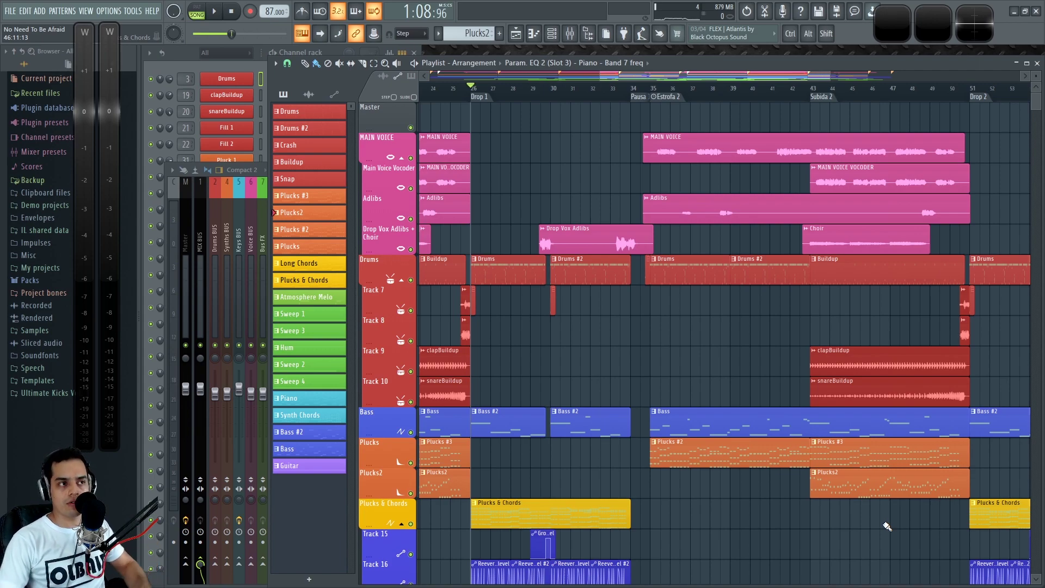
# Step: Play the song from Drop 1 and watch the mixer levels of the full mix, including the Kick track
pyautogui.scroll(4, 551, 165)
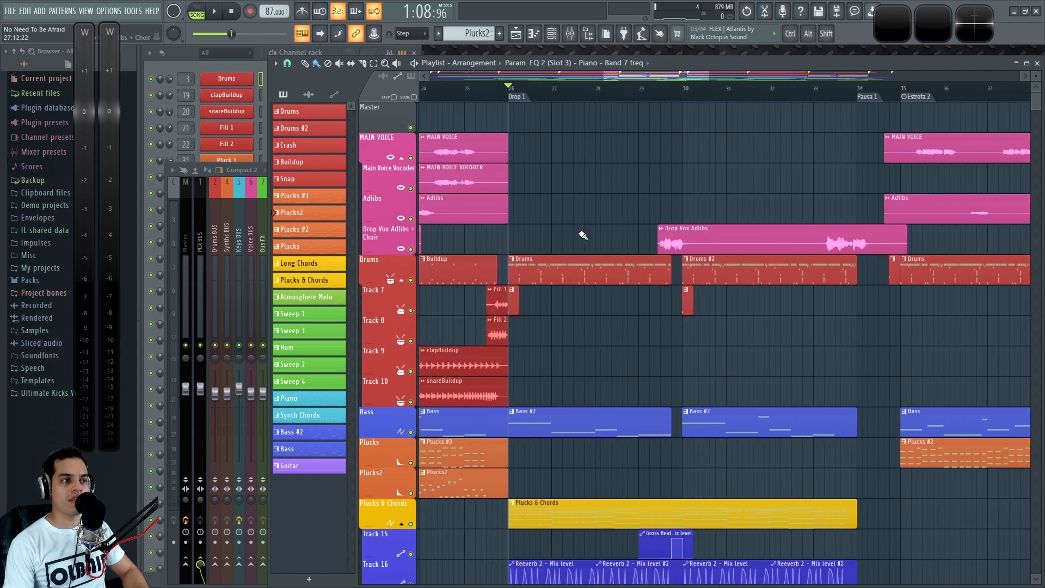
pyautogui.press('F9')
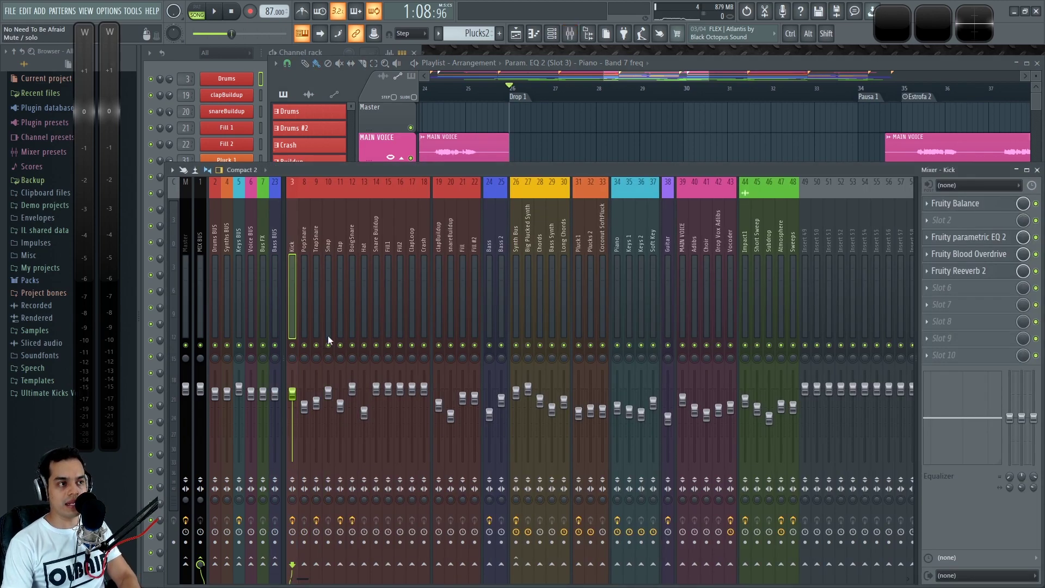
pyautogui.press('F9')
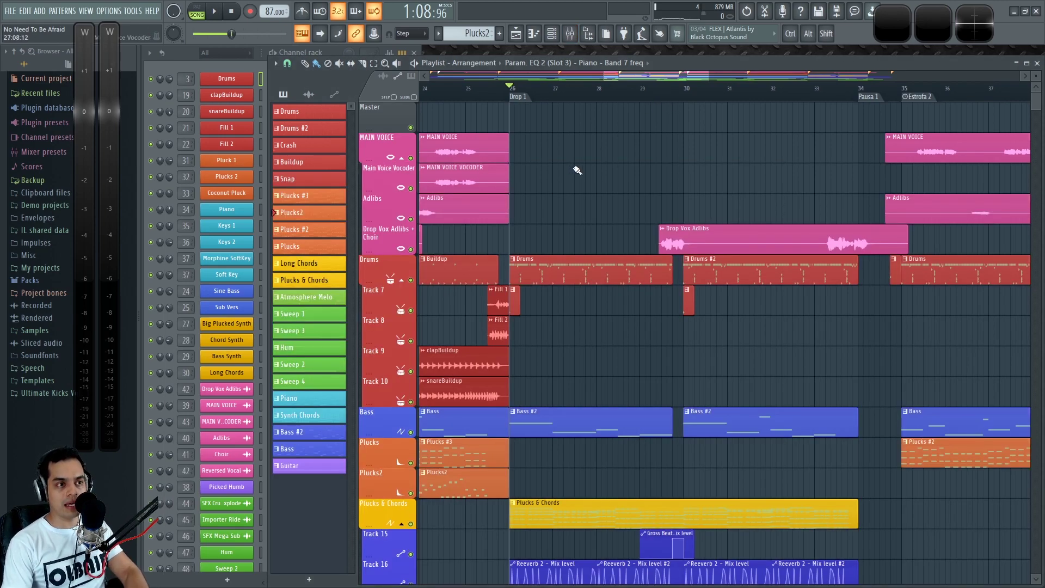
pyautogui.press('space')
pyautogui.press('F9')
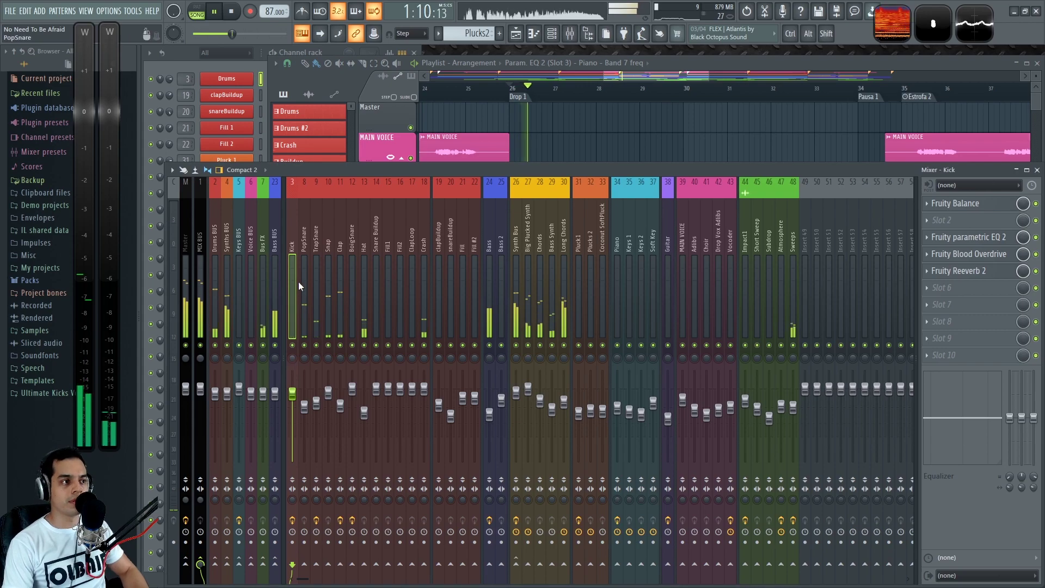
pyautogui.click(293, 522)
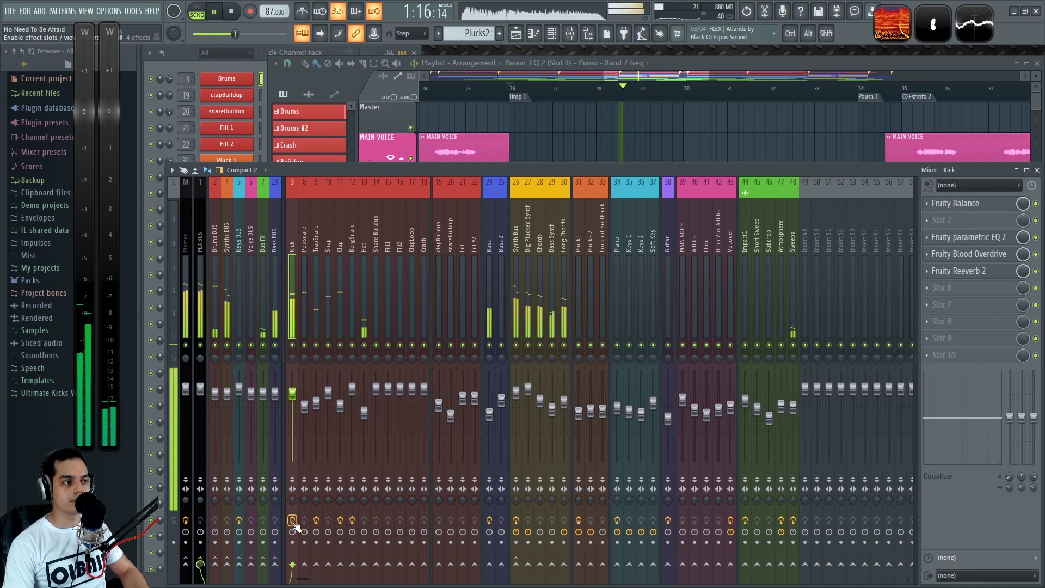
pyautogui.press('space')
pyautogui.click(593, 152)
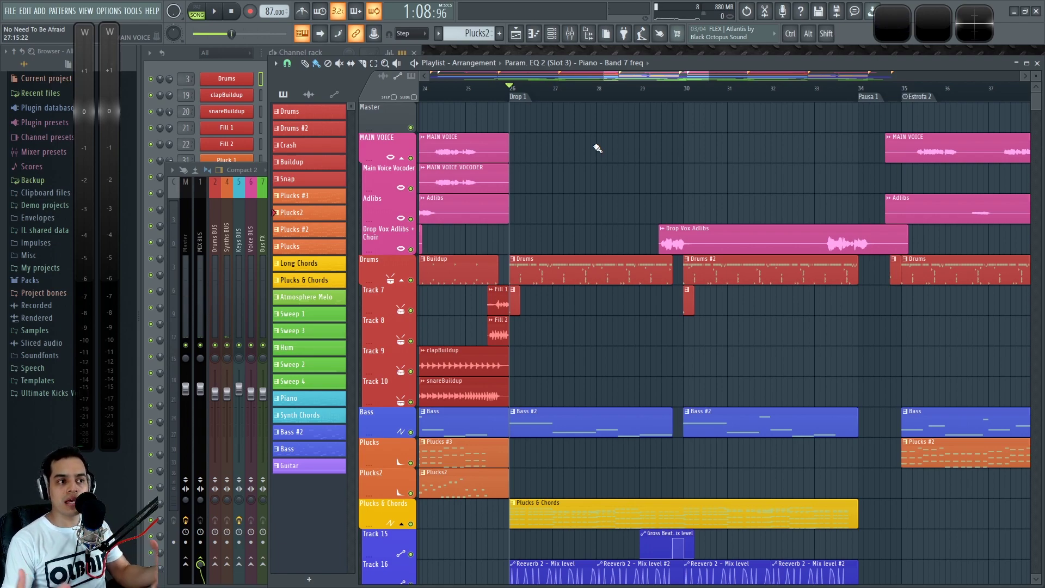
# Step: Solo the Drums BUS together with the drum tracks routed to it, leaving PopSnare selected
pyautogui.press('F9')
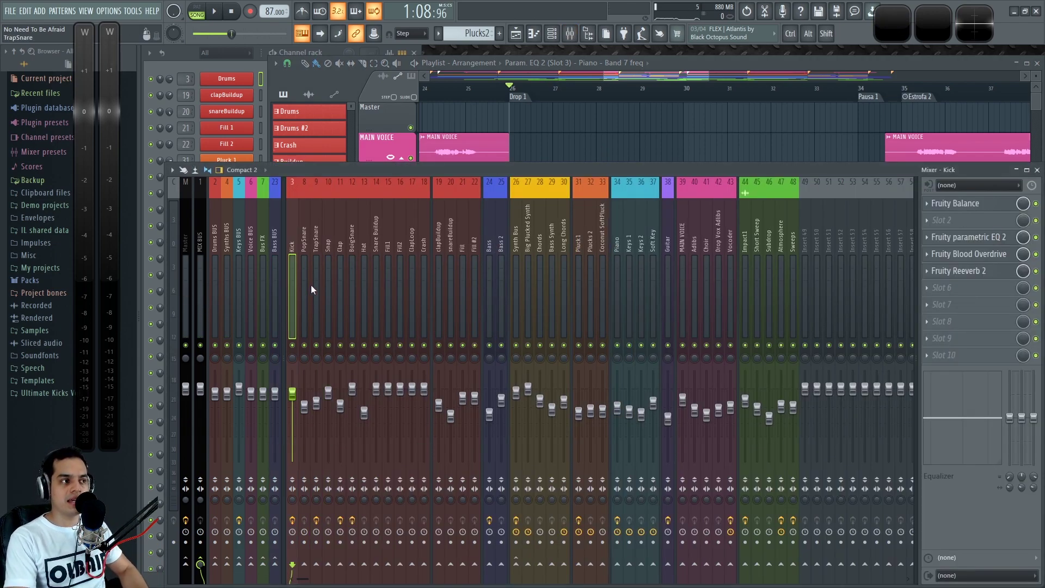
pyautogui.click(305, 228)
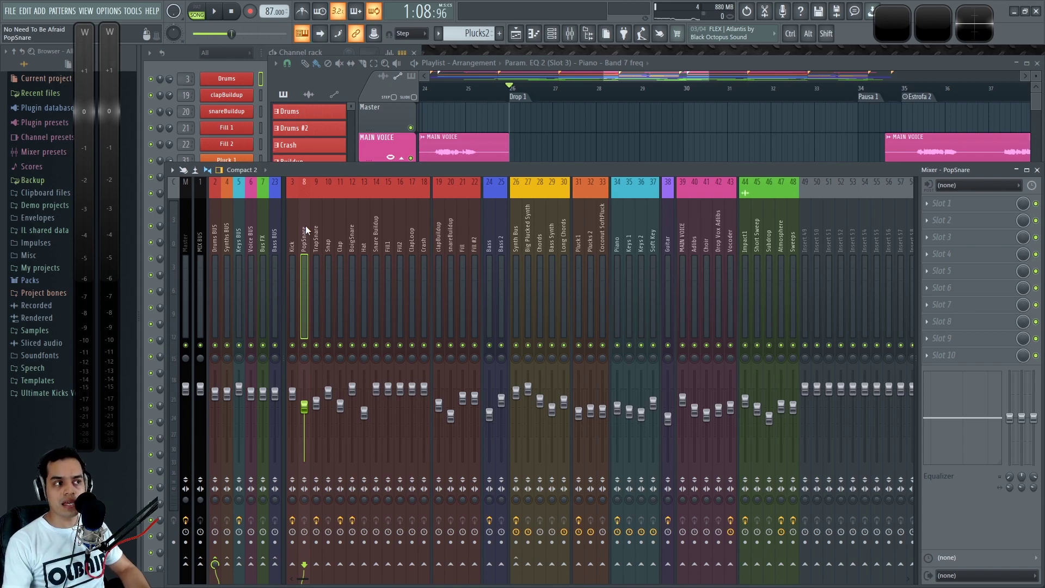
pyautogui.click(292, 223)
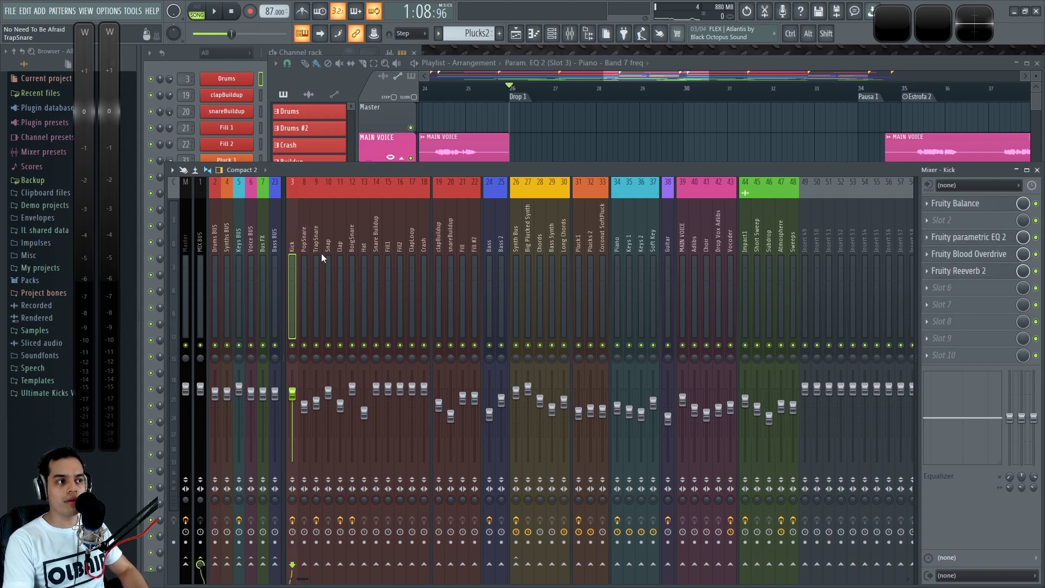
pyautogui.click(305, 231)
pyautogui.keyDown('alt'); pyautogui.rightClick(215, 346); pyautogui.keyUp('alt')
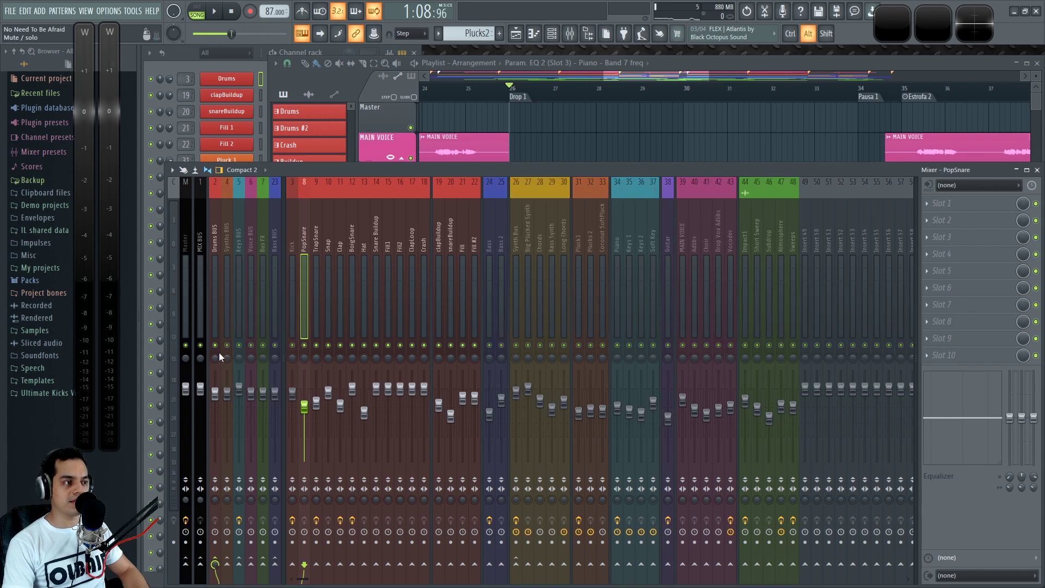
# Step: Listen to the soloed drums from Drop 1 while examining the Drums pattern in the arrangement
pyautogui.press('space')
pyautogui.rightClick(608, 133)
pyautogui.keyDown('ctrl'); pyautogui.scroll(2, 608, 163); pyautogui.keyUp('ctrl')
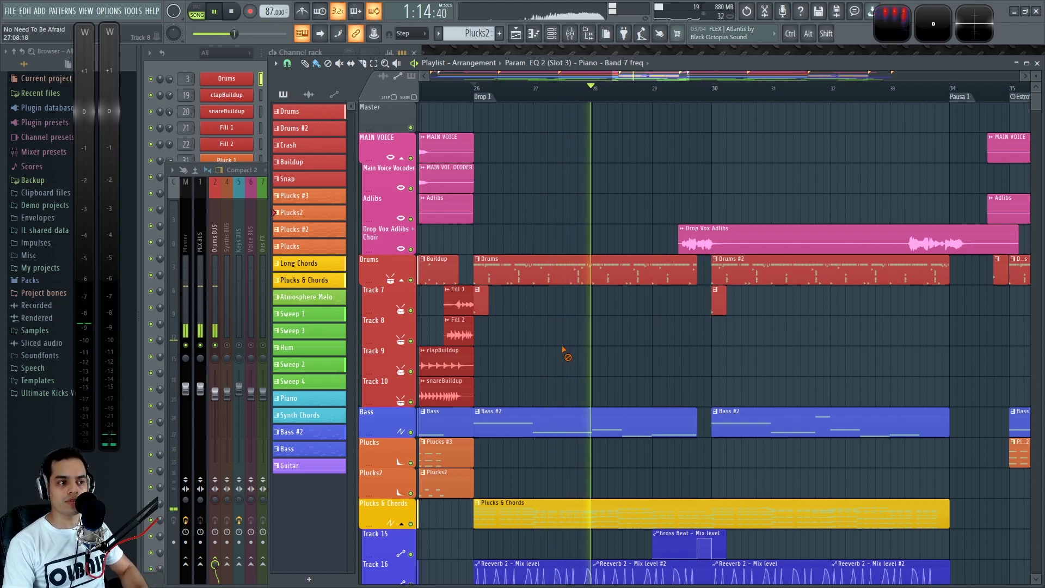
pyautogui.keyDown('ctrl'); pyautogui.scroll(1, 531, 351); pyautogui.keyUp('ctrl')
pyautogui.moveTo(579, 342); pyautogui.dragTo(597, 341)
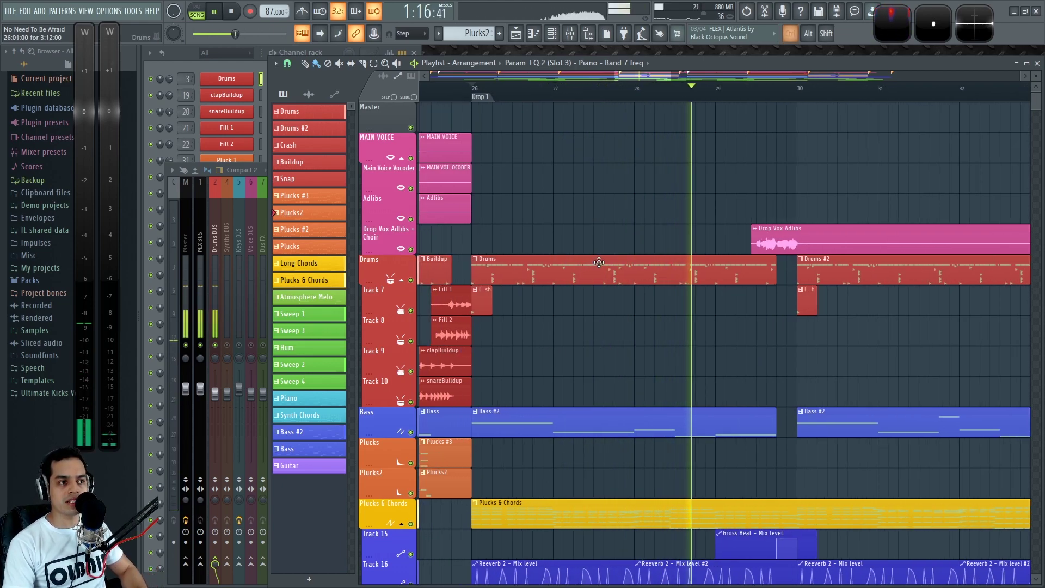
pyautogui.keyDown('ctrl'); pyautogui.scroll(-1, 596, 327); pyautogui.keyUp('ctrl')
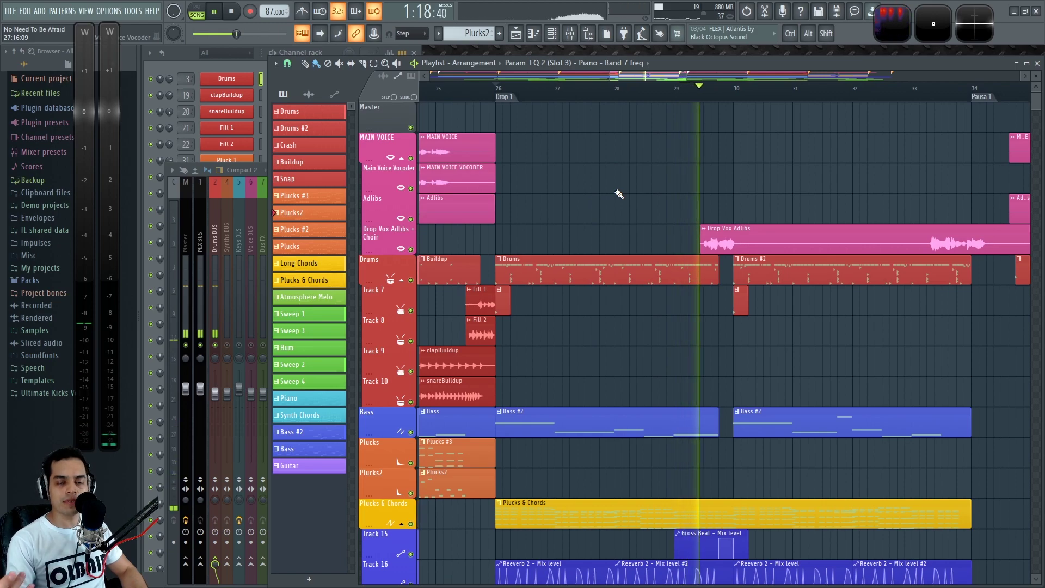
pyautogui.press('F9')
pyautogui.press('space')
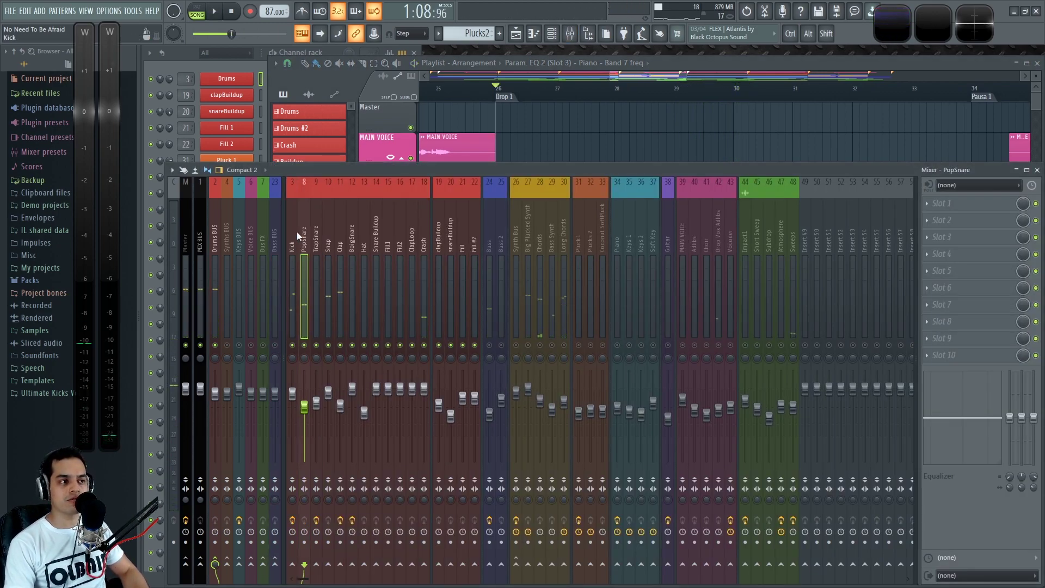
# Step: Mute the Kick, Hat and Crash mixer tracks and play Drop 1 to hear the remaining percussion
pyautogui.press('space')
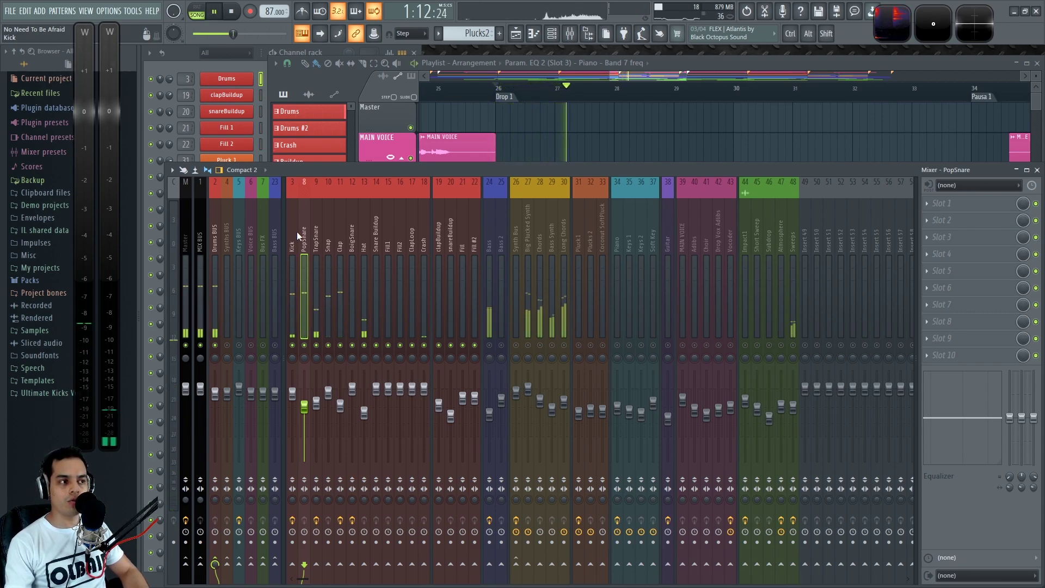
pyautogui.press('space')
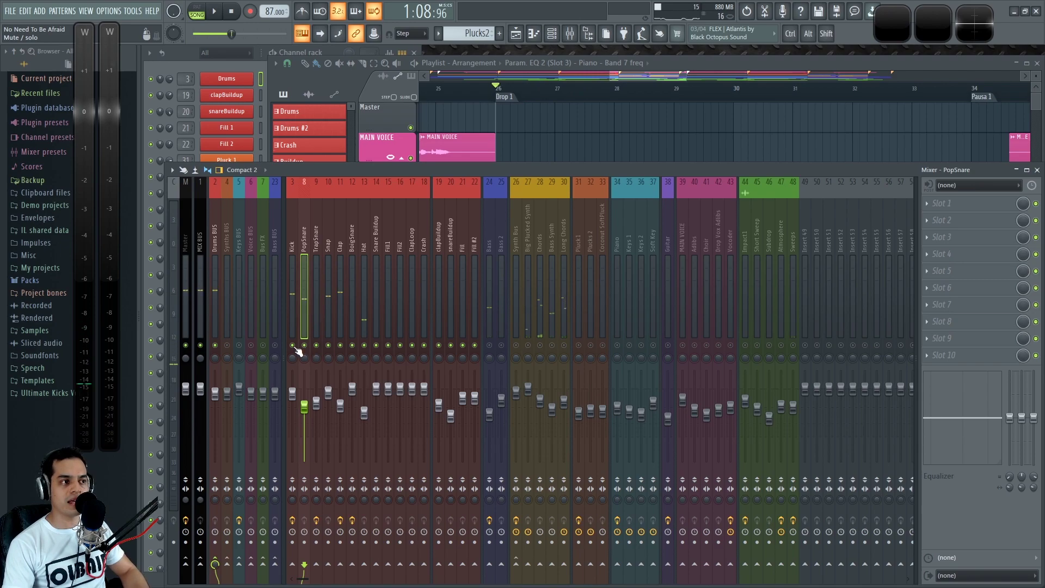
pyautogui.press('space')
pyautogui.click(364, 345)
pyautogui.press('space')
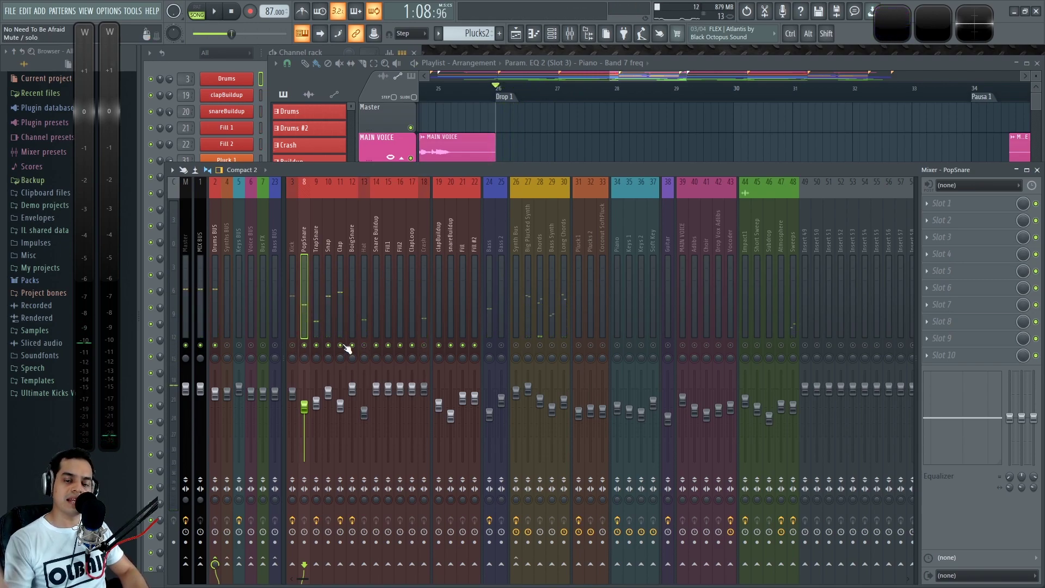
pyautogui.press('space')
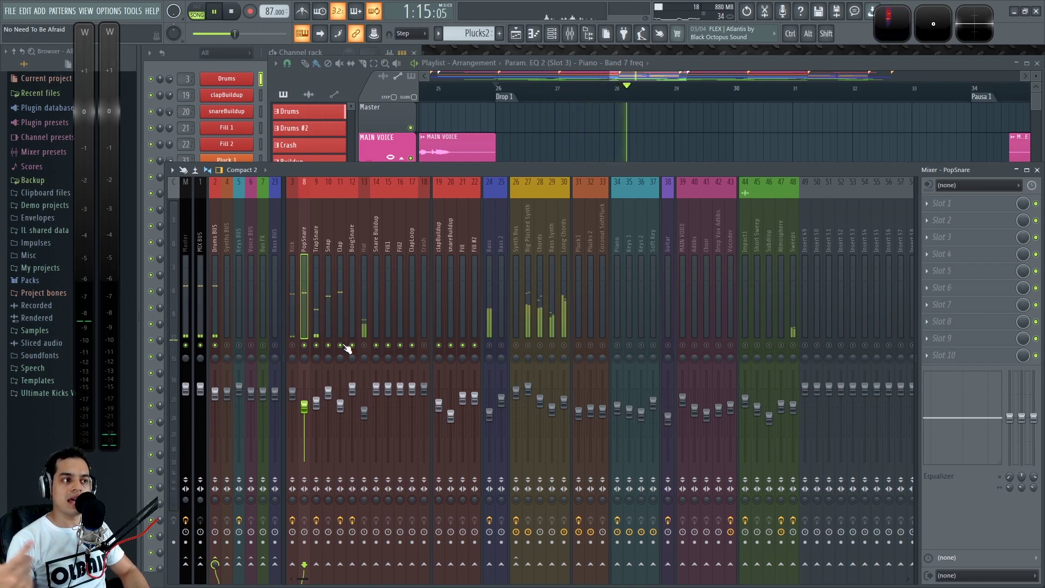
pyautogui.press('space')
# Step: Unmute the Hat track, mute Snare Buildup, and listen briefly to the percussion from Drop 1
pyautogui.click(363, 251)
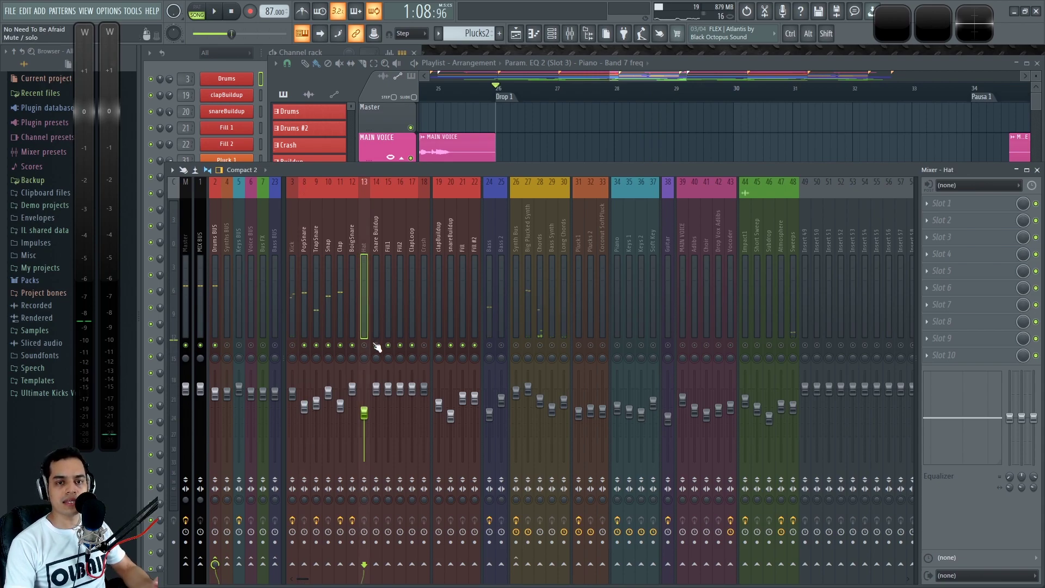
pyautogui.press('space')
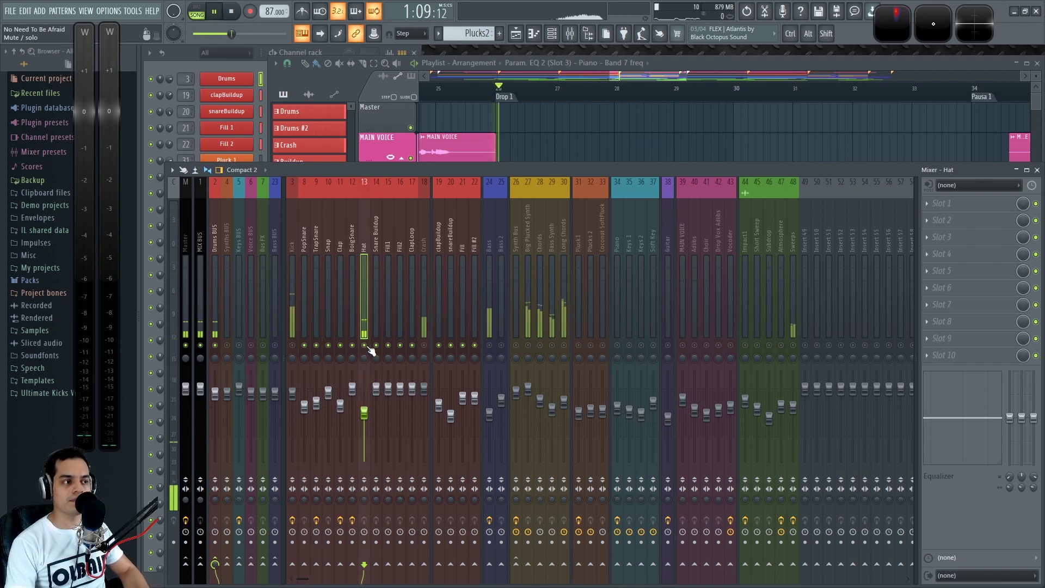
pyautogui.press('space')
pyautogui.click(317, 294)
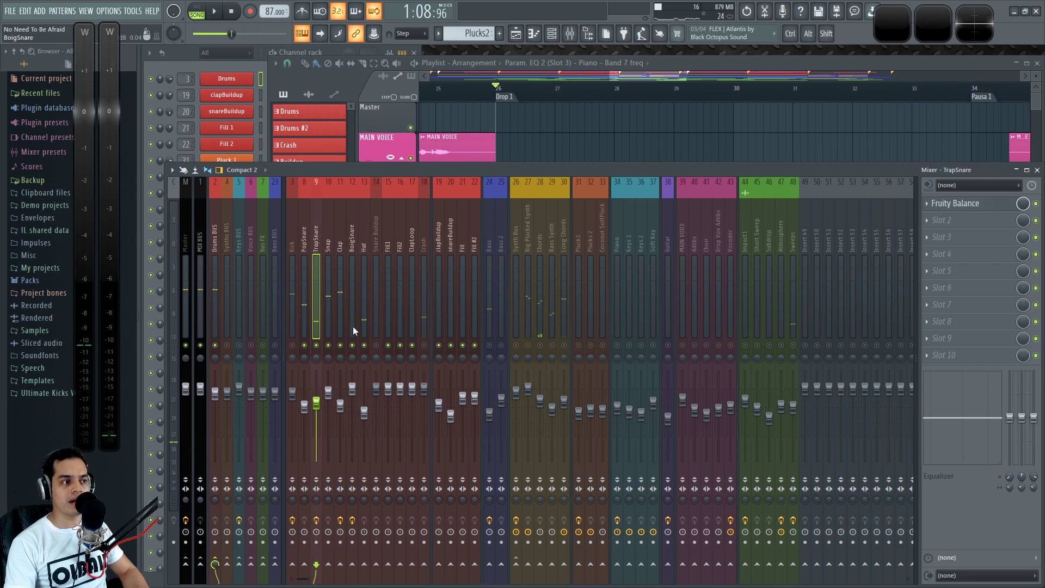
# Step: Solo the PopSnare track and listen to it on its own from Drop 1
pyautogui.press('space')
pyautogui.click(304, 251)
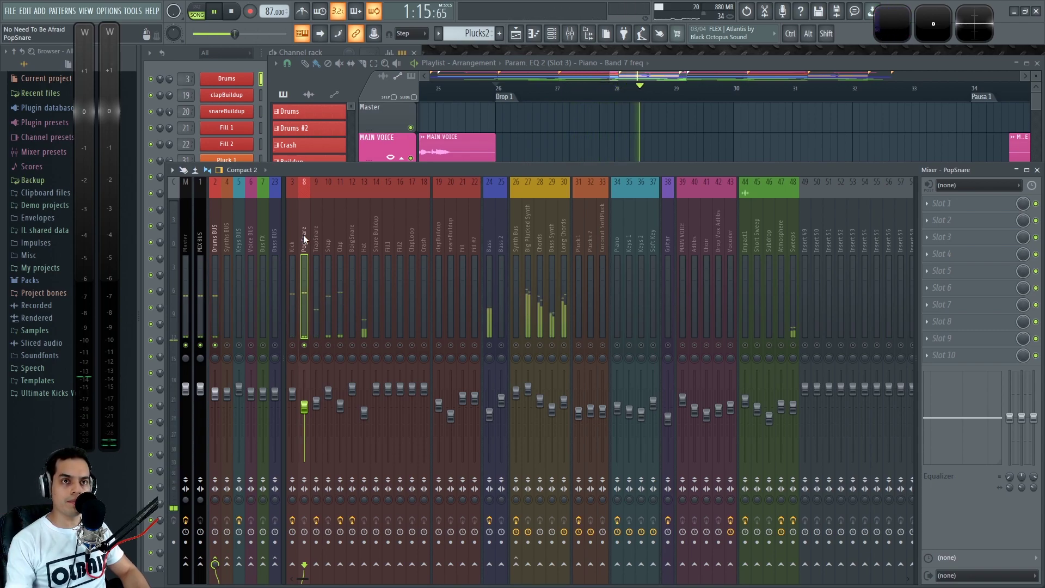
pyautogui.press('space')
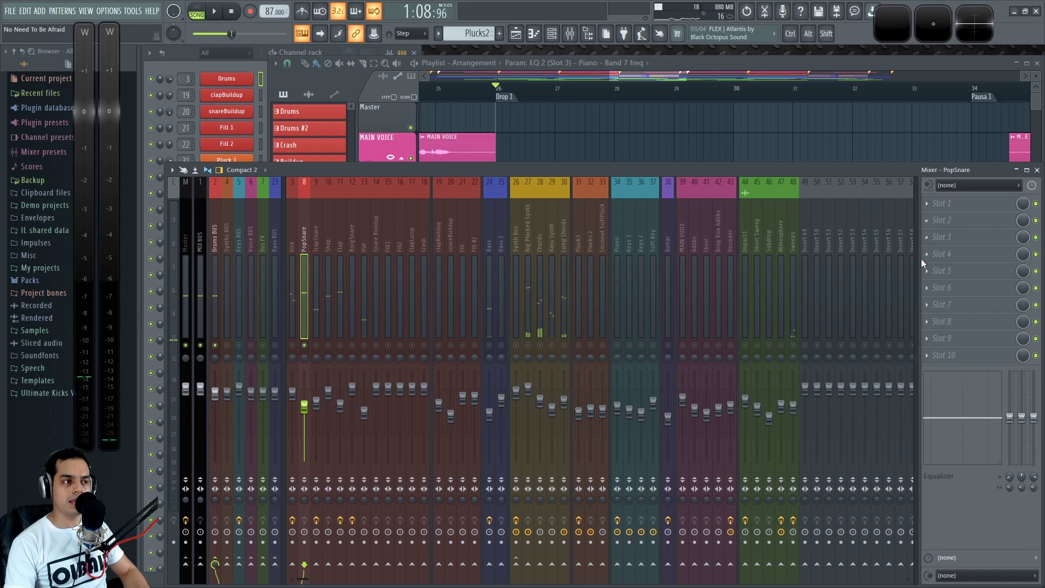
# Step: Solo the TrapSnare, BoigSnare and Hat tracks in turn and listen to each from Drop 1
pyautogui.click(316, 239)
pyautogui.press('space')
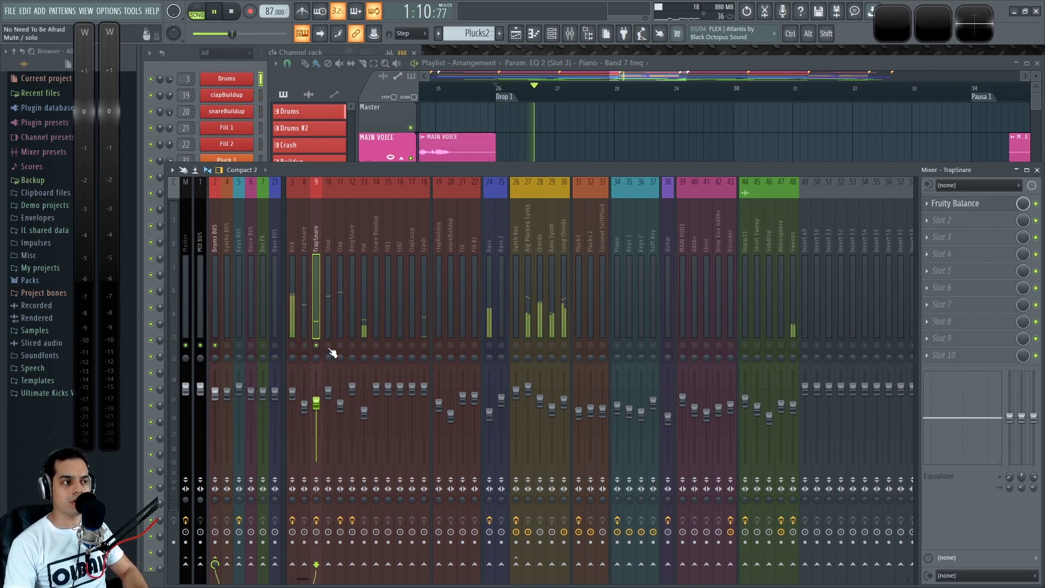
pyautogui.click(342, 305)
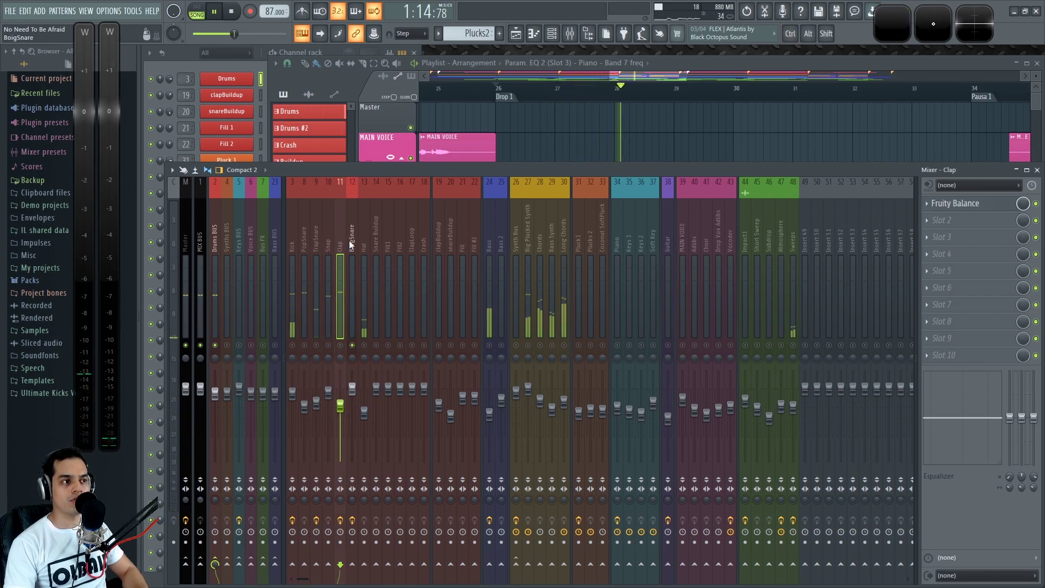
pyautogui.click(364, 298)
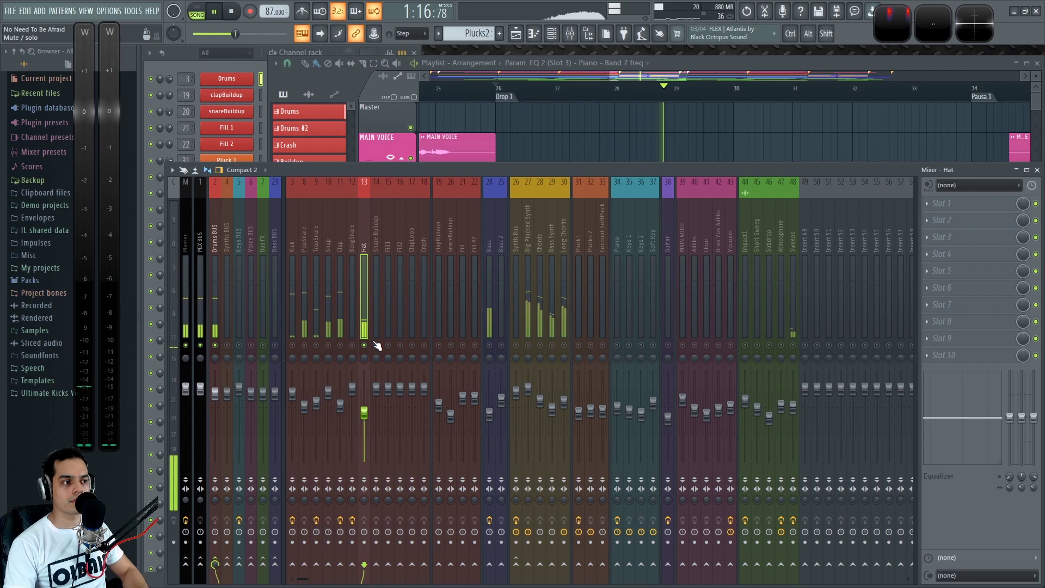
pyautogui.press('space')
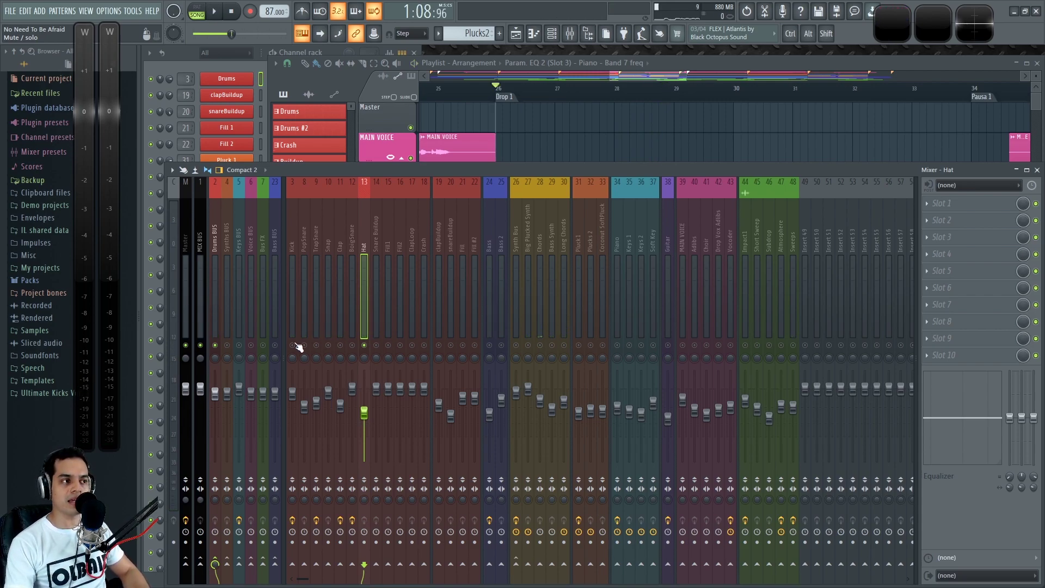
# Step: Copy the Fruity Reeverb 2 effect from the Kick track to the first effect slot of PopSnare
pyautogui.click(293, 260)
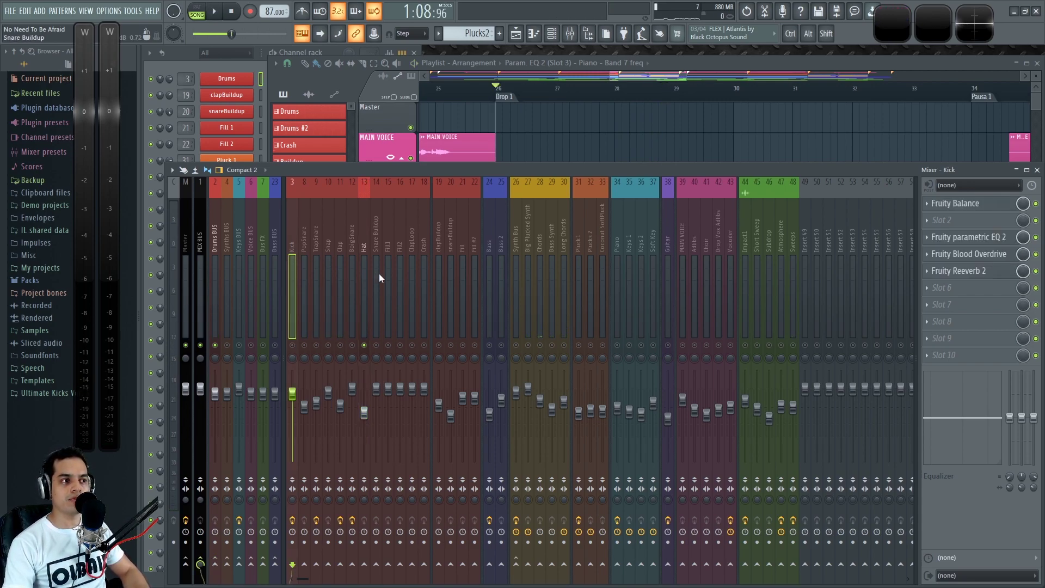
pyautogui.click(929, 274)
pyautogui.moveTo(1001, 326); pyautogui.dragTo(309, 230)
pyautogui.moveTo(521, 145); pyautogui.dragTo(572, 127)
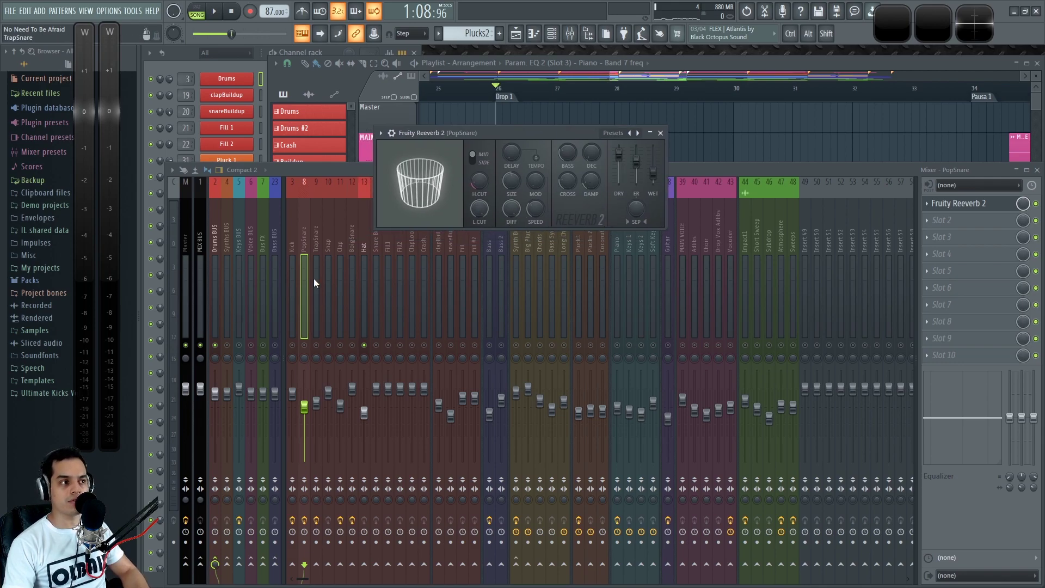
# Step: Solo the PopSnare track and play Drop 1 to hear it with the copied reverb
pyautogui.click(321, 357)
pyautogui.press('space')
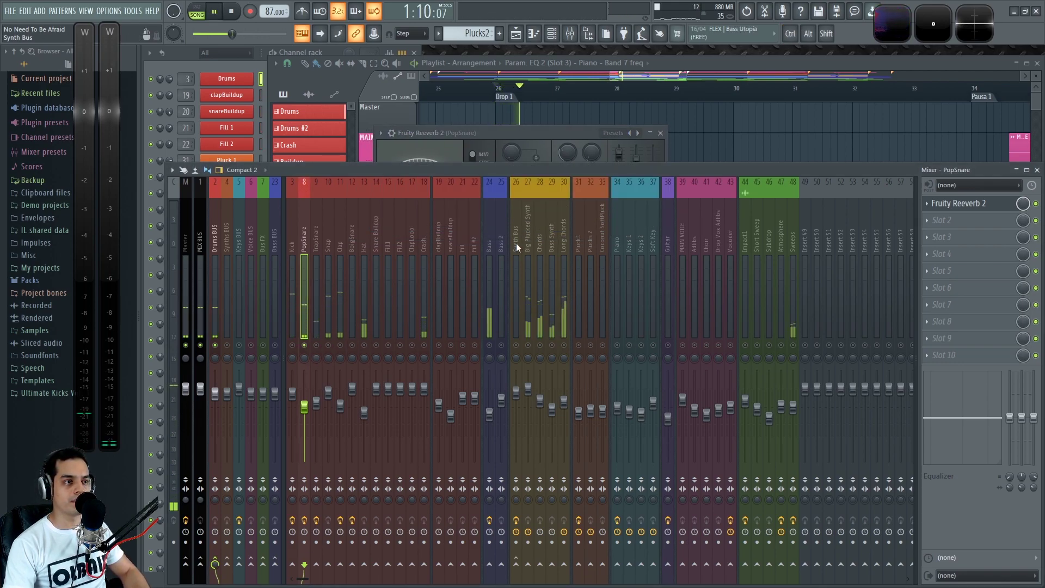
pyautogui.moveTo(560, 133); pyautogui.dragTo(589, 122)
pyautogui.press('space')
# Step: Adjust the PopSnare reverb's filtering with the high cut at 11.8 kHz, and audition it with the dry level briefly lowered
pyautogui.moveTo(507, 199); pyautogui.dragTo(507, 188)
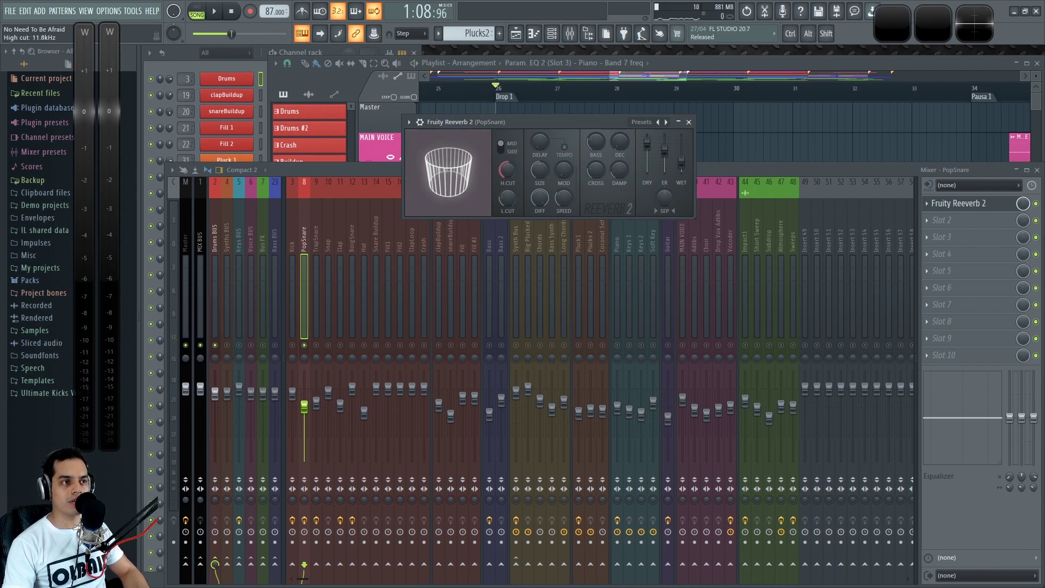
pyautogui.press('space')
pyautogui.moveTo(647, 144); pyautogui.dragTo(647, 171)
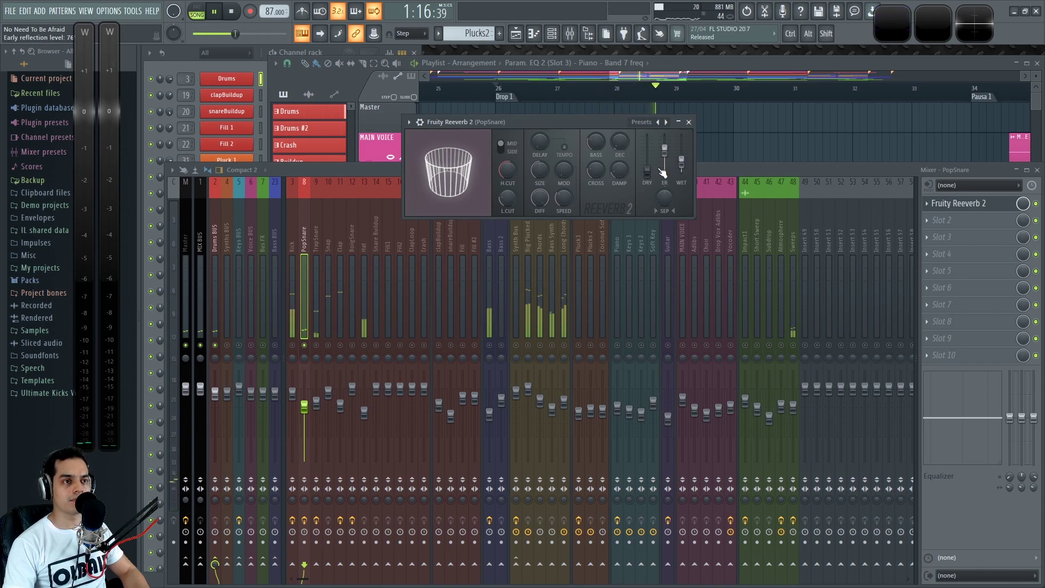
pyautogui.moveTo(647, 172); pyautogui.dragTo(647, 143)
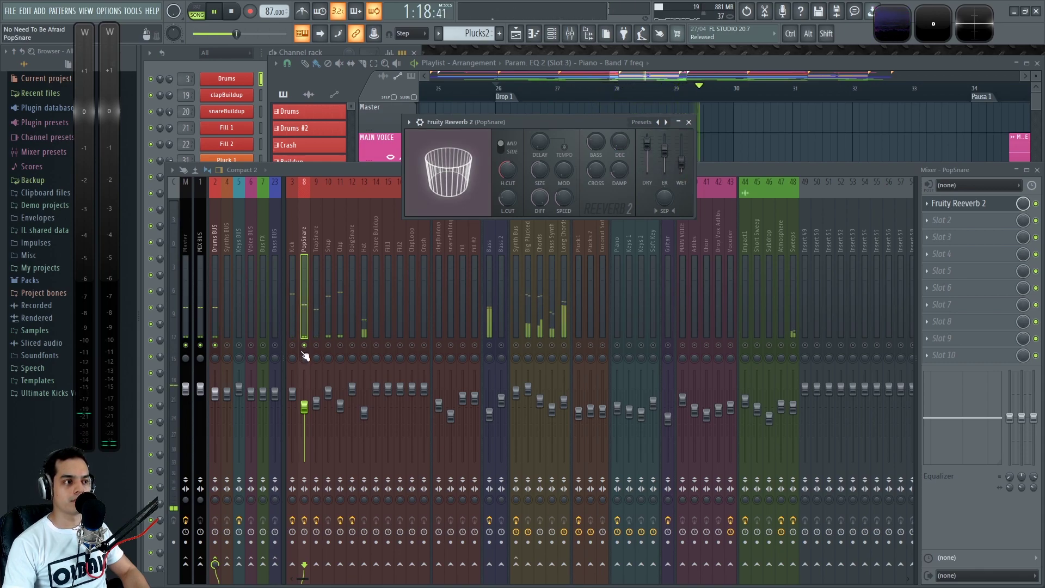
# Step: Stop playback, move Fruity Reeverb 2 to effect slot 7 of PopSnare, and close its window
pyautogui.press('space')
pyautogui.moveTo(1015, 205); pyautogui.dragTo(982, 305)
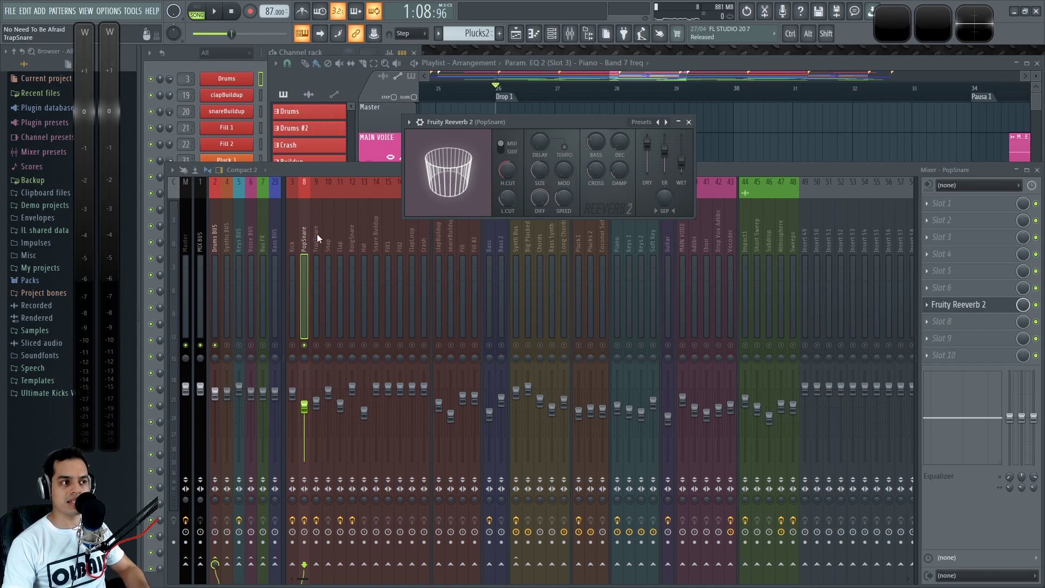
pyautogui.click(689, 122)
# Step: Load Fruity Parametric EQ 2 in effect slot 1 and Fruity Limiter in effect slot 3 of the PopSnare track
pyautogui.click(958, 203)
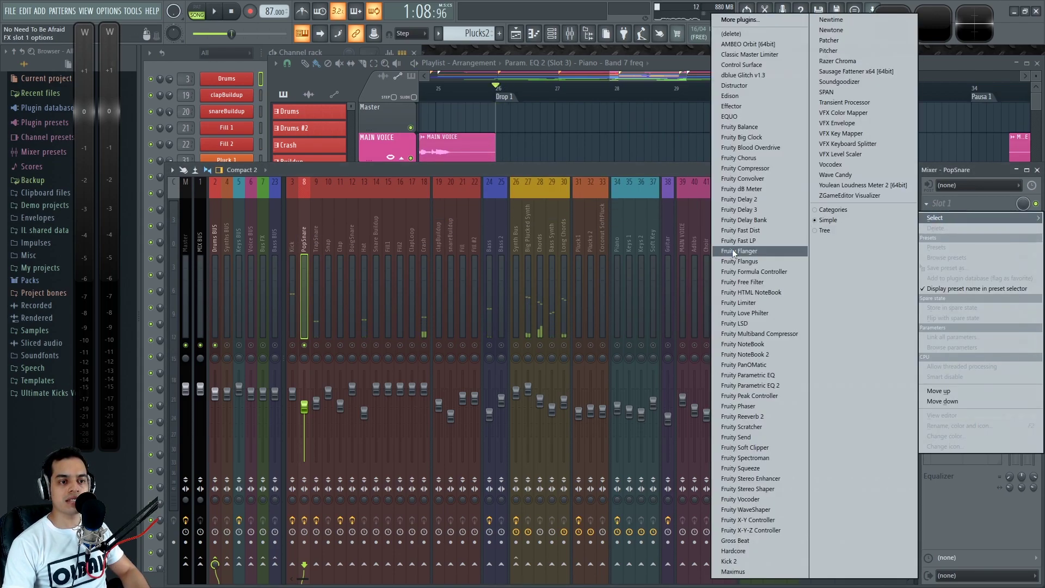
pyautogui.click(782, 385)
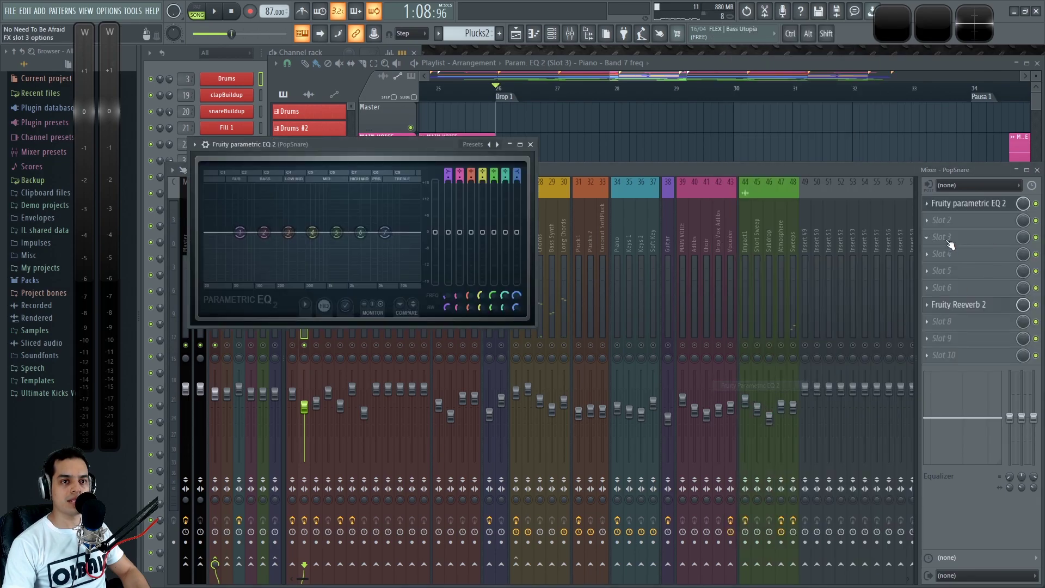
pyautogui.click(935, 240)
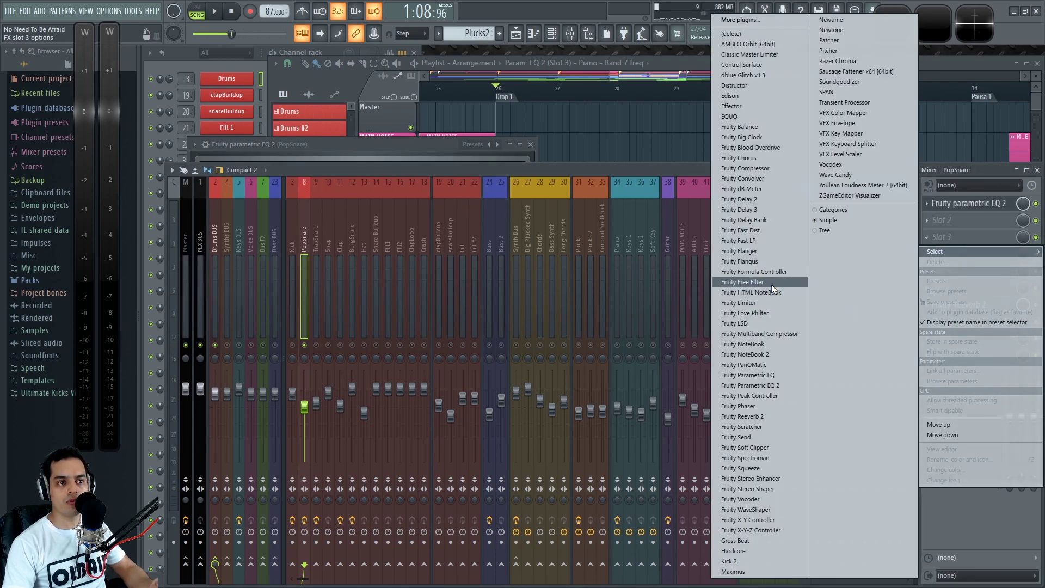
pyautogui.click(765, 302)
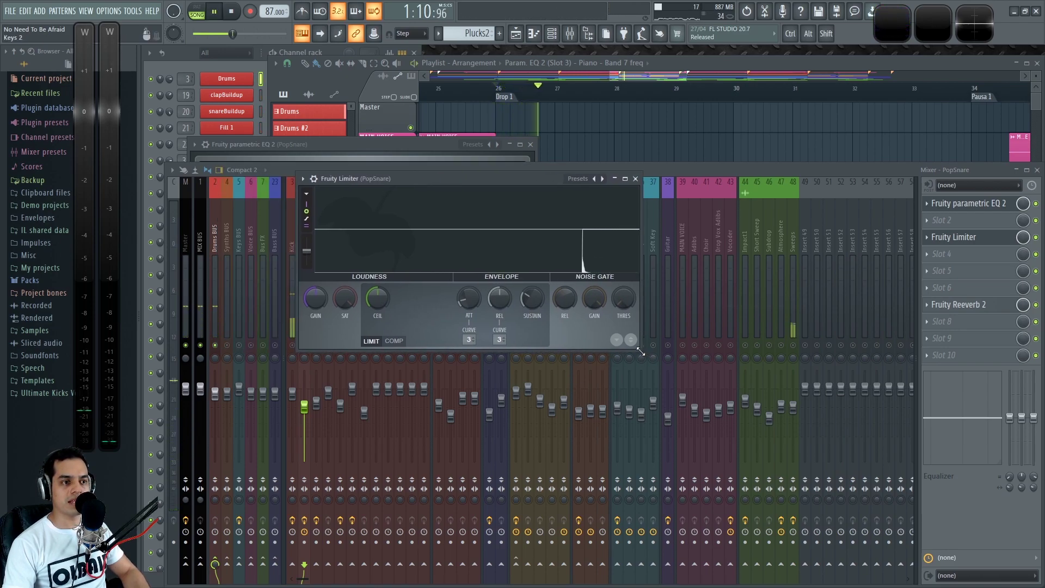
# Step: Audition the snare's peaks in an enlarged Fruity Limiter window and switch the limiter to COMP mode
pyautogui.moveTo(640, 349); pyautogui.dragTo(931, 556)
pyautogui.moveTo(720, 181); pyautogui.dragTo(657, 157)
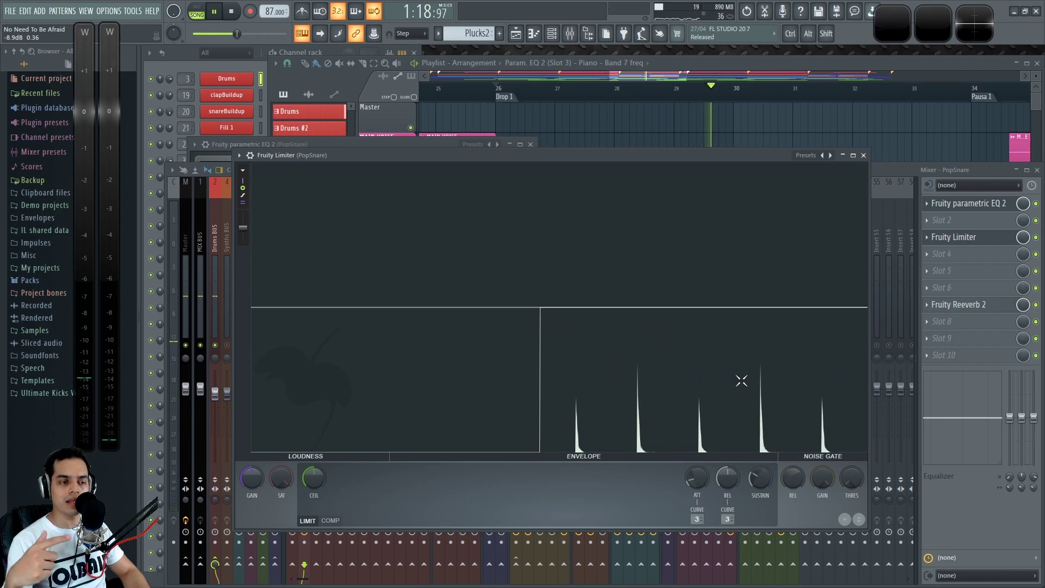
pyautogui.press('space')
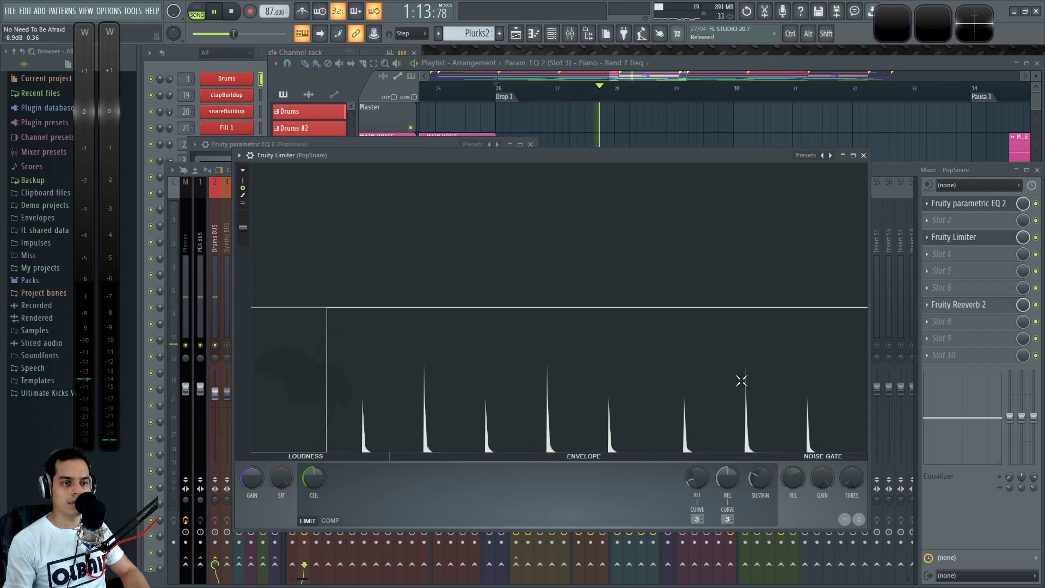
pyautogui.press('space')
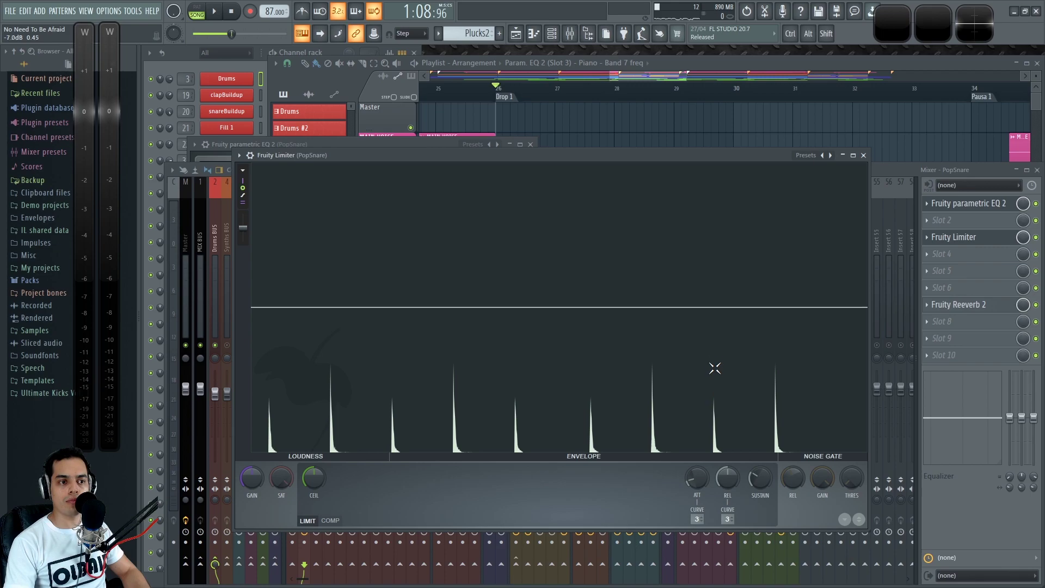
pyautogui.click(330, 520)
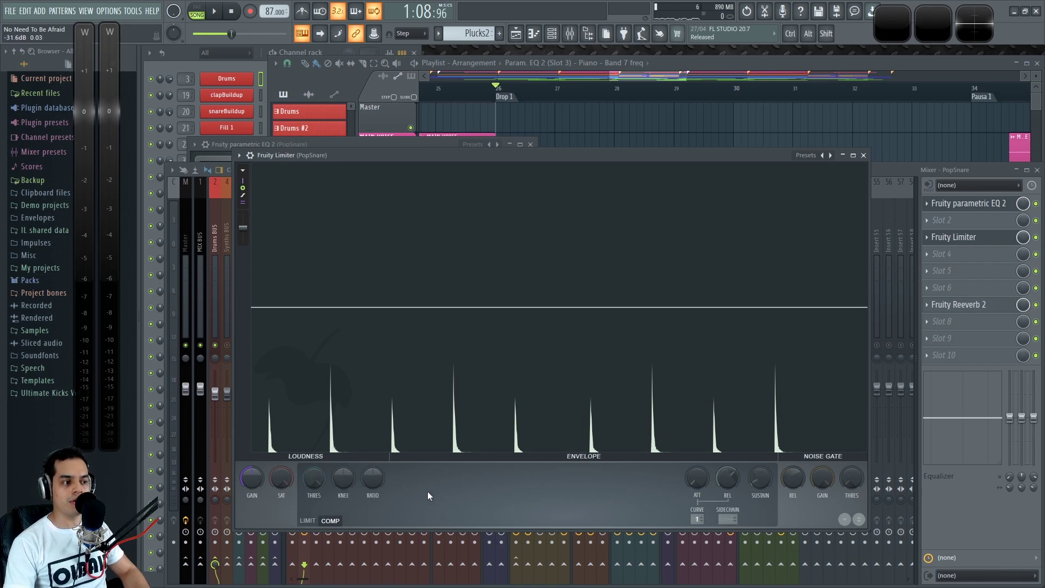
pyautogui.click(863, 156)
# Step: Turn band 1 of the PopSnare's Parametric EQ 2 into a steep high-pass filter and raise its cutoff to just below band 3
pyautogui.click(973, 210)
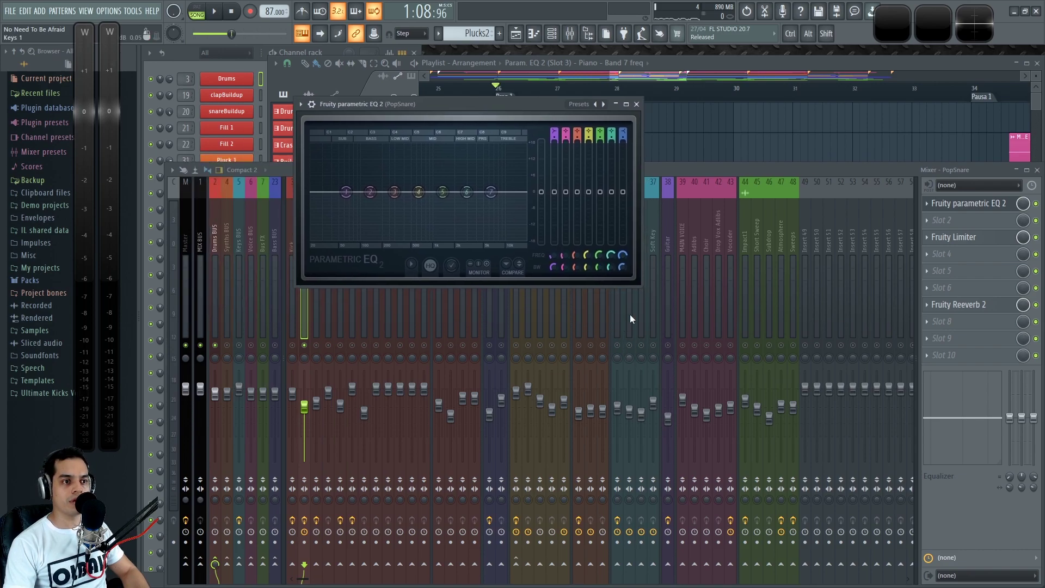
pyautogui.moveTo(640, 286); pyautogui.dragTo(800, 415)
pyautogui.press('space')
pyautogui.moveTo(498, 103); pyautogui.dragTo(549, 133)
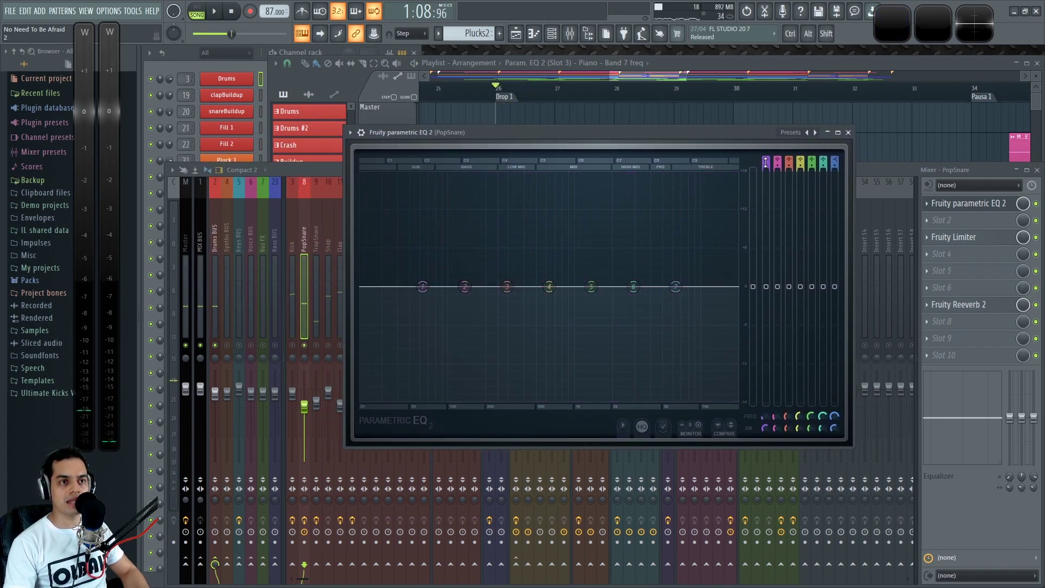
pyautogui.moveTo(766, 163)
pyautogui.mouseDown()
pyautogui.moveTo(766, 147)
pyautogui.moveTo(766, 169)
pyautogui.mouseUp()
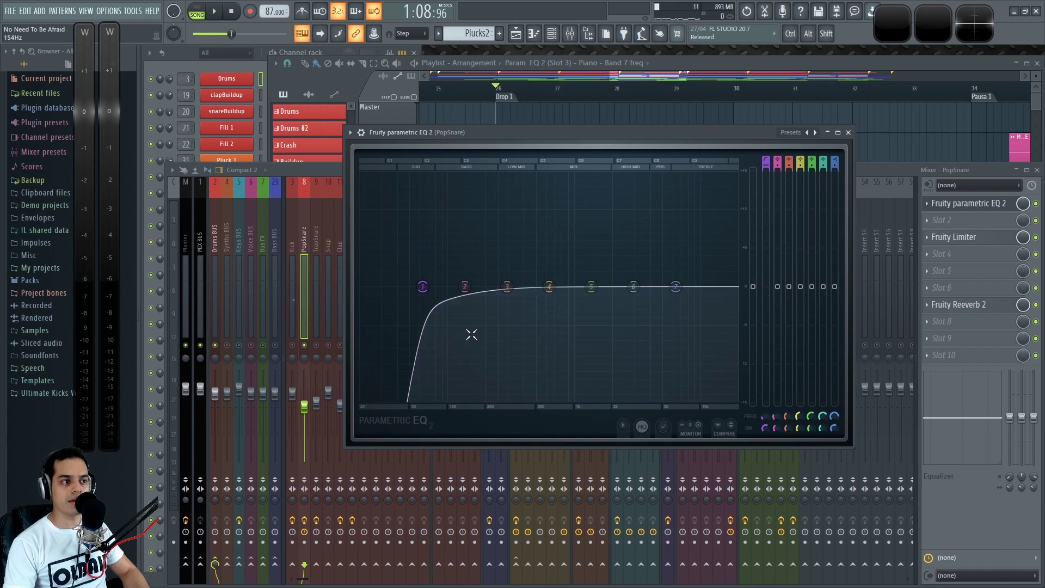
pyautogui.moveTo(766, 429); pyautogui.dragTo(766, 446)
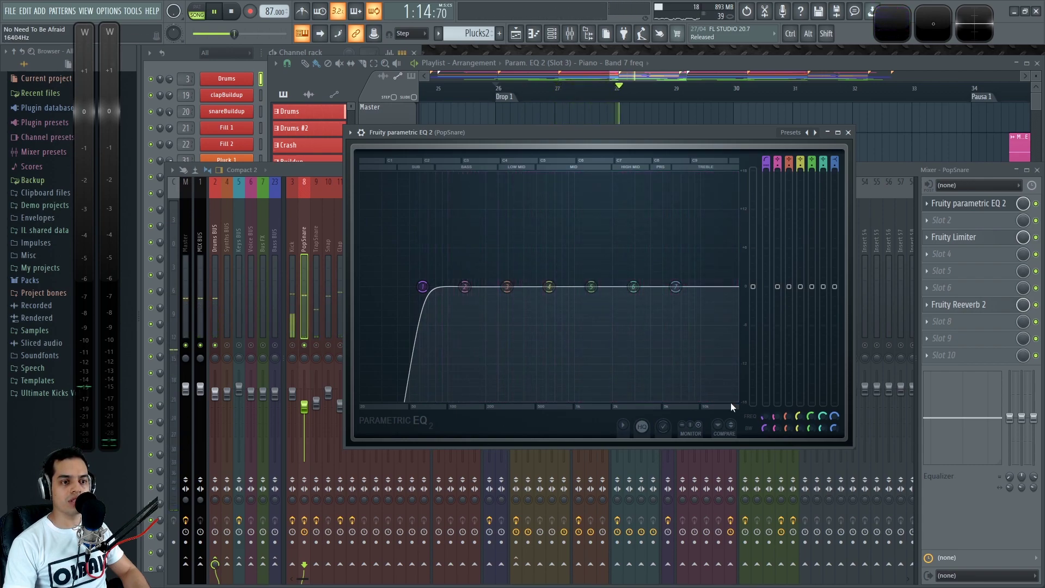
pyautogui.moveTo(763, 416)
pyautogui.mouseDown()
pyautogui.moveTo(763, 403)
pyautogui.moveTo(765, 415)
pyautogui.mouseUp()
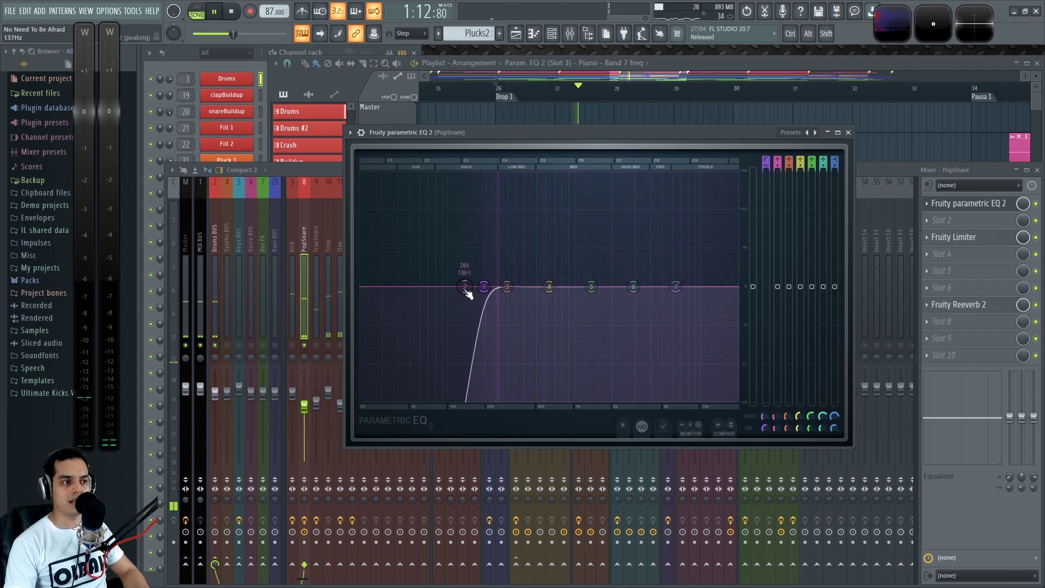
# Step: Add a modest boost with EQ band 2 at about 243 Hz while auditioning the snare
pyautogui.moveTo(500, 253)
pyautogui.mouseDown()
pyautogui.moveTo(501, 196)
pyautogui.moveTo(502, 255)
pyautogui.mouseUp()
pyautogui.moveTo(501, 269); pyautogui.dragTo(498, 267)
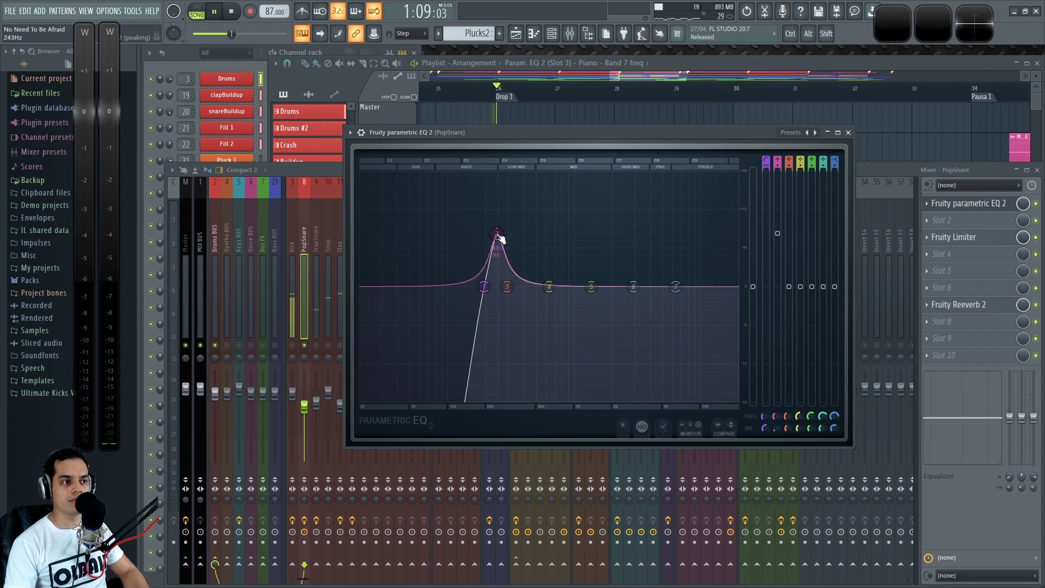
pyautogui.moveTo(499, 238); pyautogui.dragTo(497, 264)
pyautogui.press('space')
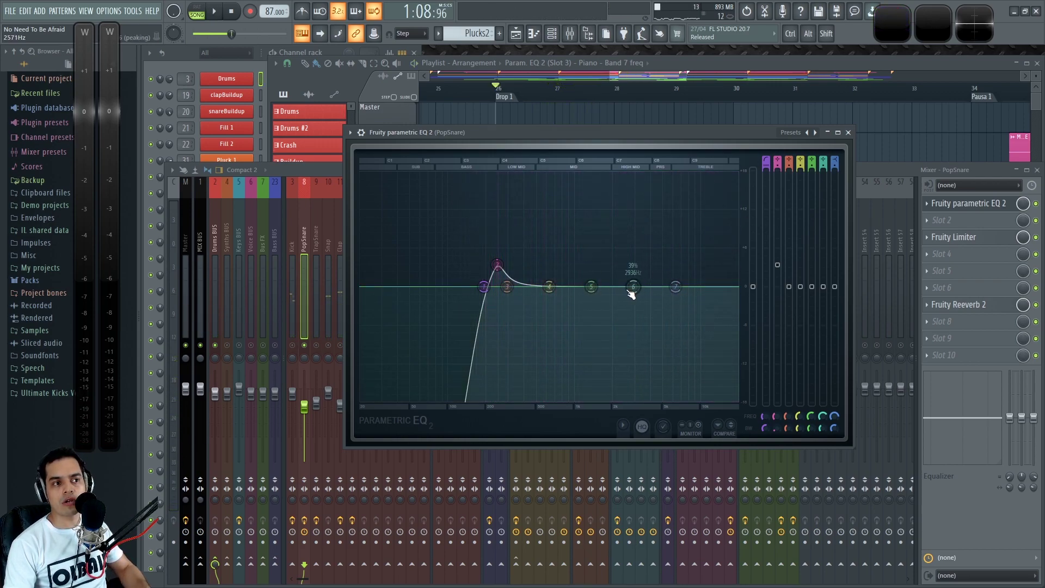
# Step: Boost the snare's highs with EQ band 6 at about 5.9 kHz and listen to the change
pyautogui.moveTo(634, 289); pyautogui.dragTo(664, 274)
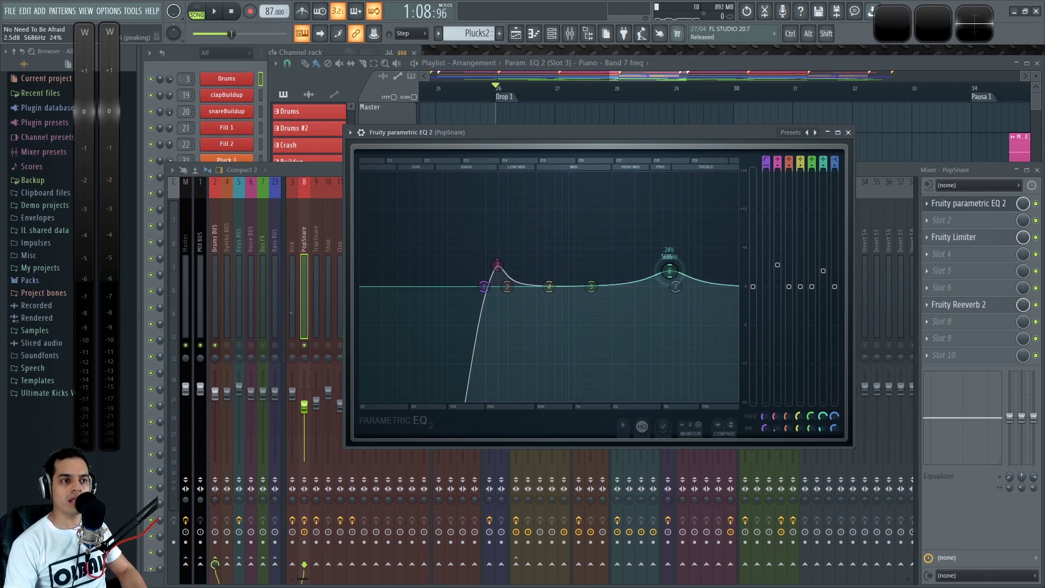
pyautogui.moveTo(670, 270)
pyautogui.mouseDown()
pyautogui.moveTo(662, 256)
pyautogui.moveTo(671, 255)
pyautogui.mouseUp()
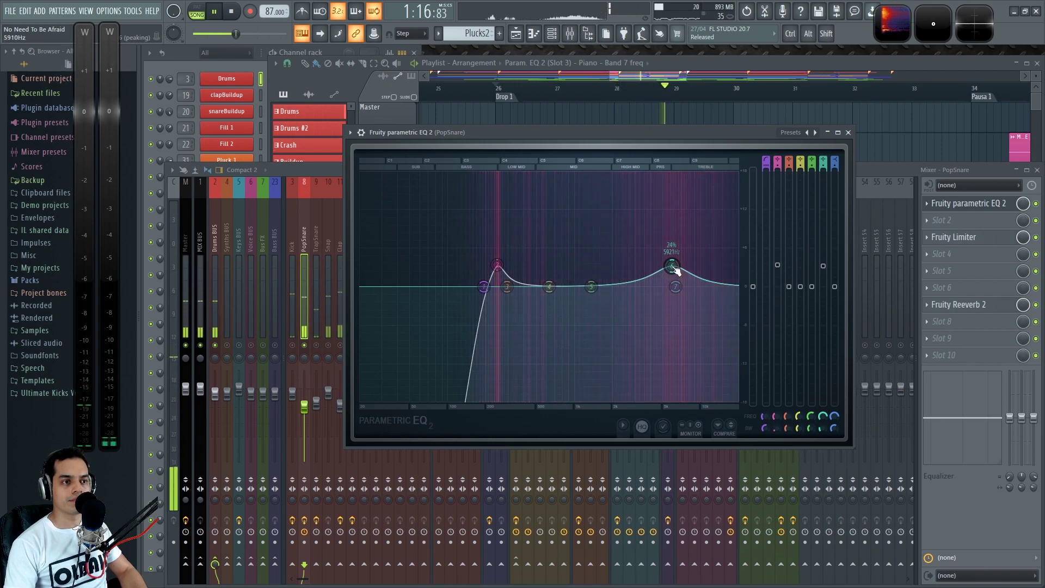
pyautogui.press('space')
# Step: Cut the snare's midrange with EQ bands 4 and 5 at similar depth while auditioning it
pyautogui.moveTo(548, 287); pyautogui.dragTo(557, 301)
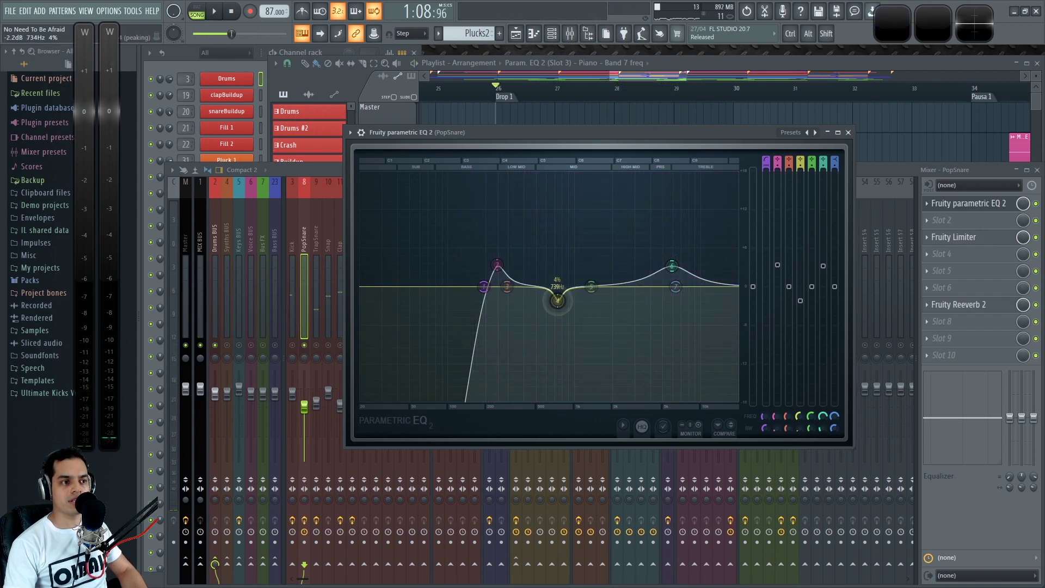
pyautogui.press('space')
pyautogui.moveTo(594, 294); pyautogui.dragTo(598, 321)
pyautogui.press('space')
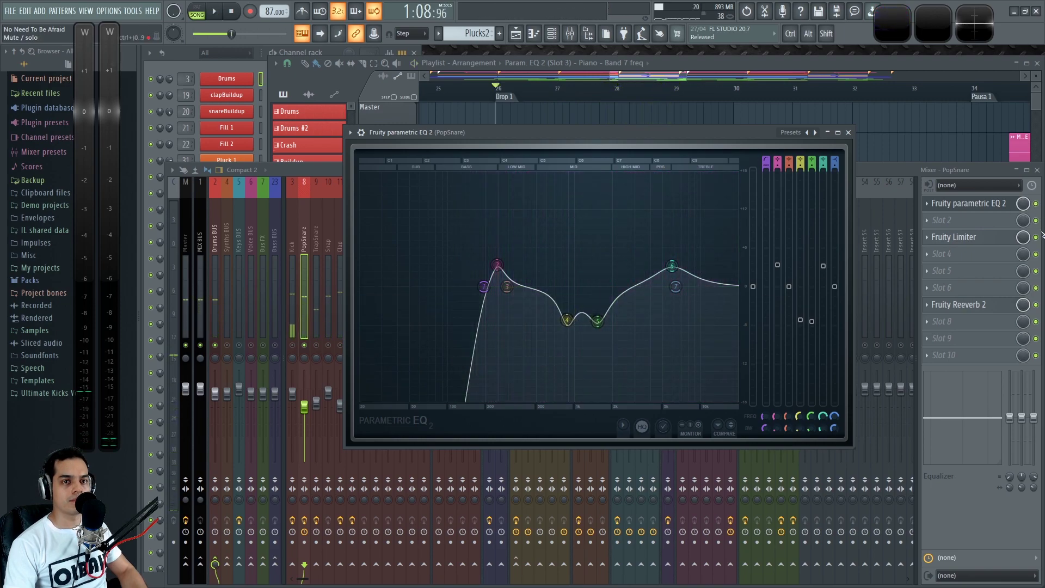
# Step: Compare the PopSnare with its Parametric EQ 2 bypassed and enabled during playback
pyautogui.click(1037, 204)
pyautogui.press('space')
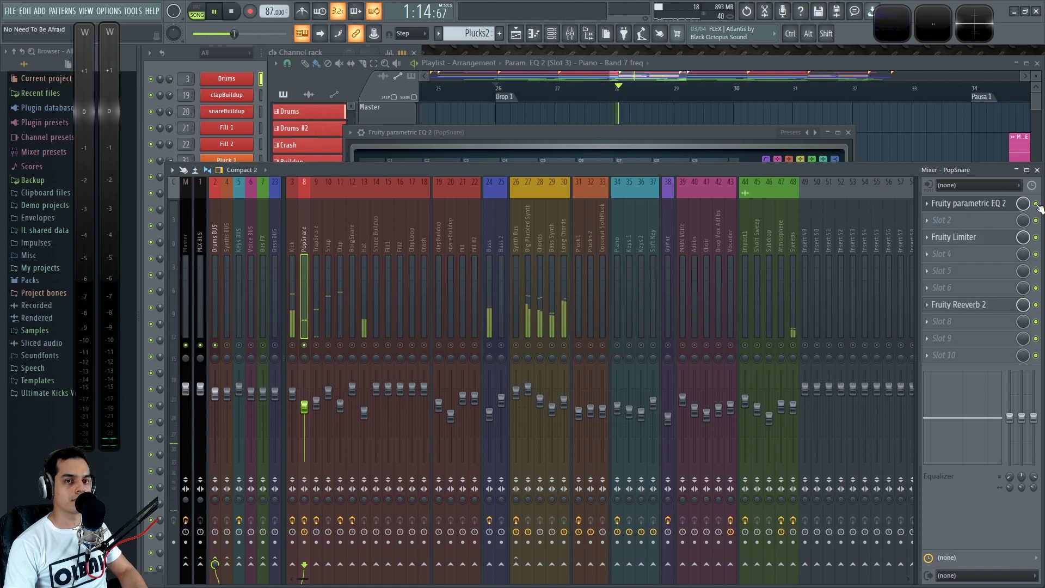
pyautogui.press('space')
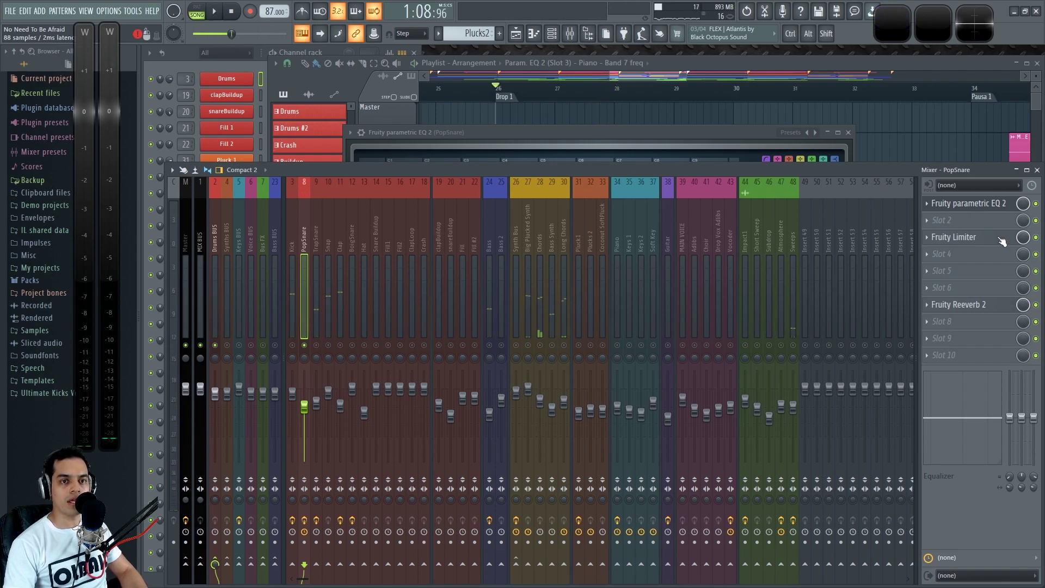
# Step: Set the PopSnare Fruity Limiter's compressor threshold to about -13.5 dB and audition the snare against it
pyautogui.click(1001, 240)
pyautogui.moveTo(498, 152); pyautogui.dragTo(523, 113)
pyautogui.press('space')
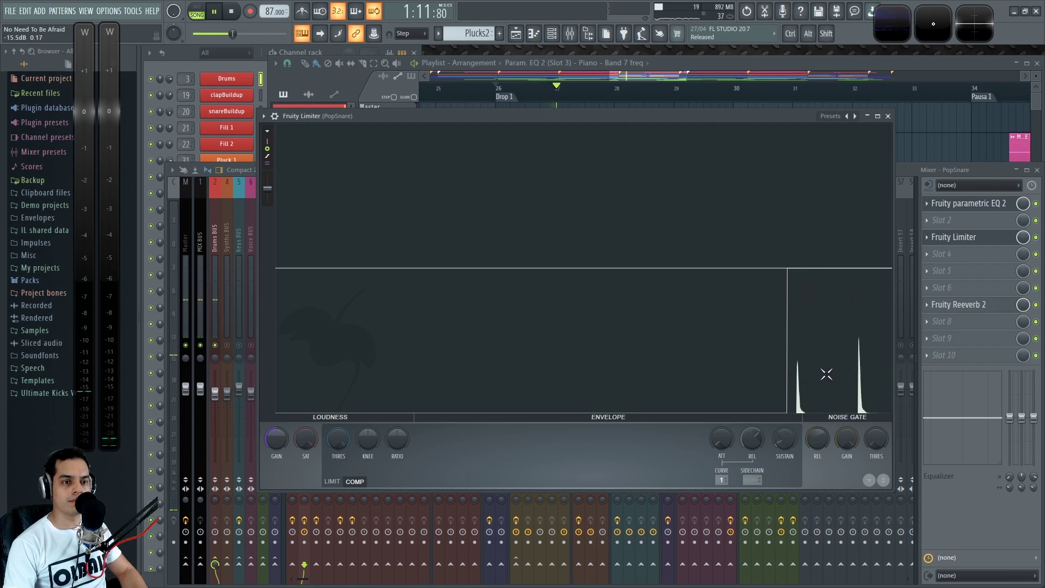
pyautogui.press('space')
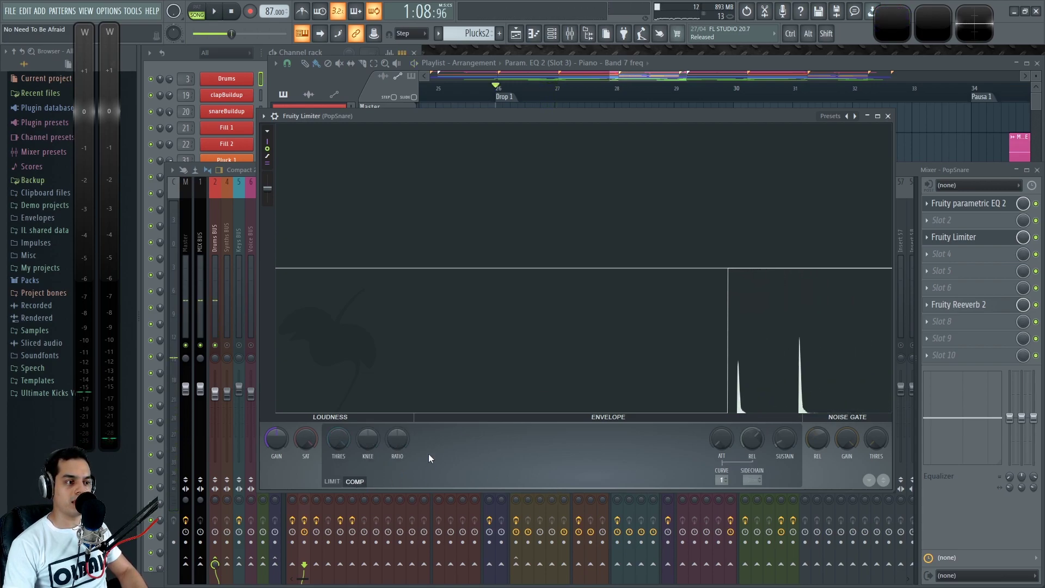
pyautogui.moveTo(338, 439); pyautogui.dragTo(338, 469)
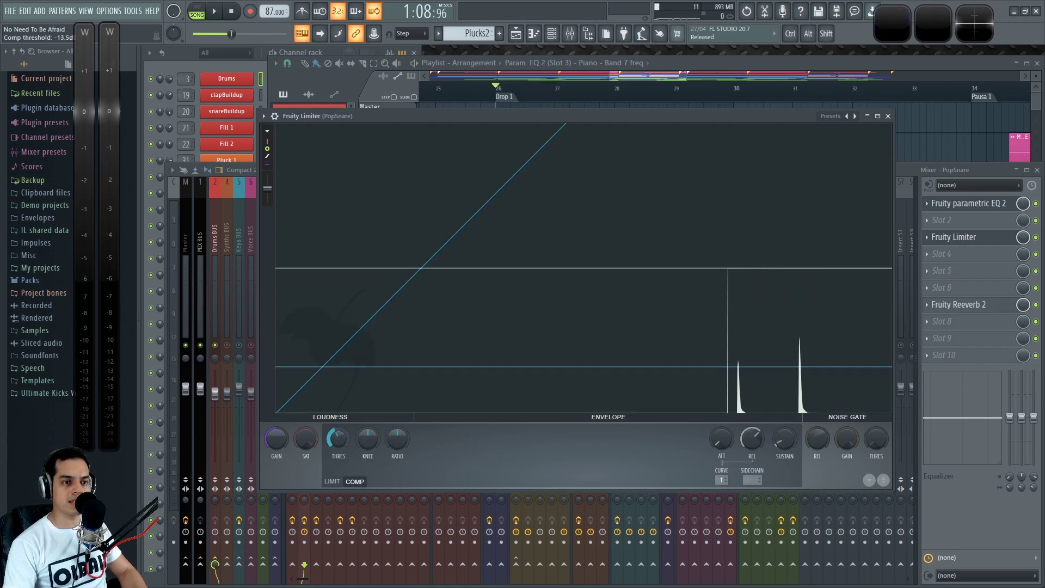
pyautogui.press('space')
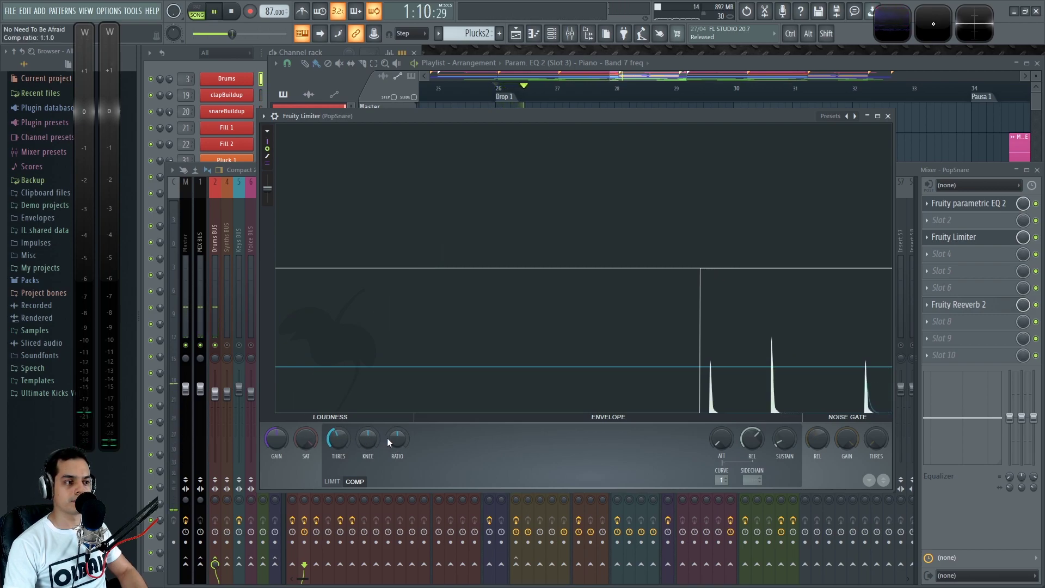
pyautogui.press('space')
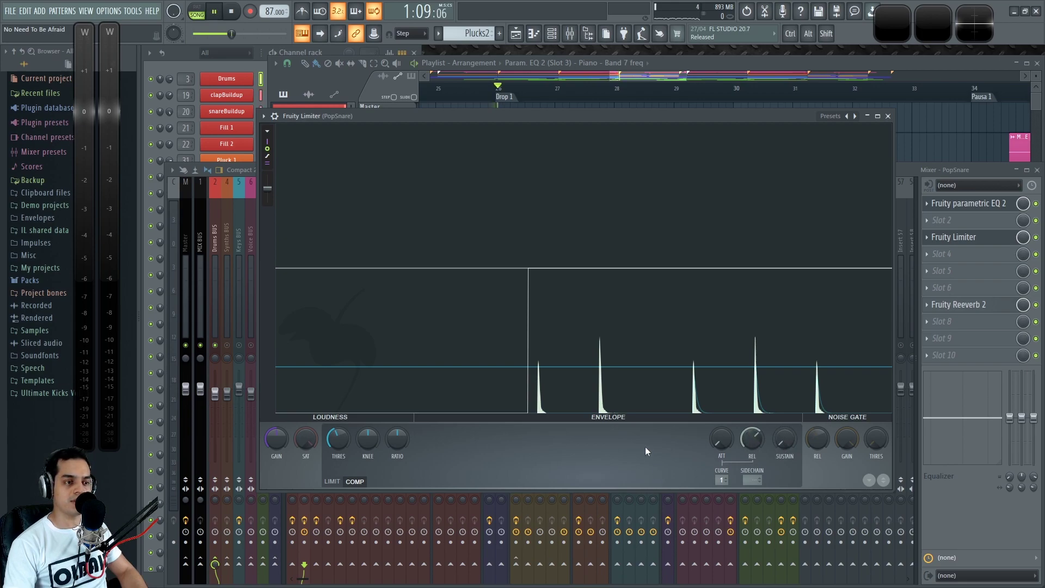
# Step: Raise the compressor's ratio to about 2:1 and soften its knee while auditioning the snare
pyautogui.moveTo(398, 439); pyautogui.dragTo(398, 426)
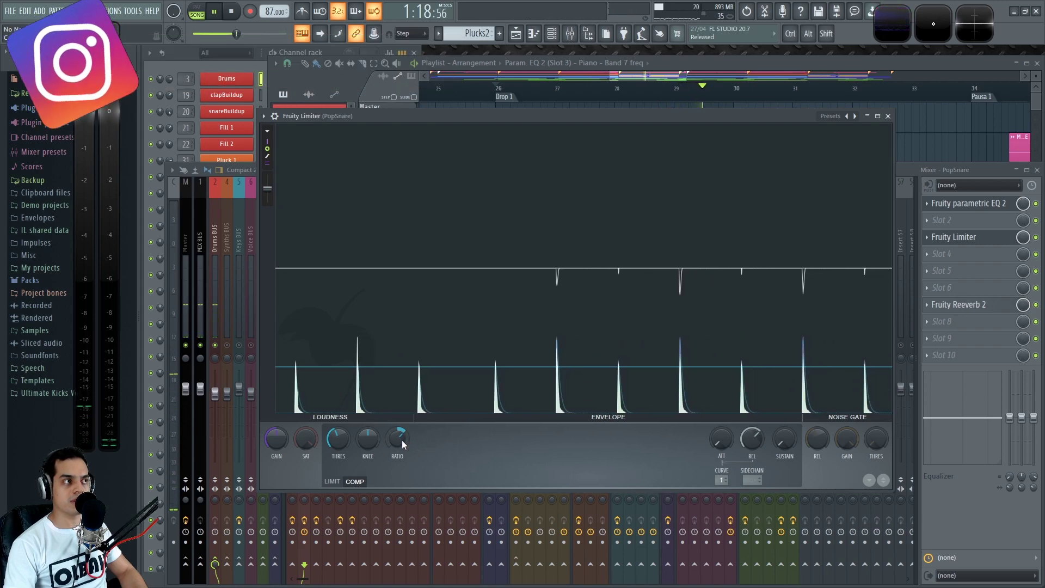
pyautogui.press('space')
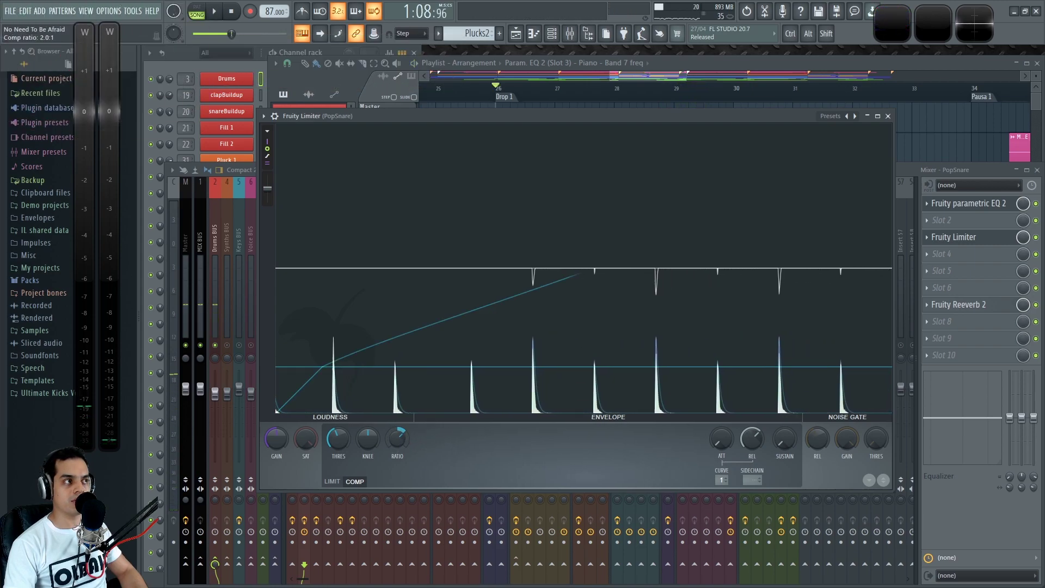
pyautogui.moveTo(397, 439); pyautogui.dragTo(397, 436)
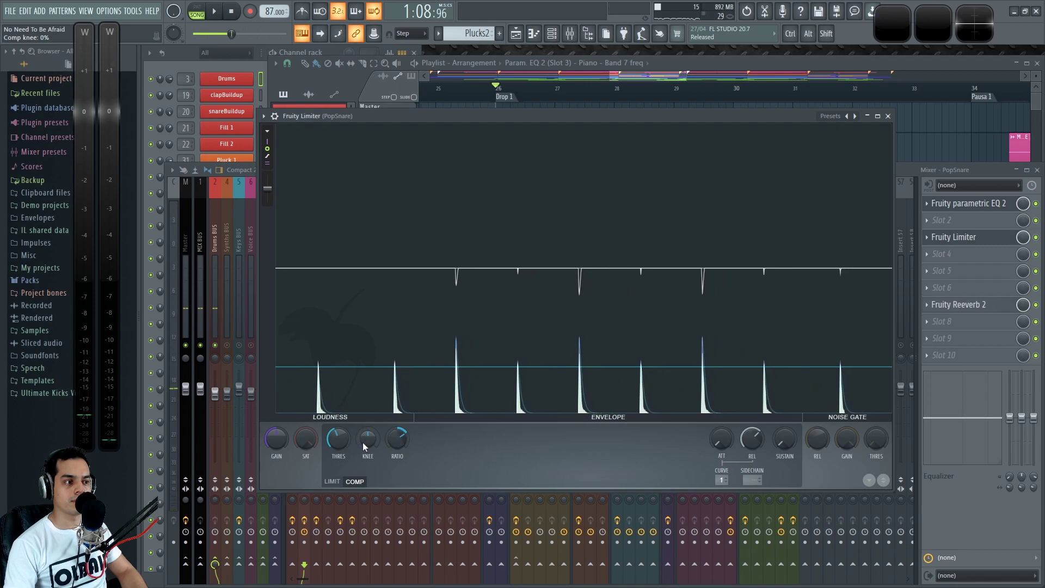
pyautogui.moveTo(374, 440); pyautogui.dragTo(375, 430)
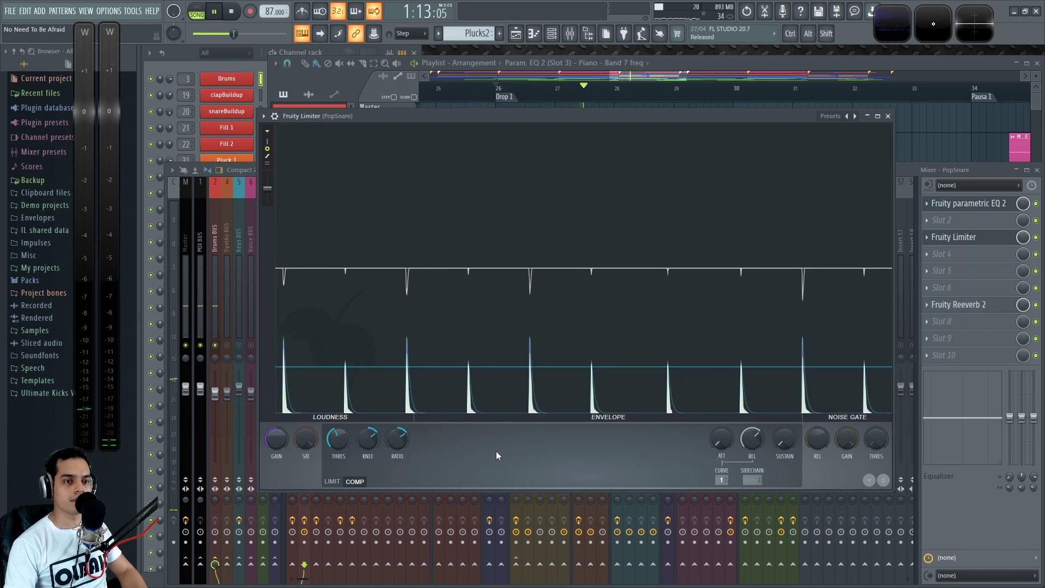
# Step: Toggle the Fruity Limiter graph's input and output peaks and hide its gain-reduction curve to compare the snare before and after compression
pyautogui.click(267, 150)
pyautogui.click(267, 148)
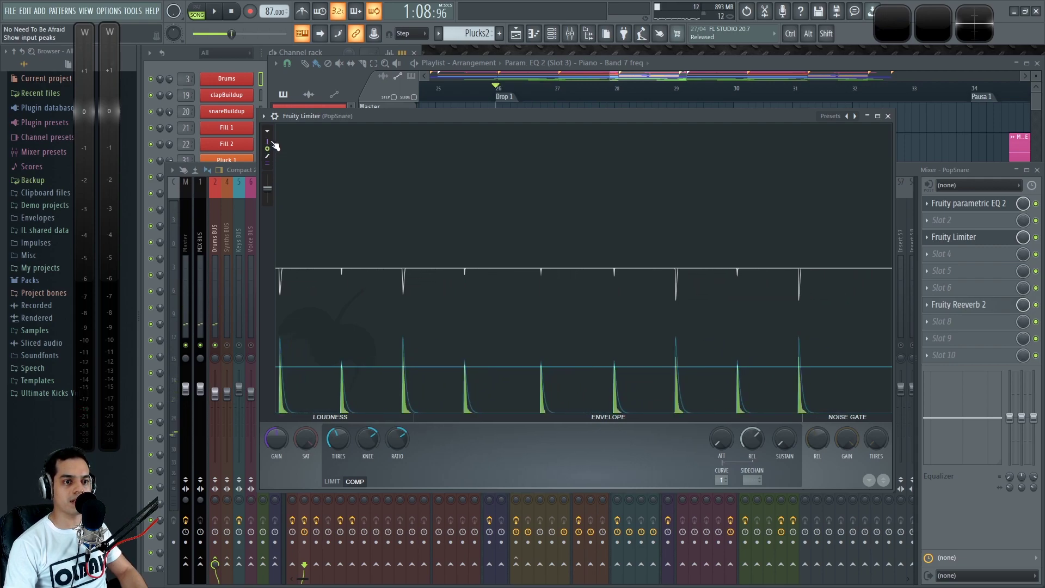
pyautogui.click(268, 162)
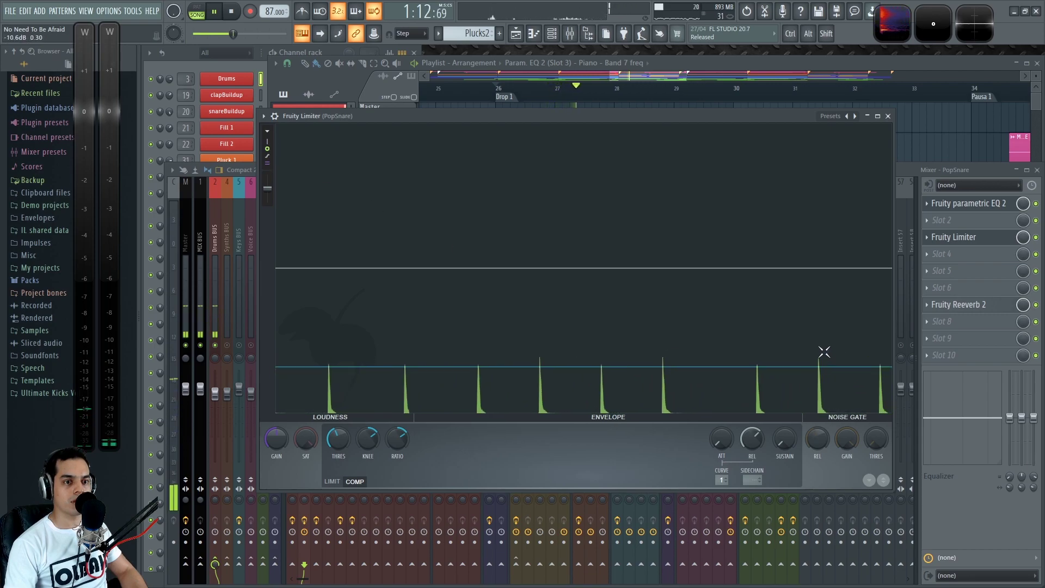
pyautogui.click(267, 148)
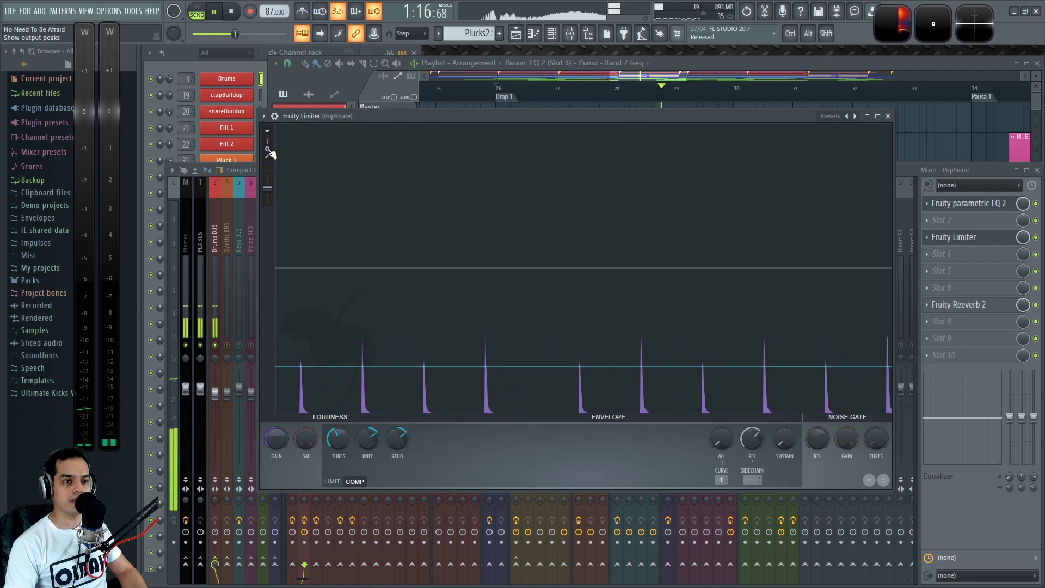
pyautogui.click(267, 142)
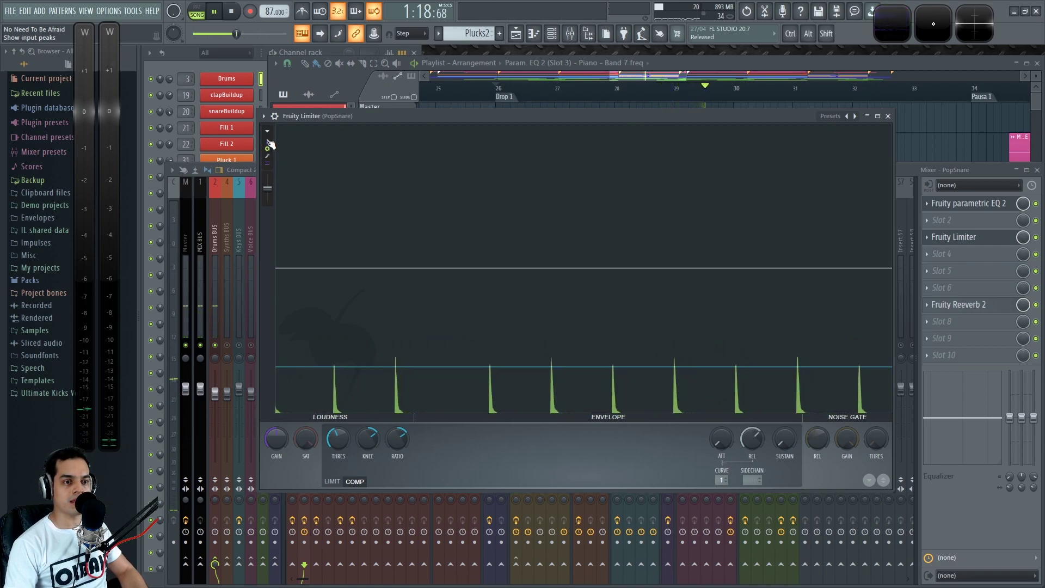
pyautogui.click(267, 142)
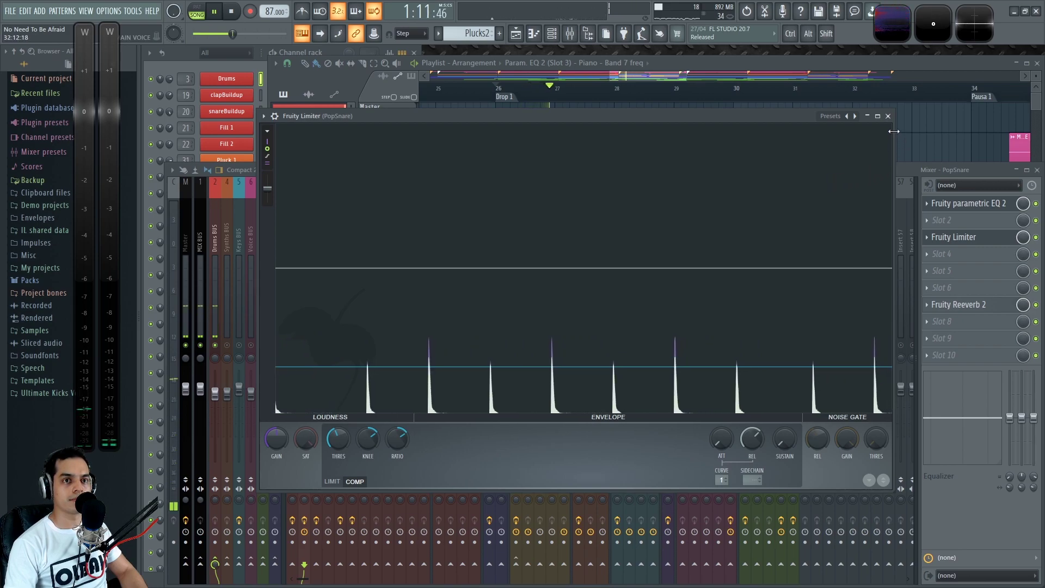
# Step: Close the PopSnare's Fruity Limiter, stop playback and move Fruity Reeverb 2 up to effect slot 6
pyautogui.click(888, 116)
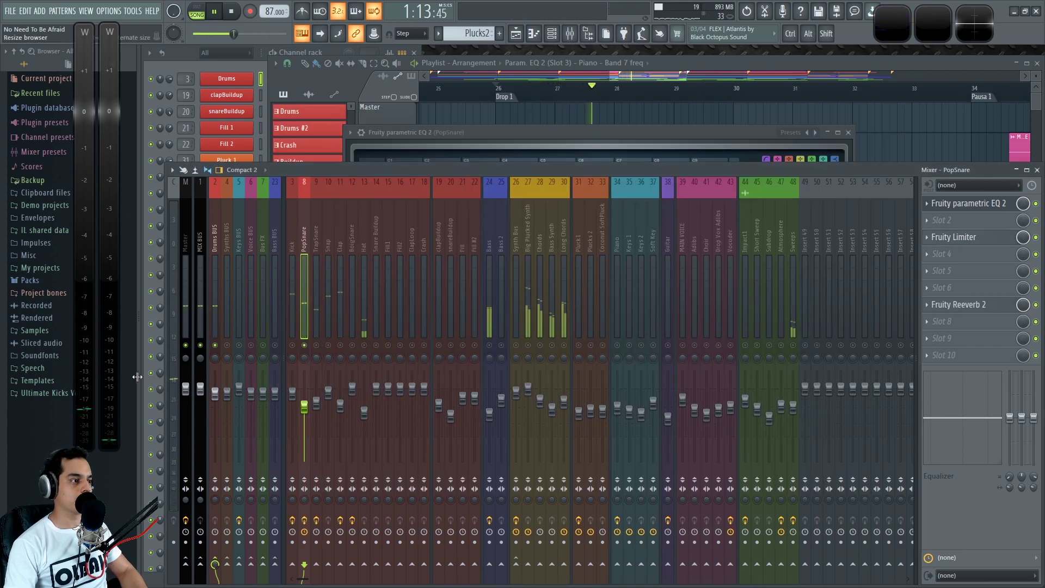
pyautogui.press('space')
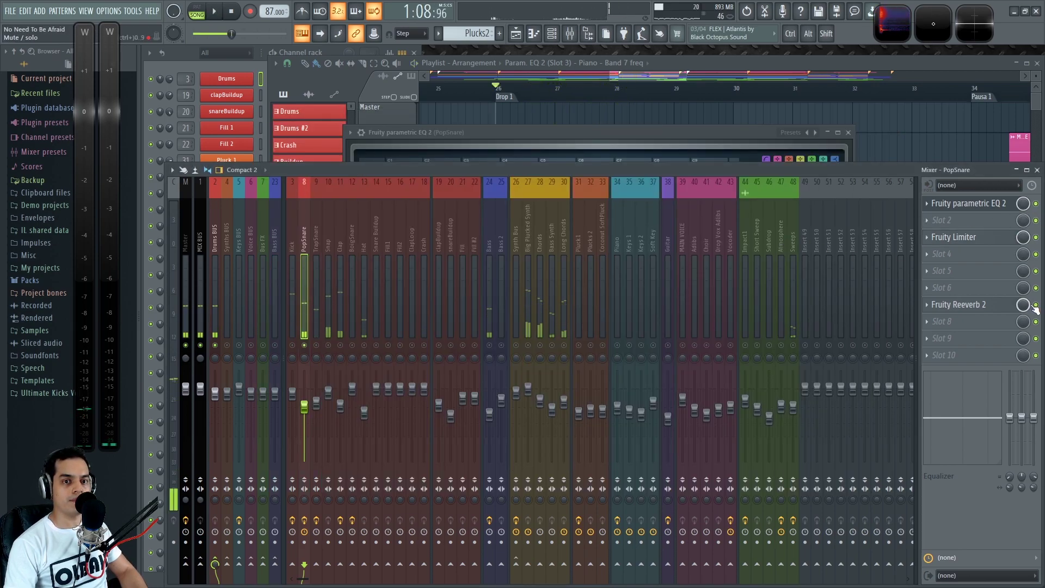
pyautogui.moveTo(999, 308); pyautogui.dragTo(998, 291)
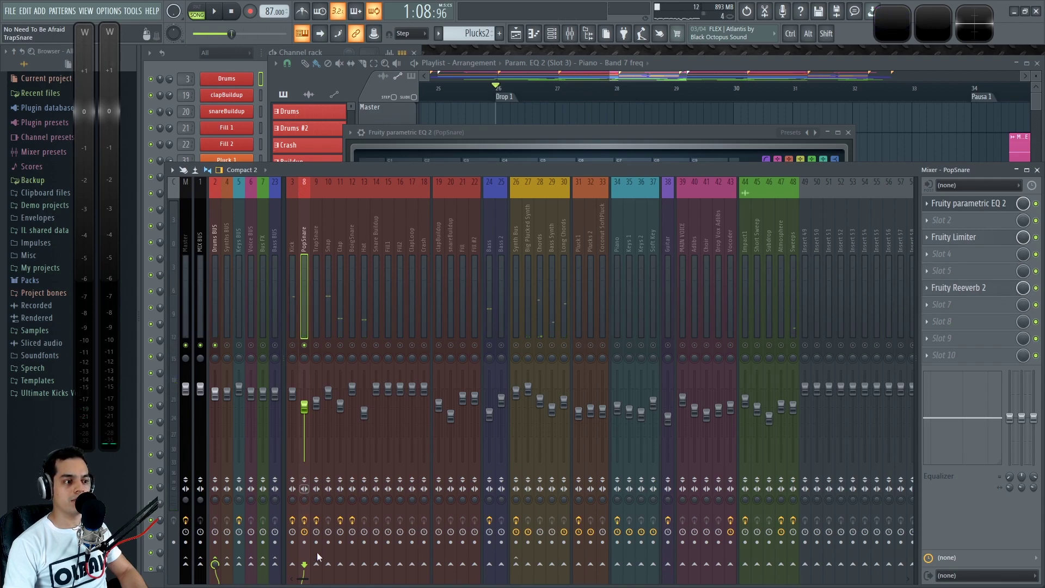
# Step: Audition the TrapSnare, Snap and PopSnare tracks in turn to compare their sounds
pyautogui.press('space')
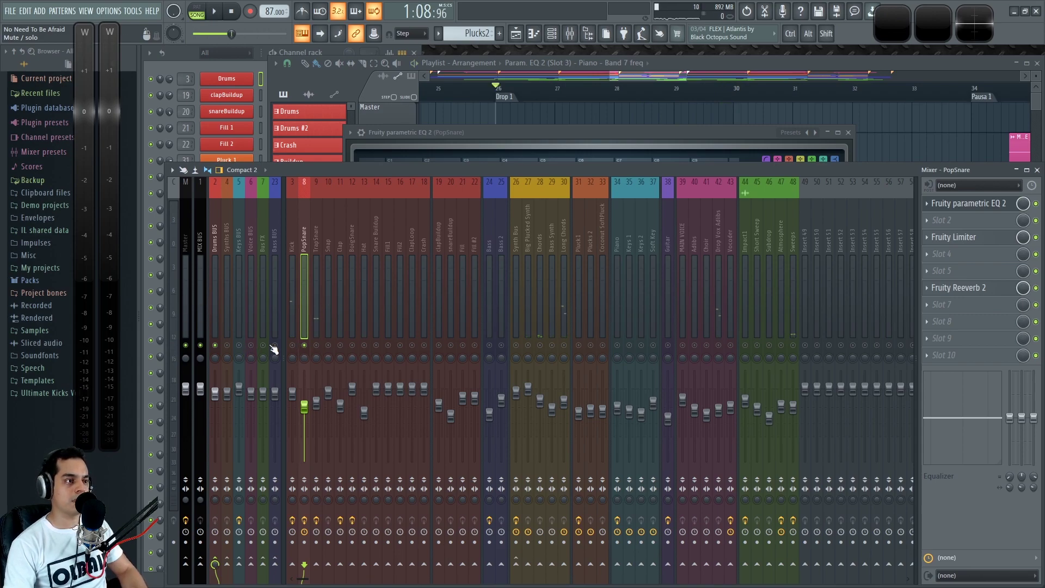
pyautogui.press('space')
pyautogui.click(317, 234)
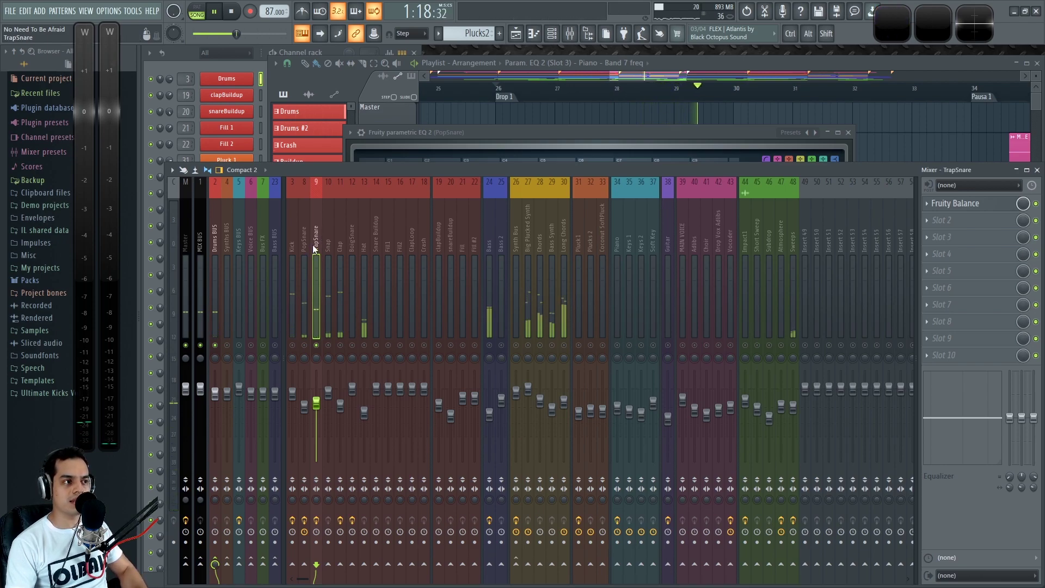
pyautogui.press('space')
pyautogui.click(327, 248)
pyautogui.click(327, 248)
pyautogui.press('space')
pyautogui.click(305, 233)
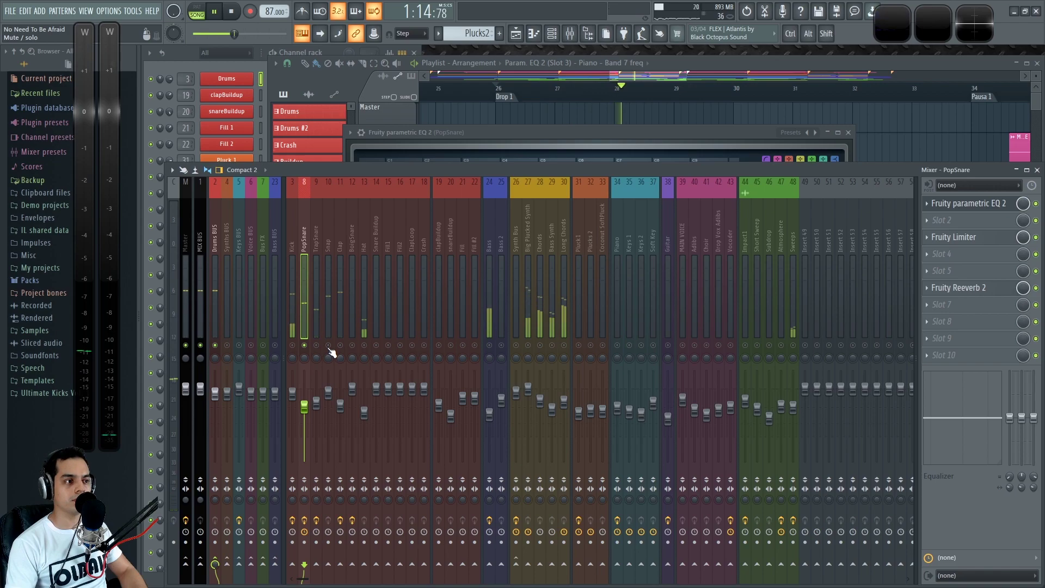
pyautogui.press('space')
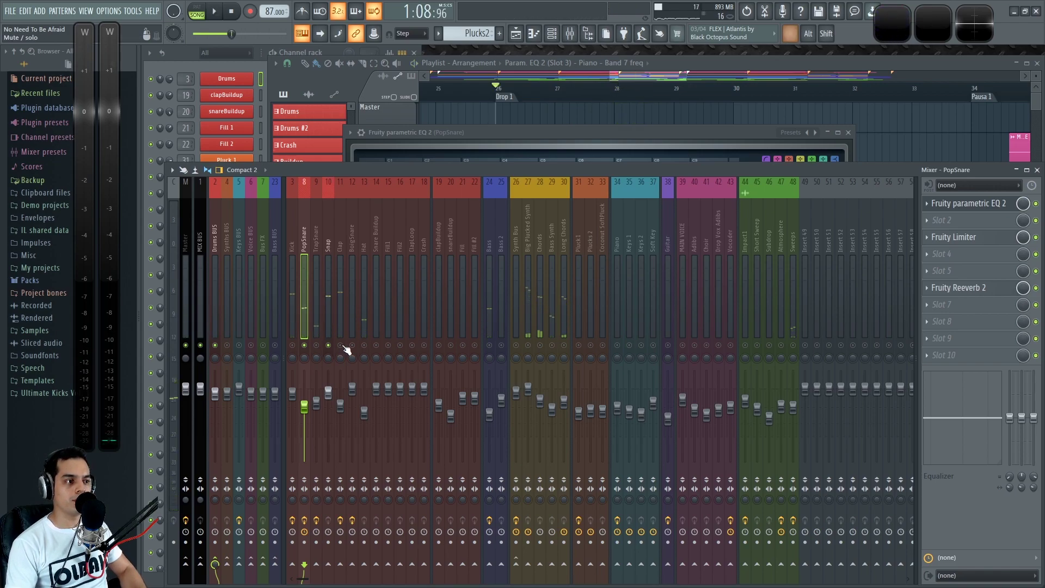
# Step: Solo the Clap track and replay the drop to listen to it
pyautogui.keyDown('ctrl'); pyautogui.click(341, 346); pyautogui.keyUp('ctrl')
pyautogui.press('space')
pyautogui.press('space')
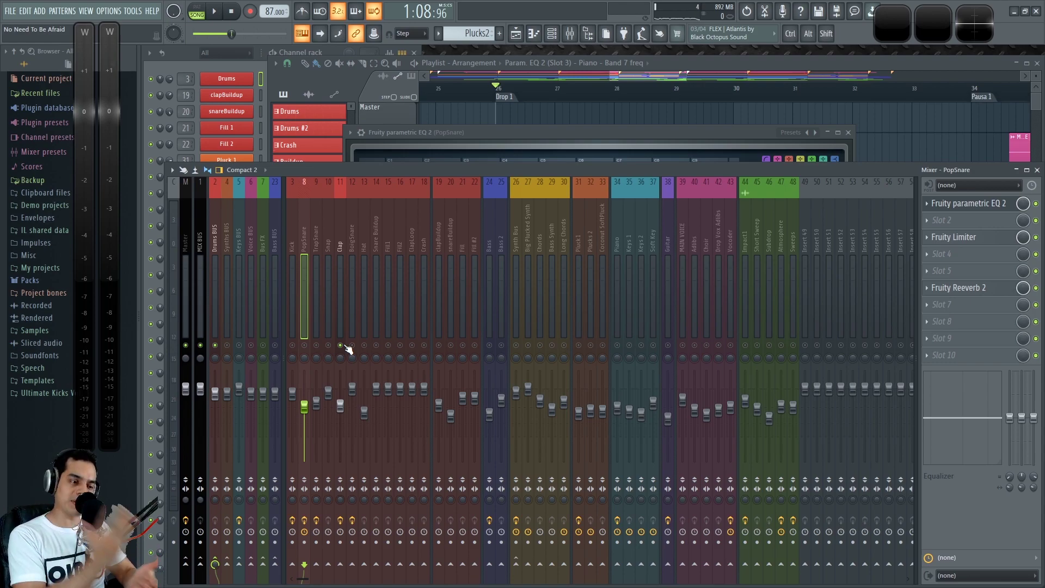
pyautogui.press('space')
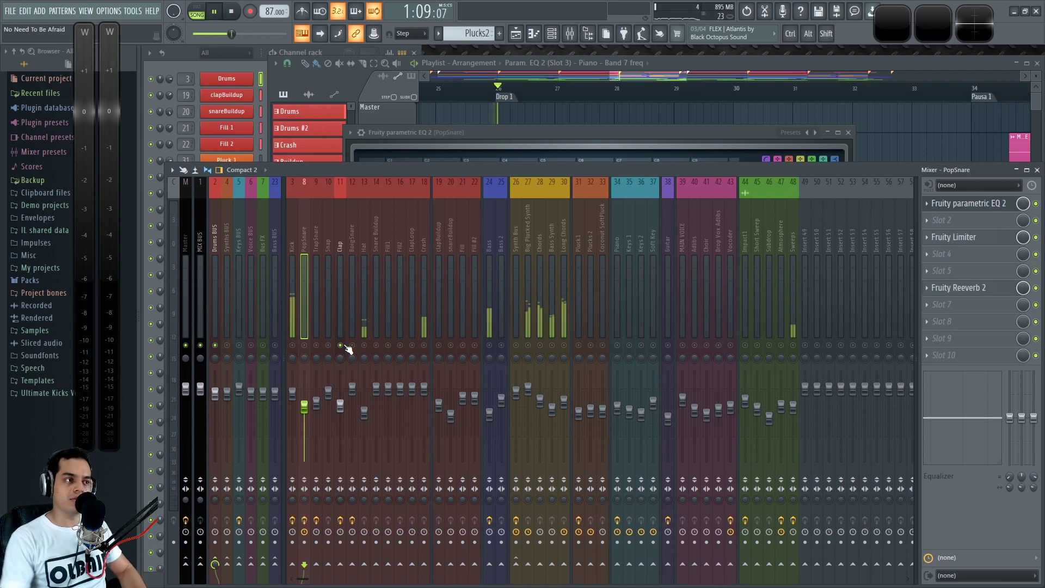
pyautogui.press('space')
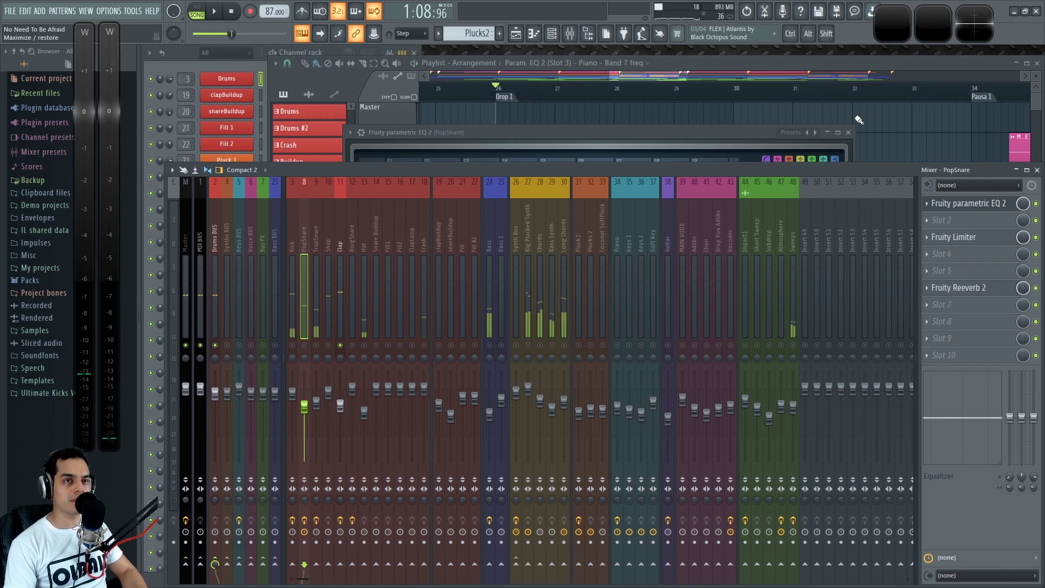
# Step: Enlarge the Wave Candy spectrogram and examine the frequency content of the soloed snare, clap and hat tracks during playback
pyautogui.click(902, 21)
pyautogui.press('space')
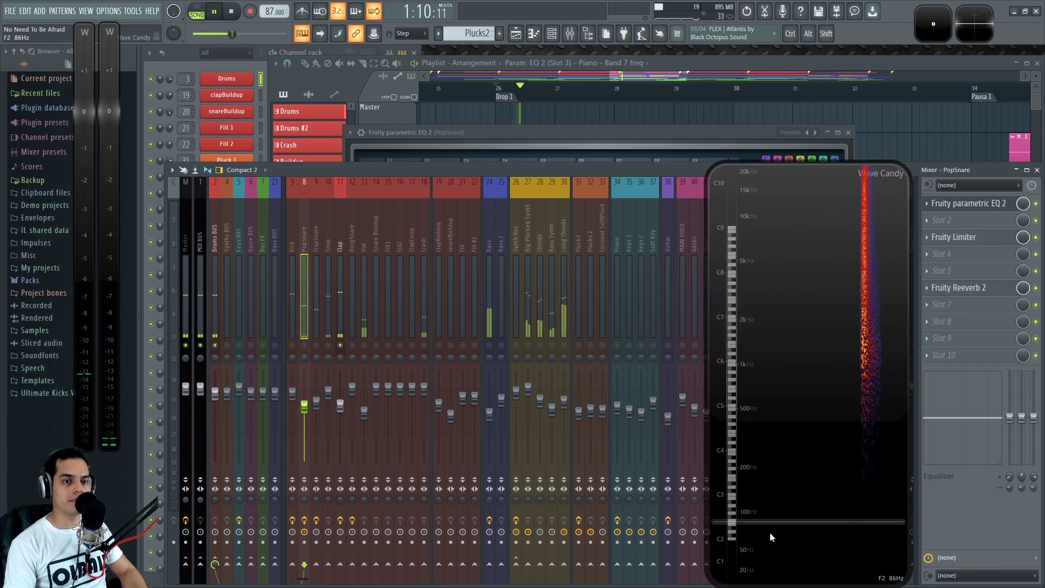
pyautogui.press('space')
pyautogui.press('space')
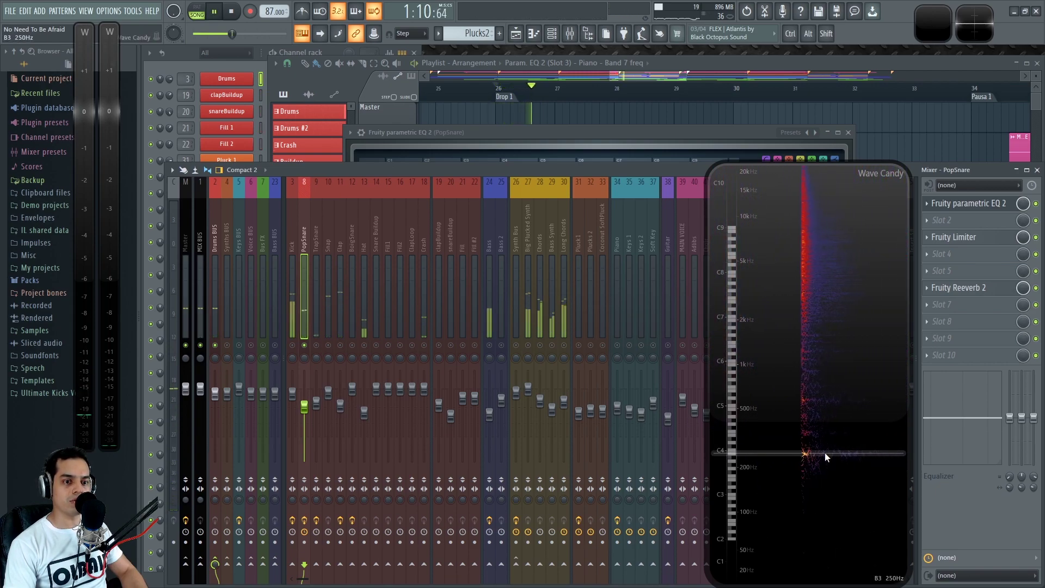
pyautogui.press('space')
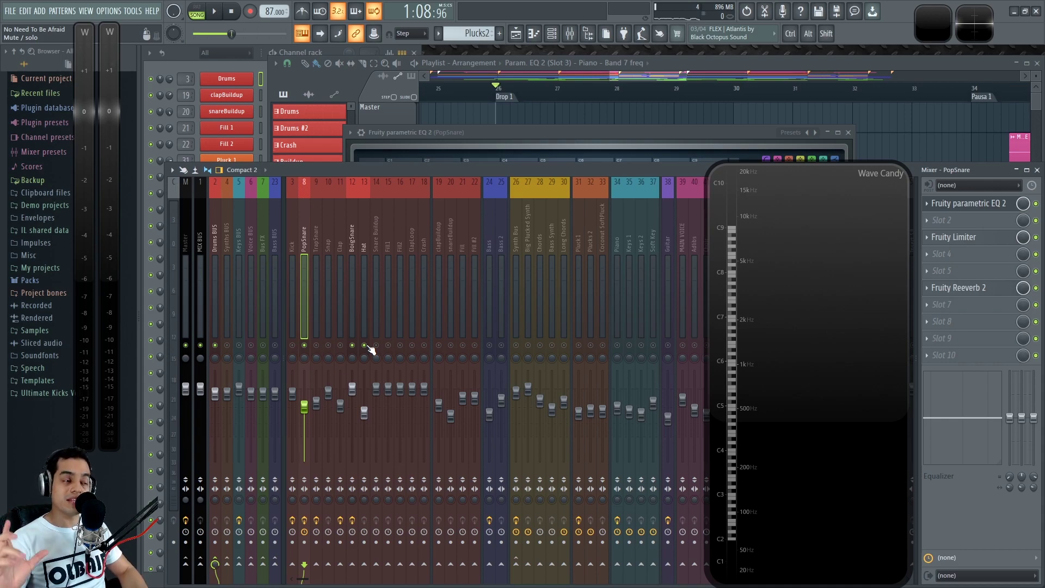
pyautogui.press('space')
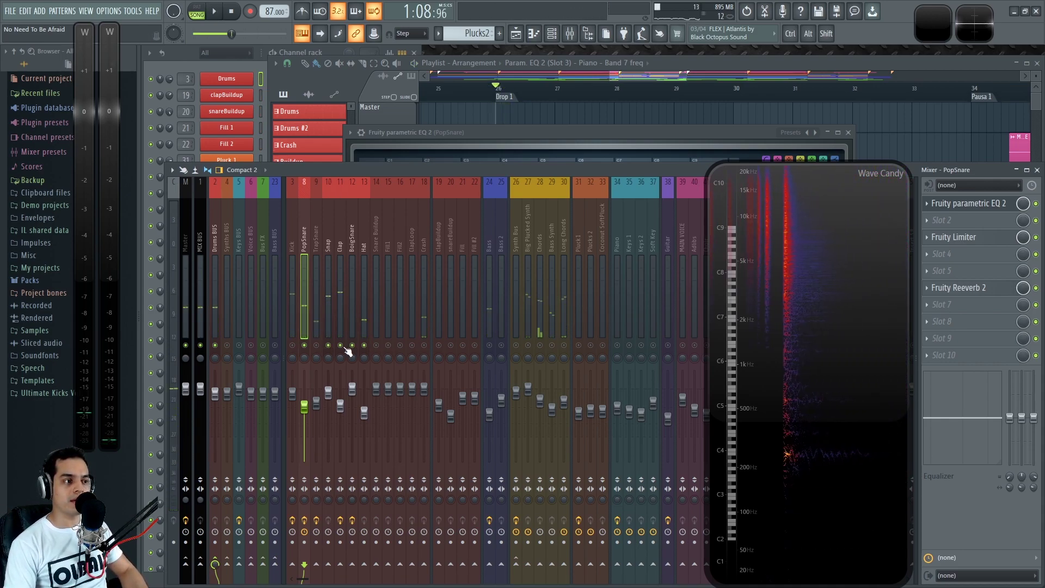
# Step: Copy the PopSnare's Fruity Reeverb 2 with its settings onto the Snap track, audition it and close its window
pyautogui.click(333, 261)
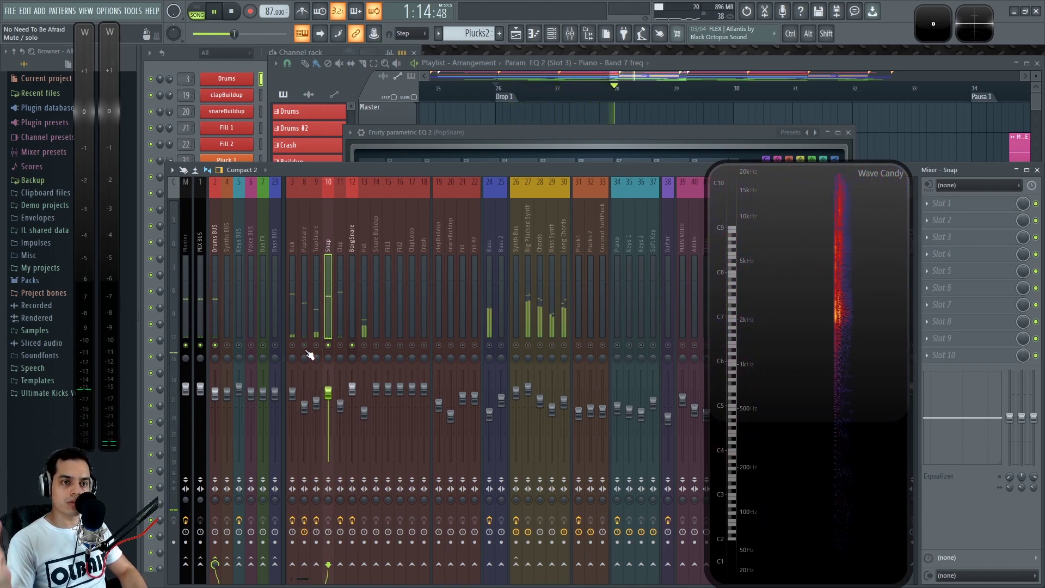
pyautogui.click(305, 234)
pyautogui.press('space')
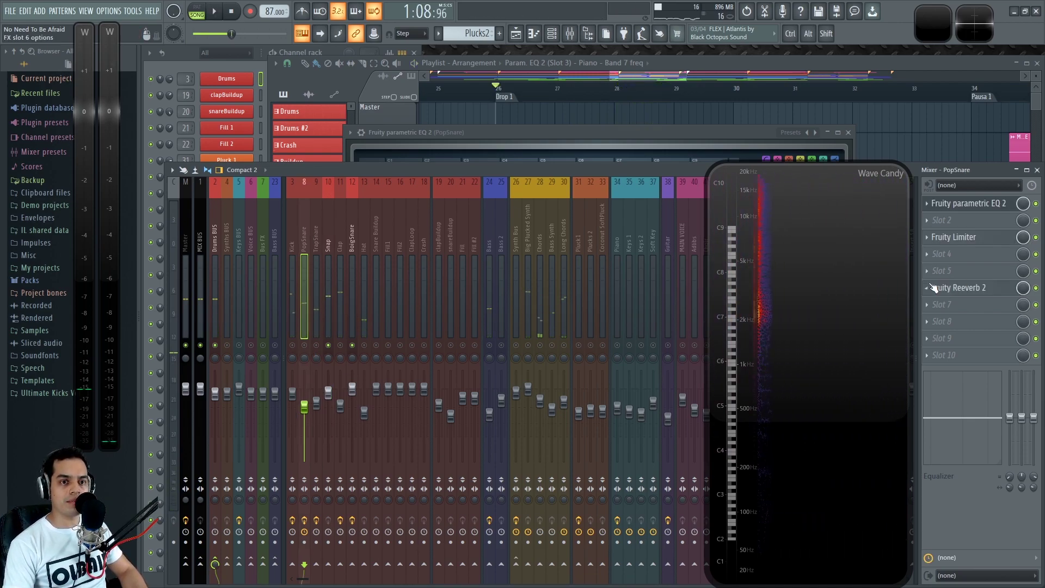
pyautogui.click(931, 288)
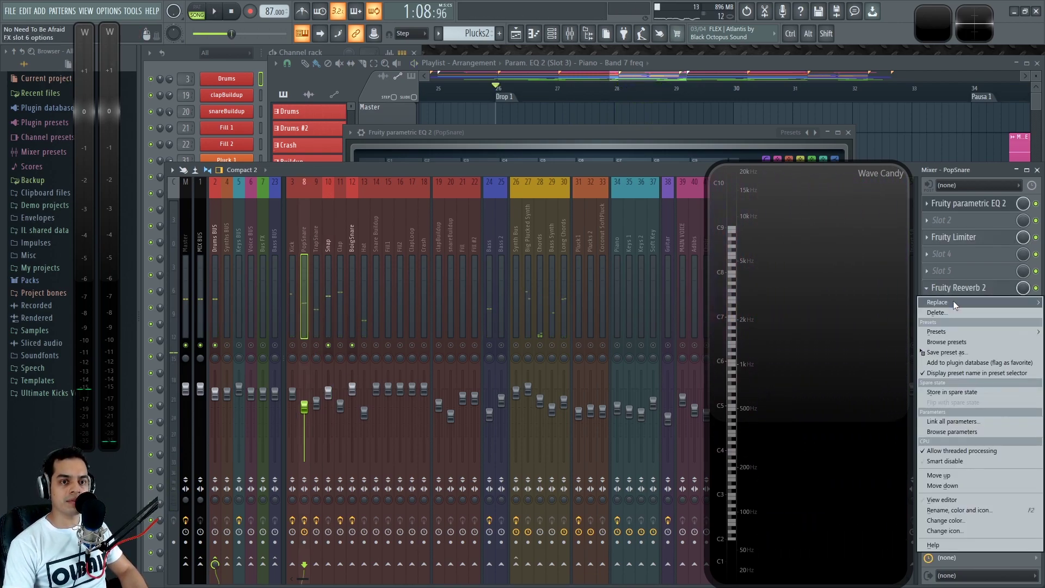
pyautogui.moveTo(952, 353); pyautogui.dragTo(331, 234)
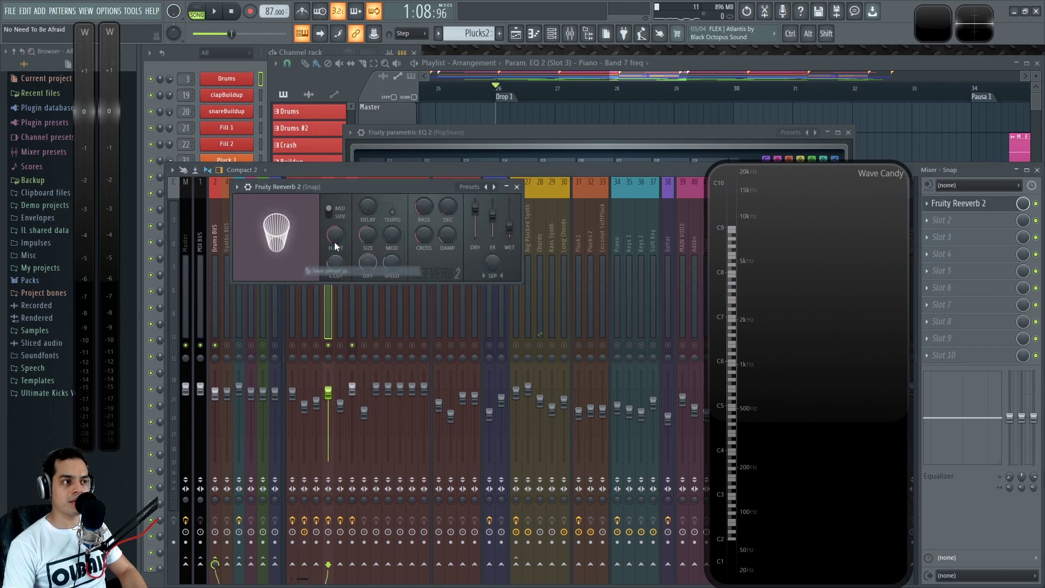
pyautogui.press('space')
pyautogui.press('space')
pyautogui.click(634, 175)
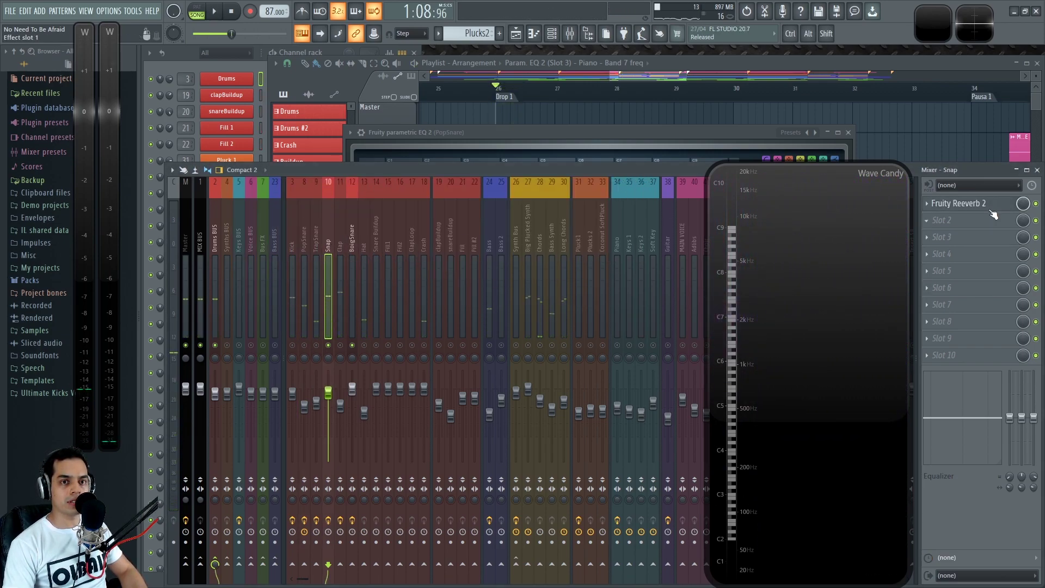
# Step: Add Fruity Stereo Enhancer to the Snap track's effect slot 2 and move its window aside during playback
pyautogui.click(934, 225)
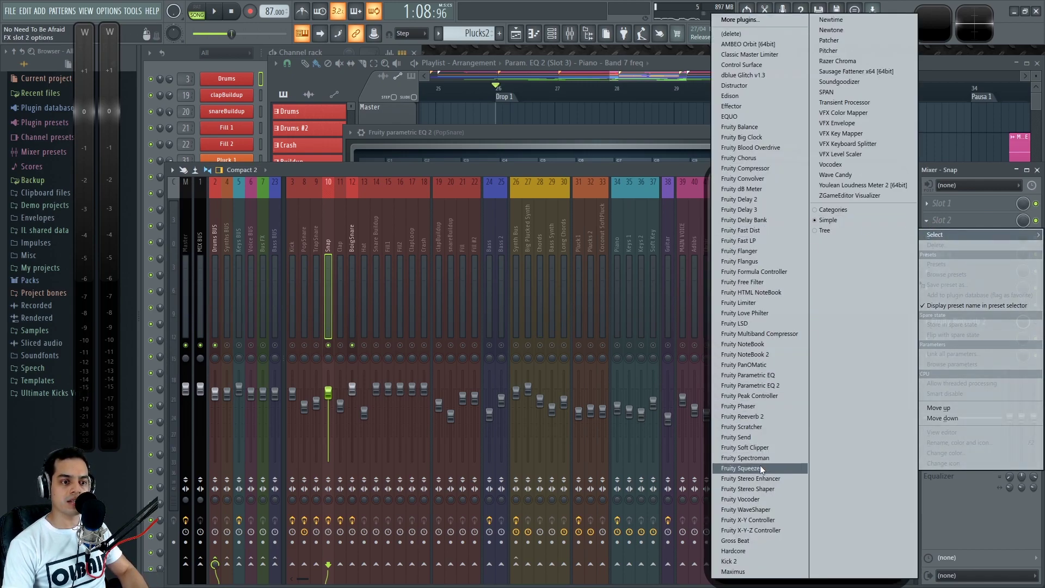
pyautogui.click(750, 479)
pyautogui.press('space')
pyautogui.moveTo(299, 106); pyautogui.dragTo(481, 124)
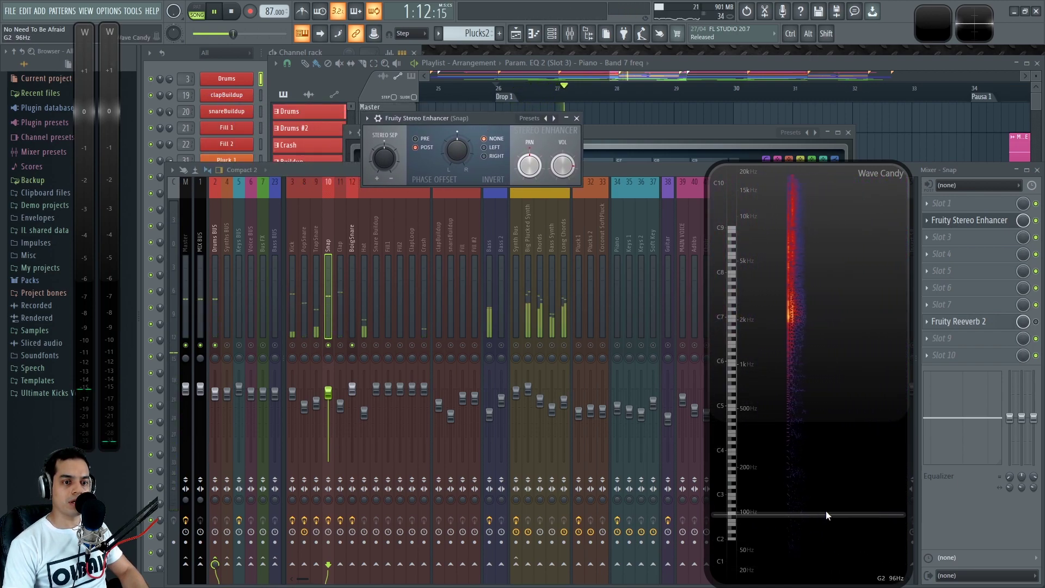
# Step: Lower the low band of the Snap track's mixer equalizer to -18 dB and audition the cut
pyautogui.moveTo(1011, 419); pyautogui.dragTo(1010, 474)
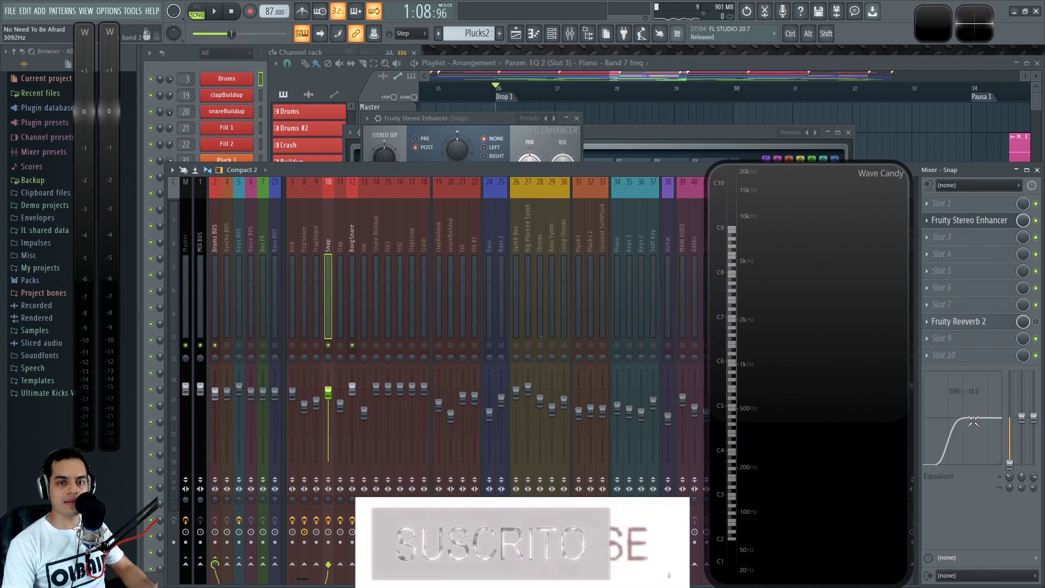
pyautogui.press('space')
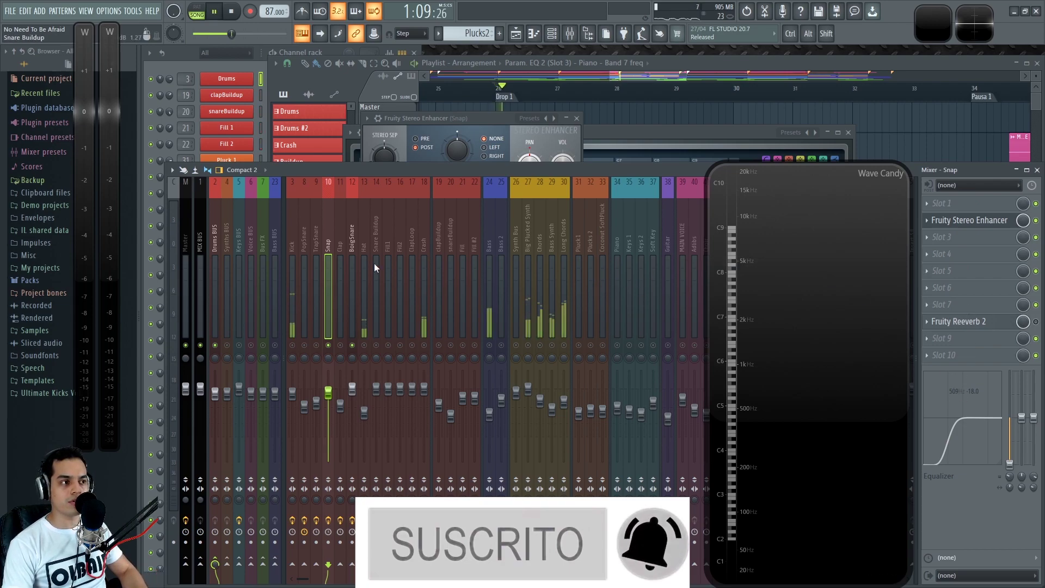
pyautogui.moveTo(488, 118); pyautogui.dragTo(491, 147)
# Step: Open SPAN on the Master, place it so its output meters stay in view, and replay with the BoigSnare selected
pyautogui.click(188, 237)
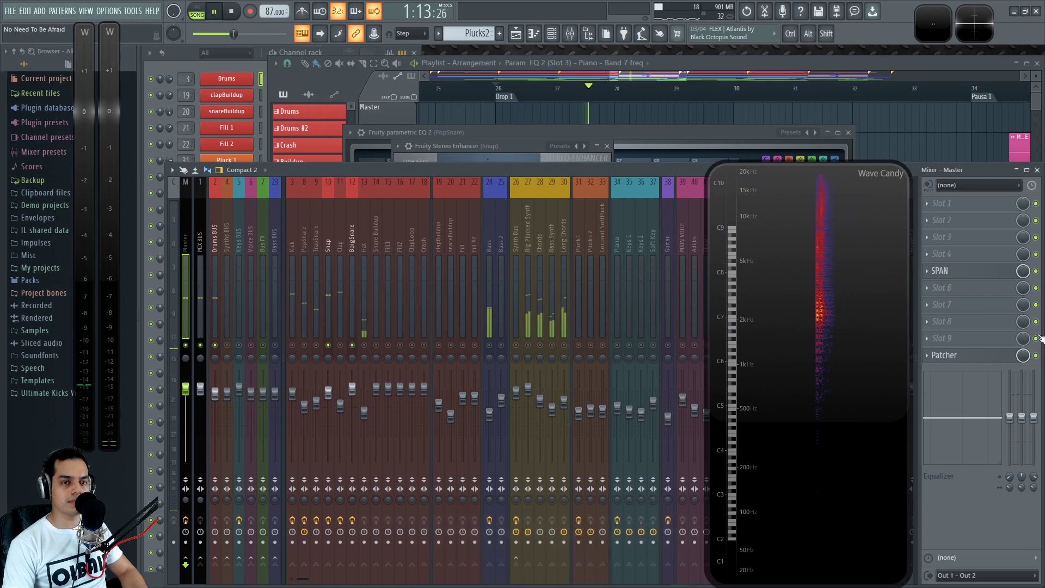
pyautogui.click(966, 271)
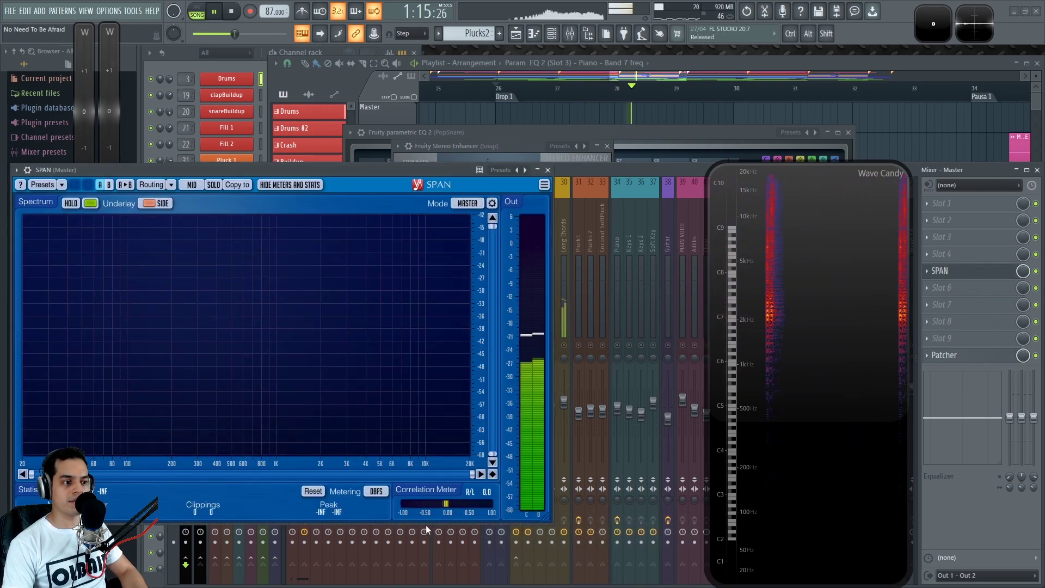
pyautogui.moveTo(440, 172); pyautogui.dragTo(44, 224)
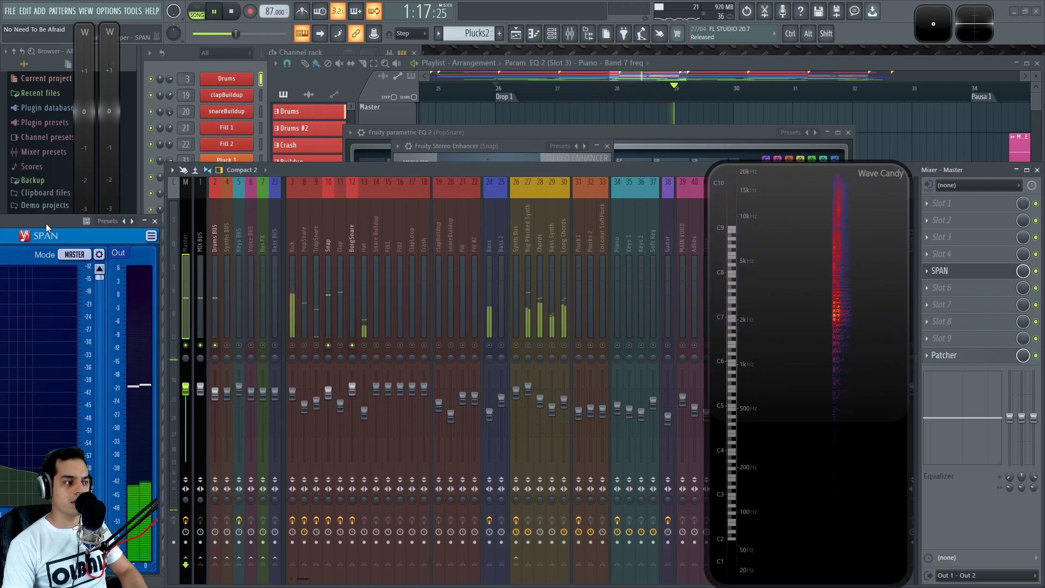
pyautogui.click(350, 229)
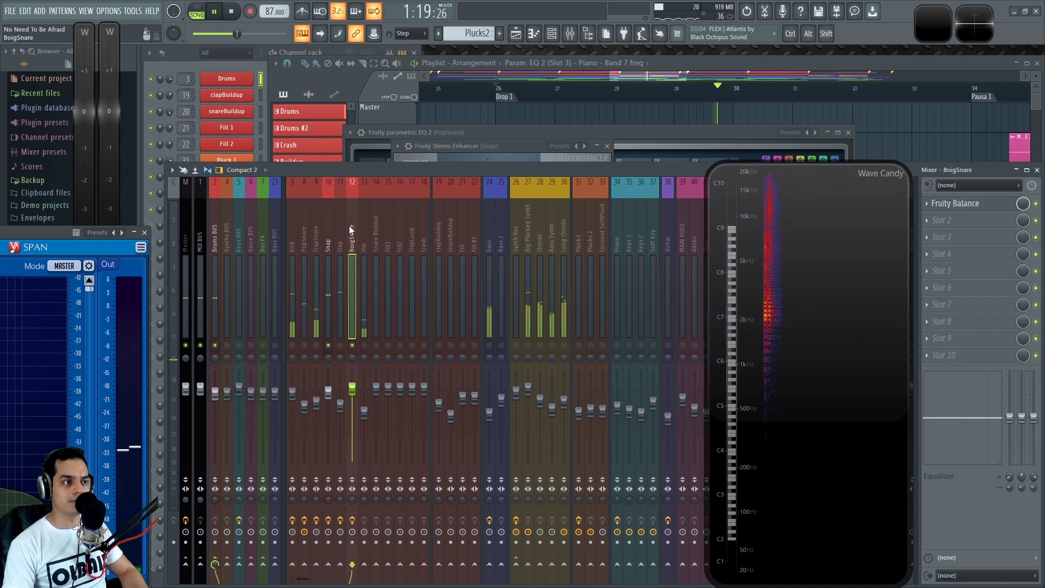
pyautogui.press('space')
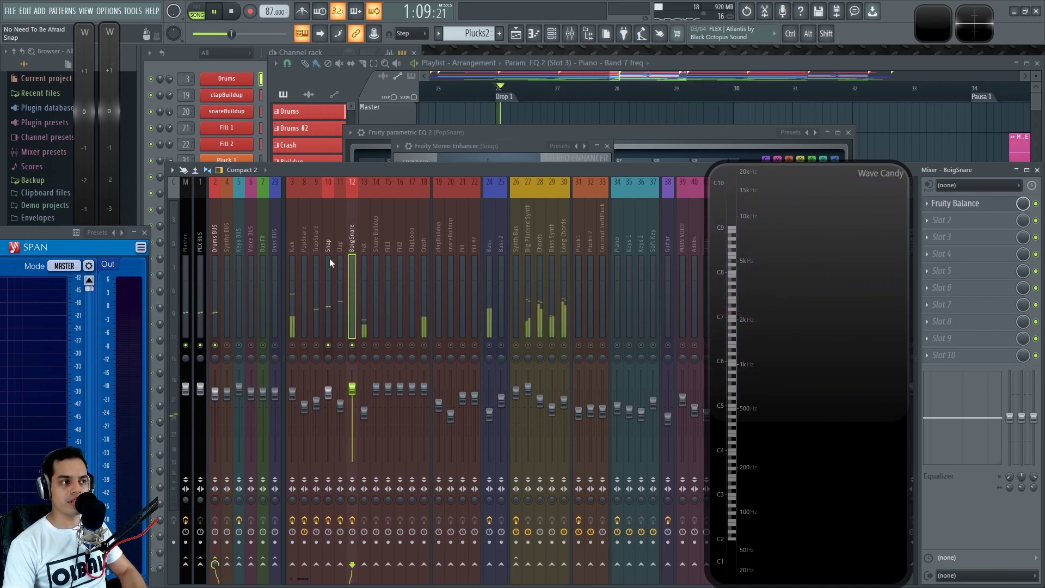
# Step: Examine the Snap's stereo separation and its Fruity Stereo Enhancer against SPAN's output meters
pyautogui.click(329, 265)
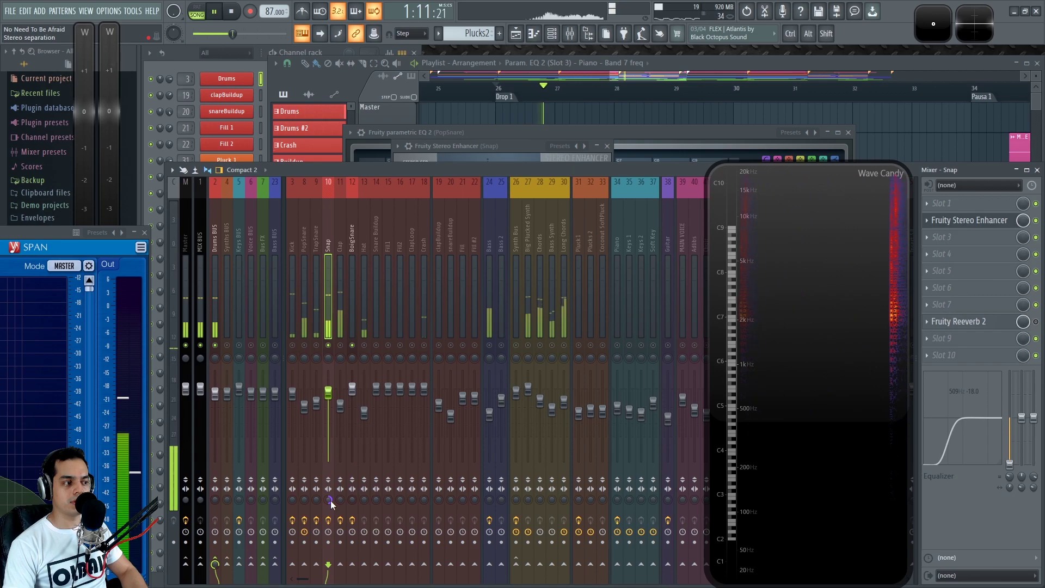
pyautogui.click(984, 224)
pyautogui.click(982, 223)
pyautogui.moveTo(501, 150); pyautogui.dragTo(523, 291)
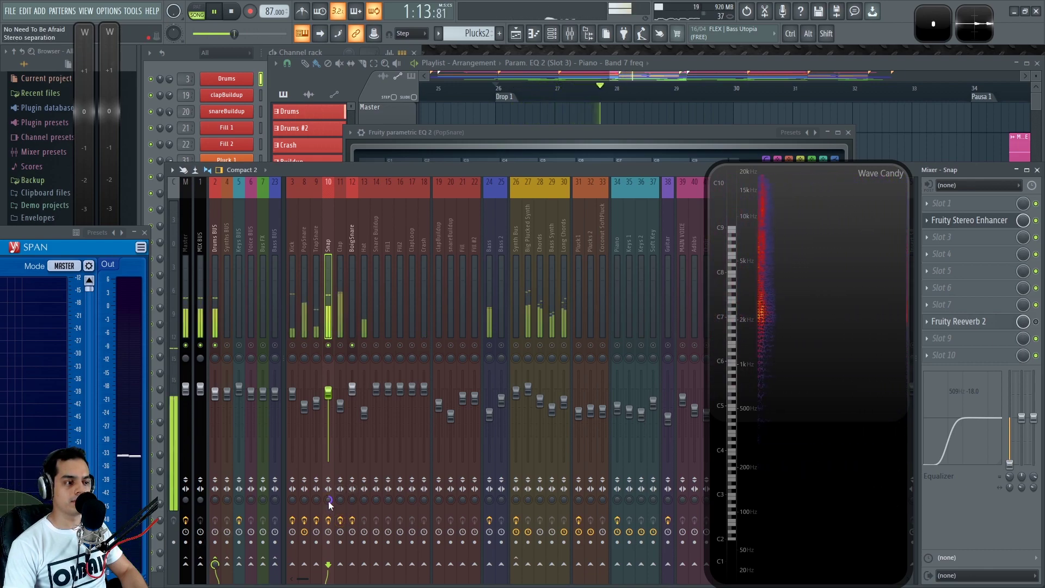
# Step: Toggle the Snap's Fruity Stereo Enhancer during playback to compare the snap with and without it
pyautogui.press('space')
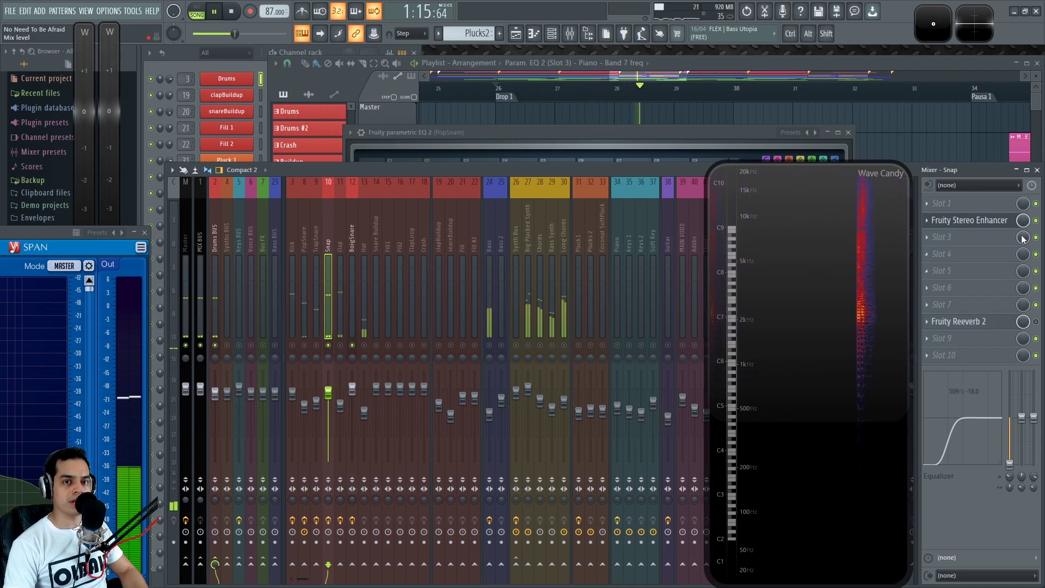
pyautogui.click(1036, 220)
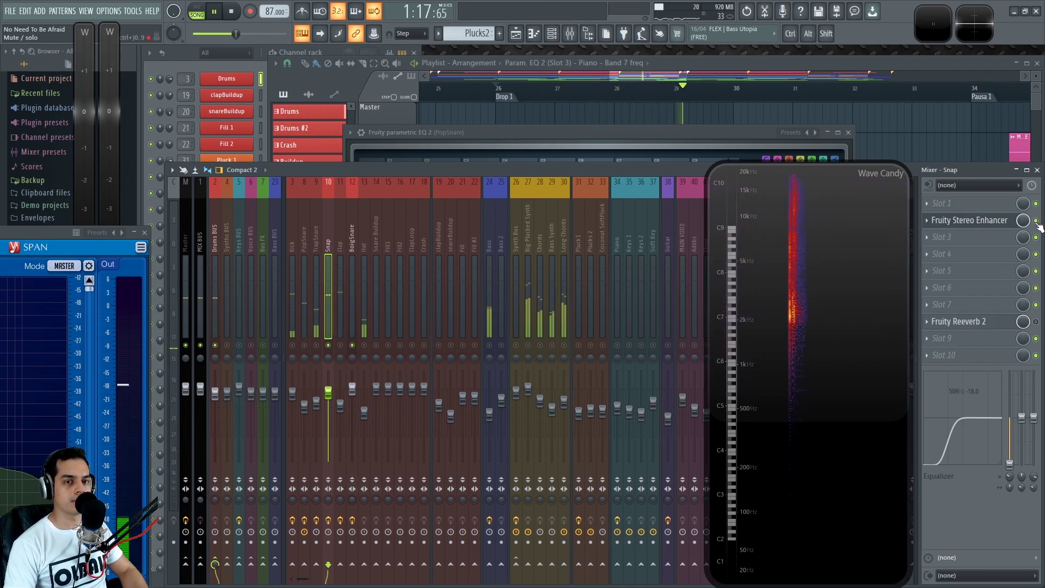
pyautogui.press('space')
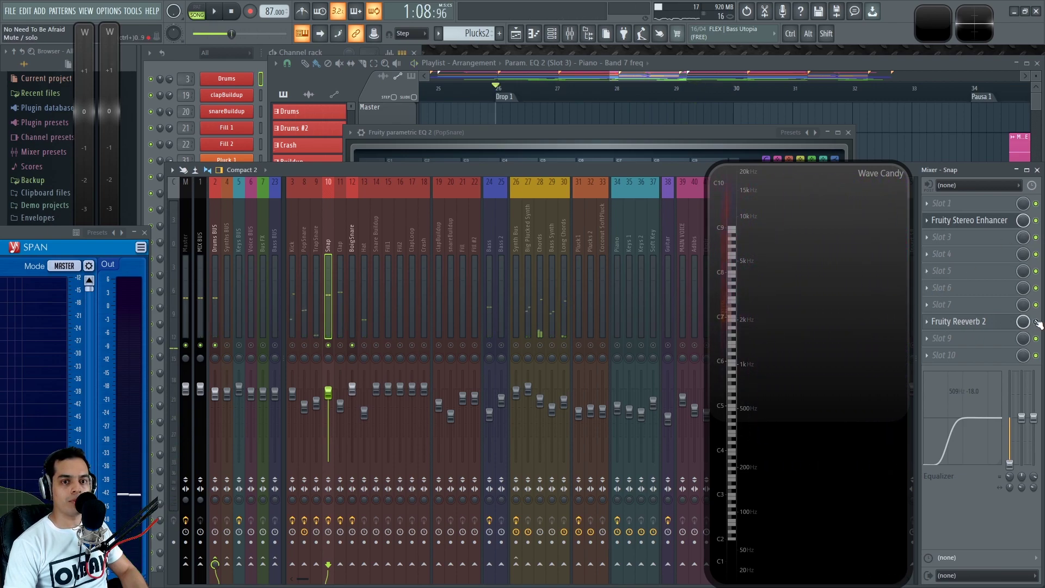
# Step: Examine the Snap's Fruity Reeverb 2 settings, close the plugin and replay the snap
pyautogui.click(974, 327)
pyautogui.moveTo(559, 174); pyautogui.dragTo(500, 225)
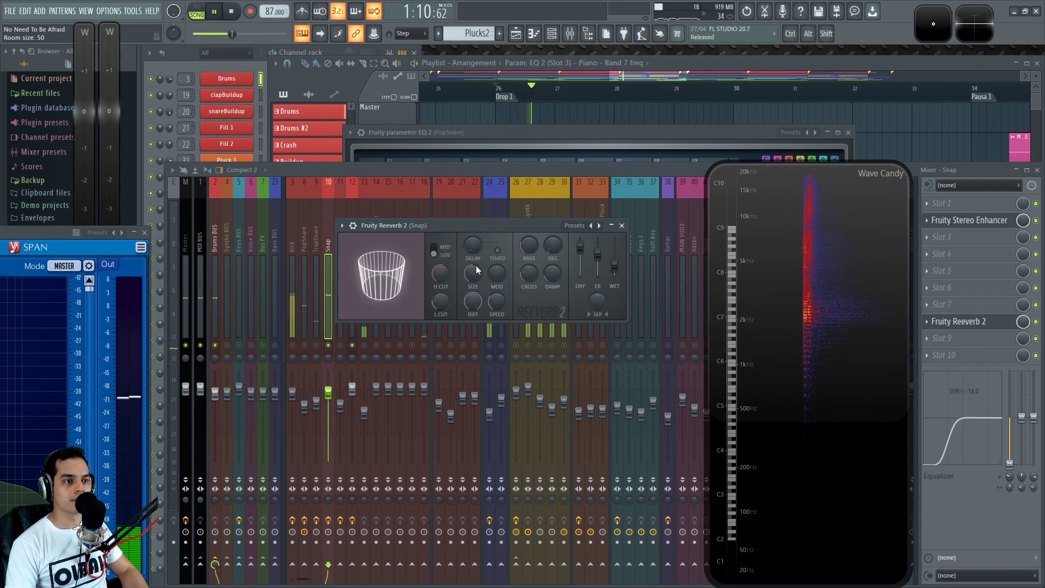
pyautogui.press('space')
pyautogui.moveTo(553, 289); pyautogui.dragTo(553, 270)
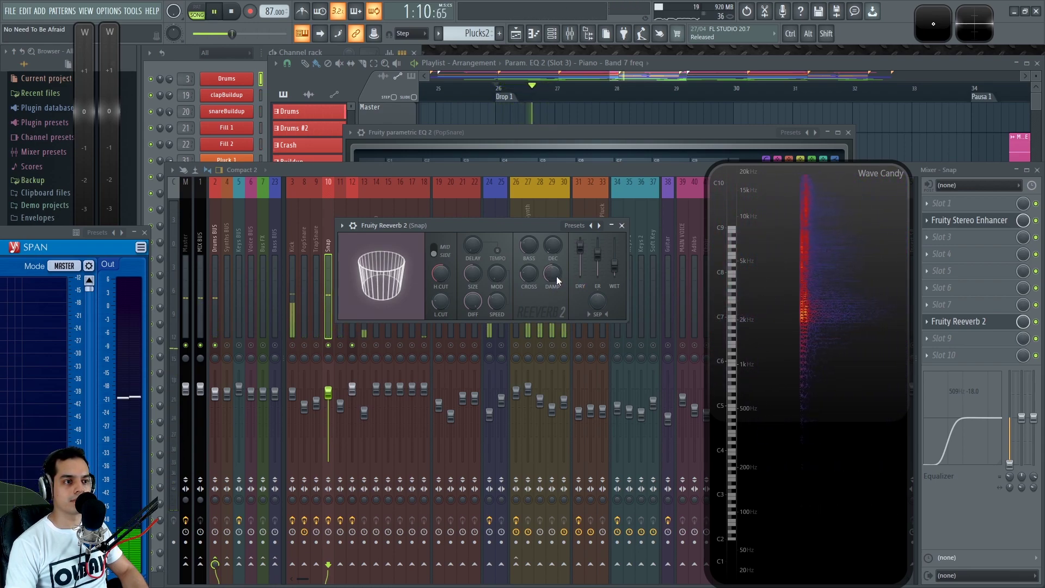
pyautogui.click(622, 226)
pyautogui.press('space')
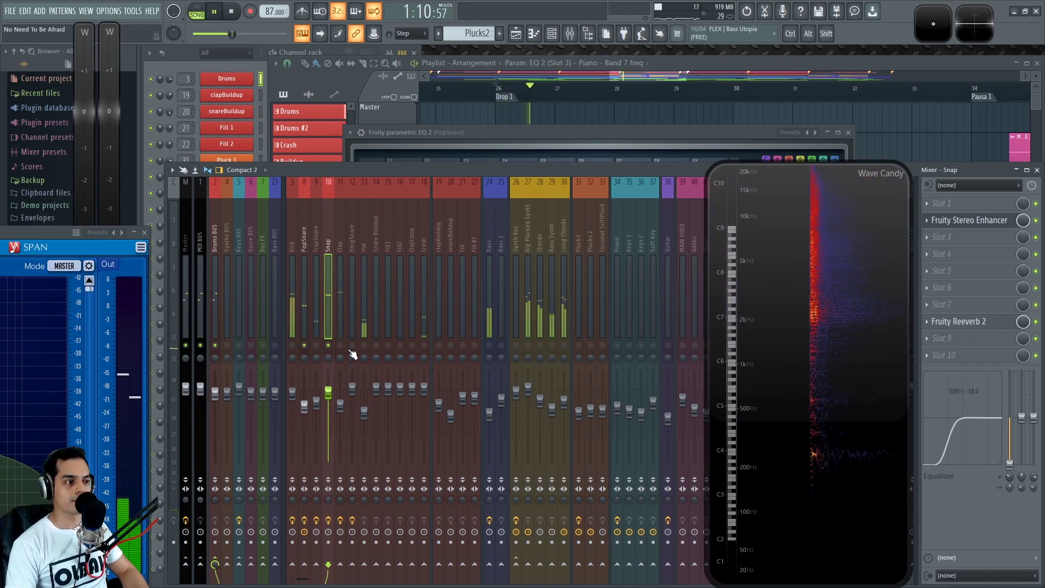
# Step: Copy the Snap's Fruity Reeverb 2 to the Clap track and set its wet level to 13%
pyautogui.press('space')
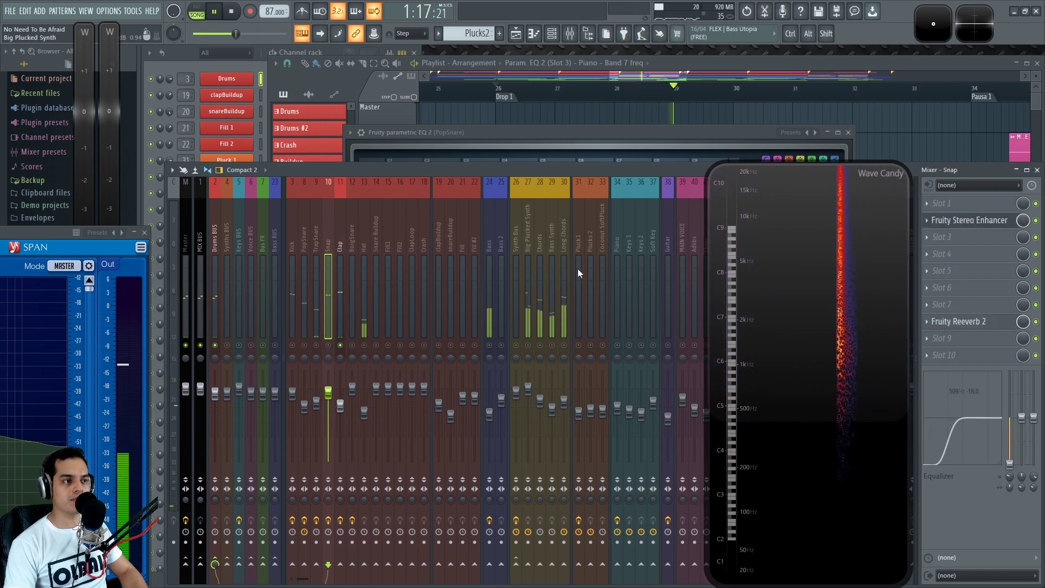
pyautogui.click(926, 321)
pyautogui.moveTo(949, 381); pyautogui.dragTo(334, 235)
pyautogui.moveTo(345, 115); pyautogui.dragTo(499, 144)
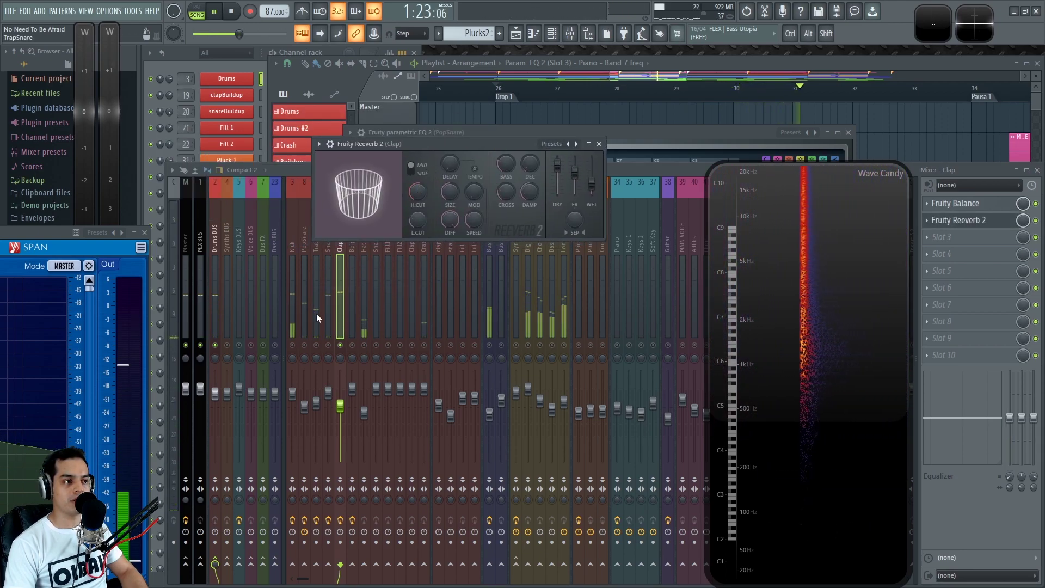
pyautogui.moveTo(592, 183); pyautogui.dragTo(591, 190)
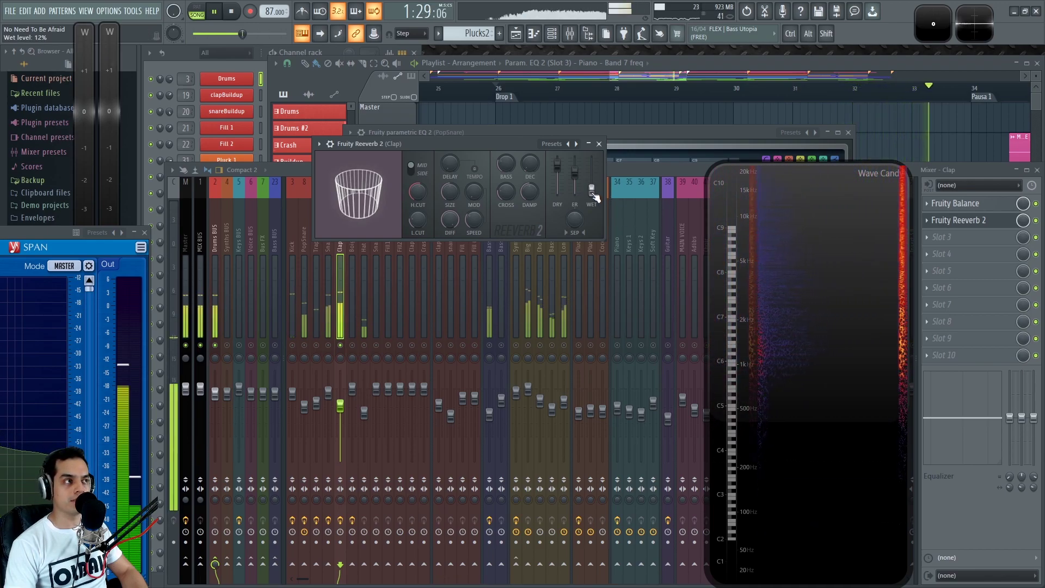
pyautogui.press('space')
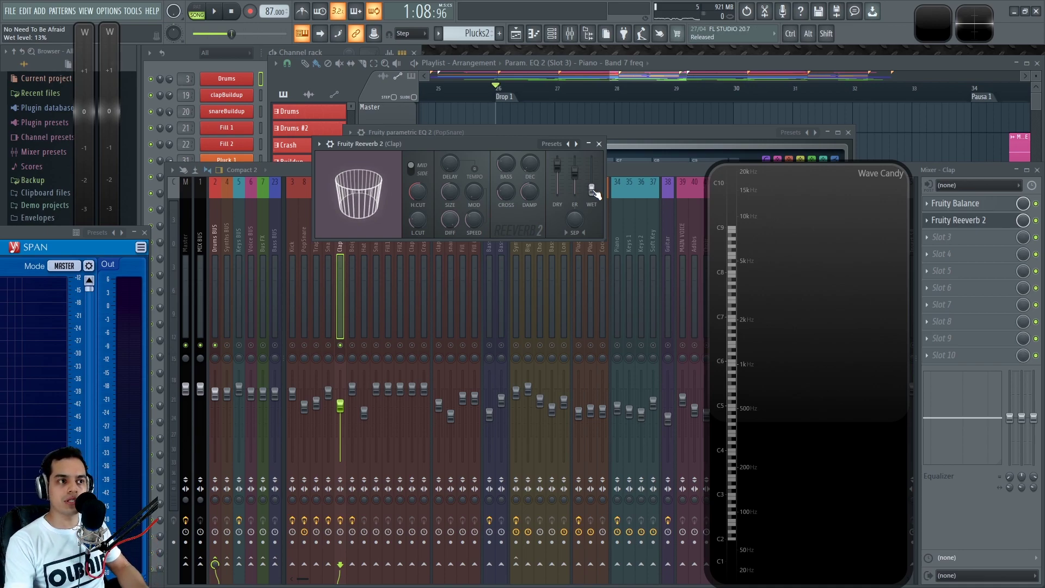
pyautogui.click(599, 144)
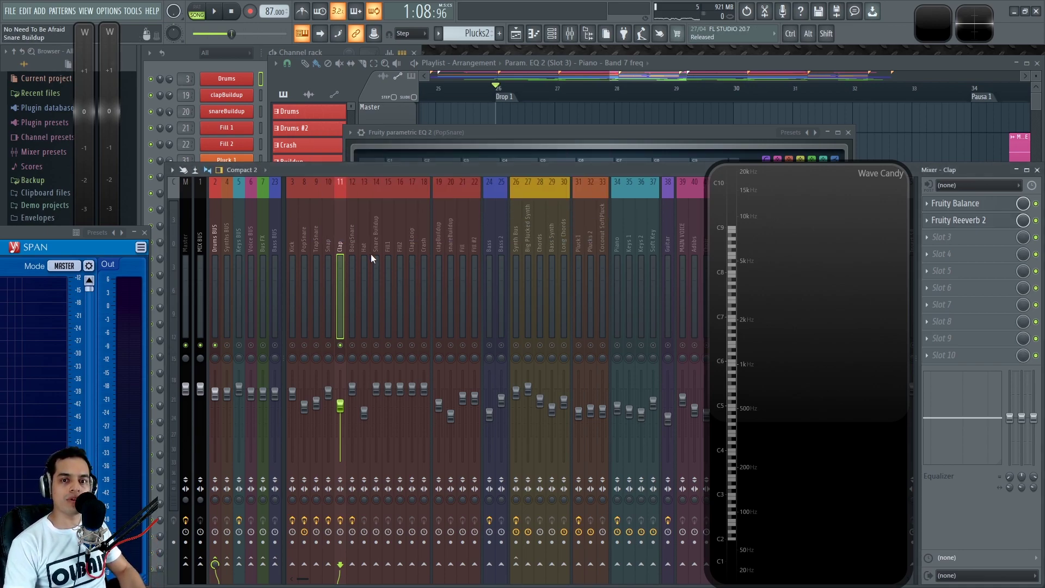
# Step: Move the Clap's Fruity Reeverb 2 to slot 4 and audition the clap together with the Snap, TrapSnare and PopSnare
pyautogui.press('space')
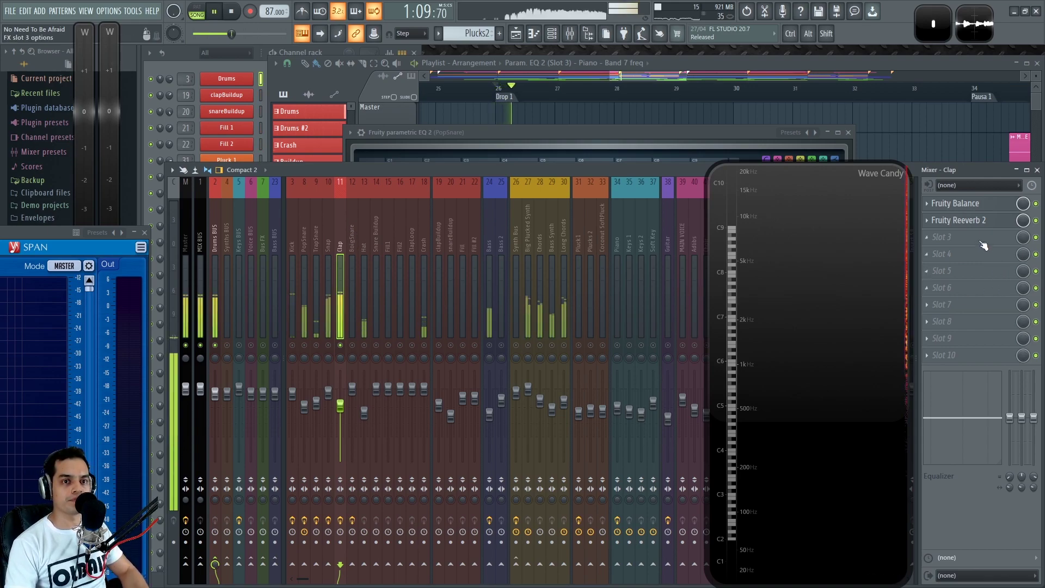
pyautogui.moveTo(958, 220); pyautogui.dragTo(996, 264)
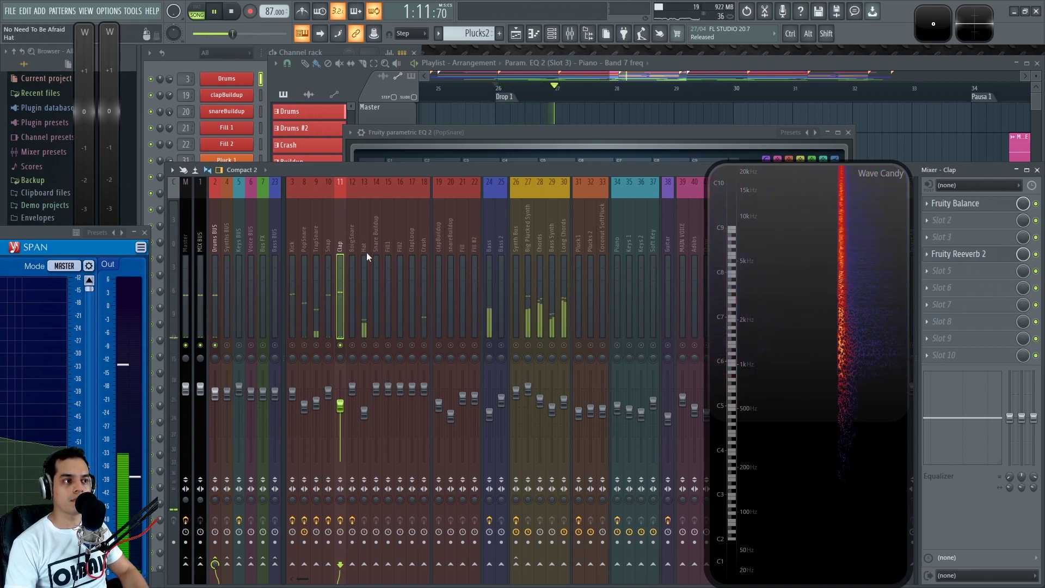
pyautogui.click(328, 345)
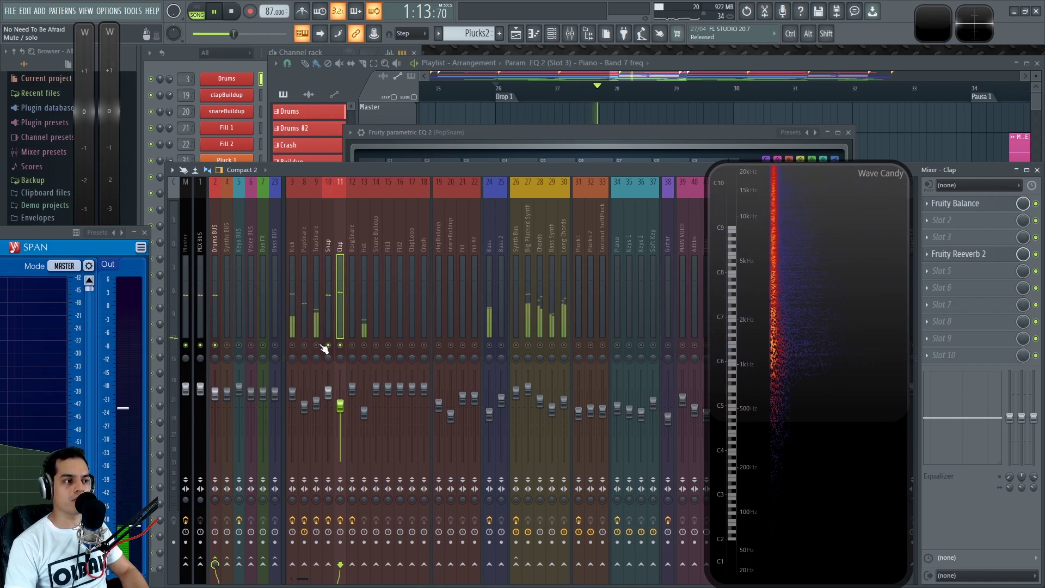
pyautogui.click(316, 345)
pyautogui.click(304, 345)
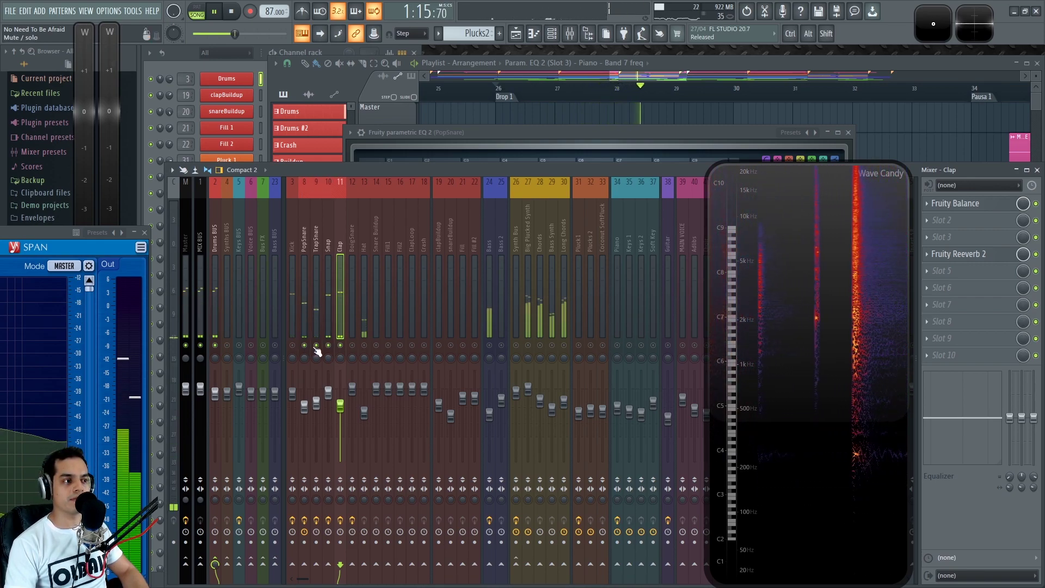
pyautogui.click(329, 234)
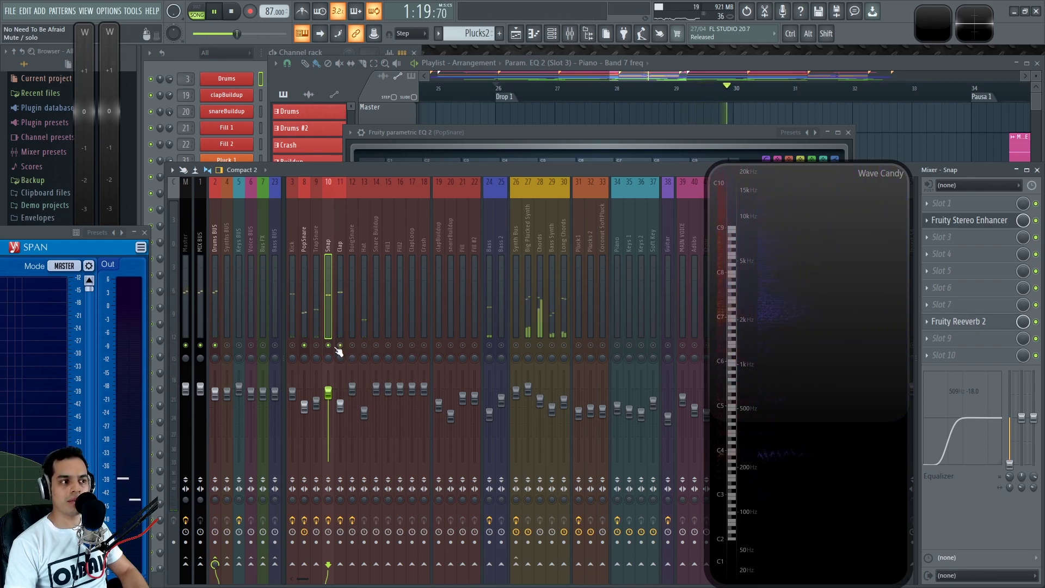
pyautogui.click(343, 232)
pyautogui.click(328, 345)
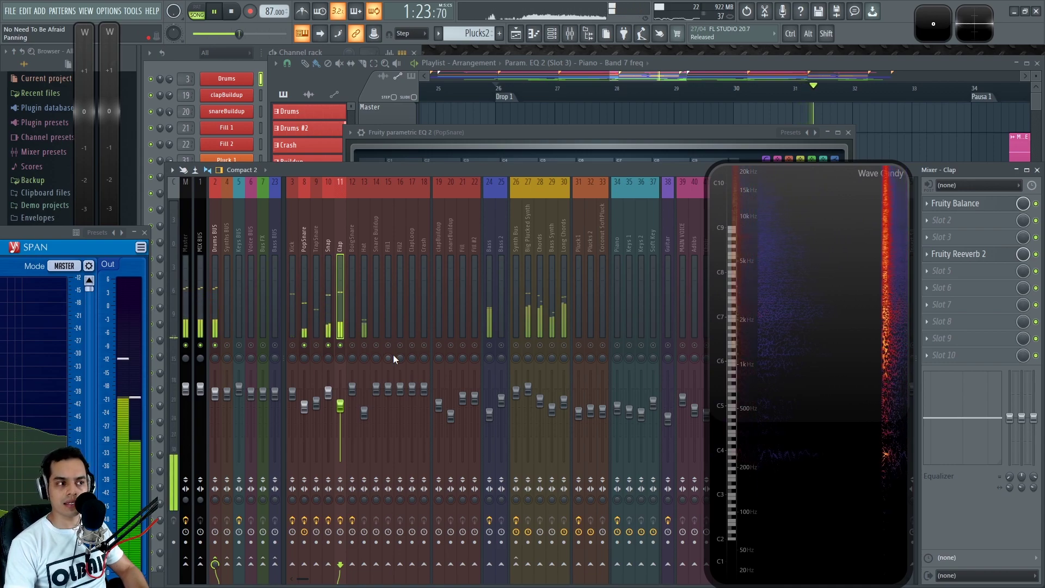
# Step: Play the full drum group to judge how the clap sits among the other drums
pyautogui.press('space')
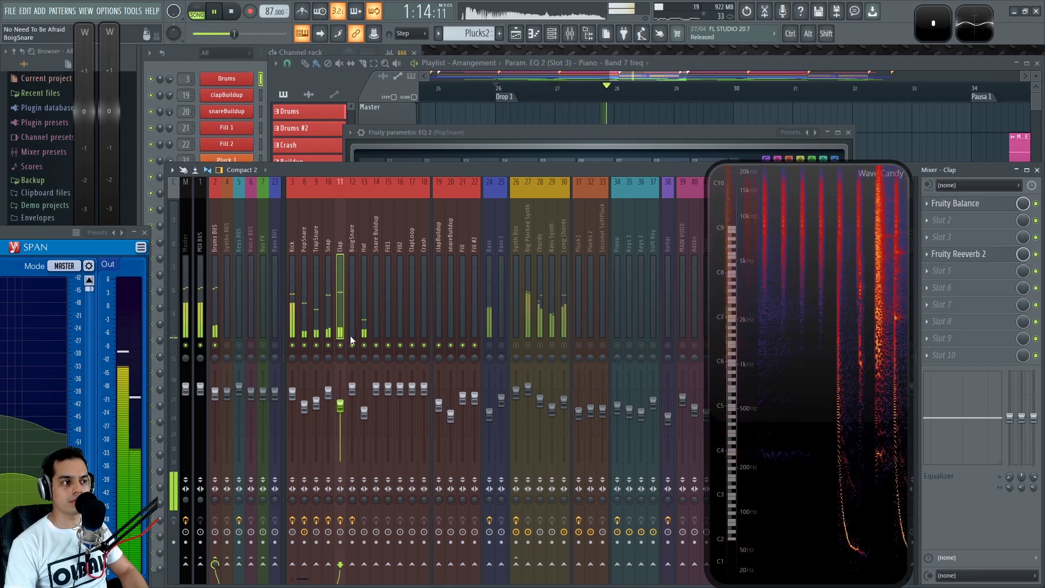
pyautogui.click(328, 345)
pyautogui.click(305, 345)
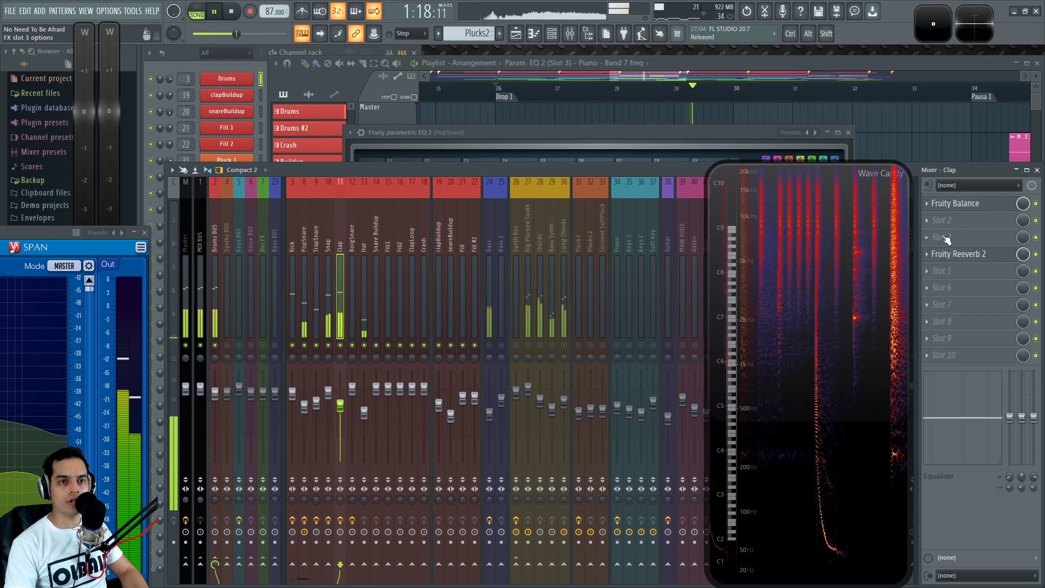
# Step: Try a gentle mid-range cut on the Clap with Fruity parametric EQ 2 in slot 2, and remove the plugin
pyautogui.click(929, 220)
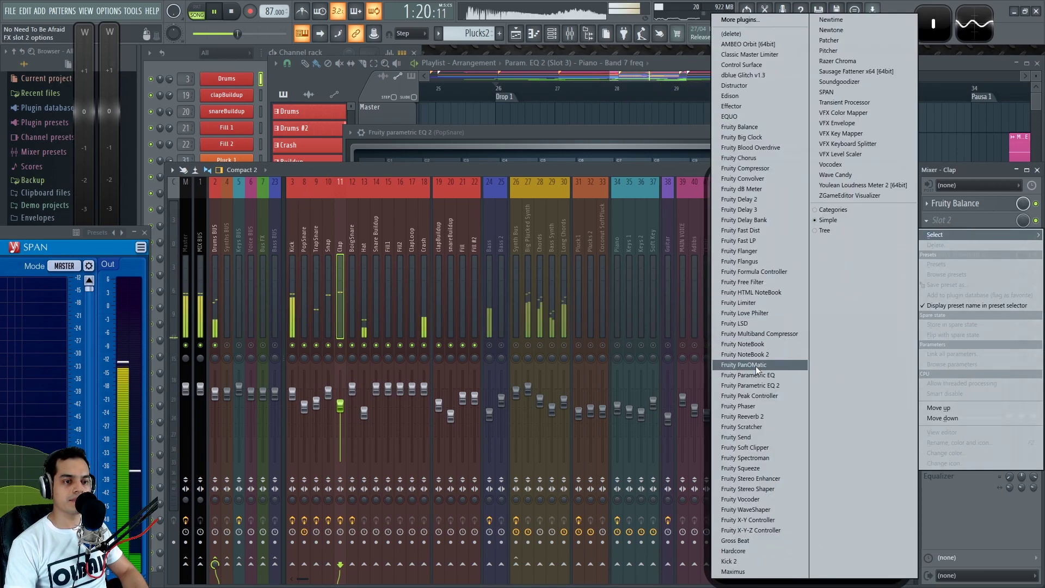
pyautogui.click(767, 383)
pyautogui.moveTo(374, 130); pyautogui.dragTo(454, 136)
pyautogui.moveTo(379, 224)
pyautogui.mouseDown()
pyautogui.moveTo(397, 236)
pyautogui.moveTo(378, 236)
pyautogui.moveTo(393, 239)
pyautogui.mouseUp()
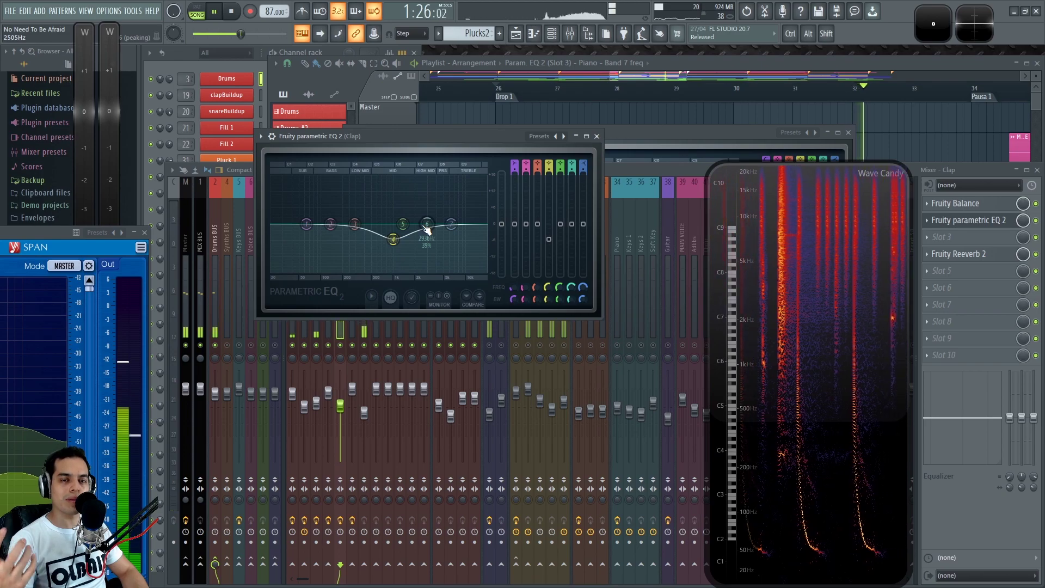
pyautogui.moveTo(393, 239)
pyautogui.mouseDown()
pyautogui.moveTo(392, 204)
pyautogui.moveTo(399, 235)
pyautogui.mouseUp()
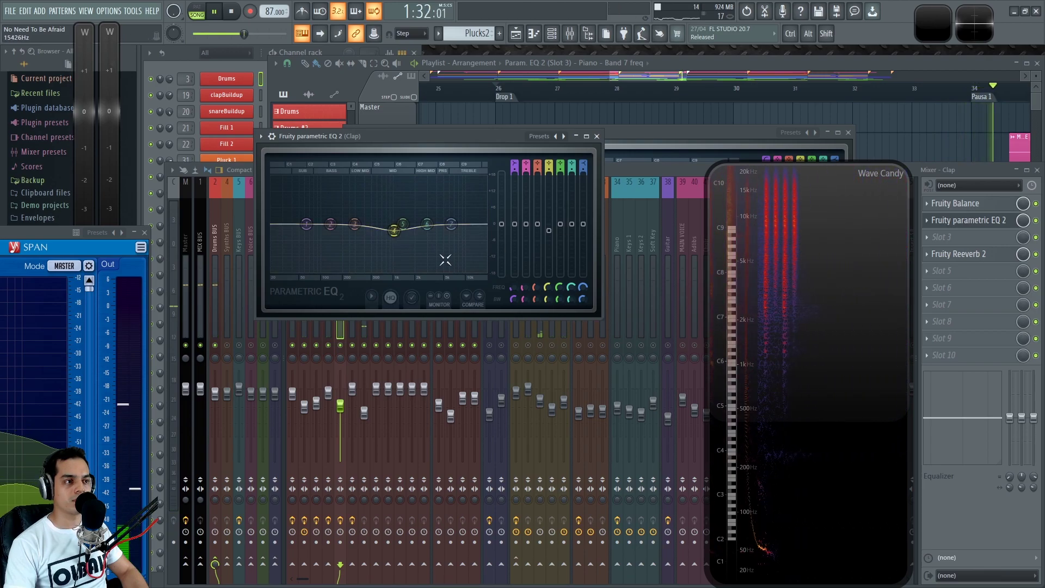
pyautogui.click(927, 221)
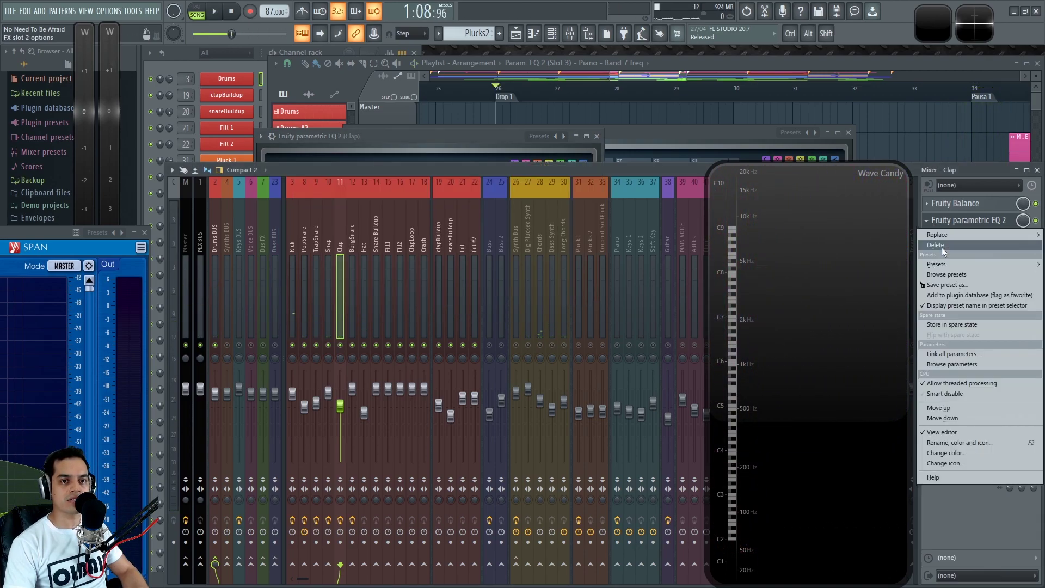
pyautogui.click(941, 247)
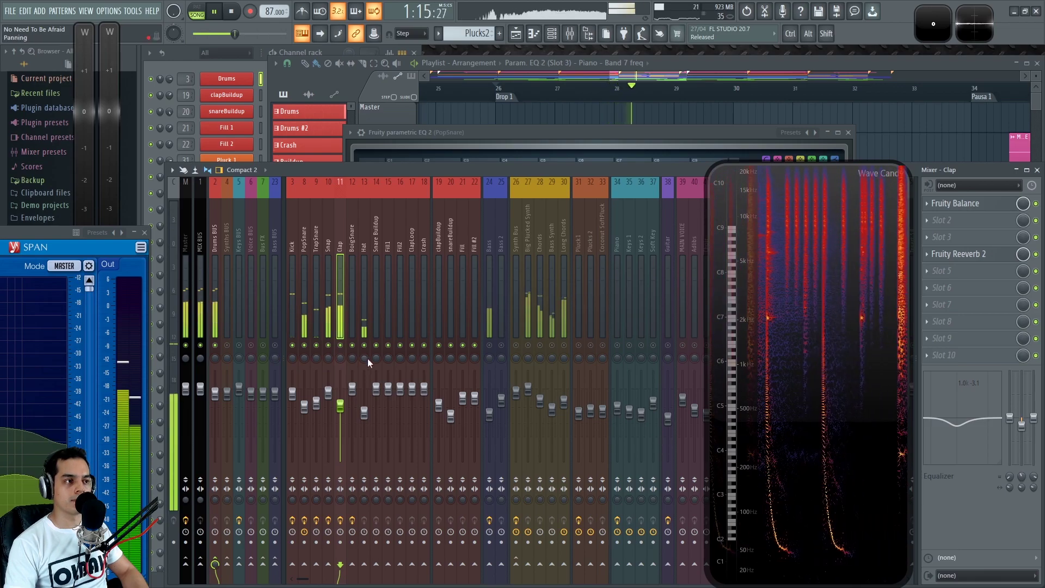
# Step: Solo the Clap, close SPAN, and audition the mid-band cut of the track's mixer equalizer
pyautogui.press('space')
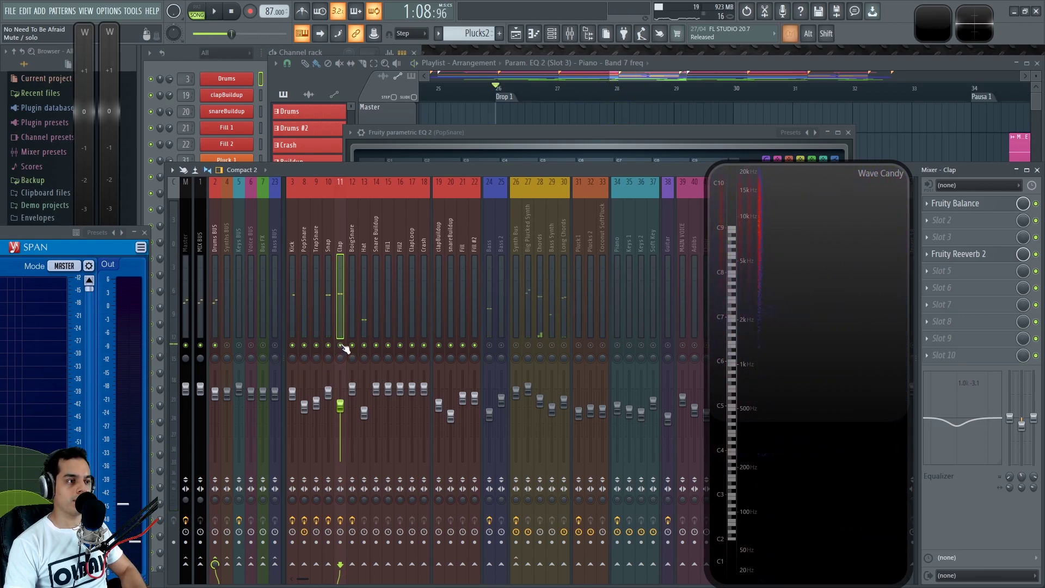
pyautogui.click(344, 348)
pyautogui.click(144, 233)
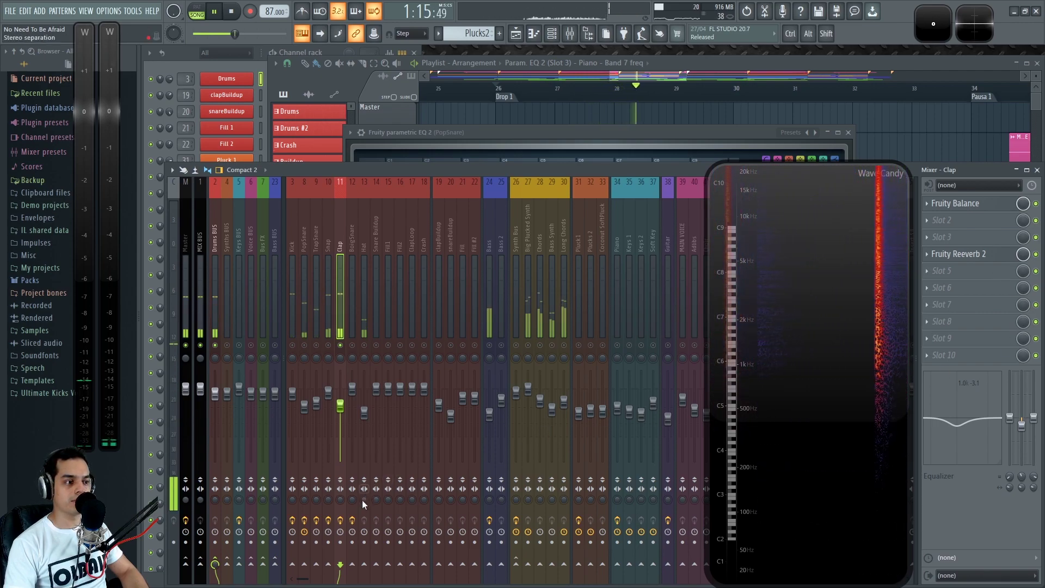
pyautogui.press('space')
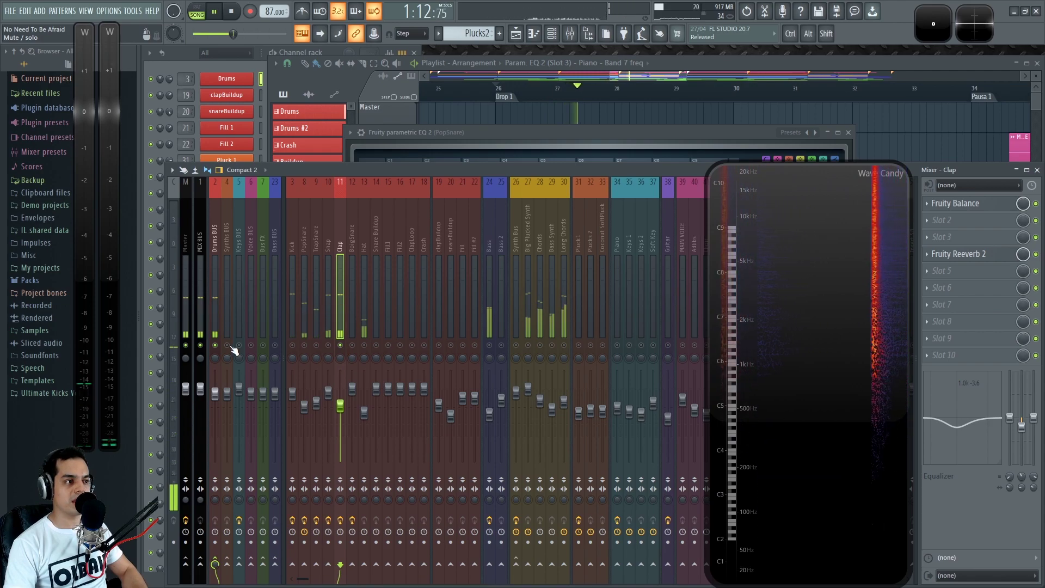
# Step: Check the full drum group in mono by setting the MIX BUS stereo separation to 100% merged, and restore it to original
pyautogui.keyDown('alt'); pyautogui.rightClick(218, 346); pyautogui.keyUp('alt')
pyautogui.press('space')
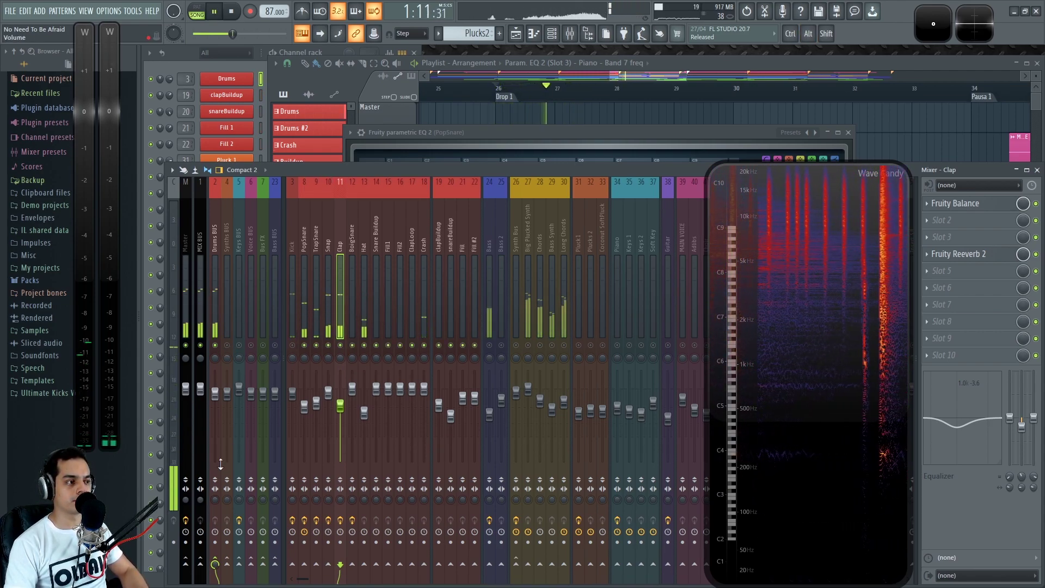
pyautogui.click(200, 498)
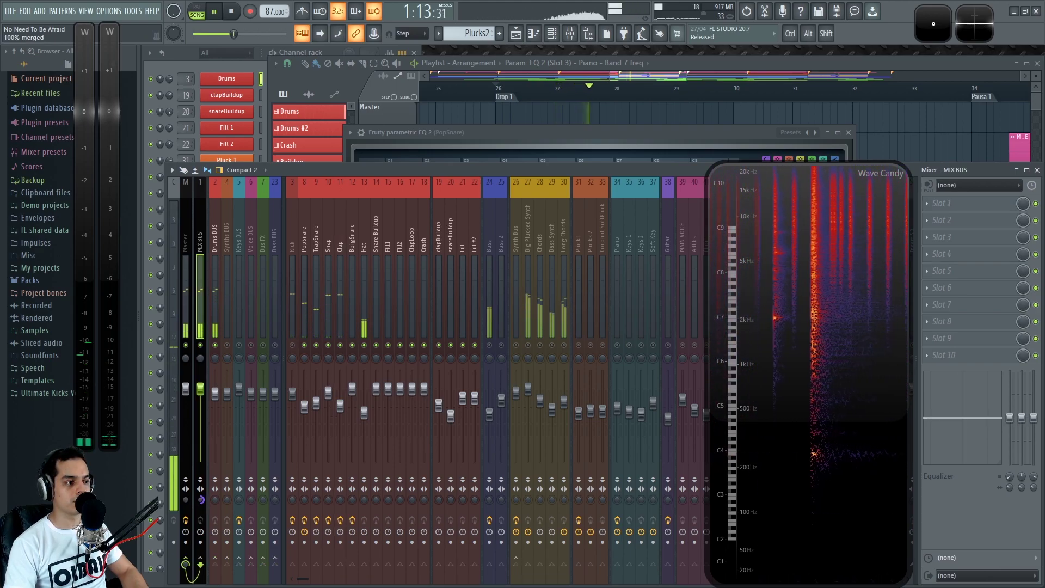
pyautogui.keyDown('alt'); pyautogui.click(201, 499); pyautogui.keyUp('alt')
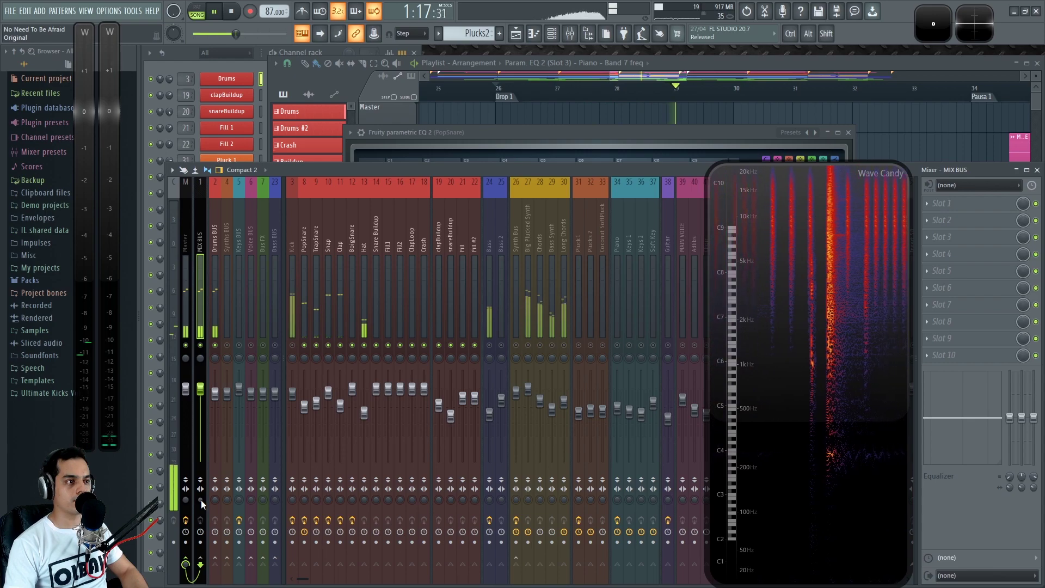
# Step: Solo and play the TrapSnare, checking its place in the playlist before returning to the mixer
pyautogui.click(351, 245)
pyautogui.press('space')
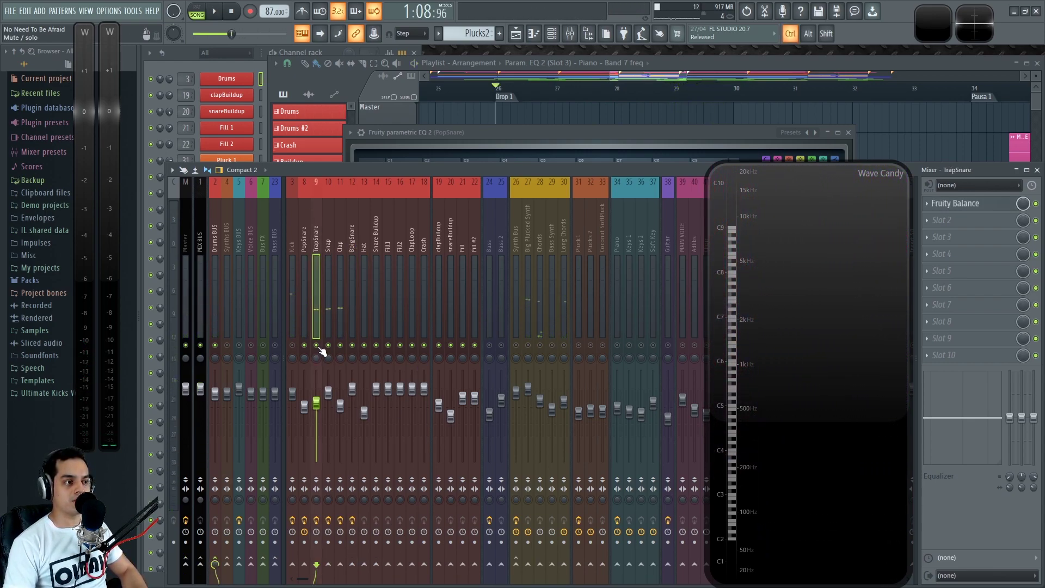
pyautogui.press('space')
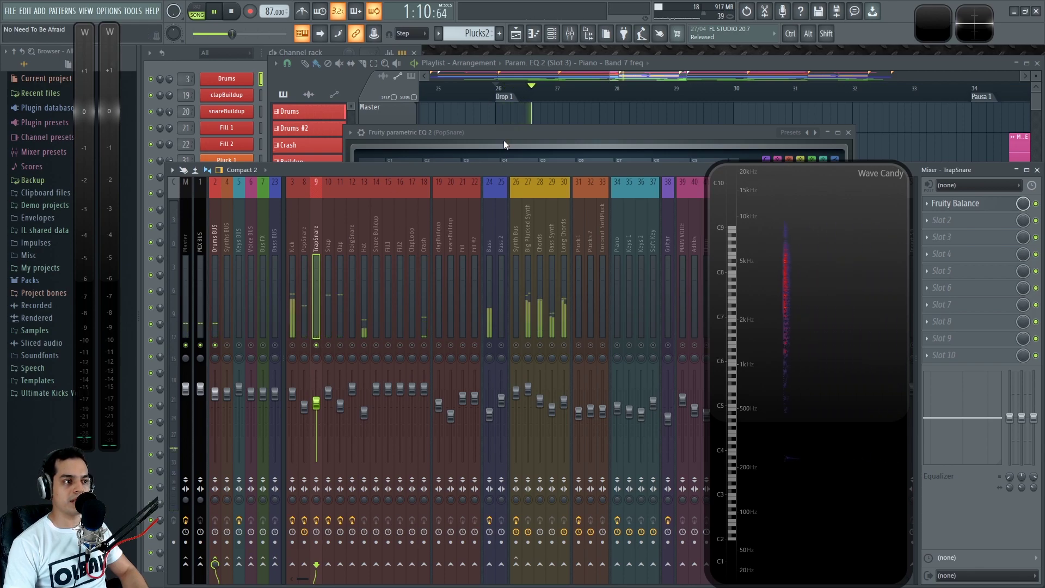
pyautogui.click(517, 124)
pyautogui.scroll(2, 550, 201)
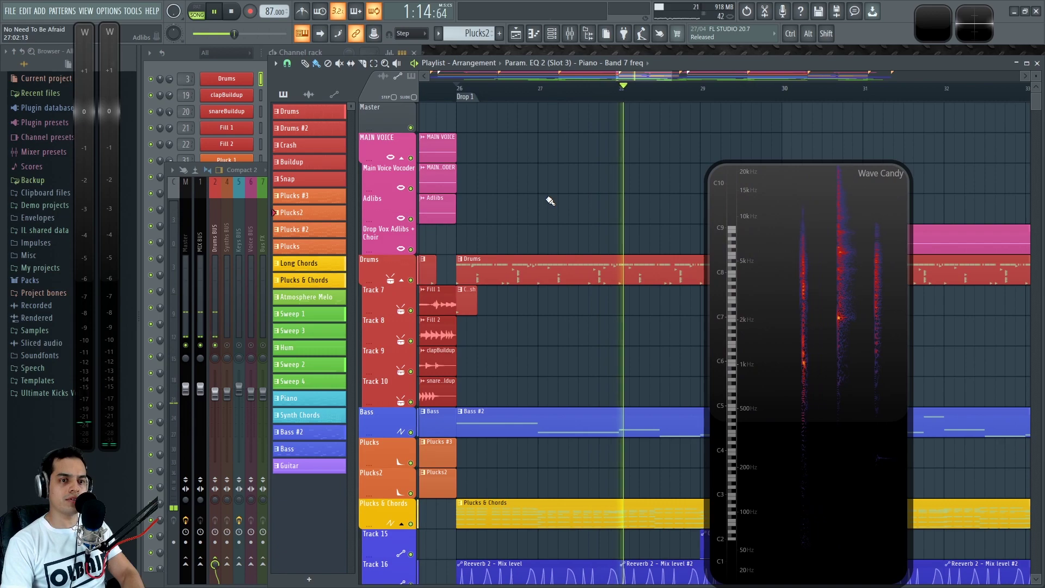
pyautogui.press('F9')
# Step: Copy the Snap's Fruity Reeverb 2 to the TrapSnare track and move it to slot 6
pyautogui.click(329, 224)
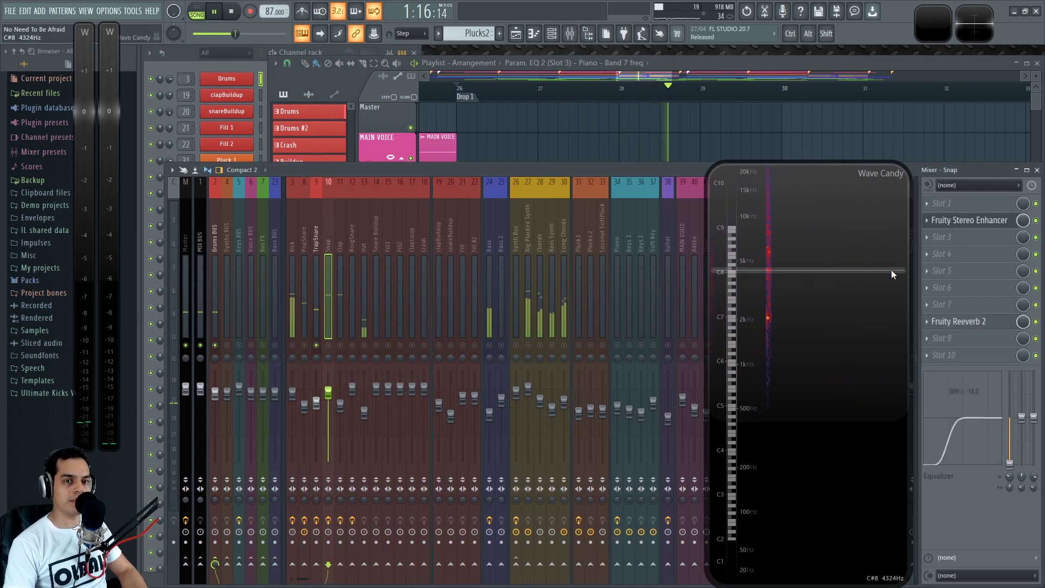
pyautogui.click(928, 323)
pyautogui.moveTo(946, 377); pyautogui.dragTo(316, 235)
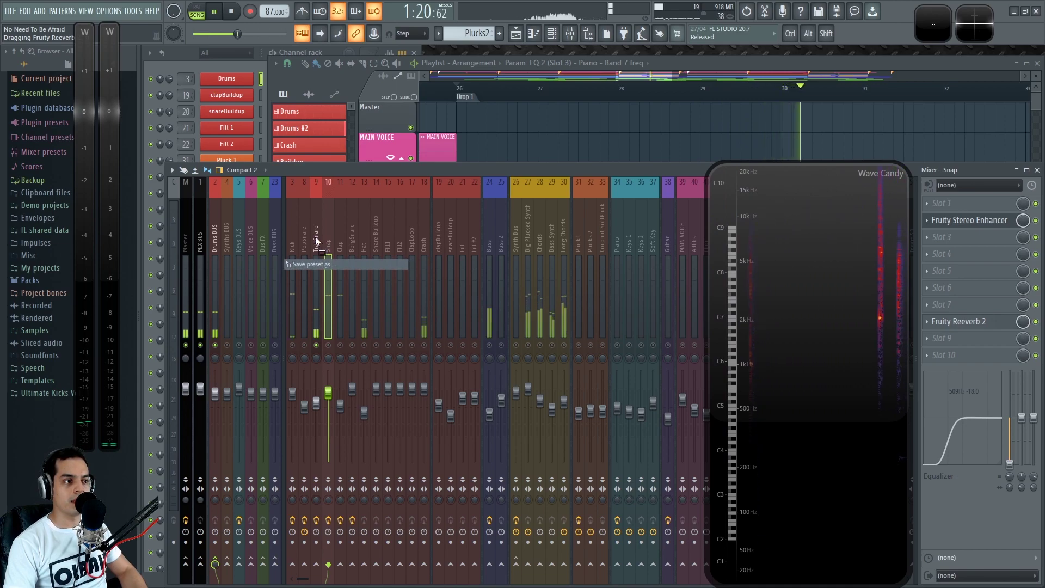
pyautogui.moveTo(316, 239); pyautogui.dragTo(316, 239)
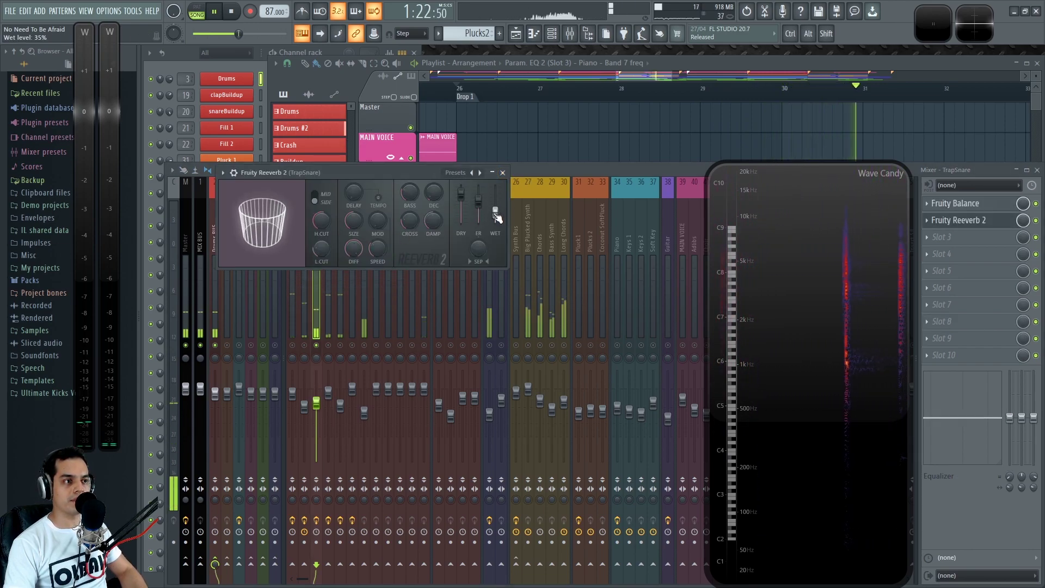
pyautogui.moveTo(393, 172); pyautogui.dragTo(534, 172)
pyautogui.click(317, 242)
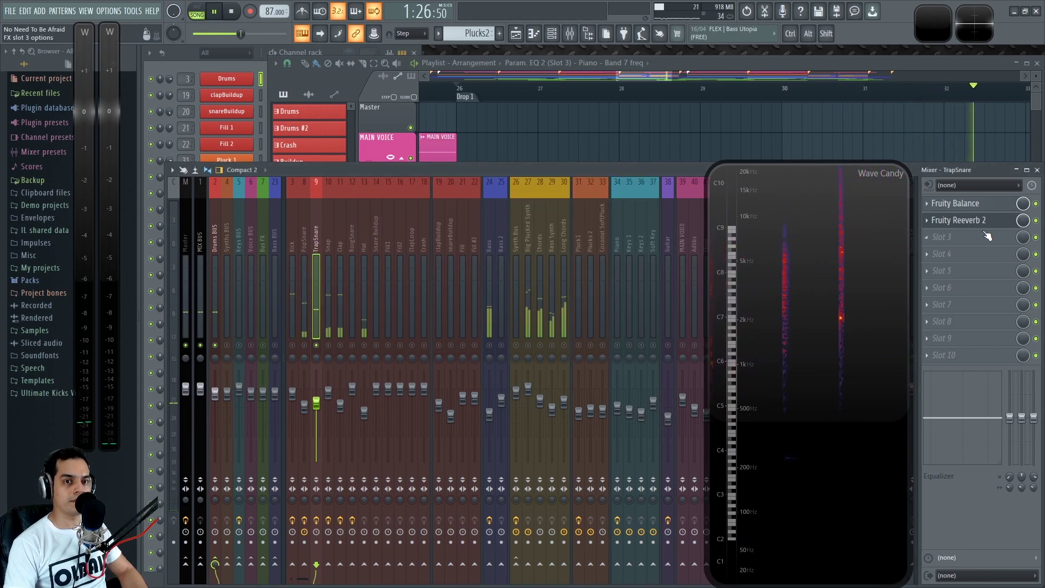
pyautogui.moveTo(990, 226); pyautogui.dragTo(991, 293)
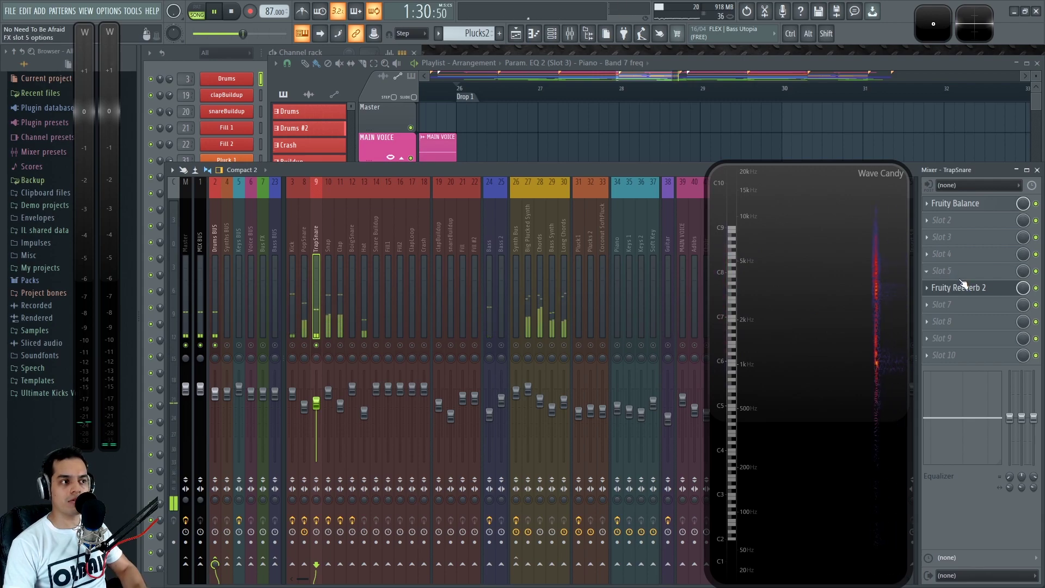
# Step: Open the TrapSnare's Fruity Reeverb 2 and audition its wet level at 59% and near maximum
pyautogui.click(974, 292)
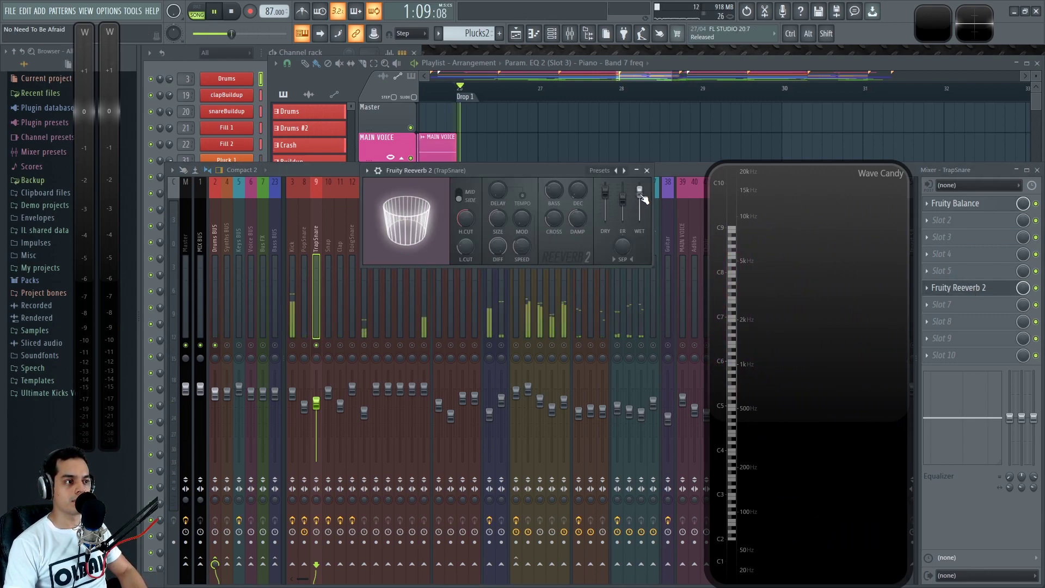
pyautogui.moveTo(642, 195); pyautogui.dragTo(642, 207)
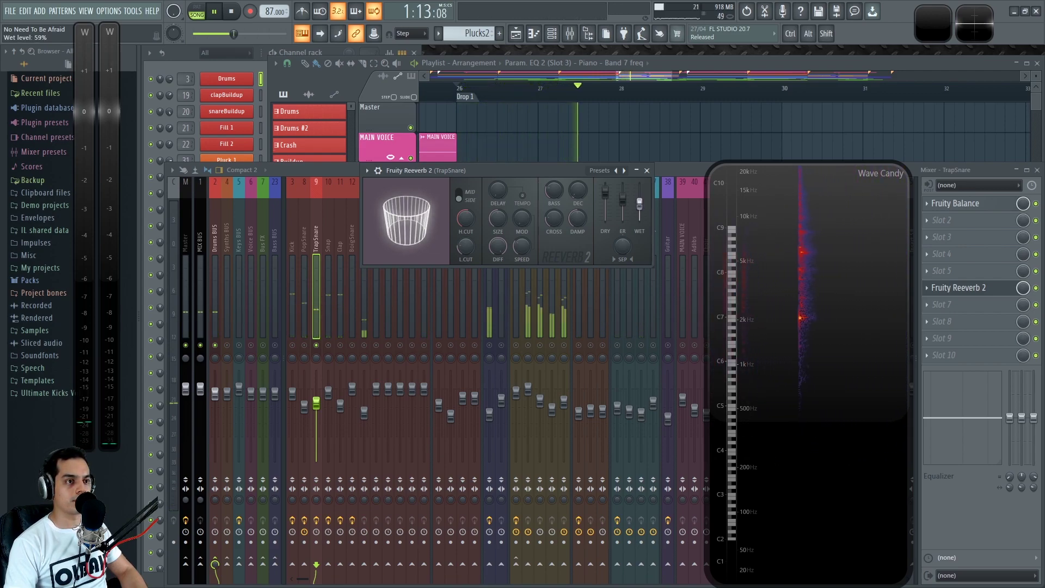
pyautogui.press('space')
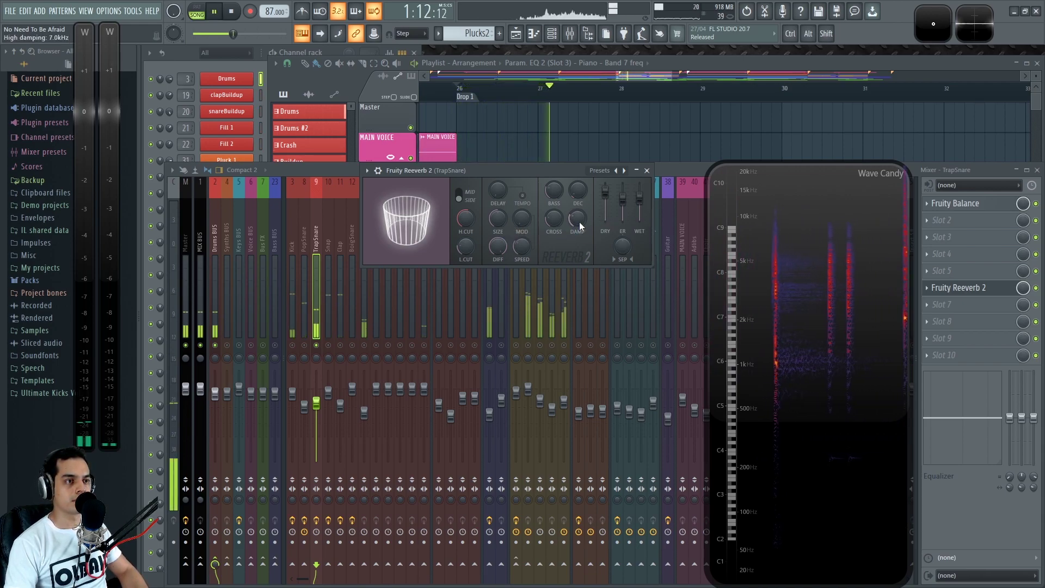
pyautogui.moveTo(639, 199); pyautogui.dragTo(640, 185)
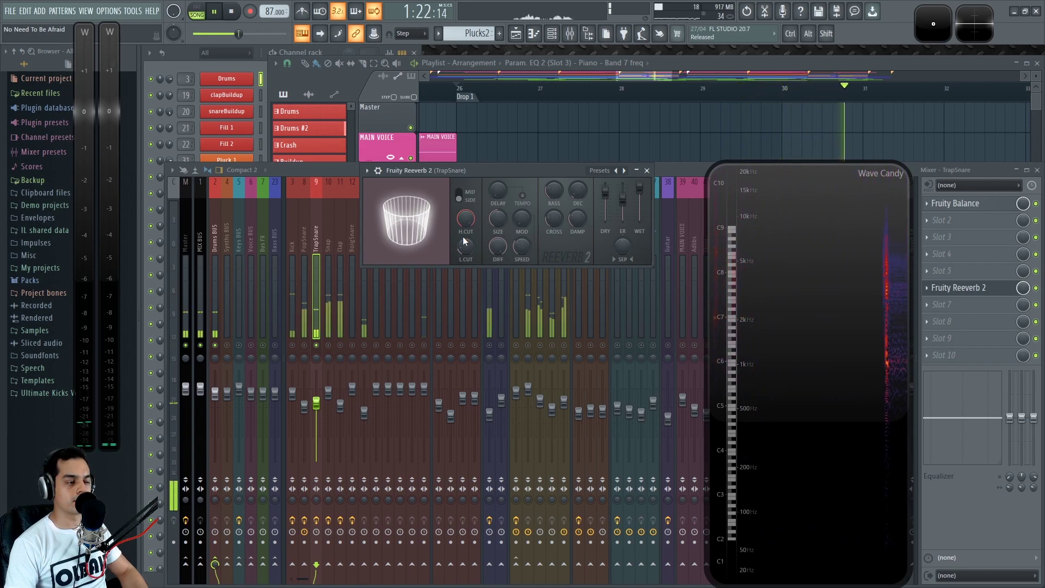
# Step: Switch the TrapSnare reverb's mid/side mode and lower its wet level to slightly below 45% while auditioning the track
pyautogui.click(460, 195)
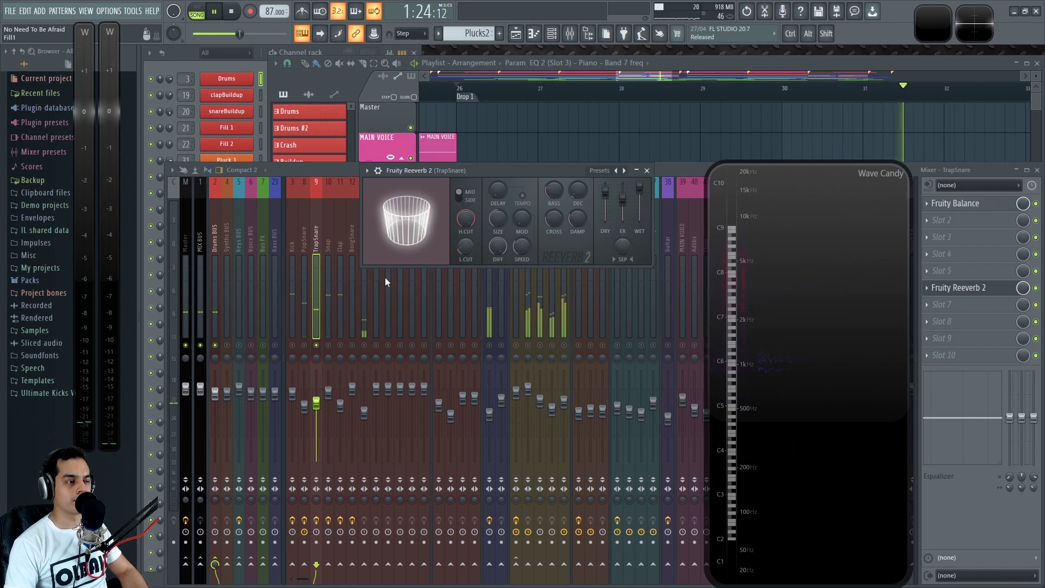
pyautogui.press('space')
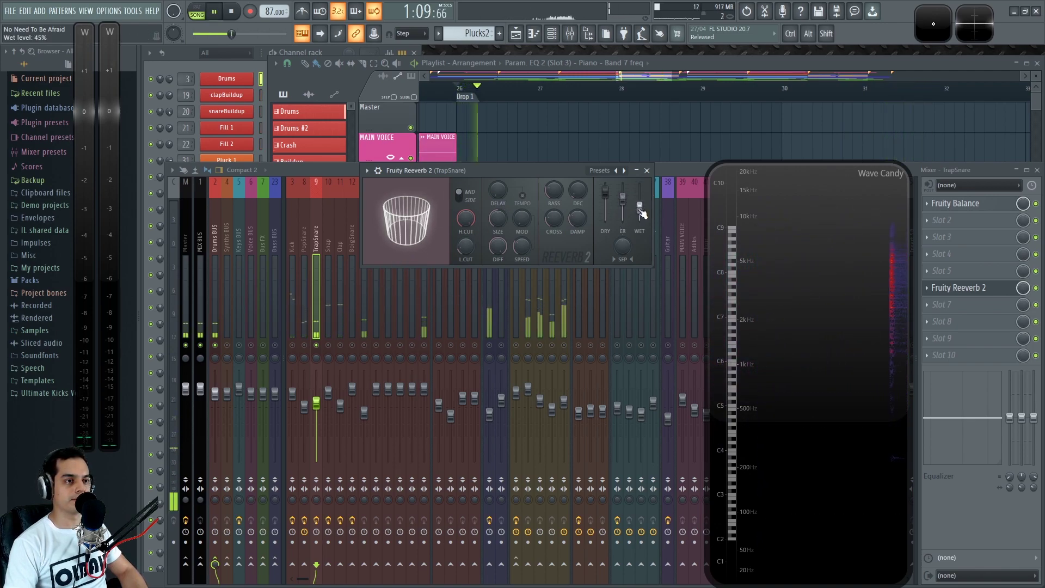
pyautogui.moveTo(640, 212); pyautogui.dragTo(641, 214)
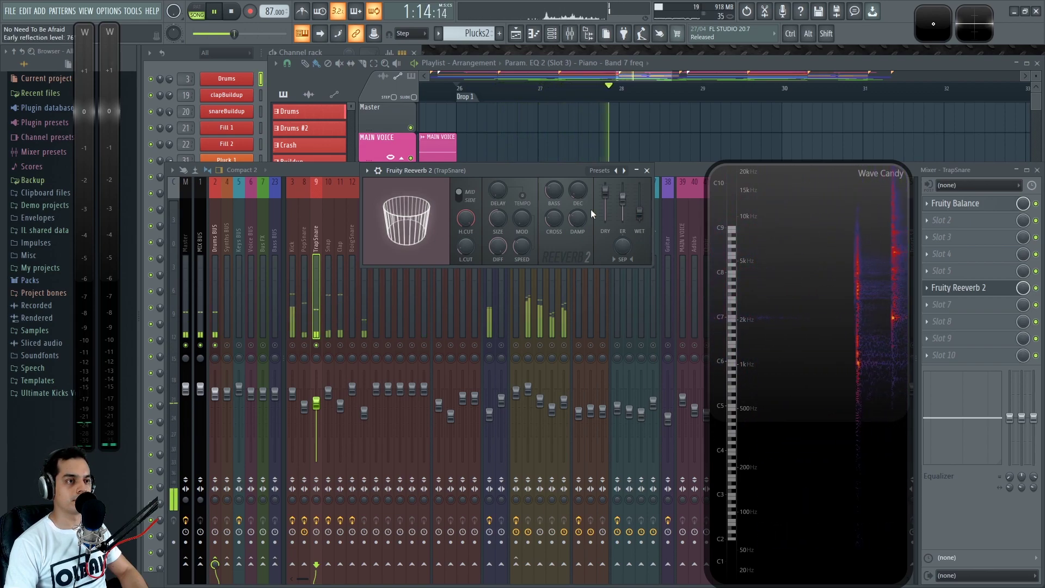
pyautogui.press('space')
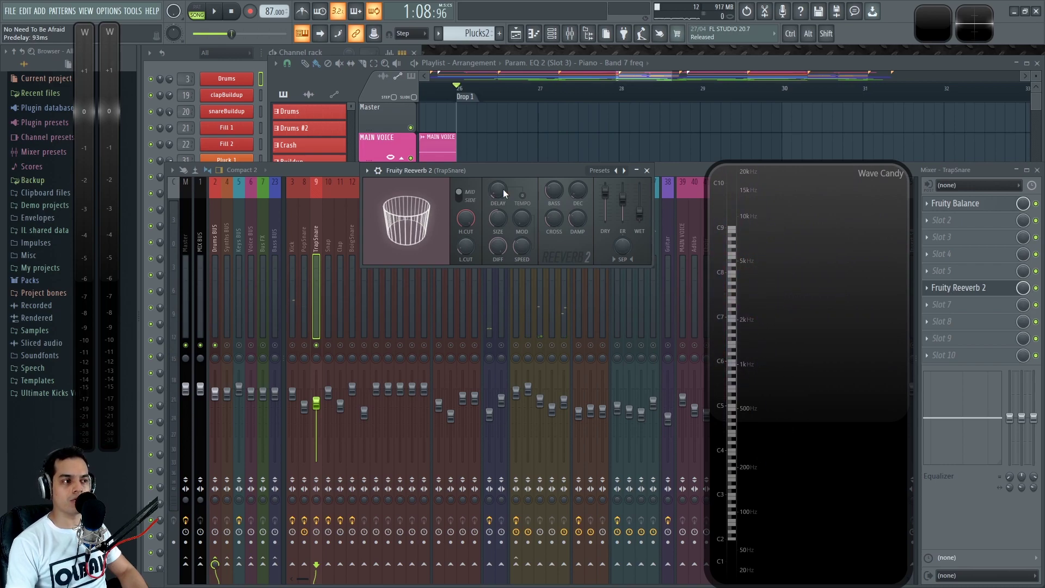
pyautogui.press('space')
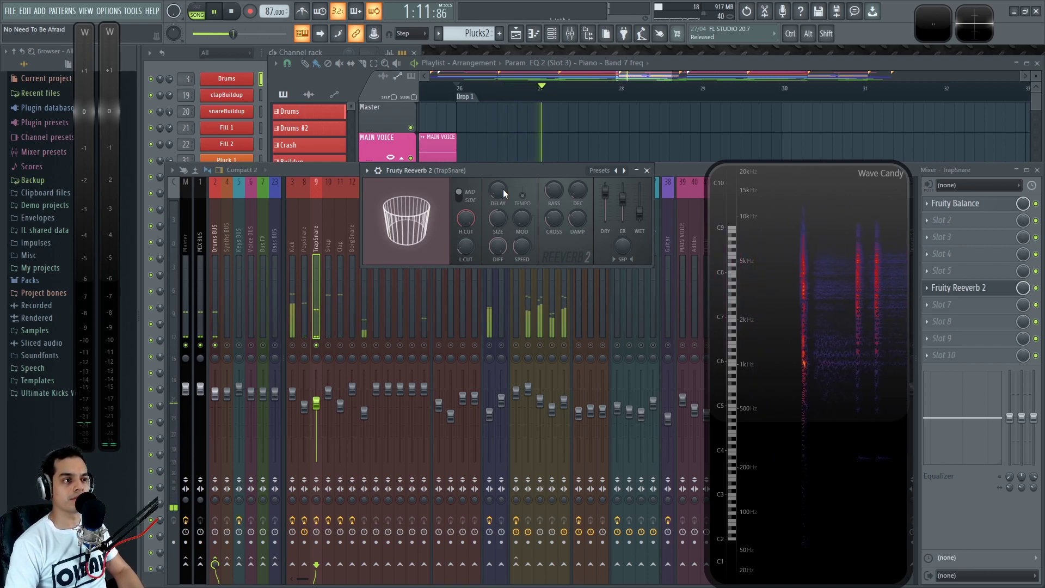
# Step: Solo the Drums BUS with its routed tracks and listen to the full drum group against the playlist
pyautogui.keyDown('alt'); pyautogui.rightClick(216, 346); pyautogui.keyUp('alt')
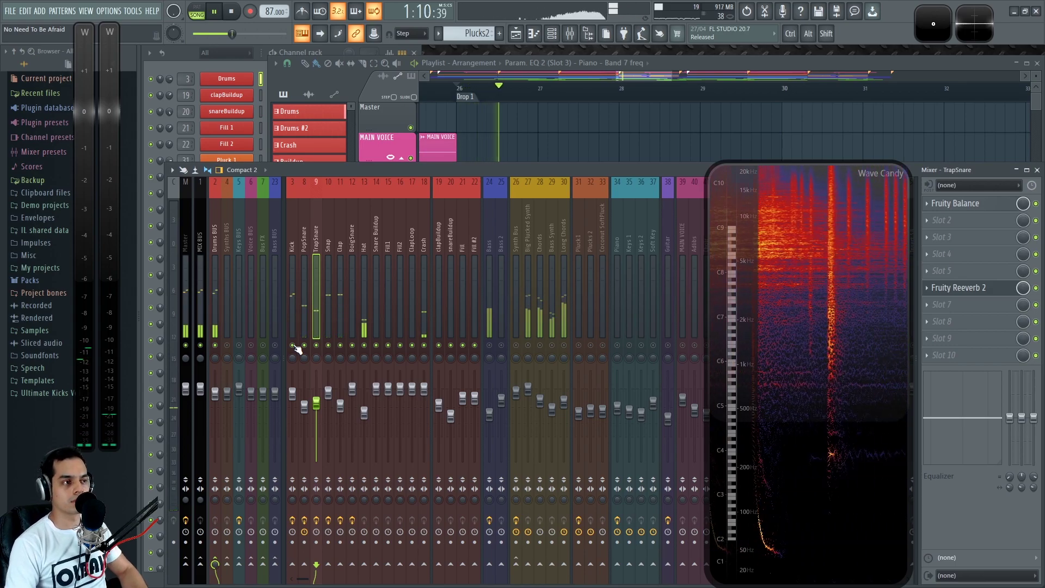
pyautogui.press('F5')
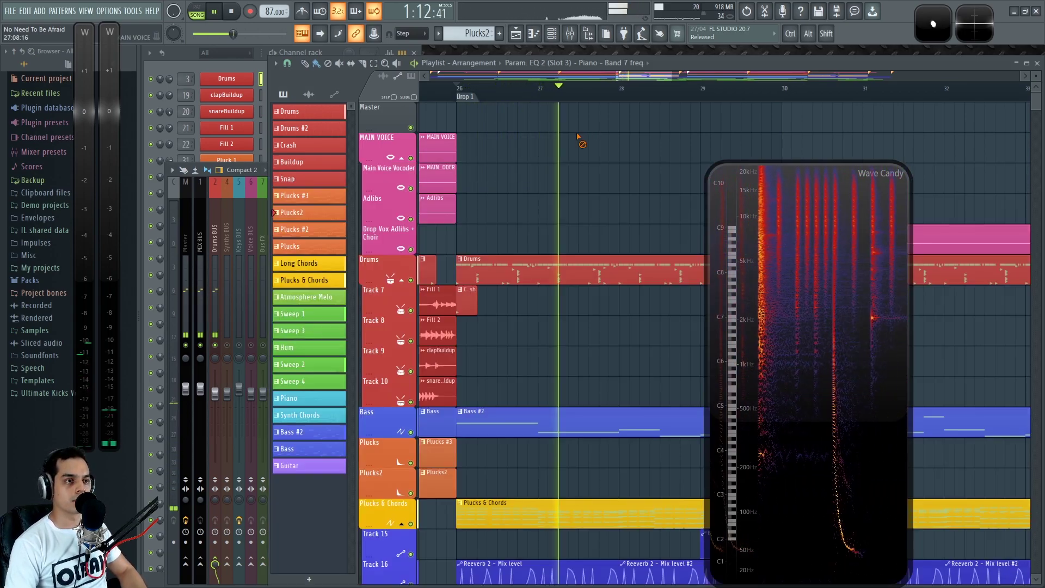
pyautogui.press('space')
# Step: Show the Drums channel's notes in the piano roll, closing its FPC instrument window first
pyautogui.click(185, 52)
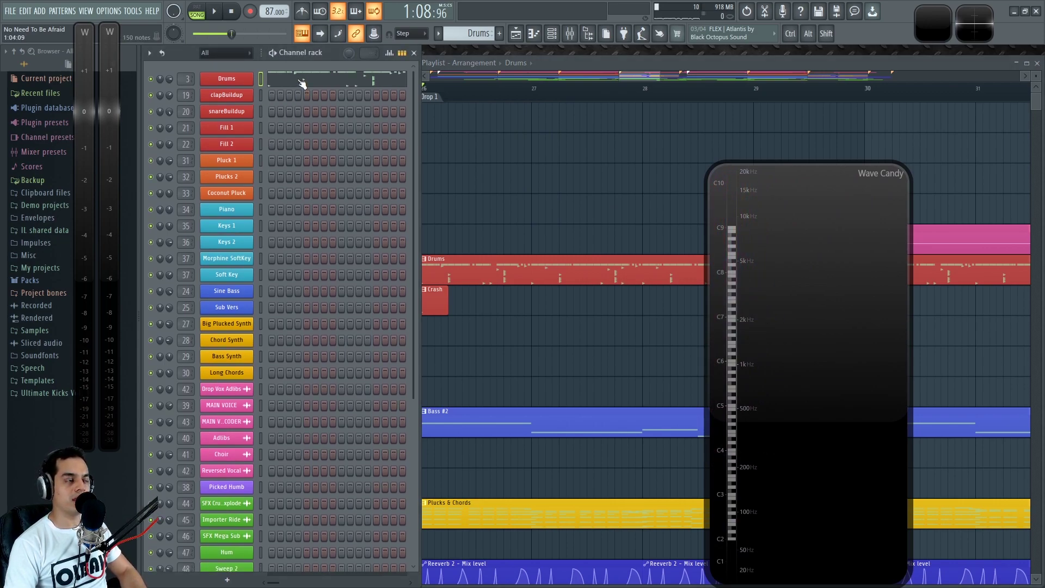
pyautogui.click(245, 81)
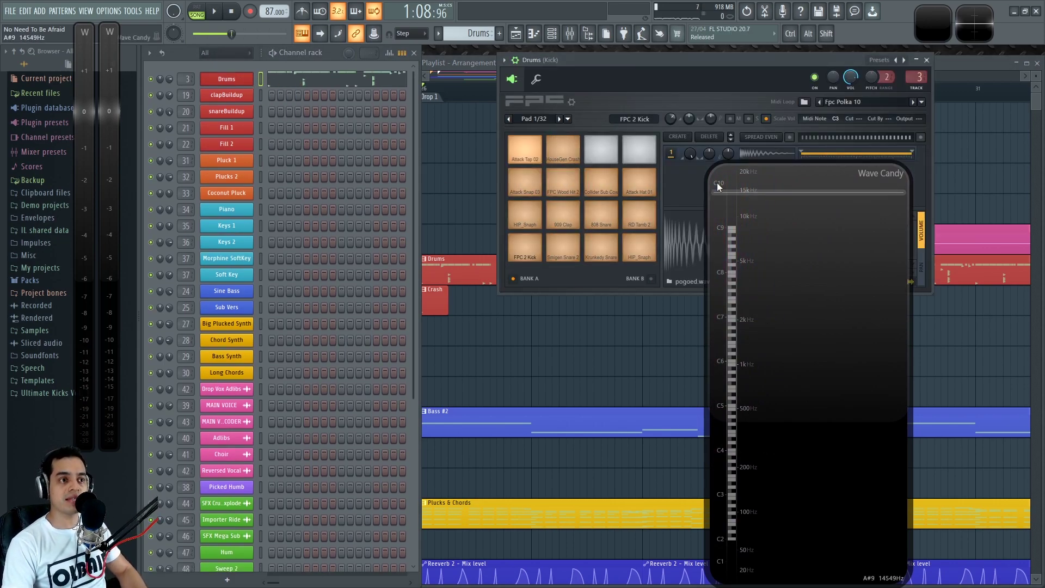
pyautogui.click(927, 60)
pyautogui.click(331, 80)
pyautogui.scroll(5, 399, 328)
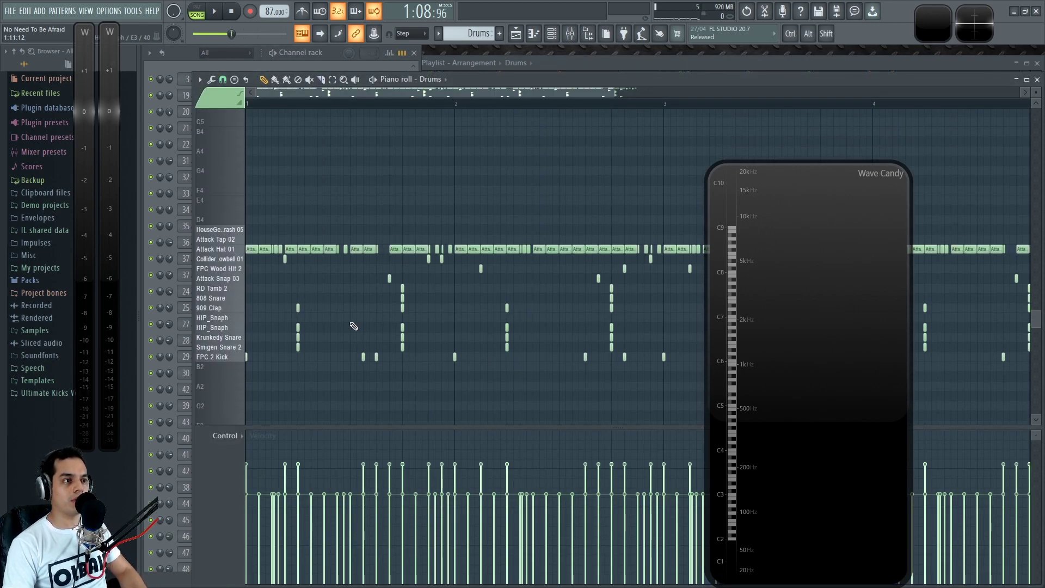
# Step: Solo the TrapSnare in the mixer and play it against the Drums pattern's notes
pyautogui.press('F9')
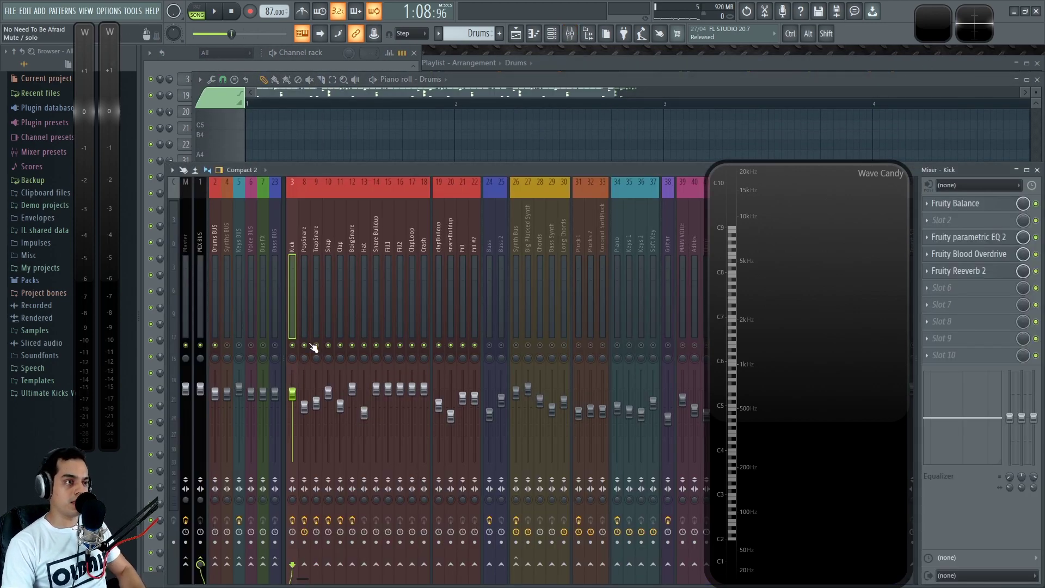
pyautogui.keyDown('ctrl'); pyautogui.click(319, 345); pyautogui.keyUp('ctrl')
pyautogui.press('space')
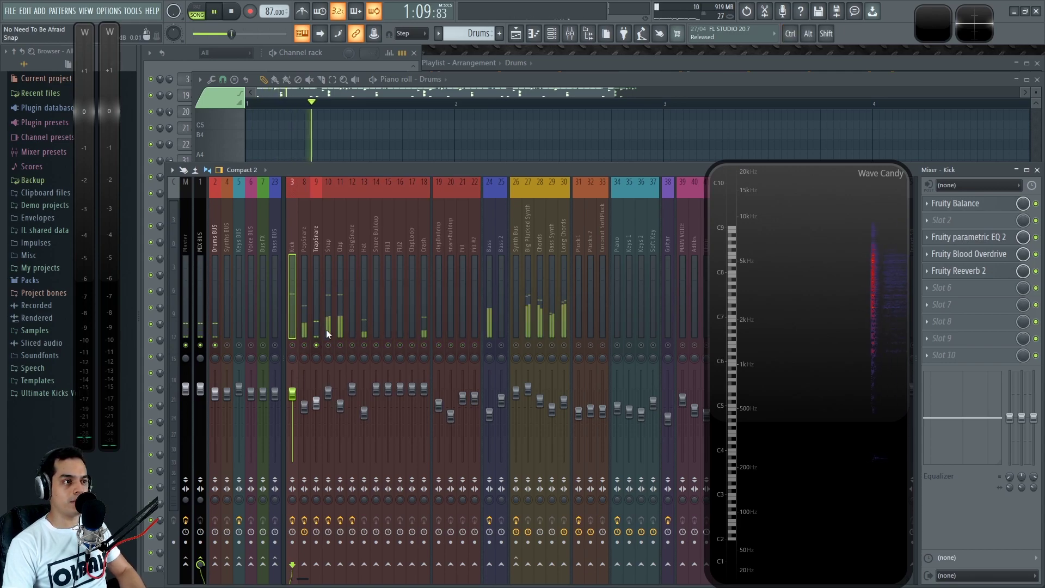
pyautogui.press('F9')
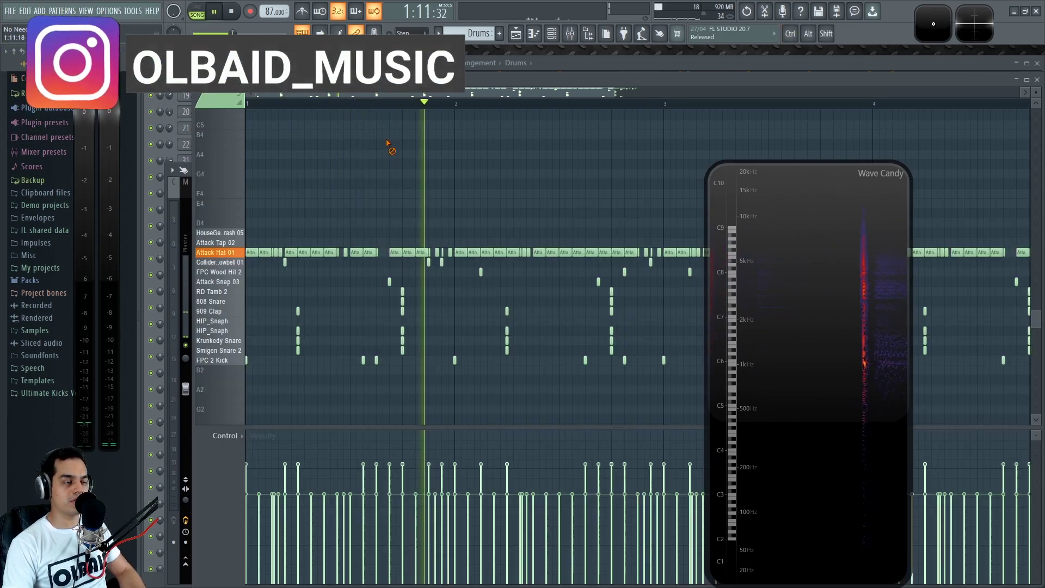
# Step: Audition the Collider Cowbell 01, FPC Wood Hit 2, 808 Snare and Attack Snap 03 pads to identify the TrapSnare's sounds
pyautogui.press('space')
pyautogui.click(237, 270)
pyautogui.click(237, 265)
pyautogui.doubleClick(238, 265)
pyautogui.tripleClick(237, 266)
pyautogui.click(238, 266)
pyautogui.click(238, 271)
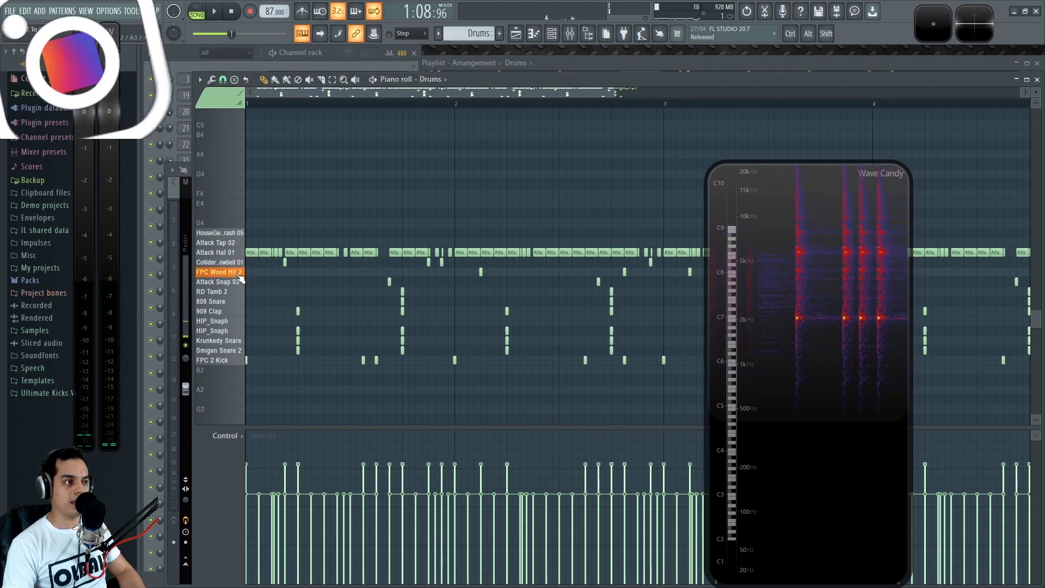
pyautogui.click(240, 301)
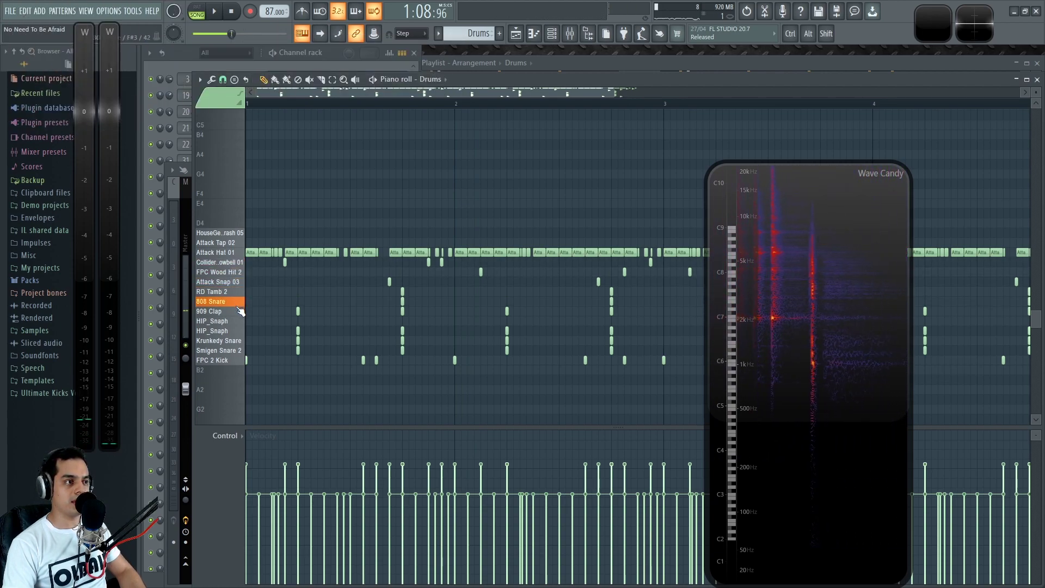
pyautogui.click(235, 282)
pyautogui.click(235, 264)
pyautogui.click(235, 264)
pyautogui.click(235, 264)
pyautogui.click(234, 265)
# Step: Show note panning for the Drums pattern and pan the Collider Cowbell 01 notes about 71% right
pyautogui.moveTo(235, 264); pyautogui.dragTo(234, 282)
pyautogui.scroll(-3, 352, 199)
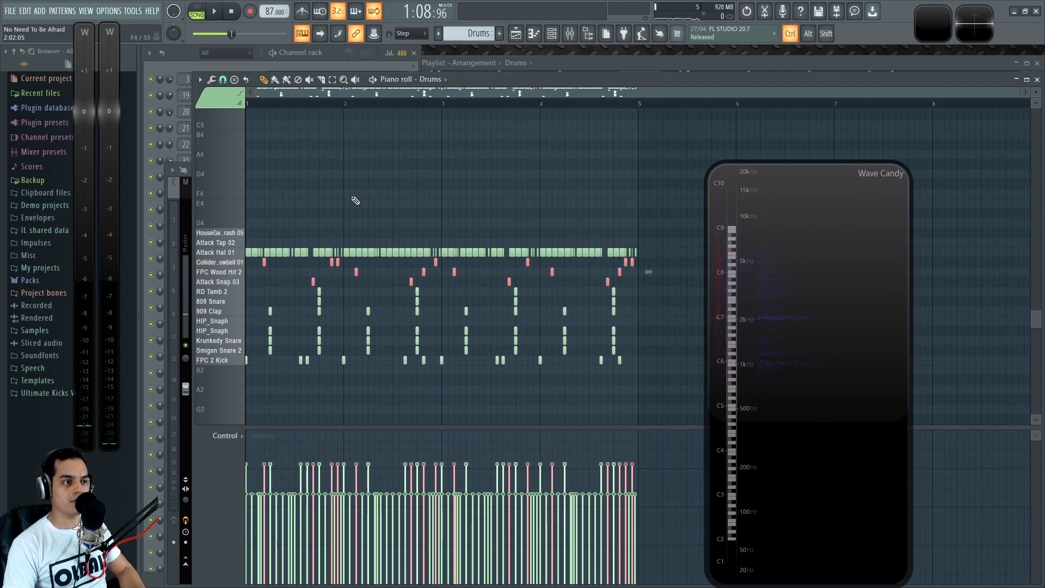
pyautogui.click(216, 479)
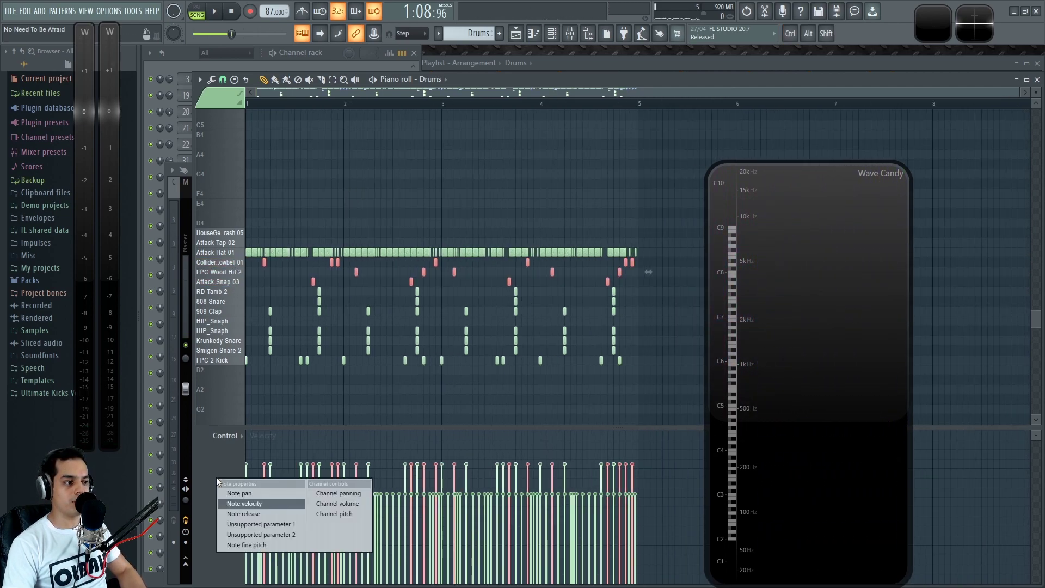
pyautogui.click(240, 493)
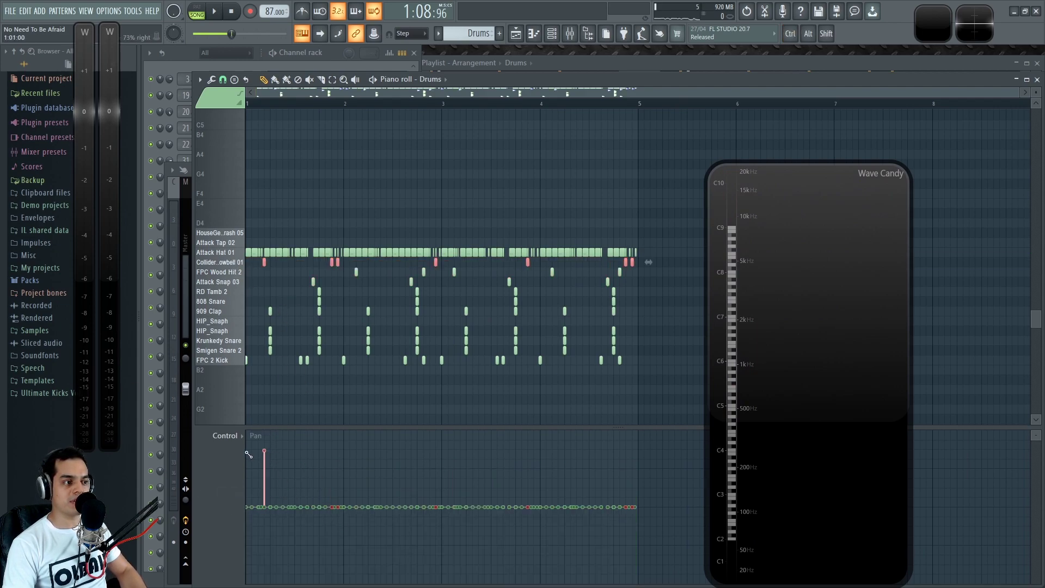
pyautogui.press('space')
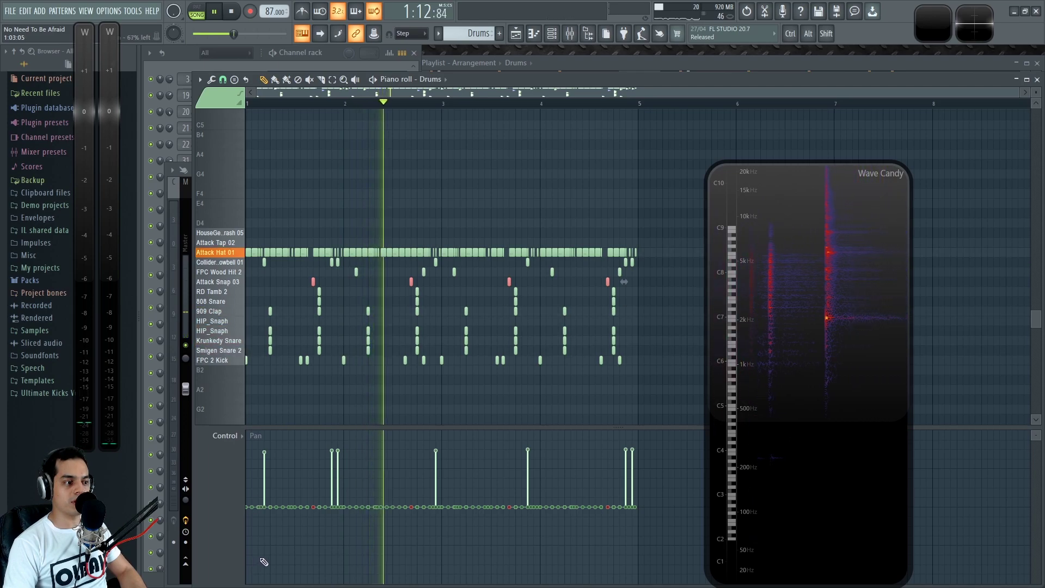
# Step: Audition the FPC Wood Hit 2 and Attack Snap 03 pads and pan all Attack Snap 03 notes about 78% left
pyautogui.press('space')
pyautogui.click(237, 272)
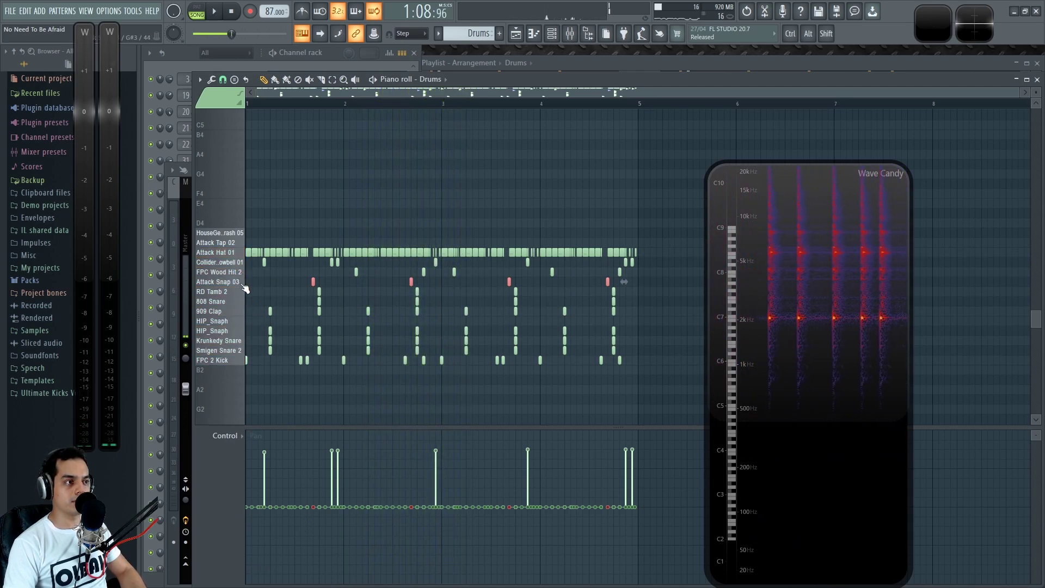
pyautogui.click(239, 282)
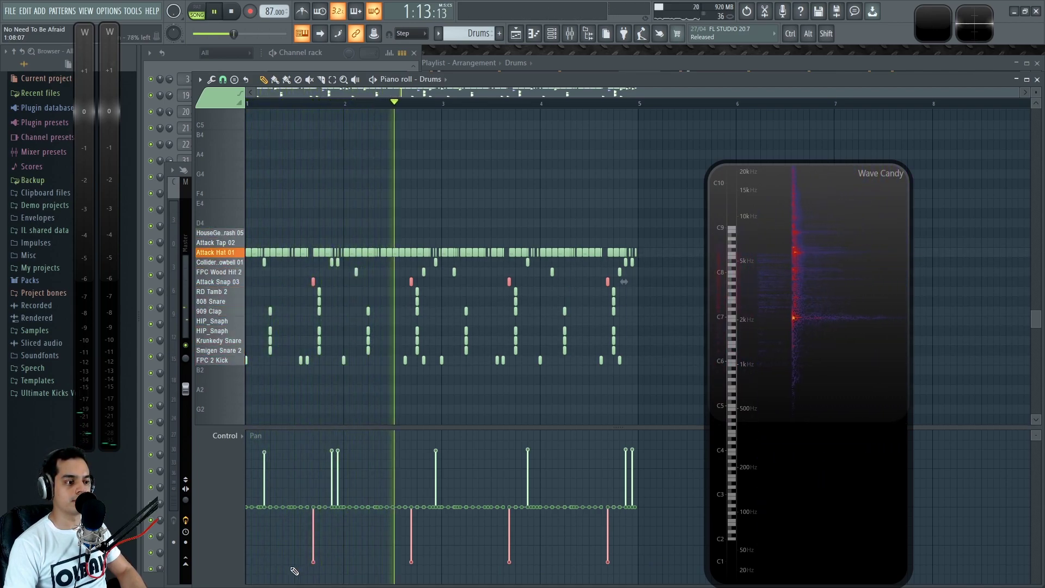
pyautogui.keyDown('ctrl'); pyautogui.click(695, 338); pyautogui.keyUp('ctrl')
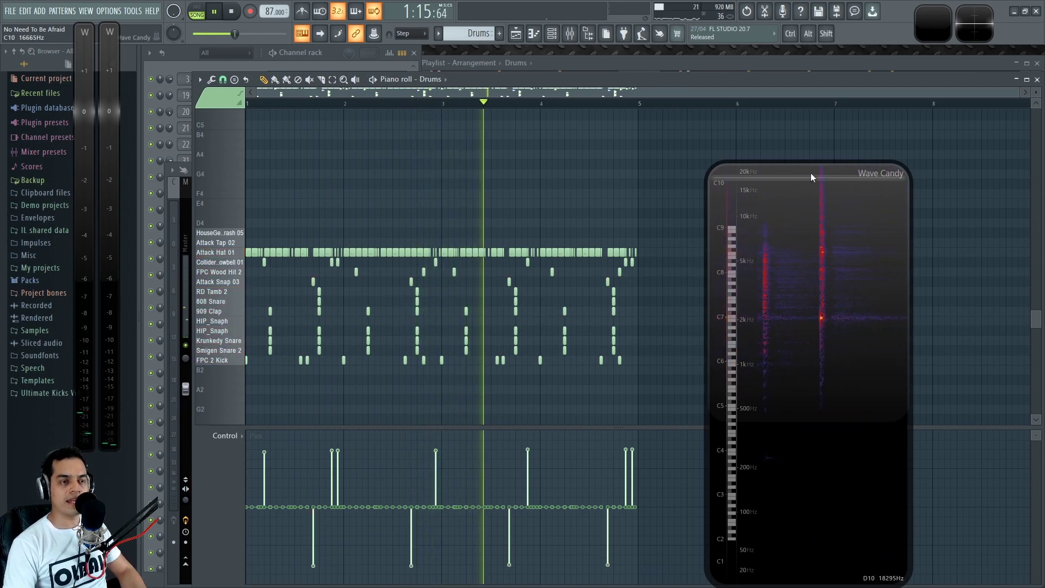
# Step: Close the piano roll and bring the whole soloed drum group back into playback from the mixer
pyautogui.click(1037, 80)
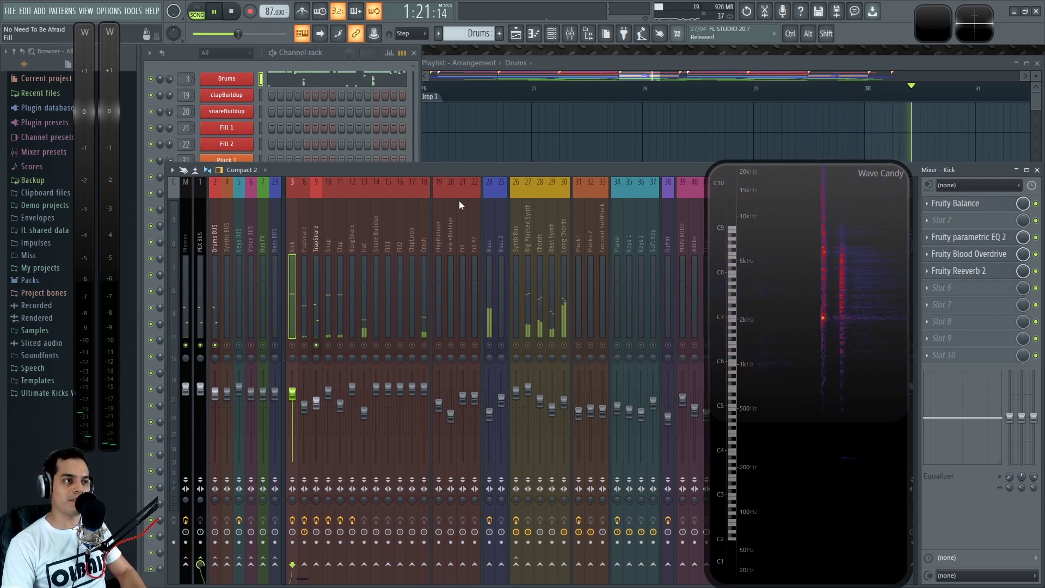
pyautogui.click(314, 227)
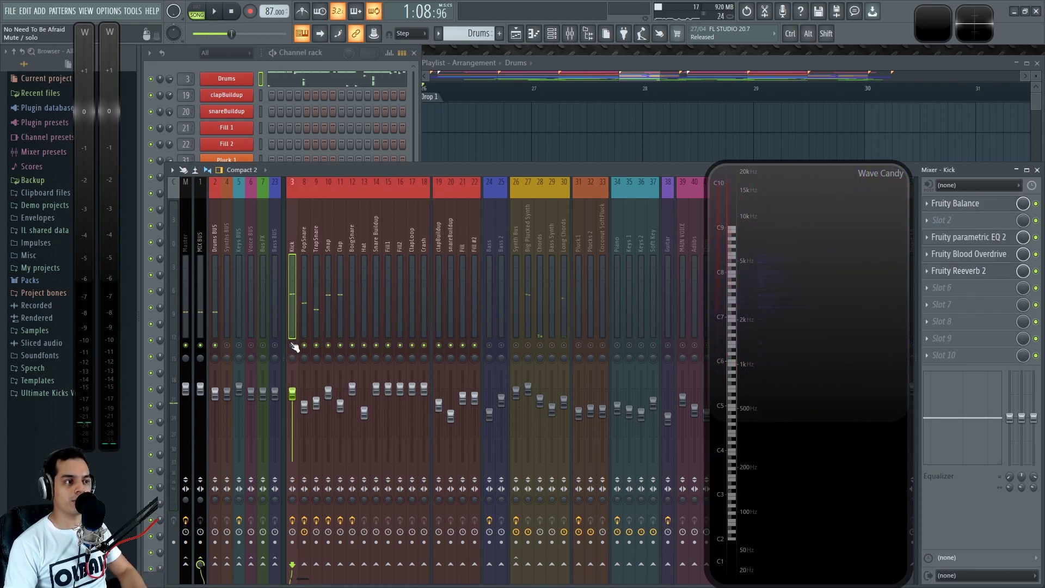
pyautogui.click(294, 346)
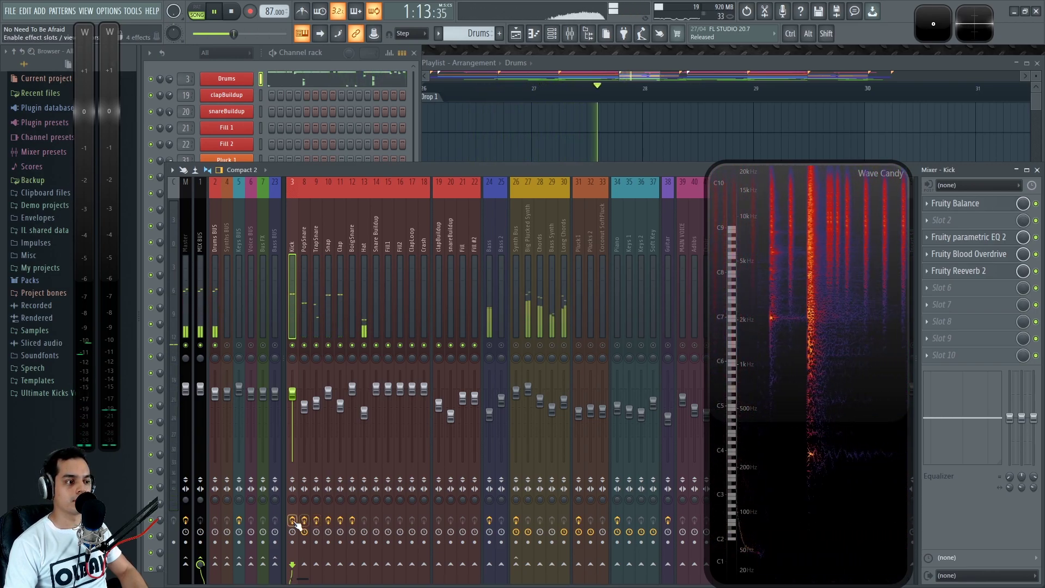
# Step: Compare the drum group with and without processing by bypassing and re-enabling the effects on Kick through BoigSnare
pyautogui.moveTo(294, 521); pyautogui.dragTo(352, 521)
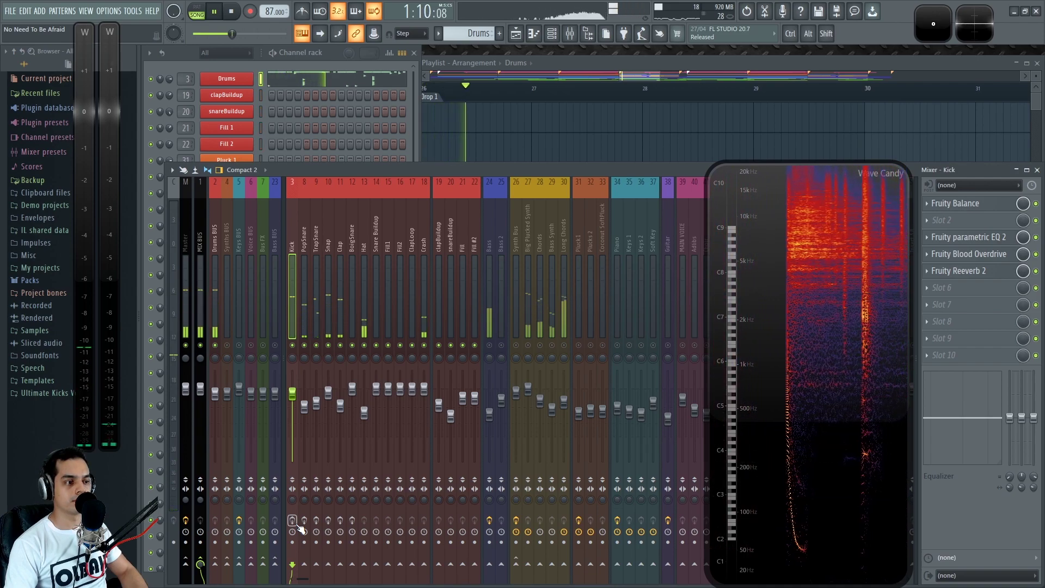
pyautogui.click(295, 523)
pyautogui.click(317, 522)
pyautogui.click(329, 522)
pyautogui.click(340, 522)
pyautogui.click(352, 522)
pyautogui.click(305, 522)
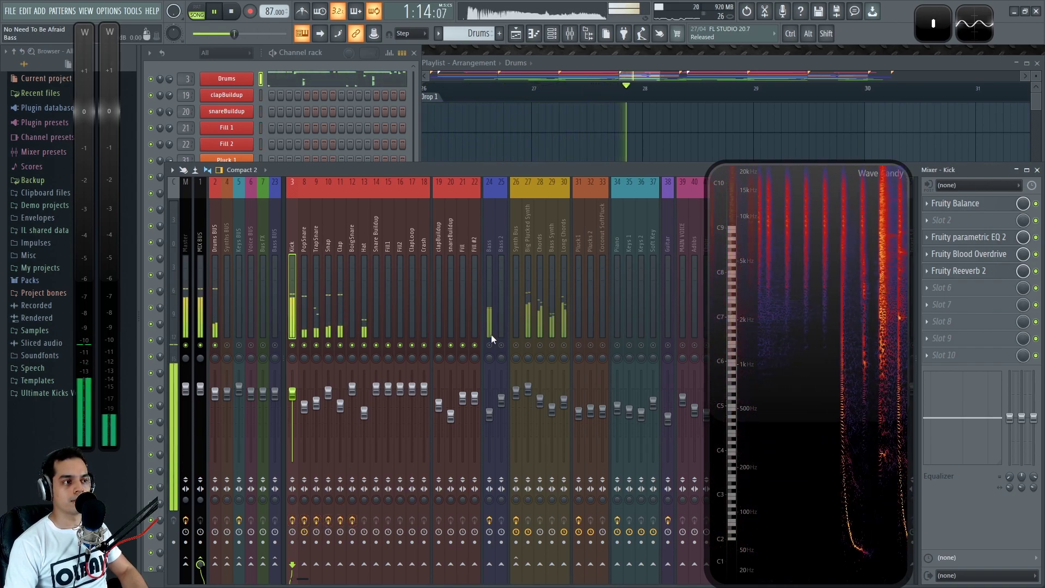
pyautogui.press('space')
# Step: Solo and play the Hat track and load Fruity Limiter into its first effect slot
pyautogui.click(359, 338)
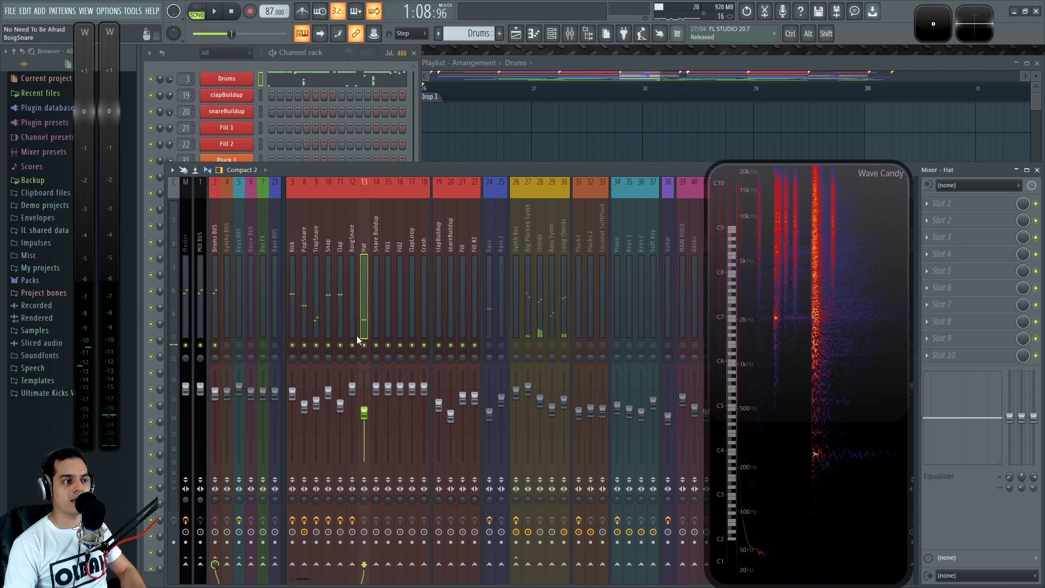
pyautogui.press('space')
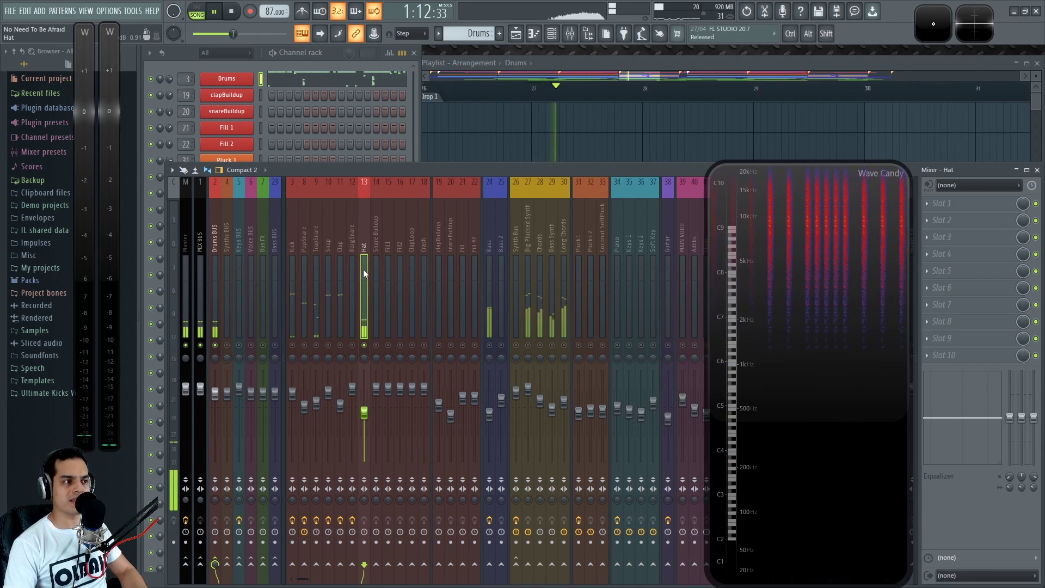
pyautogui.click(930, 210)
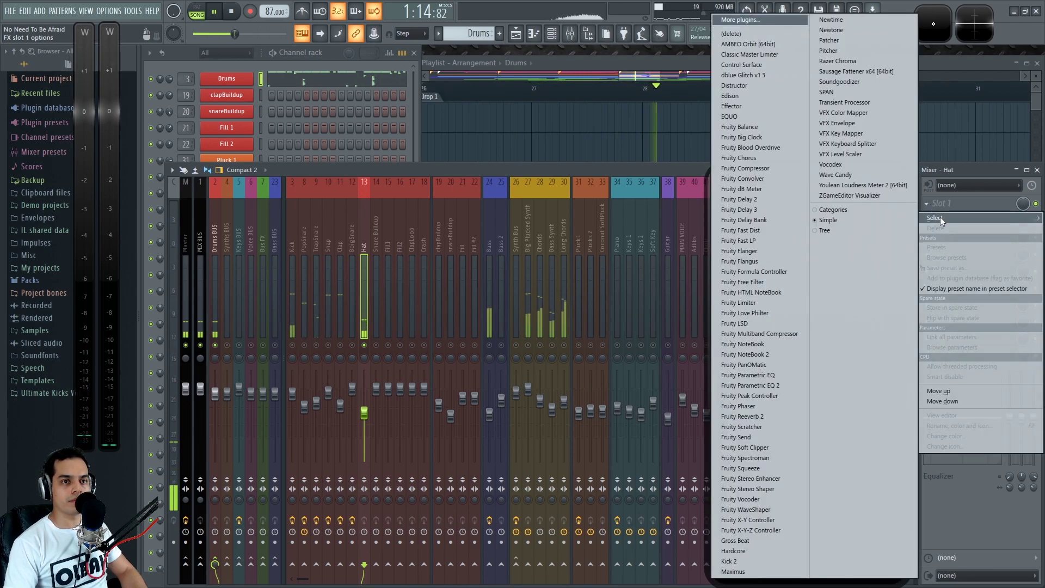
pyautogui.click(756, 304)
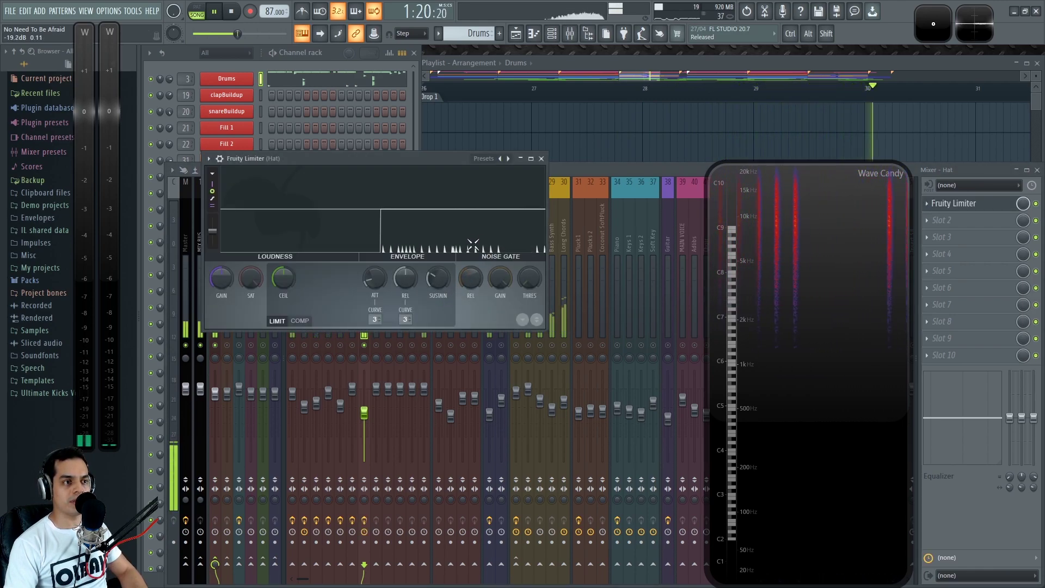
# Step: Close Fruity Limiter and remove it from the Hat track's first effect slot
pyautogui.click(541, 159)
pyautogui.click(928, 212)
pyautogui.click(938, 232)
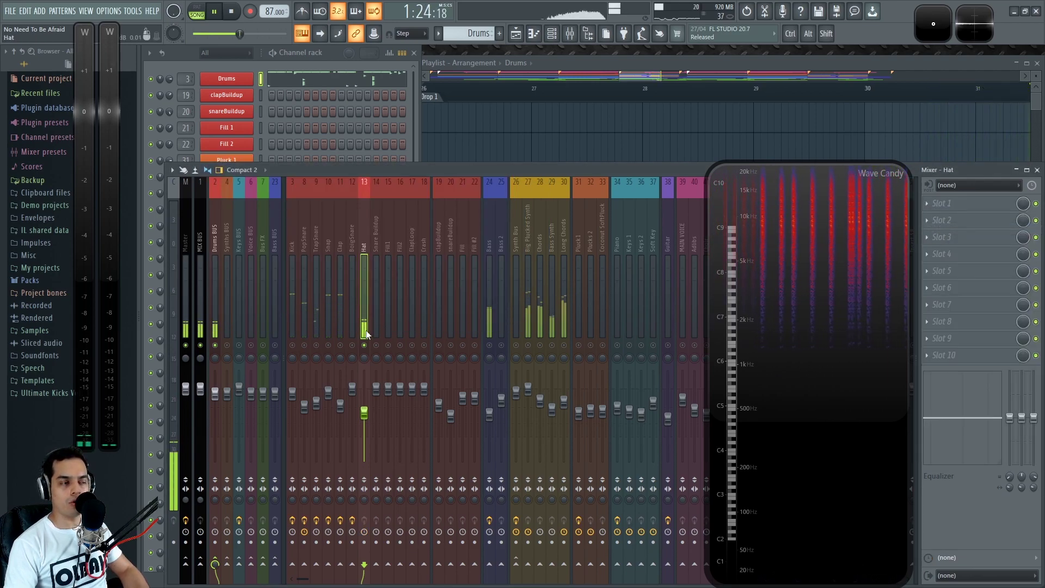
# Step: Copy the Clap track's Fruity Reeverb 2 with its settings onto the Hat track
pyautogui.click(340, 245)
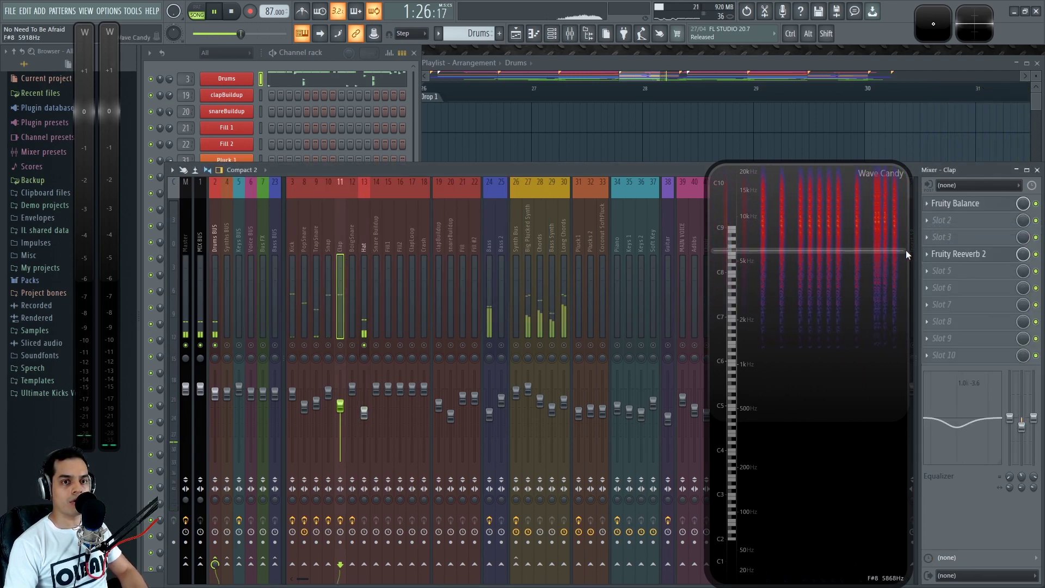
pyautogui.click(924, 254)
pyautogui.moveTo(956, 315); pyautogui.dragTo(364, 244)
pyautogui.moveTo(363, 160); pyautogui.dragTo(472, 166)
# Step: Audition the Hat's reverb with its dry level pulled down, and recheck its decay time with the dry signal restored
pyautogui.moveTo(561, 186); pyautogui.dragTo(560, 215)
pyautogui.press('space')
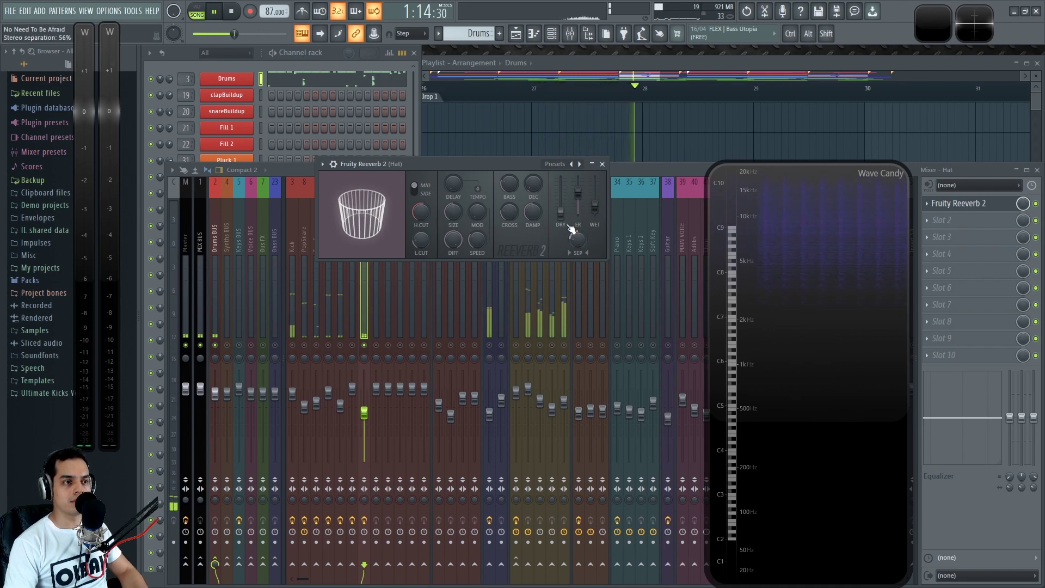
pyautogui.click(601, 164)
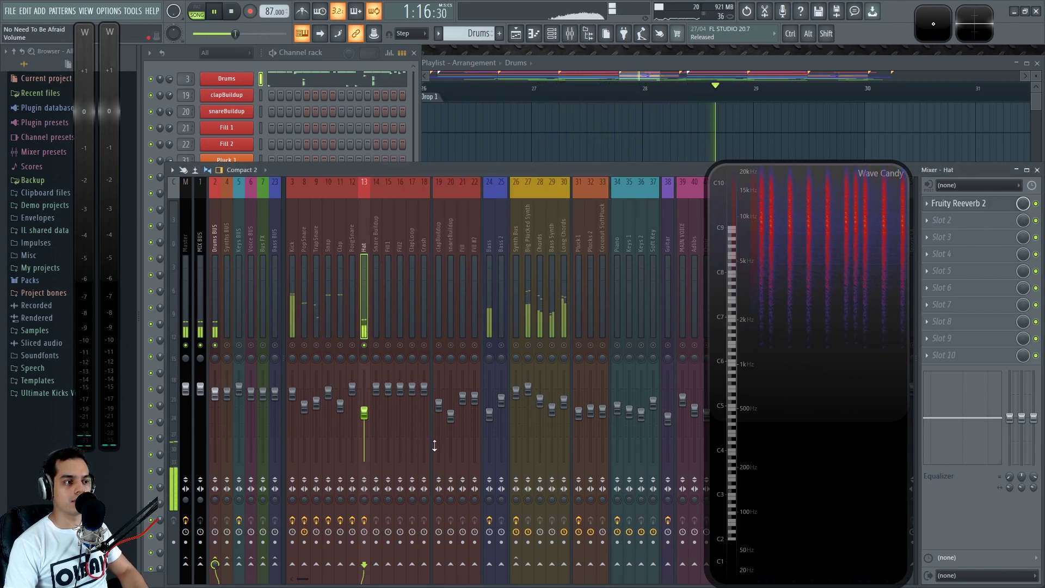
pyautogui.click(962, 207)
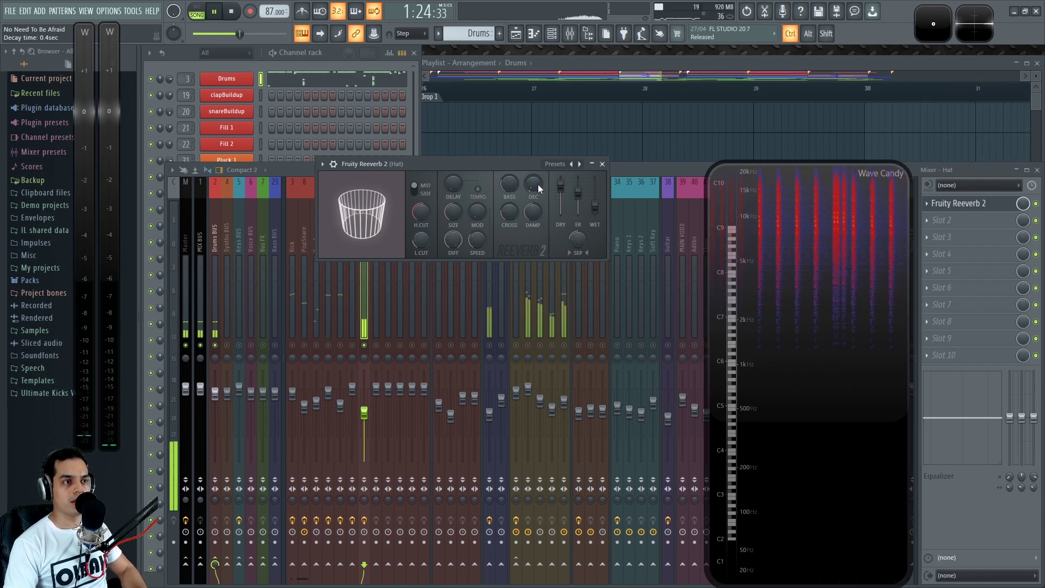
pyautogui.click(602, 163)
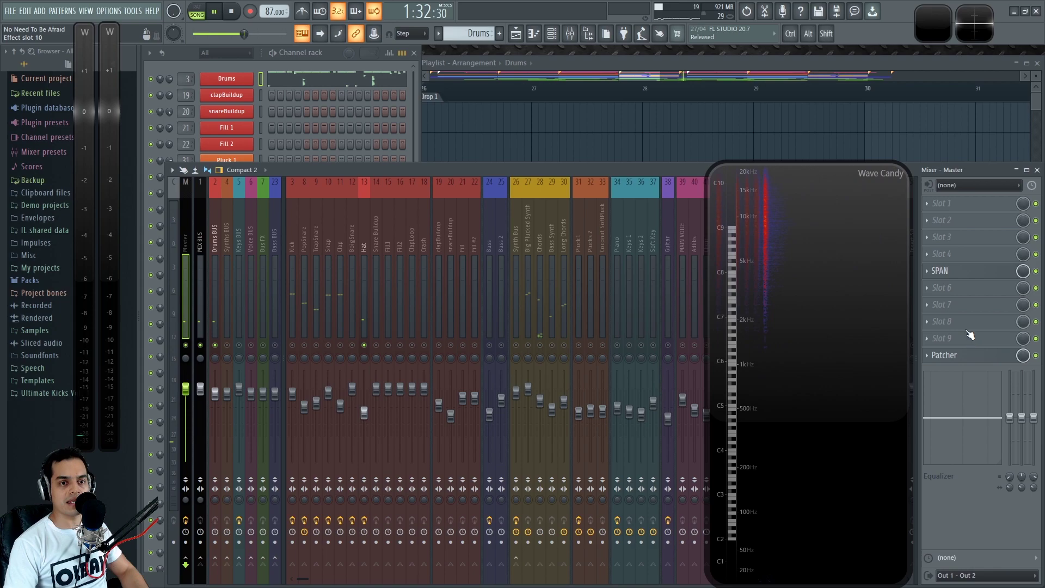
# Step: With SPAN open from the Master track, set Hat's stereo separation to 45% separated and audition it within the whole drum group
pyautogui.click(960, 273)
pyautogui.moveTo(33, 235); pyautogui.dragTo(40, 190)
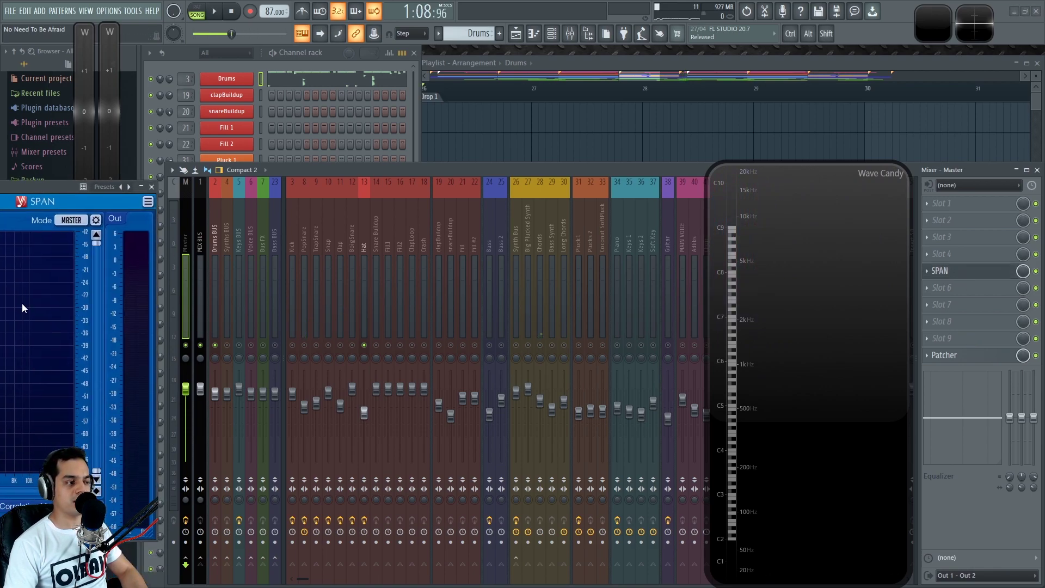
pyautogui.click(364, 499)
pyautogui.moveTo(364, 499); pyautogui.dragTo(364, 536)
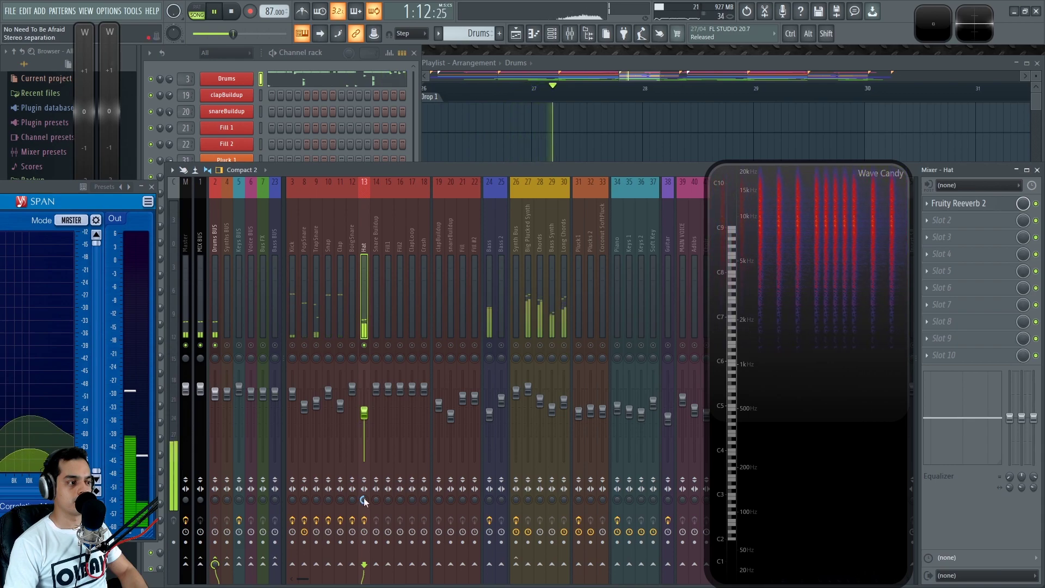
pyautogui.moveTo(364, 499); pyautogui.dragTo(364, 474)
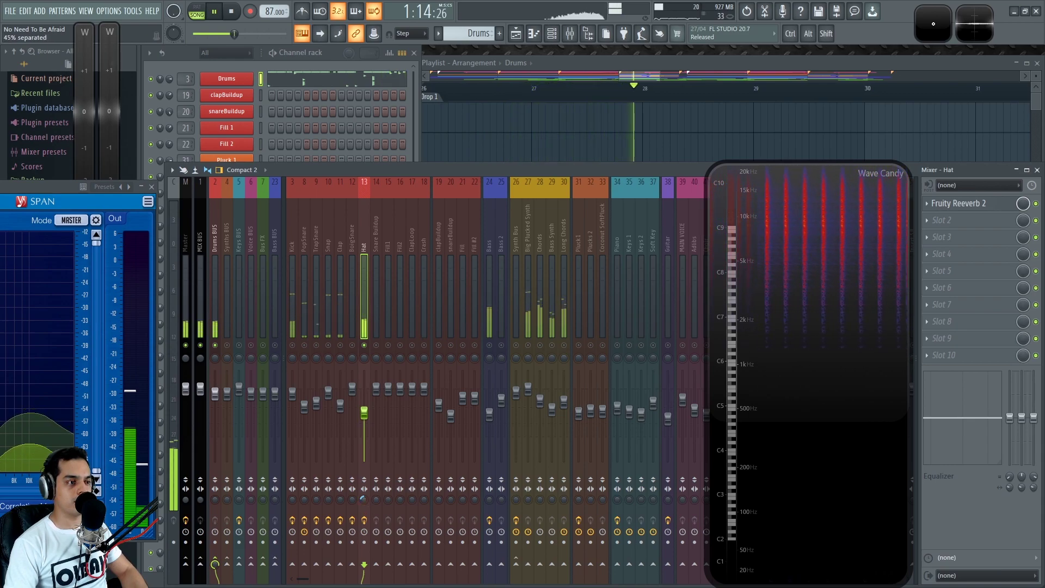
pyautogui.keyDown('alt'); pyautogui.click(216, 345); pyautogui.keyUp('alt')
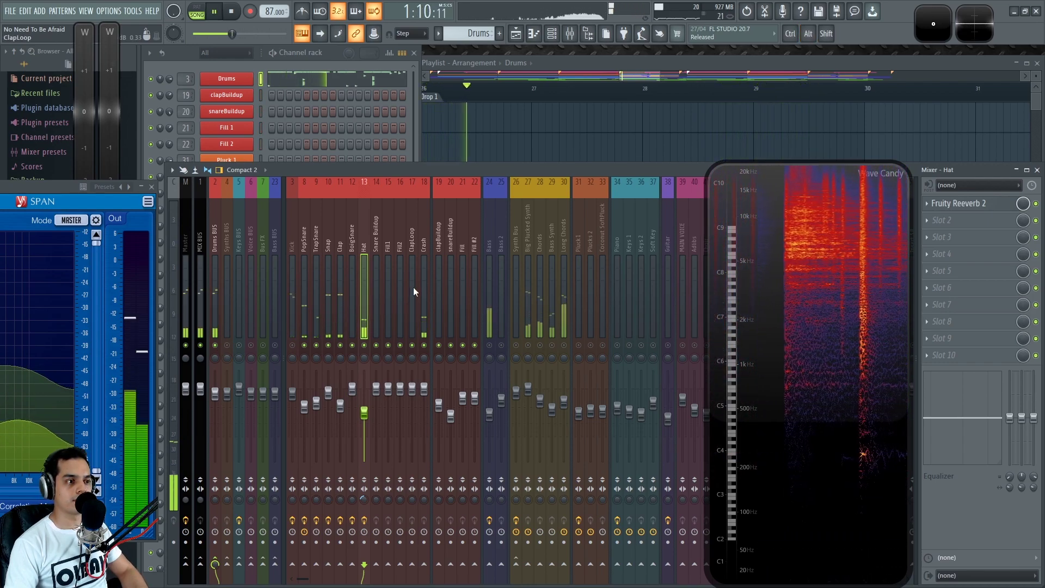
pyautogui.press('space')
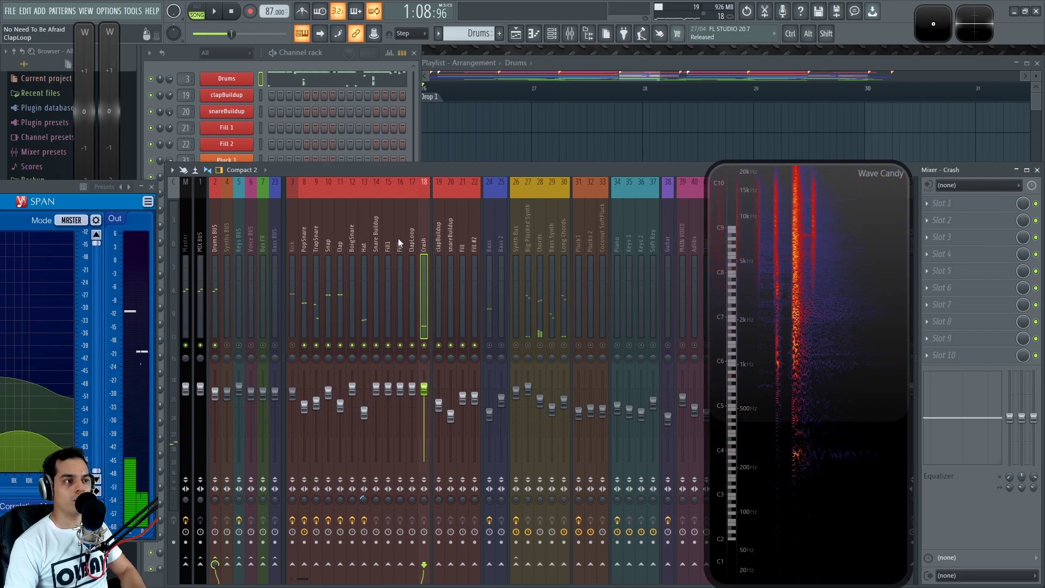
# Step: Copy the Hat's Fruity Reeverb 2 onto the Crash track and raise its wet level slightly
pyautogui.click(932, 203)
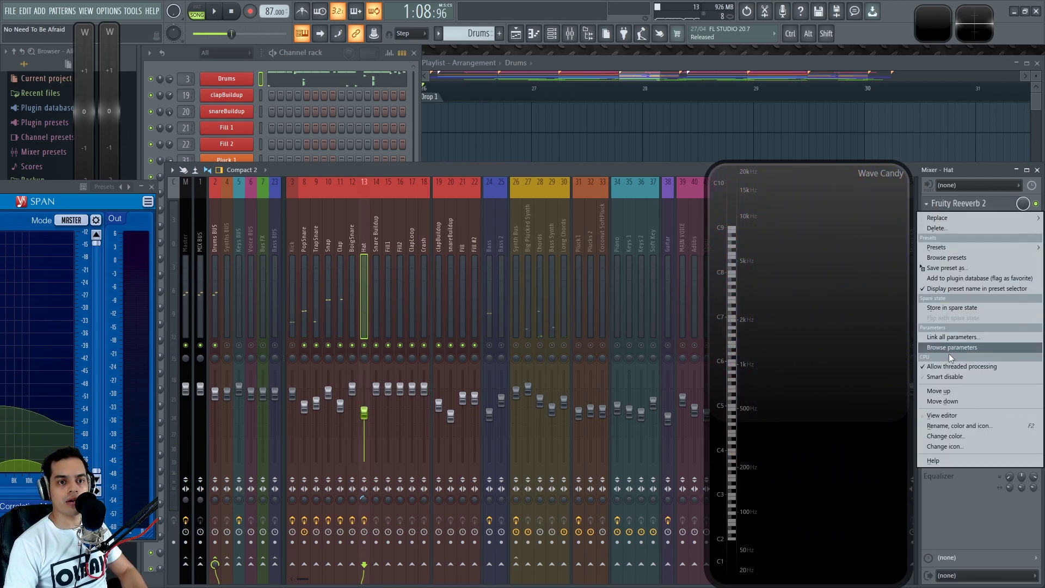
pyautogui.moveTo(951, 266); pyautogui.dragTo(425, 244)
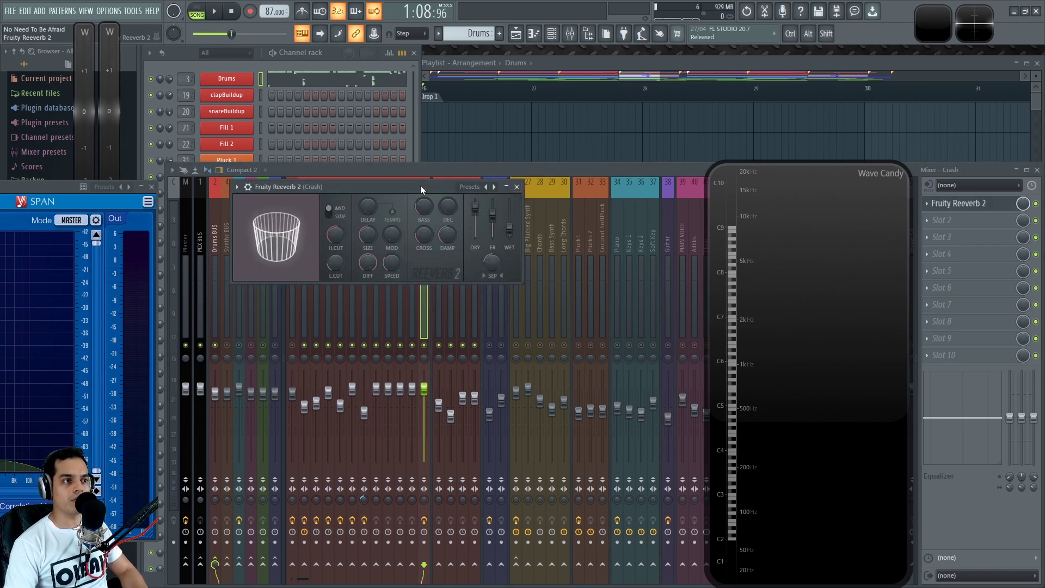
pyautogui.moveTo(420, 189); pyautogui.dragTo(554, 161)
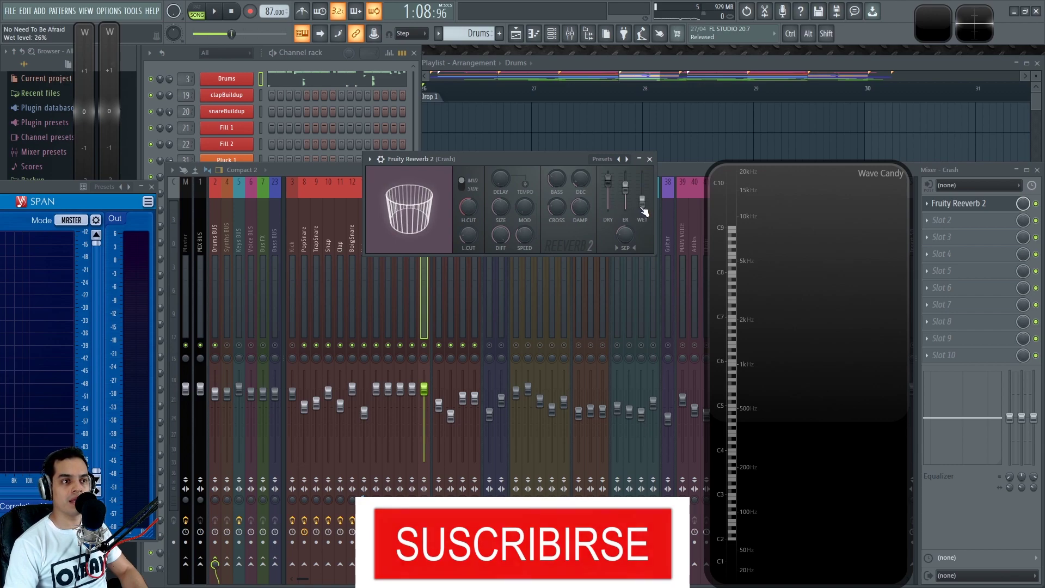
pyautogui.moveTo(643, 211); pyautogui.dragTo(643, 205)
pyautogui.press('space')
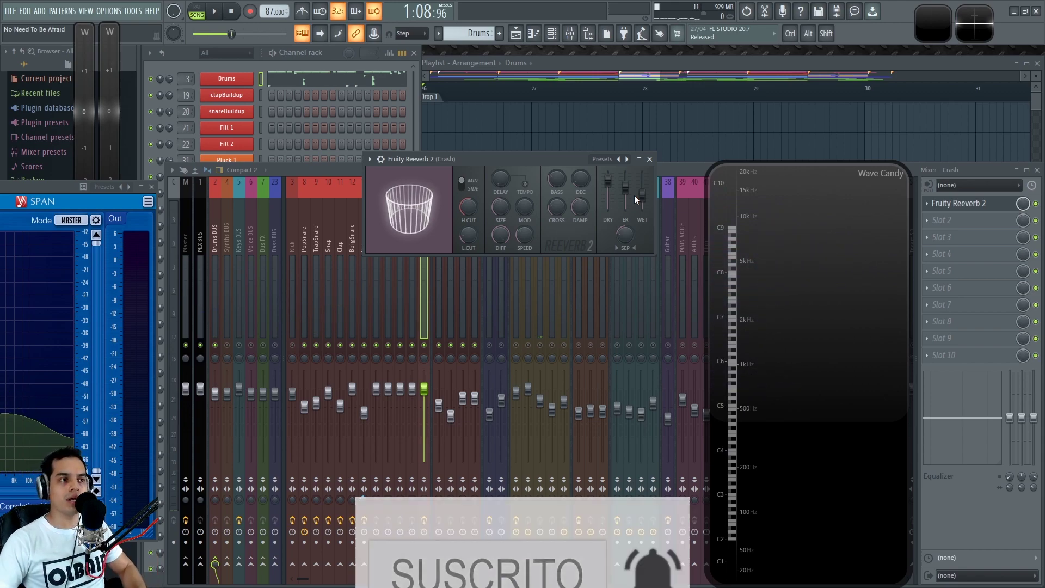
pyautogui.click(651, 160)
# Step: Play the drums from Drop 1 and inspect the Crash and Fill clips around it in the playlist
pyautogui.press('space')
pyautogui.rightClick(590, 144)
pyautogui.scroll(-5, 533, 336)
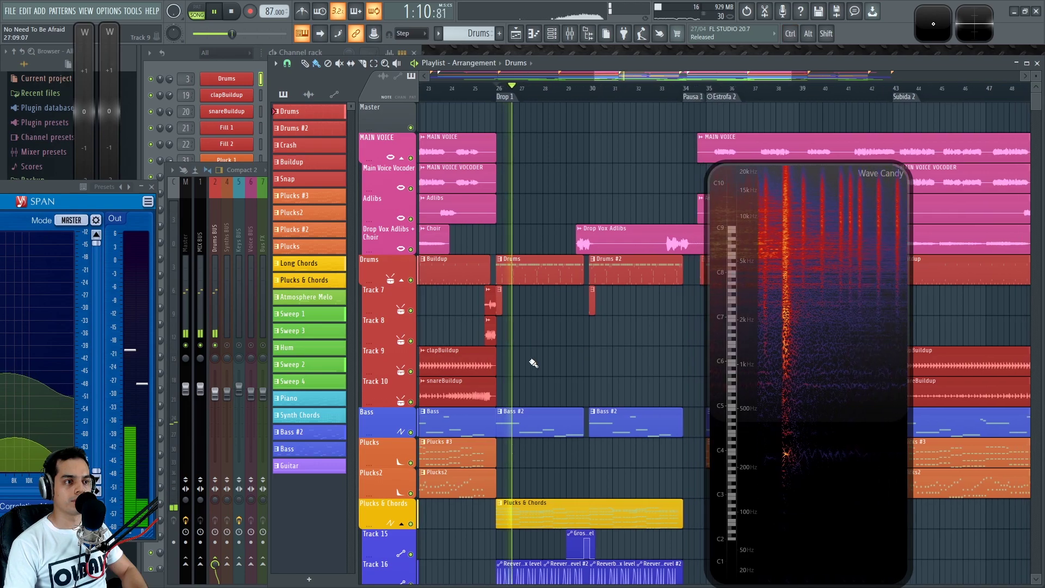
pyautogui.scroll(5, 596, 360)
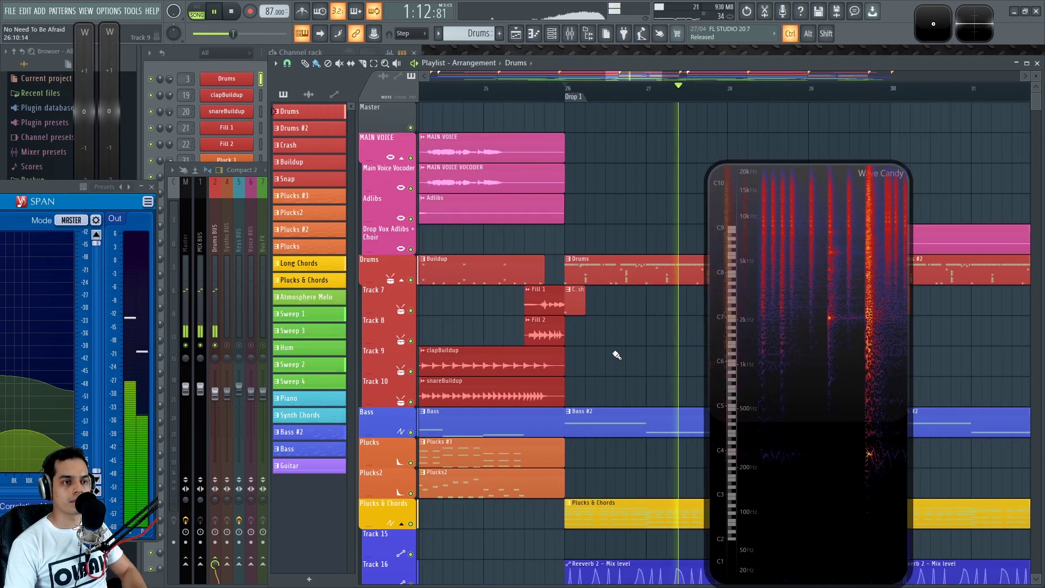
pyautogui.scroll(-2, 621, 351)
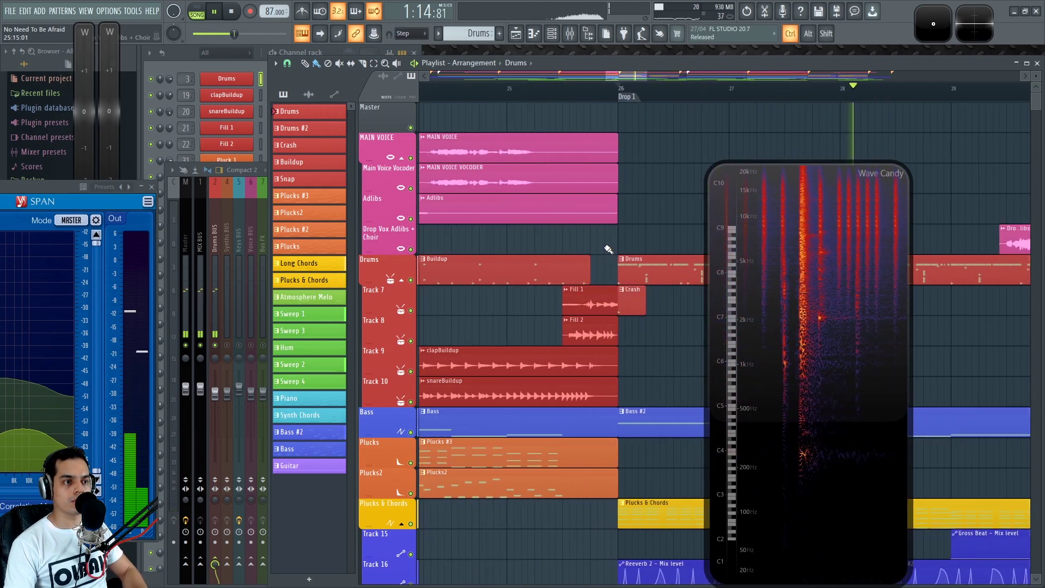
pyautogui.press('space')
# Step: Start playback around bar 25 in the playlist, just before the Fill clips that lead into Drop 1
pyautogui.scroll(-3, 642, 251)
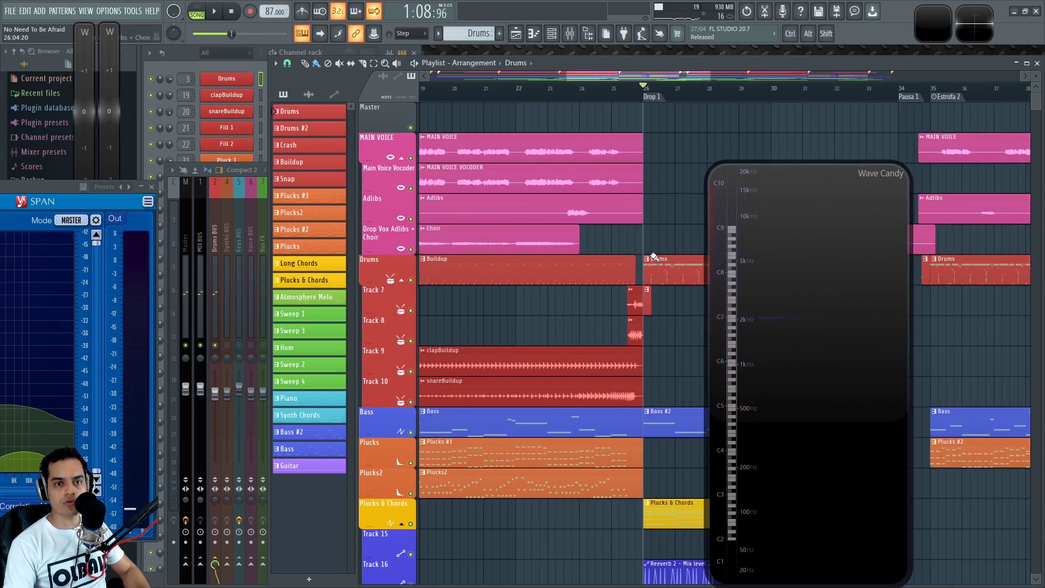
pyautogui.scroll(-3, 529, 331)
pyautogui.moveTo(486, 326); pyautogui.dragTo(548, 313)
pyautogui.scroll(3, 586, 312)
pyautogui.moveTo(518, 367); pyautogui.dragTo(480, 355)
pyautogui.moveTo(591, 279); pyautogui.dragTo(496, 275)
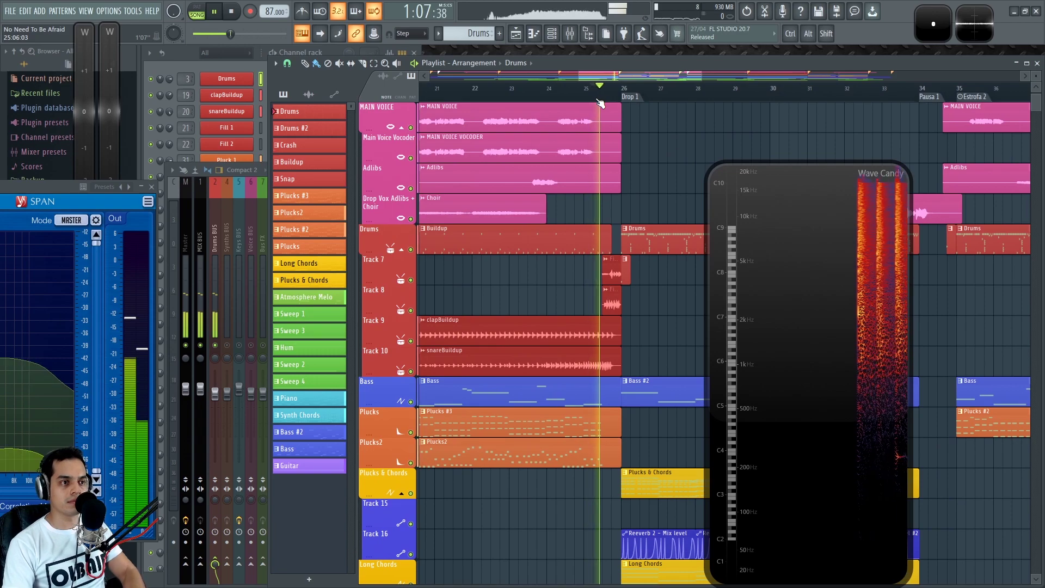
# Step: Solo the Fill and Fill #2 tracks in the mixer and audition them leading into the drop
pyautogui.press('F9')
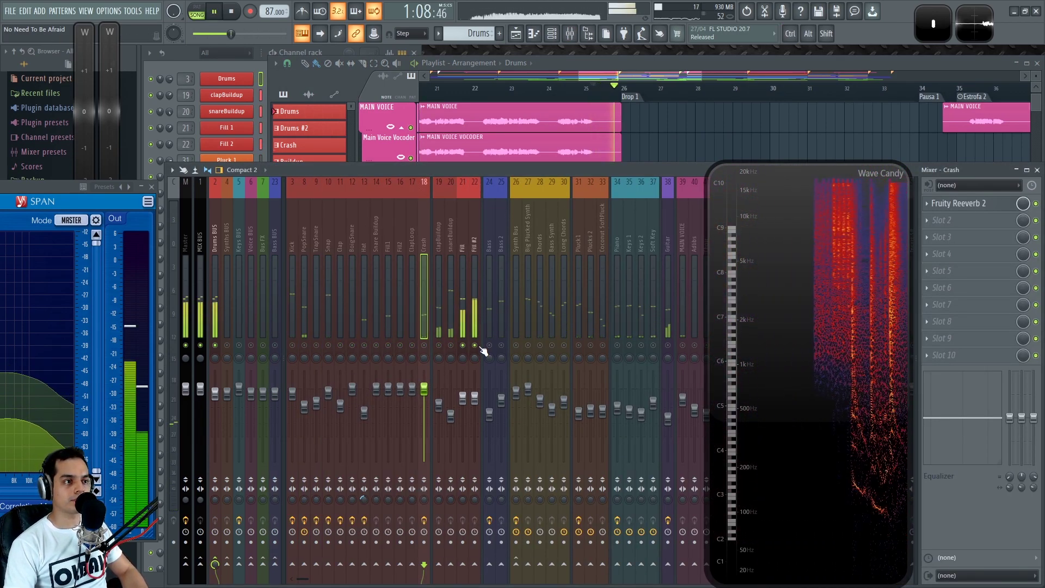
pyautogui.press('space')
pyautogui.click(466, 236)
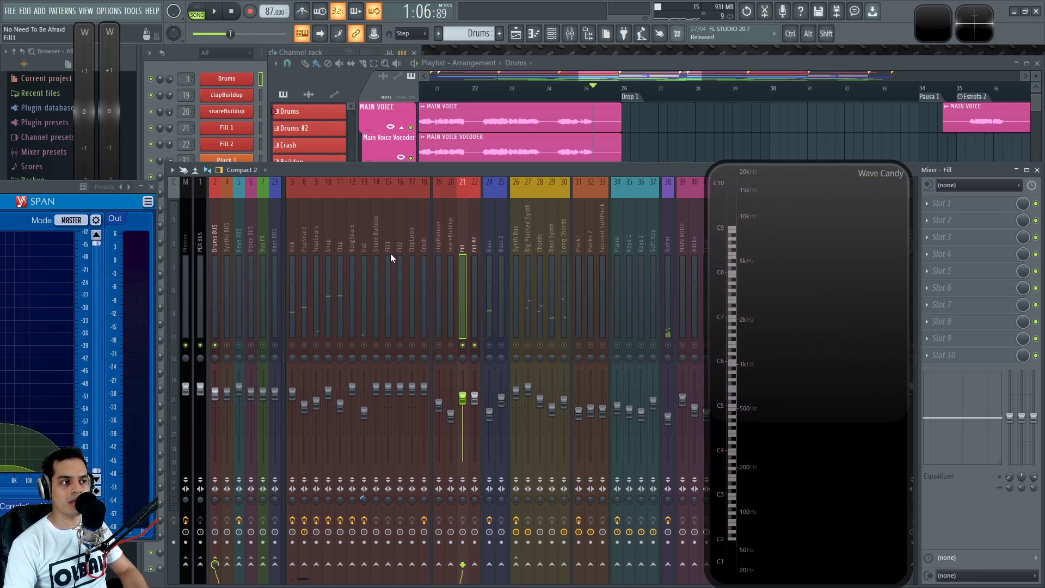
pyautogui.press('space')
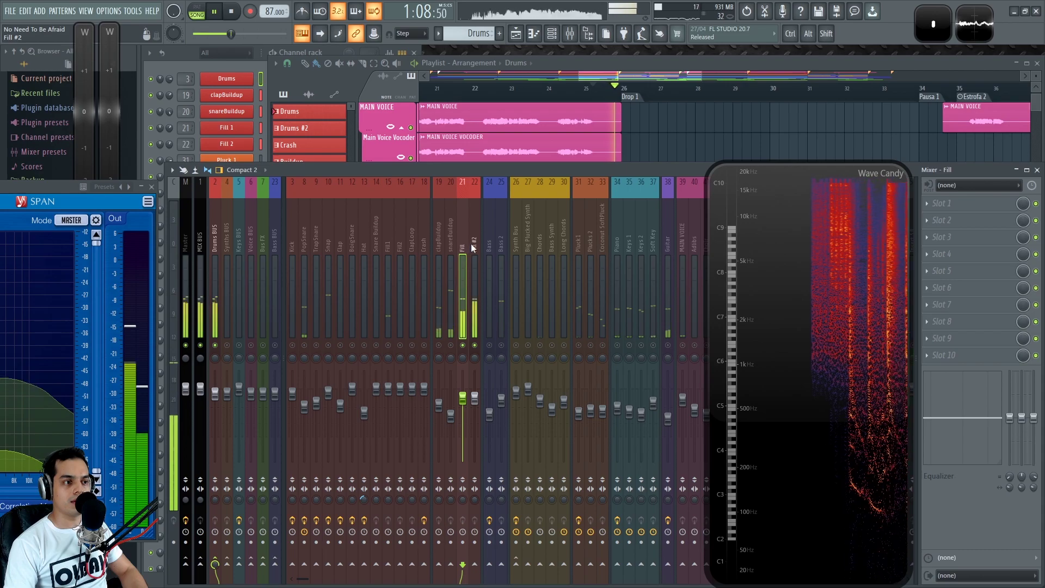
# Step: Lower Fill #2 slightly, pan it 49% right and Fill 55% left, and listen to the panned fills
pyautogui.click(476, 258)
pyautogui.press('space')
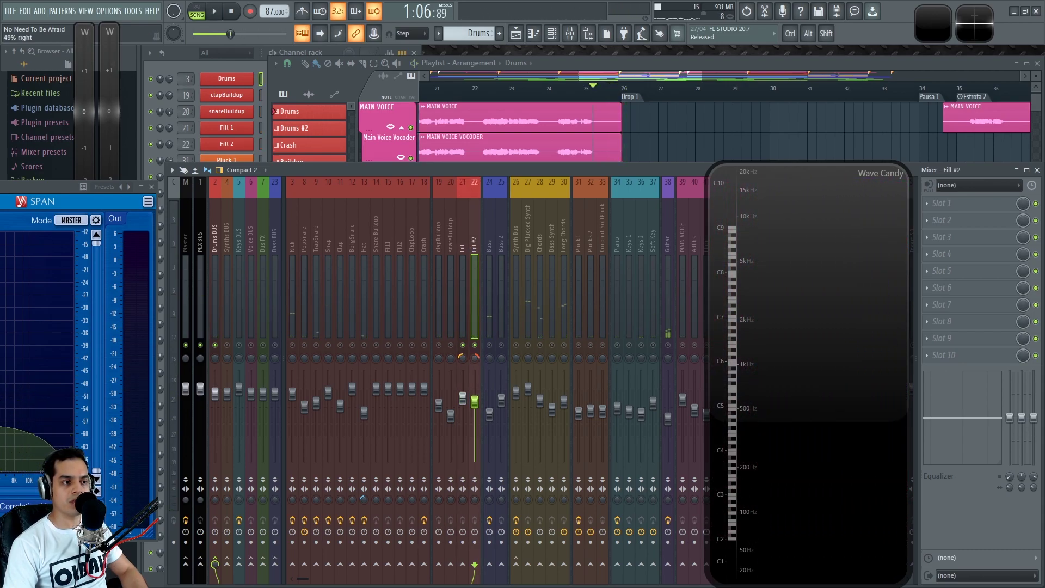
pyautogui.click(462, 358)
pyautogui.press('space')
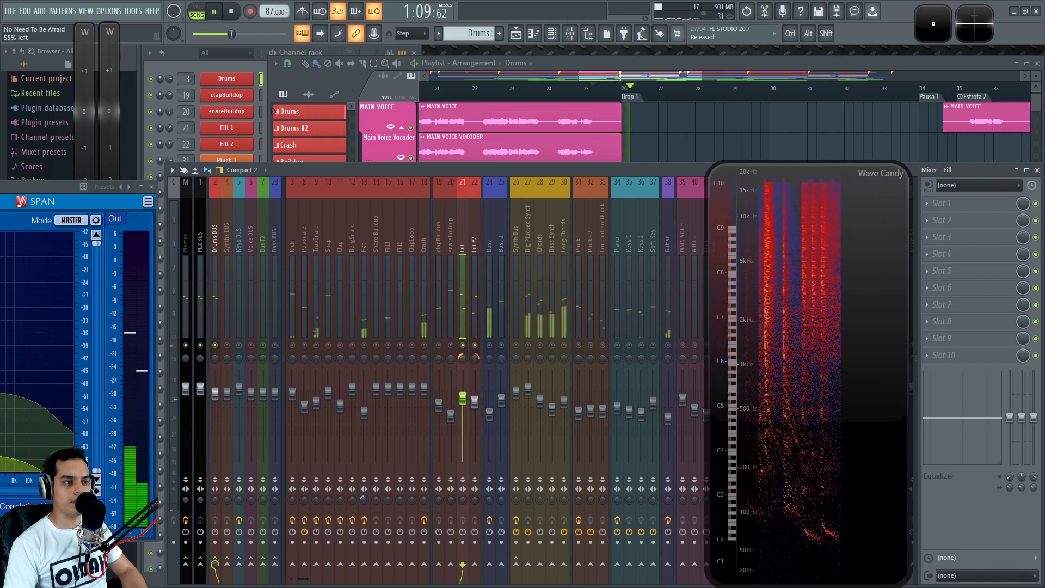
pyautogui.press('space')
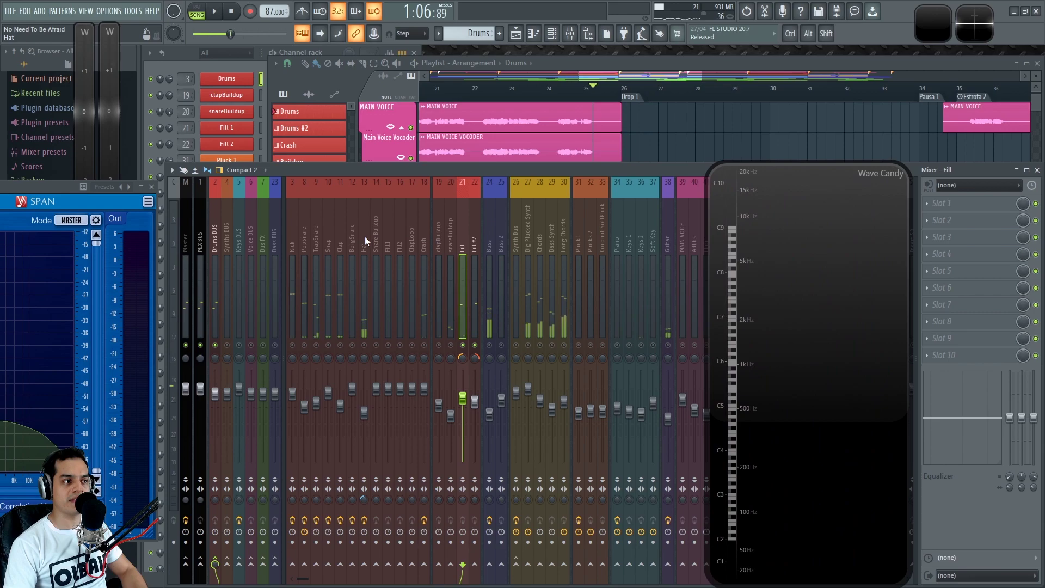
# Step: Copy the Hat's Fruity Reeverb 2 onto both the Fill and Fill #2 tracks
pyautogui.click(364, 237)
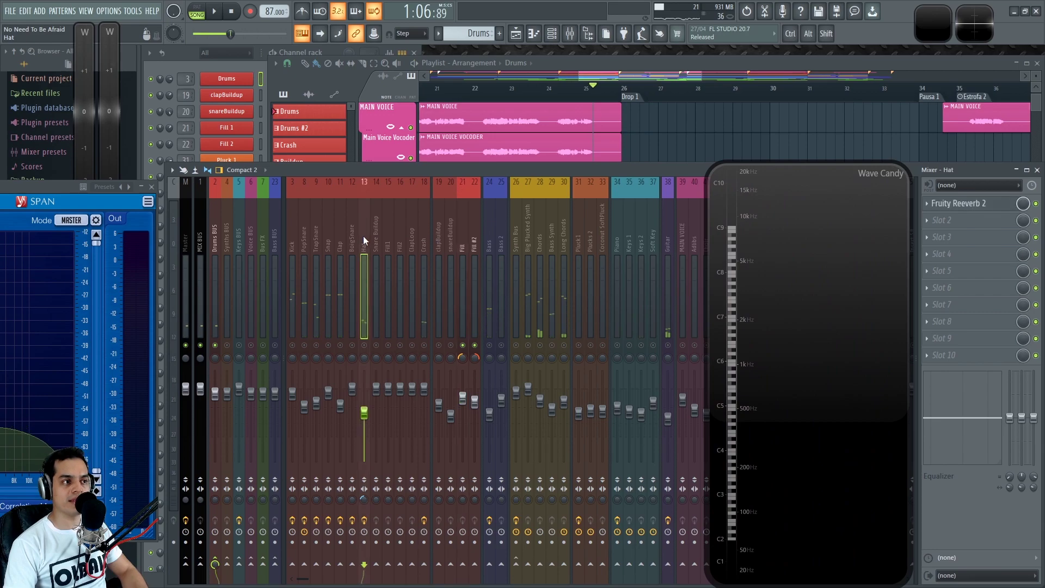
pyautogui.rightClick(935, 204)
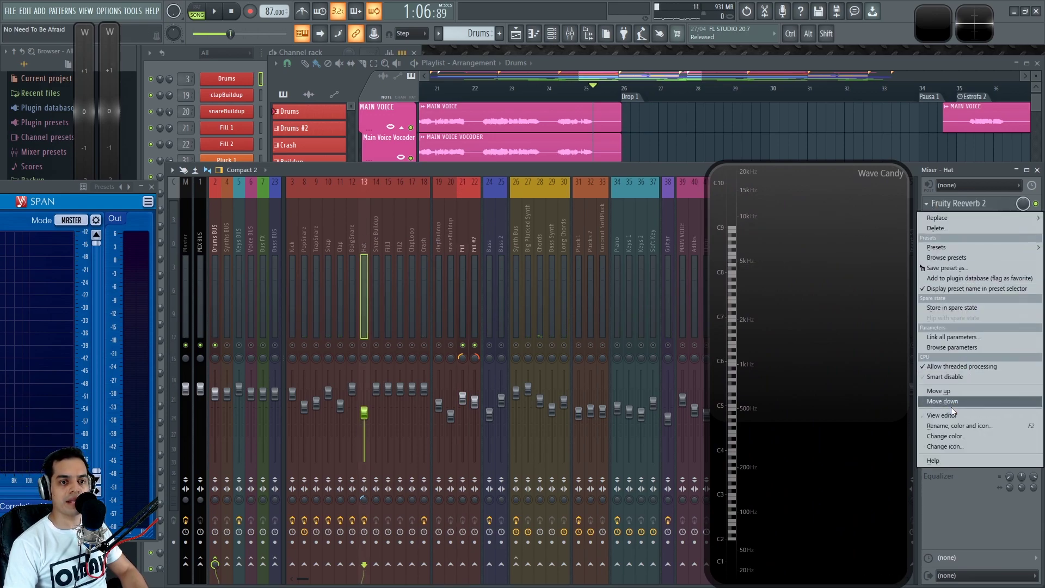
pyautogui.moveTo(955, 271); pyautogui.dragTo(462, 234)
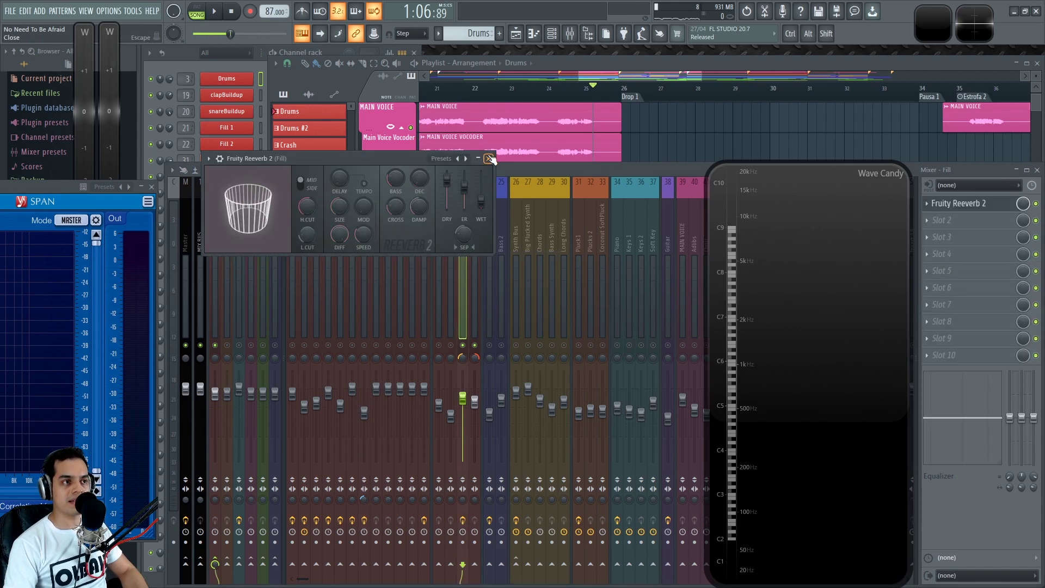
pyautogui.click(489, 159)
pyautogui.click(934, 205)
pyautogui.moveTo(929, 270); pyautogui.dragTo(465, 235)
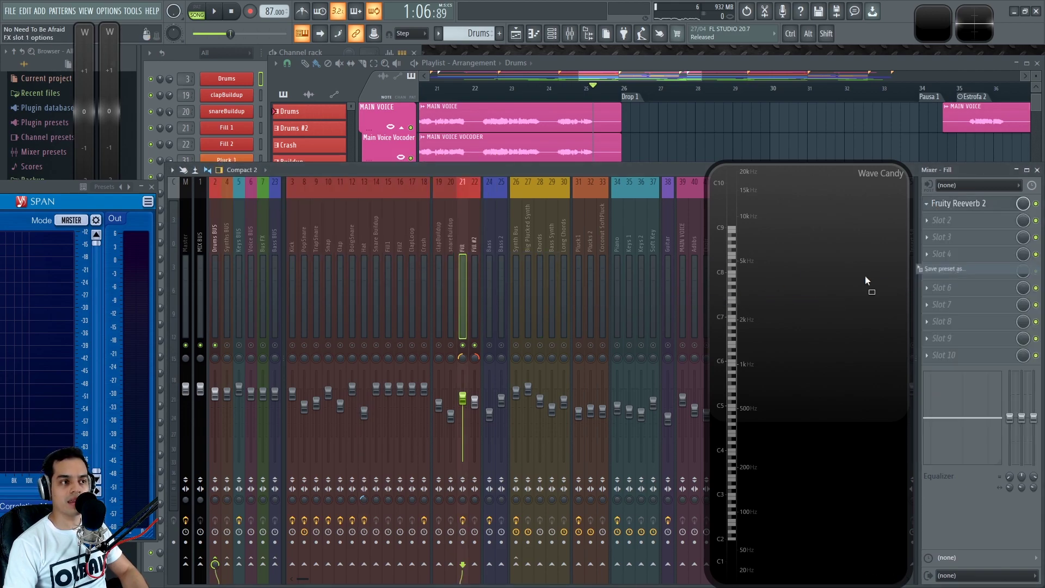
pyautogui.click(521, 186)
# Step: Replay the section before Drop 1 to check the two soloed fills with panning and reverb
pyautogui.press('space')
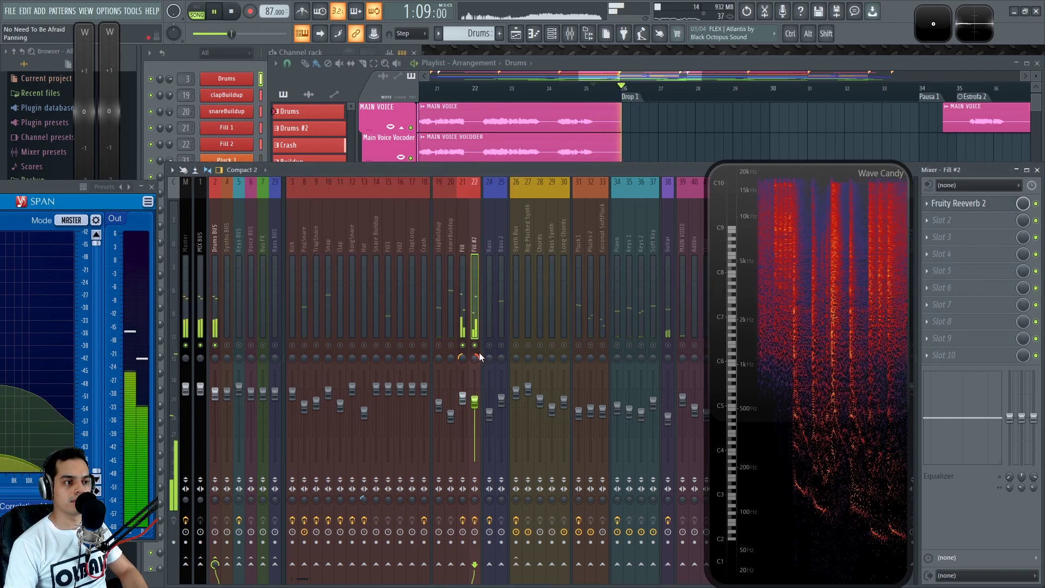
pyautogui.press('space')
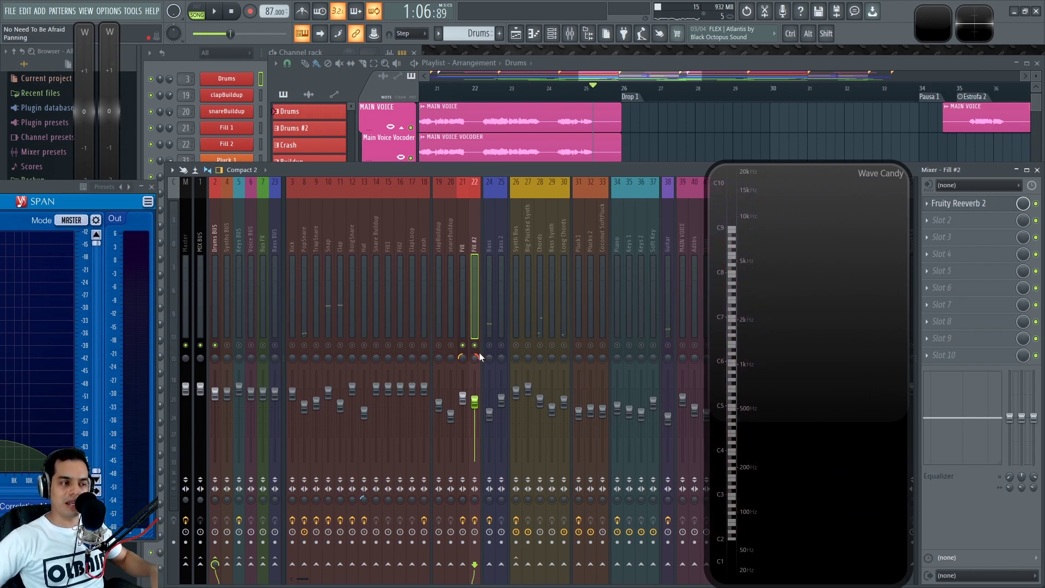
pyautogui.press('space')
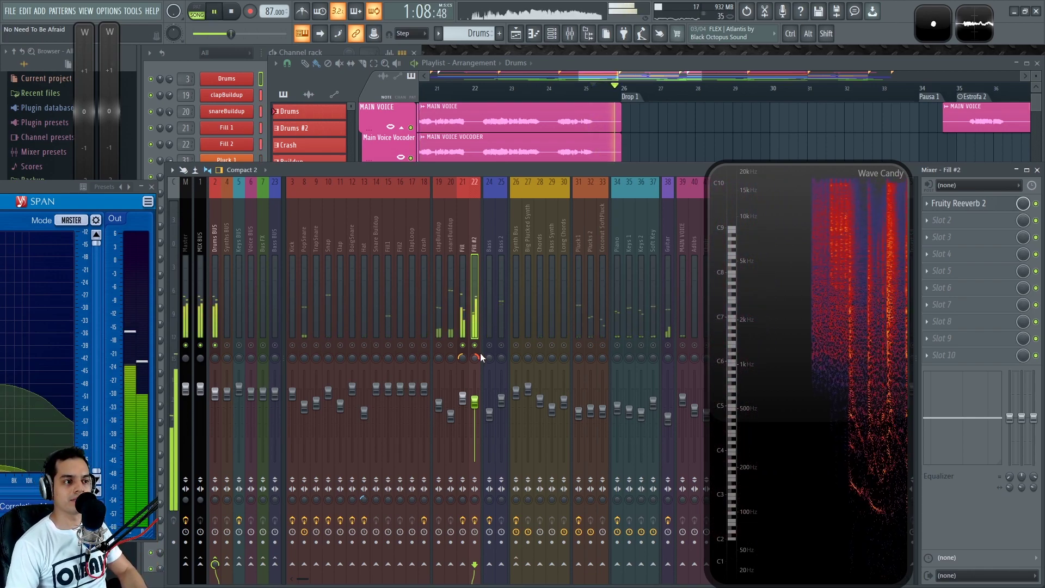
pyautogui.press('space')
# Step: Play the fills with the whole drum group restored, return to the playlist and save the project
pyautogui.press('space')
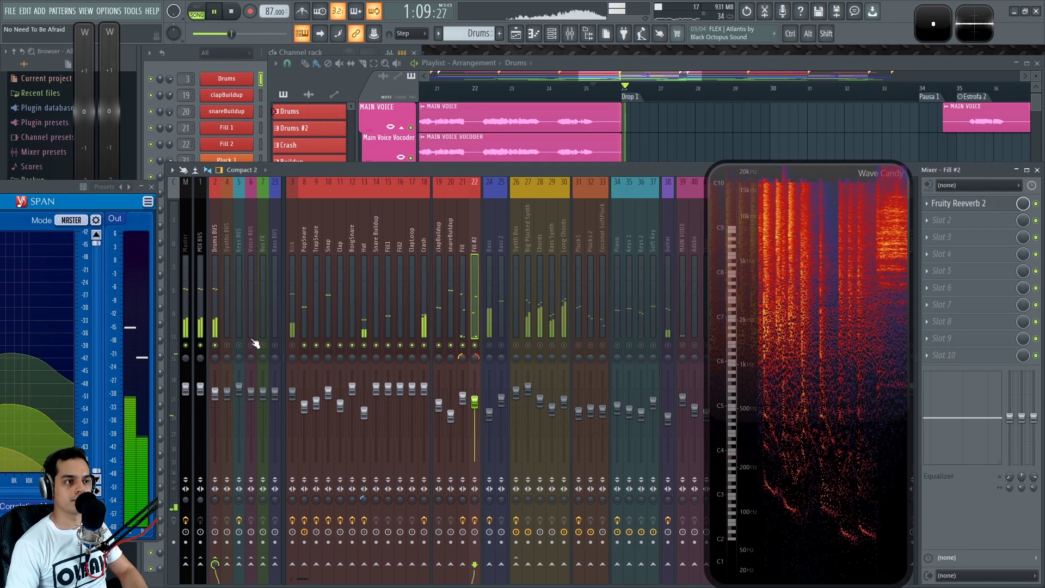
pyautogui.rightClick(702, 140)
pyautogui.scroll(-3, 708, 190)
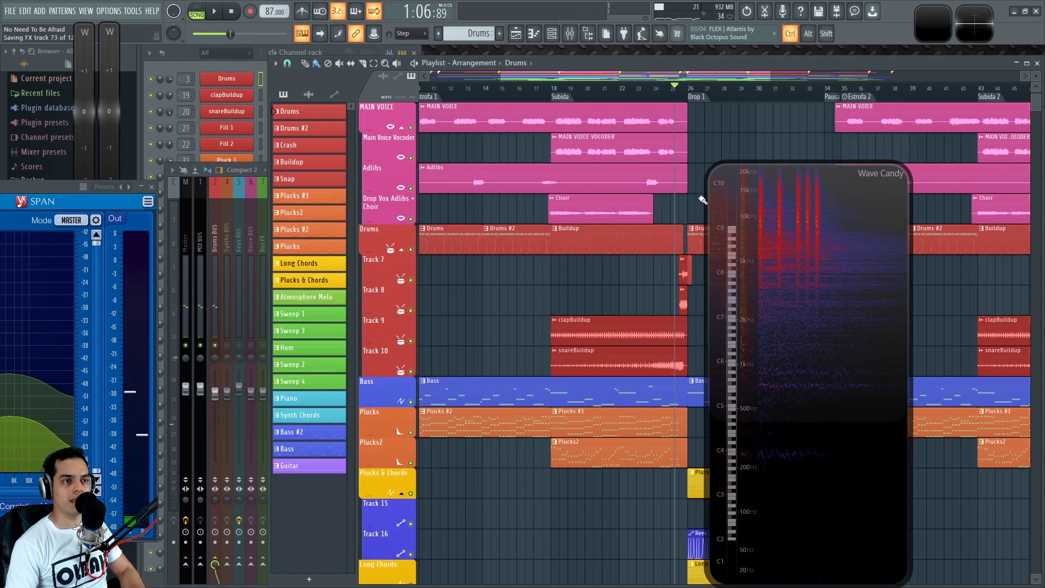
# Step: Solo Track 7 in the playlist and play the Fill 1 clip leading into Drop 1 while watching the mixer
pyautogui.scroll(3, 618, 301)
pyautogui.scroll(2, 602, 299)
pyautogui.moveTo(682, 288); pyautogui.dragTo(384, 314)
pyautogui.keyDown('ctrl'); pyautogui.click(411, 312); pyautogui.keyUp('ctrl')
pyautogui.scroll(2, 498, 325)
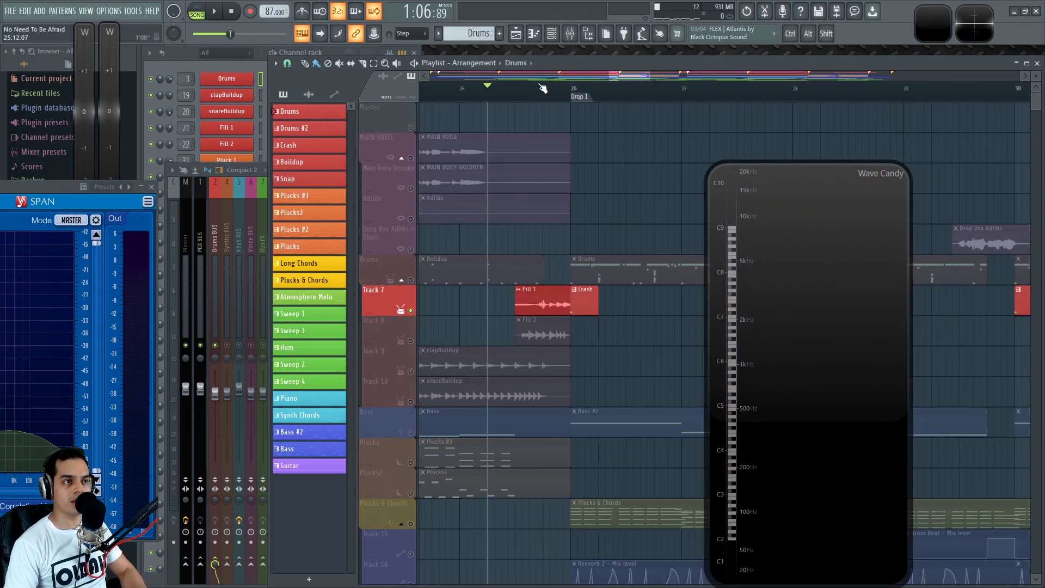
pyautogui.press('F9')
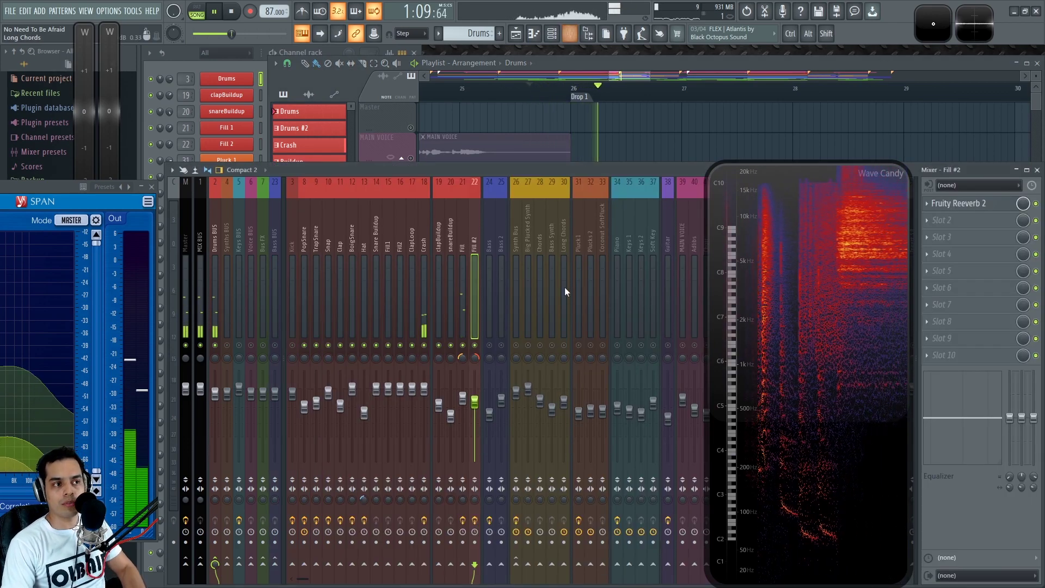
pyautogui.press('space')
pyautogui.press('space')
pyautogui.press('space')
# Step: Select the Fill mixer track and replay the soloed Fill 1 clip to check its signal
pyautogui.click(462, 243)
pyautogui.press('space')
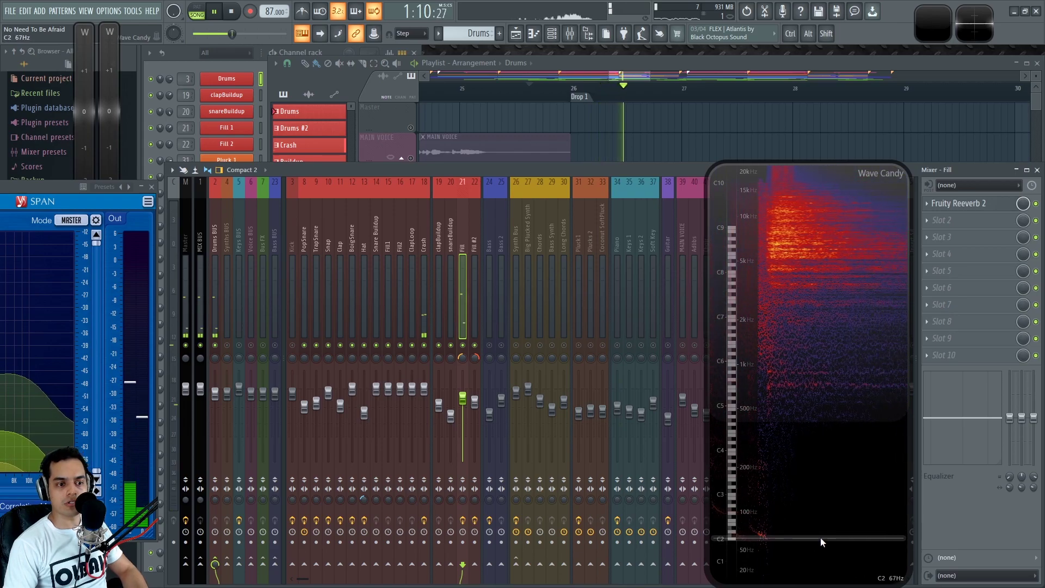
pyautogui.press('space')
pyautogui.press('space')
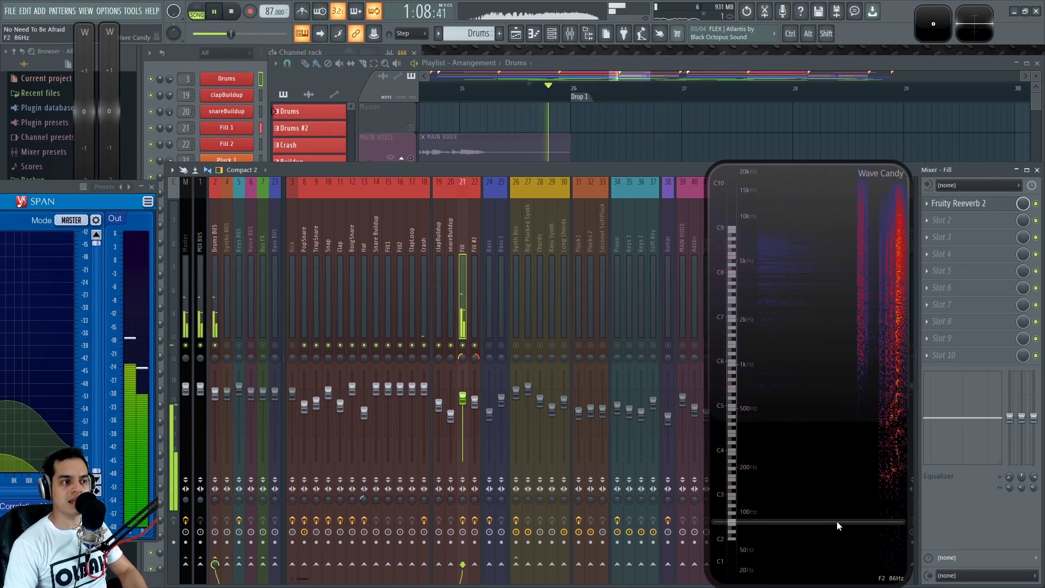
pyautogui.press('space')
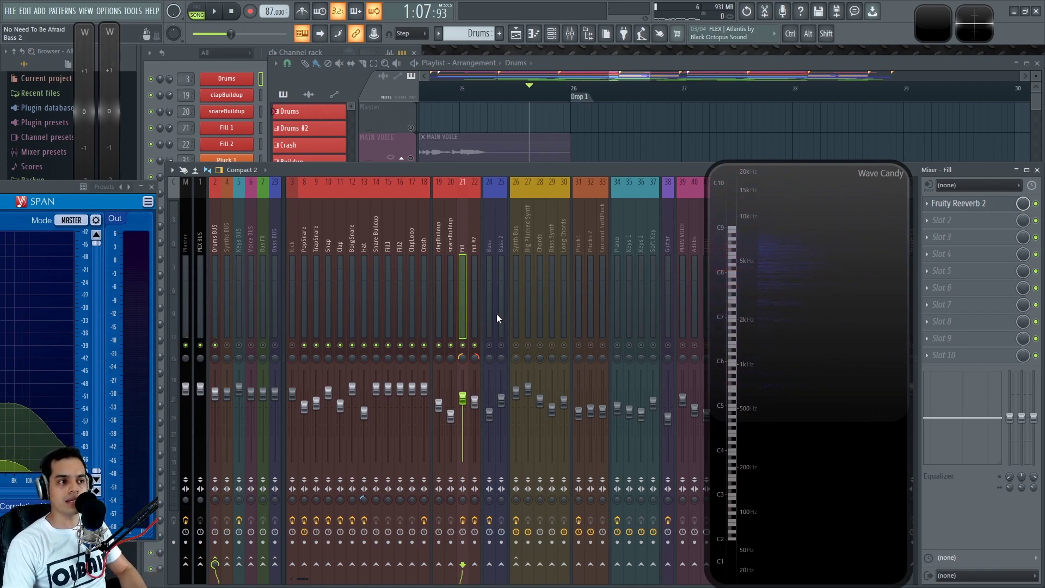
# Step: Solo the Fill #2 mixer track and play the passage before Drop 1
pyautogui.scroll(-8, 558, 145)
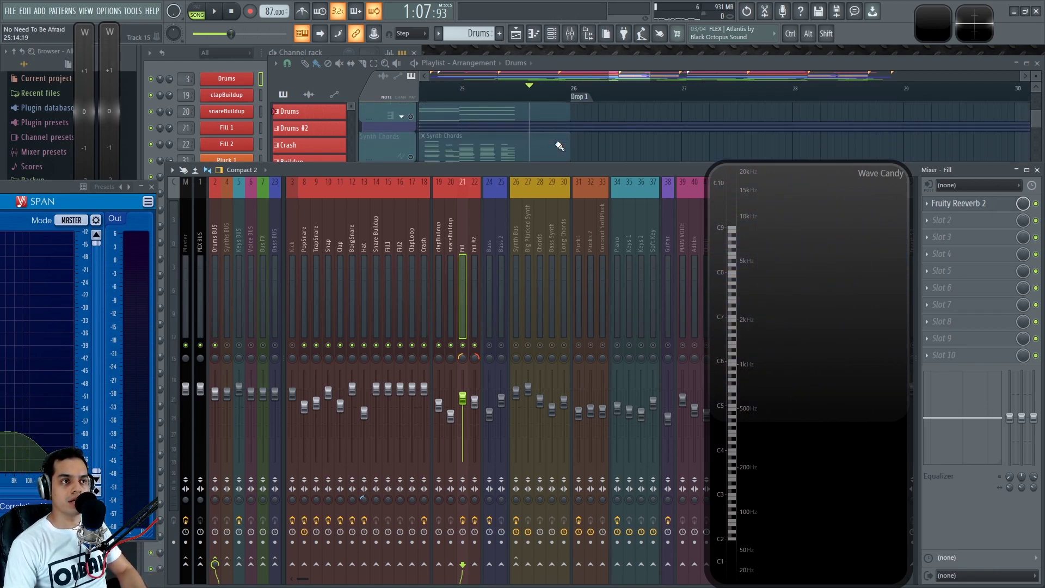
pyautogui.scroll(8, 558, 145)
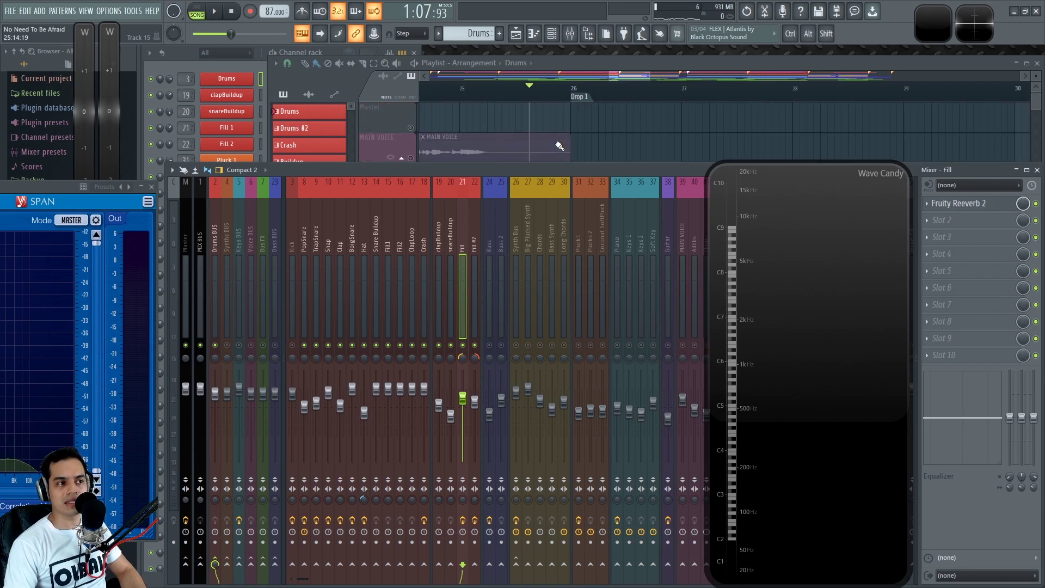
pyautogui.click(475, 346)
pyautogui.press('space')
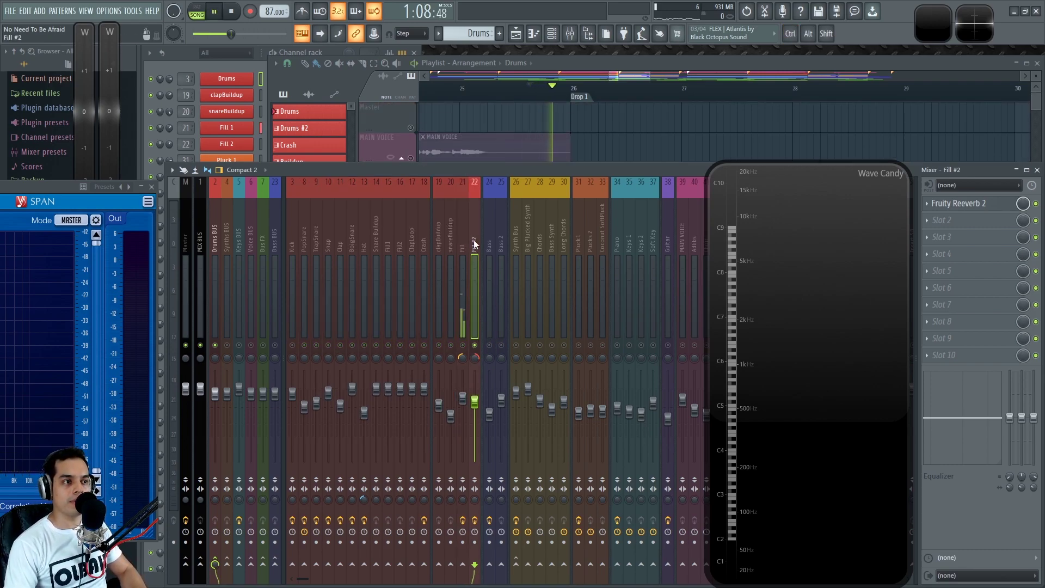
pyautogui.click(608, 124)
pyautogui.press('space')
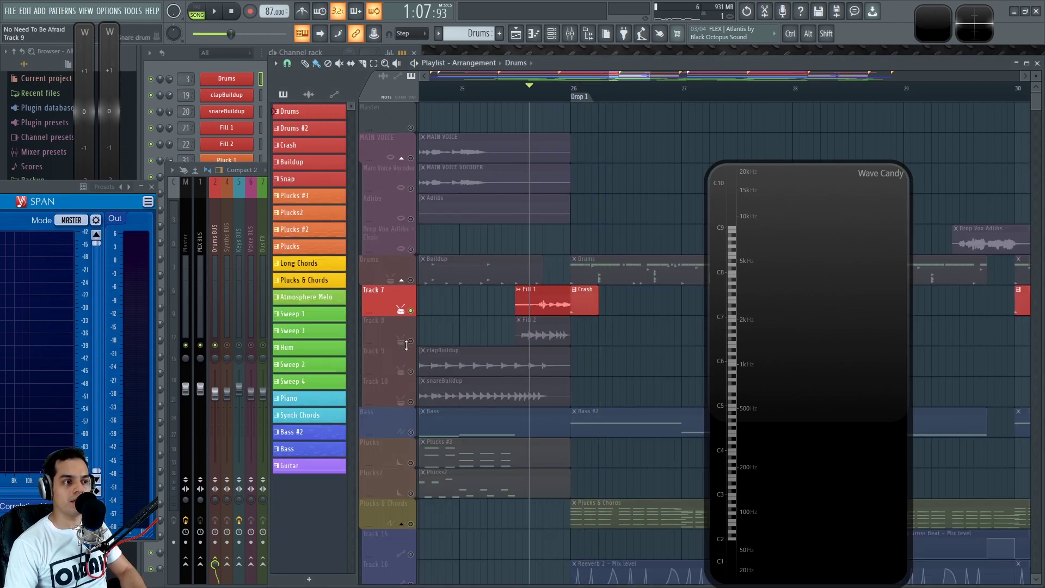
# Step: Enable Track 8 to hear the Fill 2 clip through the soloed Fill #2 channel, and restore all the mixer tracks
pyautogui.click(411, 341)
pyautogui.press('space')
pyautogui.press('F9')
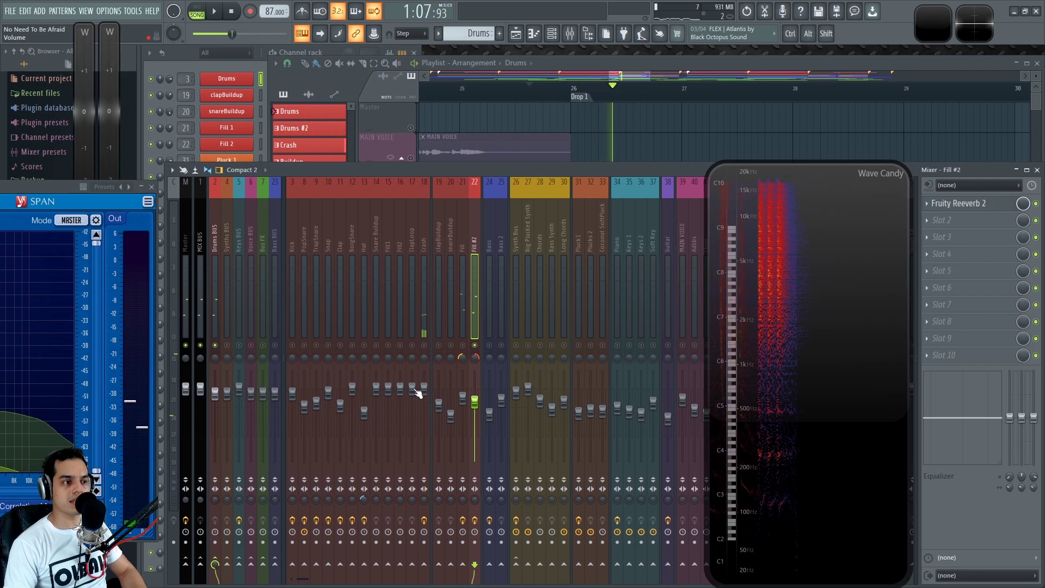
pyautogui.keyDown('ctrl'); pyautogui.click(462, 345); pyautogui.keyUp('ctrl')
pyautogui.keyDown('ctrl'); pyautogui.click(463, 346); pyautogui.keyUp('ctrl')
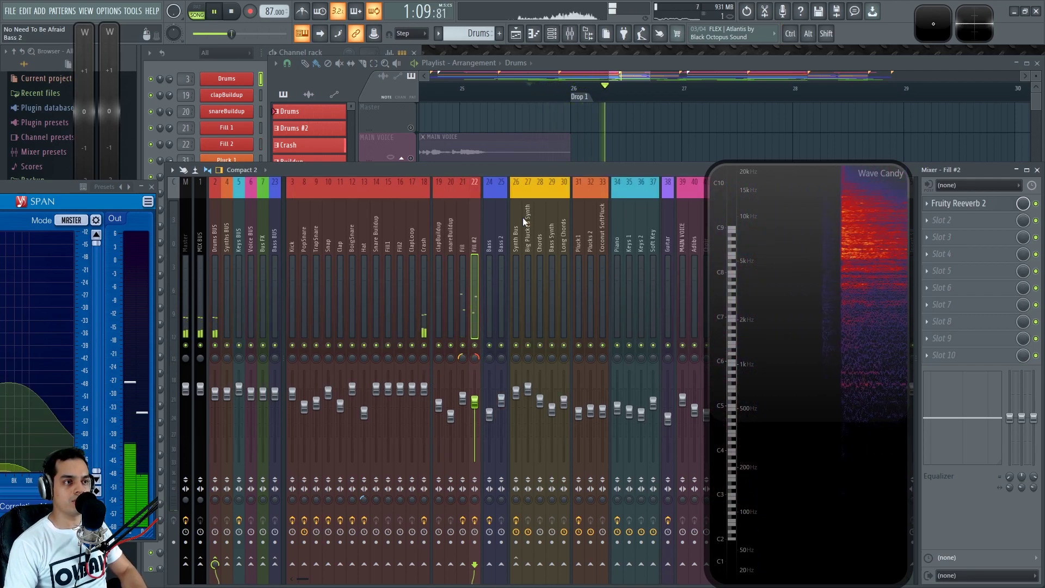
# Step: Solo Track 9 in the playlist and play the clapBuildup clip from the Subida marker
pyautogui.click(653, 154)
pyautogui.press('space')
pyautogui.scroll(-3, 649, 158)
pyautogui.moveTo(559, 311); pyautogui.dragTo(656, 287)
pyautogui.click(397, 339)
pyautogui.press('space')
pyautogui.scroll(-2, 538, 294)
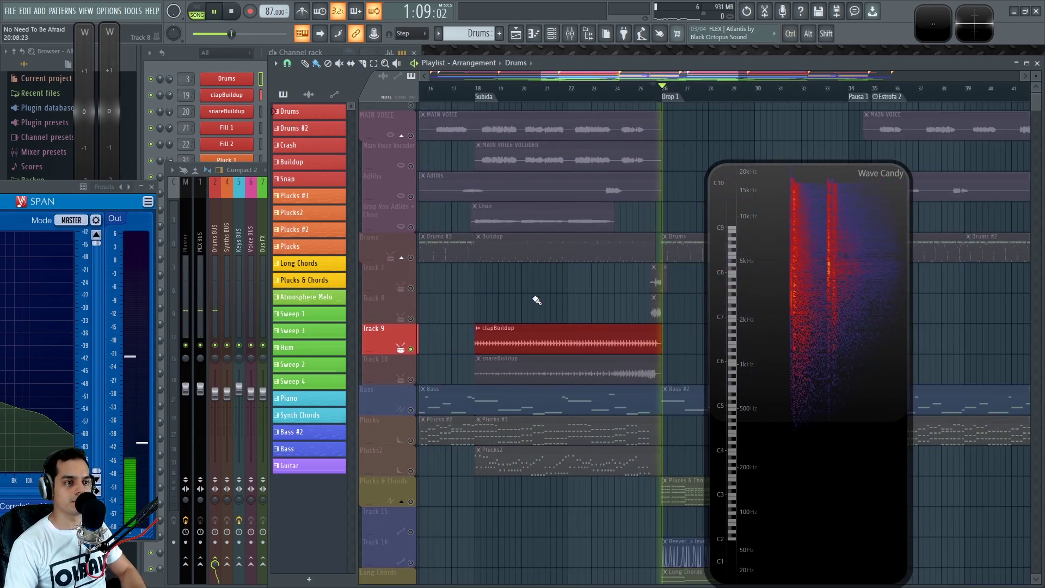
pyautogui.press('space')
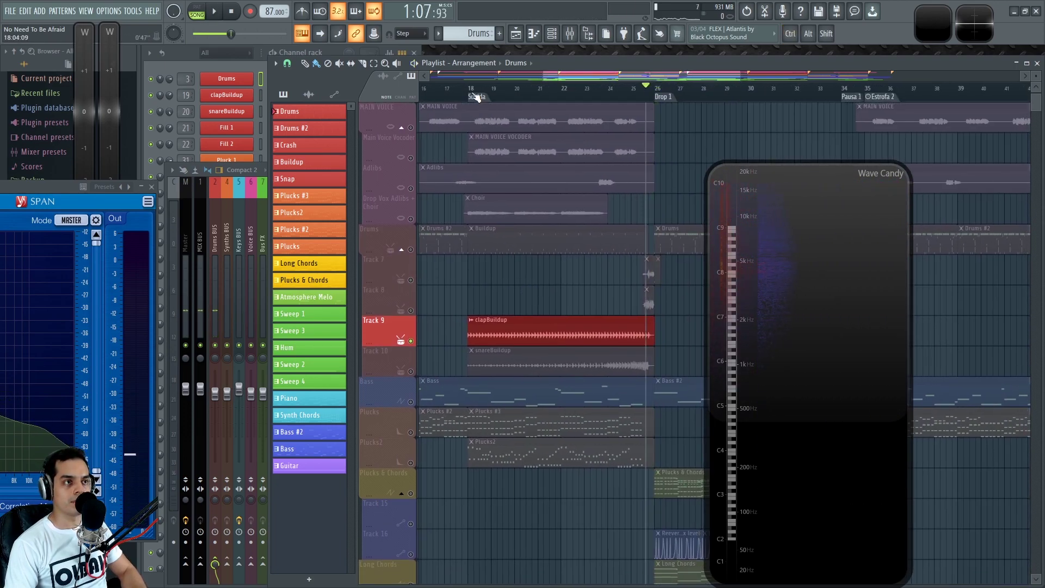
pyautogui.click(476, 96)
pyautogui.press('space')
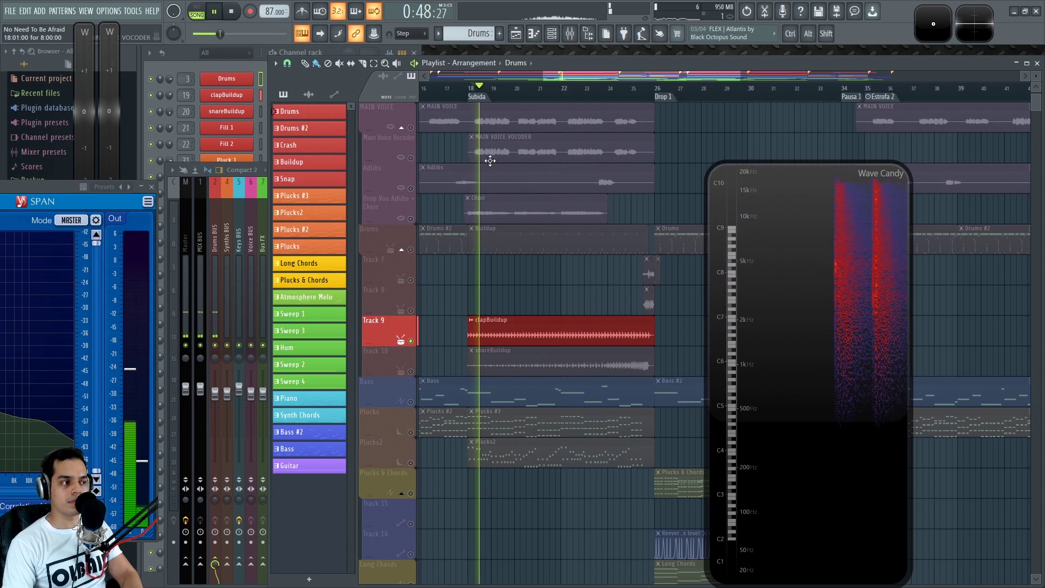
# Step: Add Track 10 to the solo, pan clapBuildup left and snareBuildup 45% right, and listen to both
pyautogui.press('F9')
pyautogui.click(441, 227)
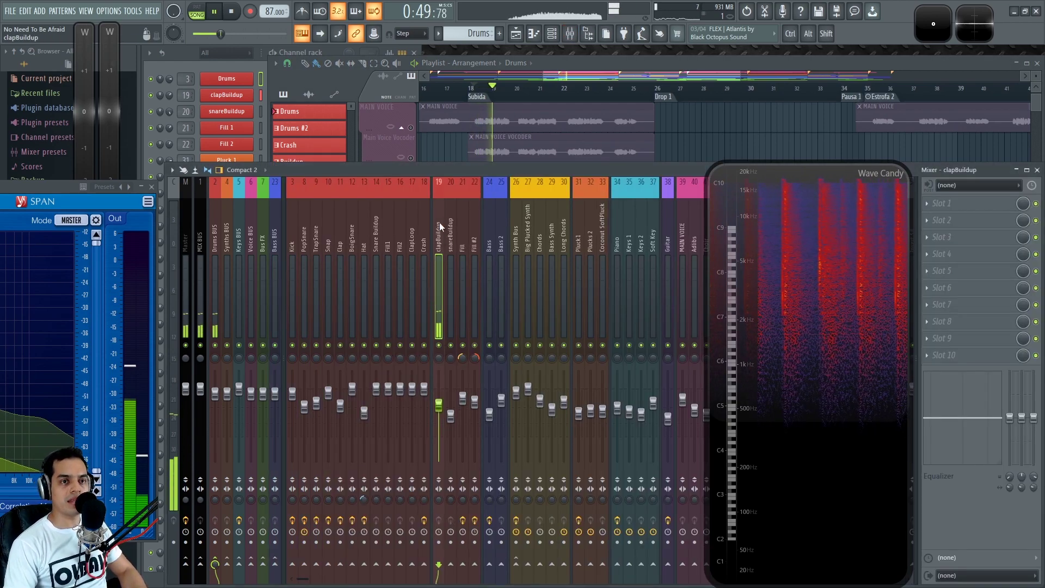
pyautogui.click(714, 144)
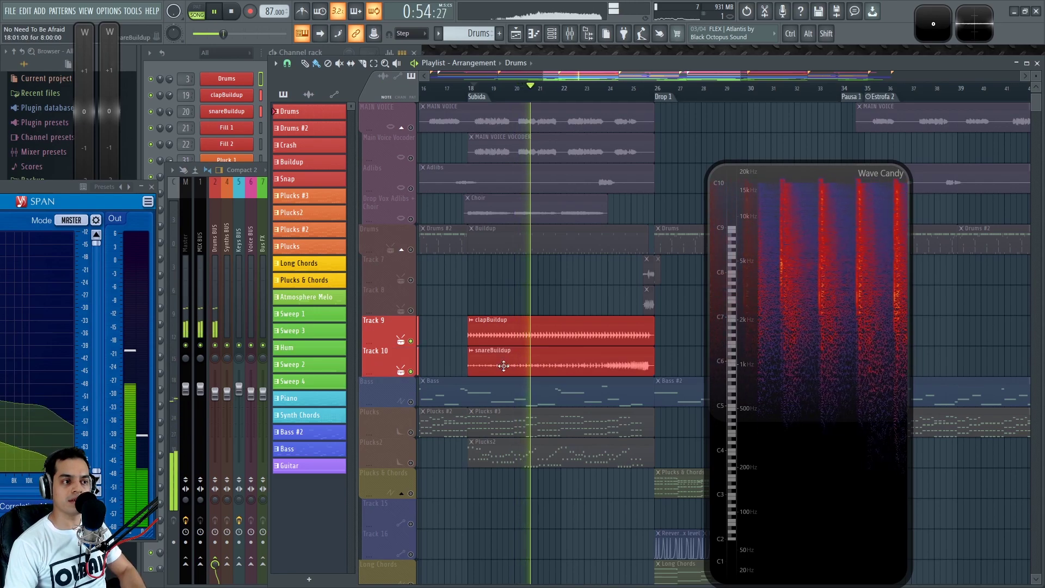
pyautogui.press('F9')
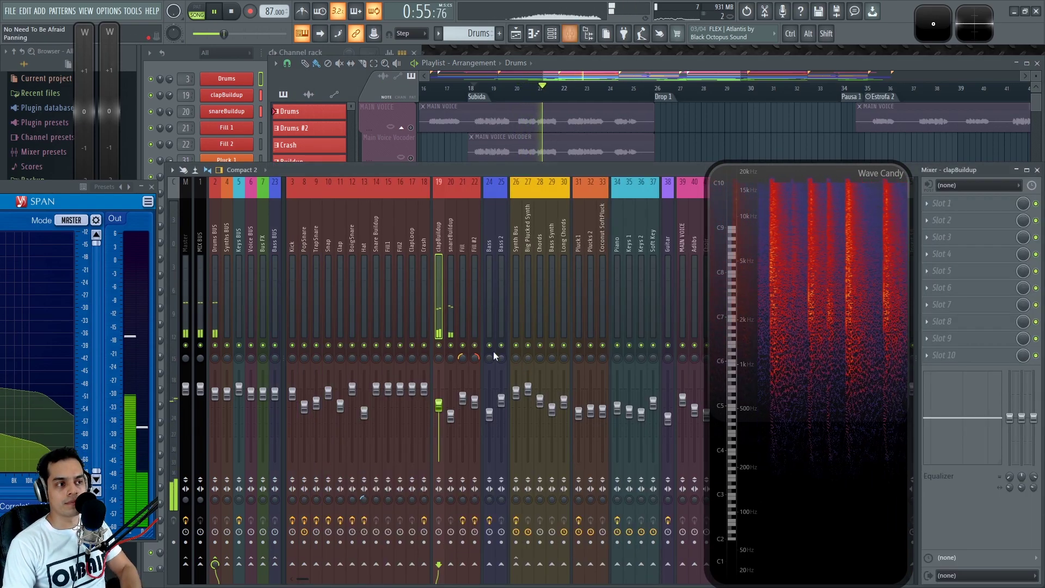
pyautogui.keyDown('ctrl'); pyautogui.click(452, 345); pyautogui.keyUp('ctrl')
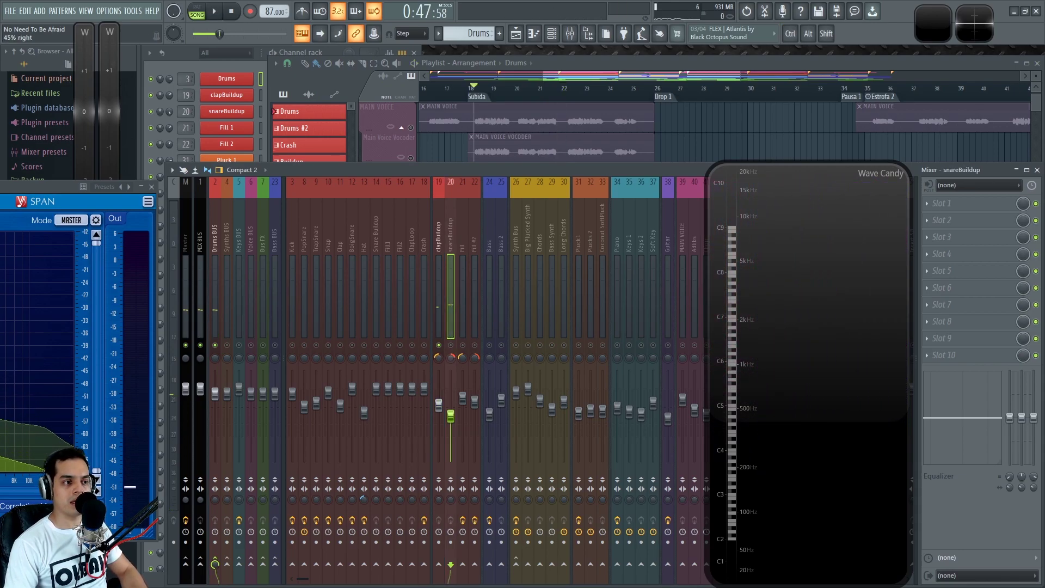
pyautogui.keyDown('ctrl'); pyautogui.click(442, 348); pyautogui.keyUp('ctrl')
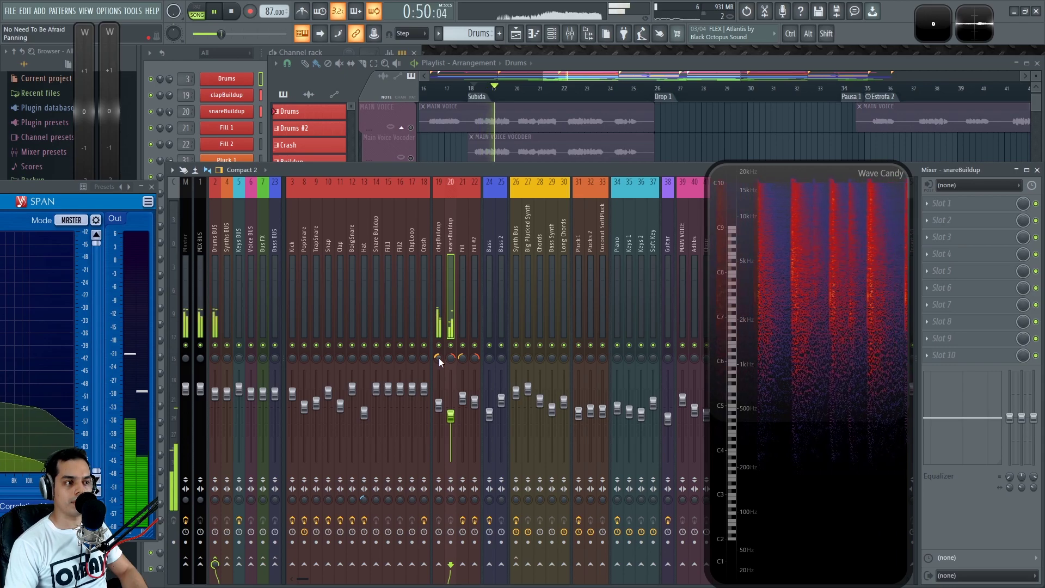
# Step: Restore all playlist tracks and play the full mix from the Subida section with the mixer open
pyautogui.press('F9')
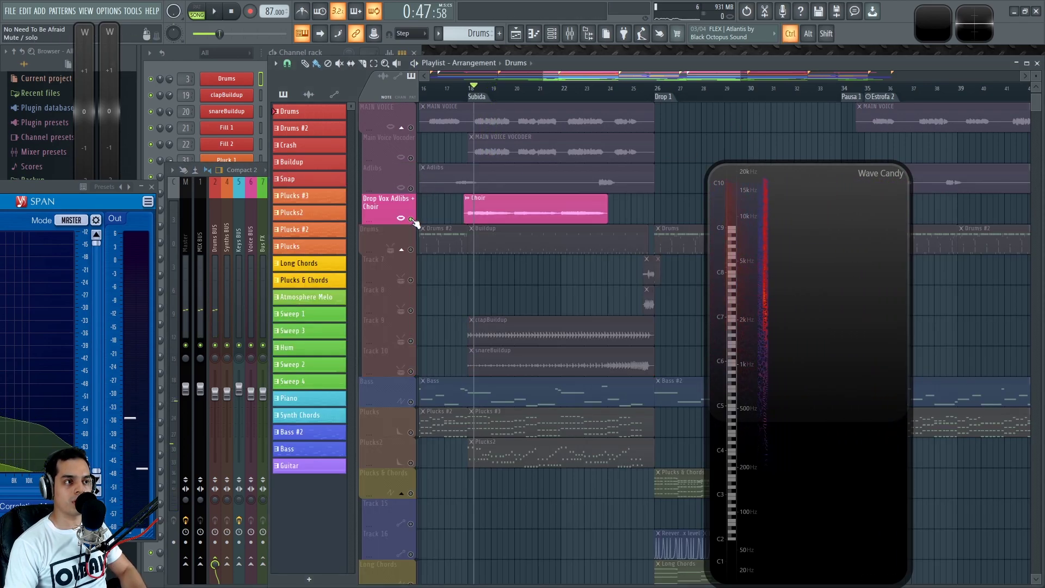
pyautogui.press('space')
pyautogui.press('F9')
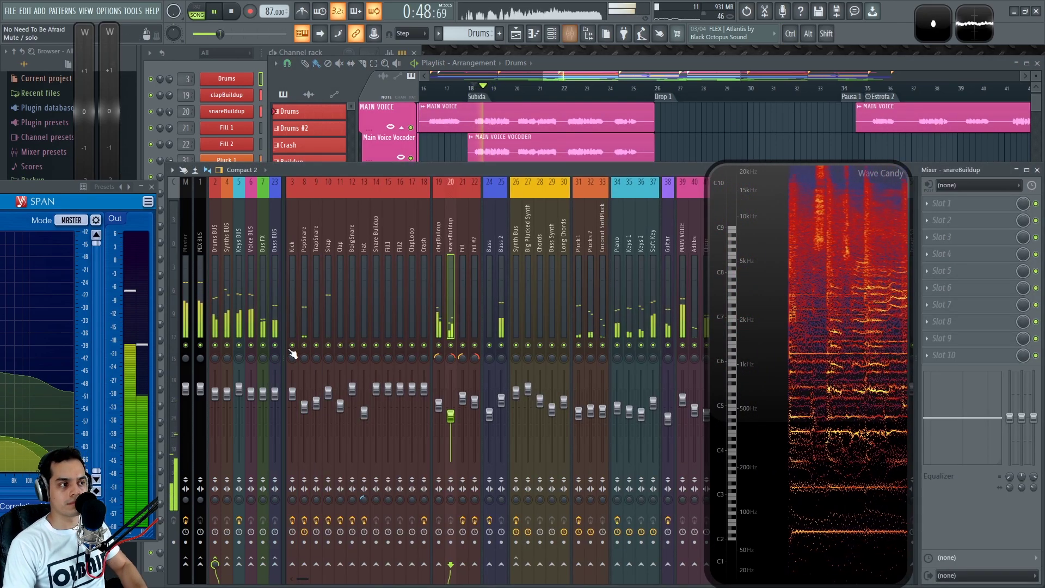
# Step: Solo the Drums BUS group, mute clapBuildup and snareBuildup, and isolate the Fill1 mixer track
pyautogui.keyDown('alt'); pyautogui.rightClick(215, 346); pyautogui.keyUp('alt')
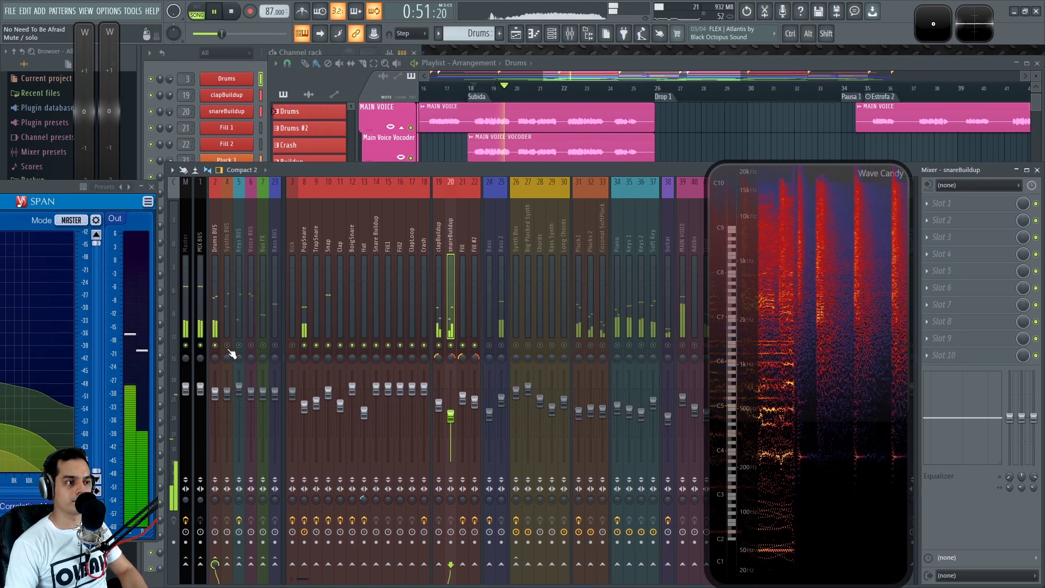
pyautogui.click(439, 345)
pyautogui.click(451, 346)
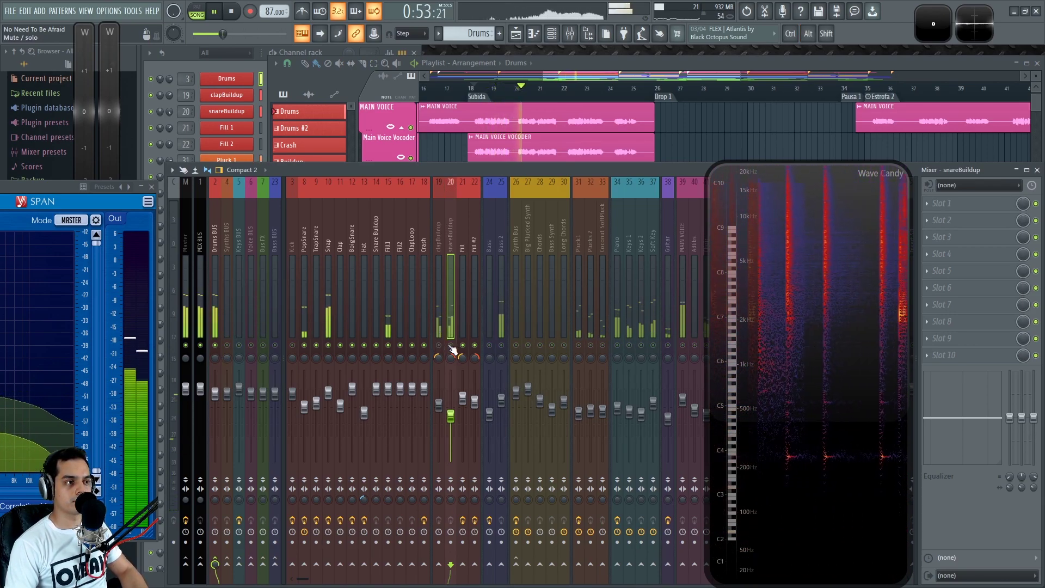
pyautogui.click(389, 239)
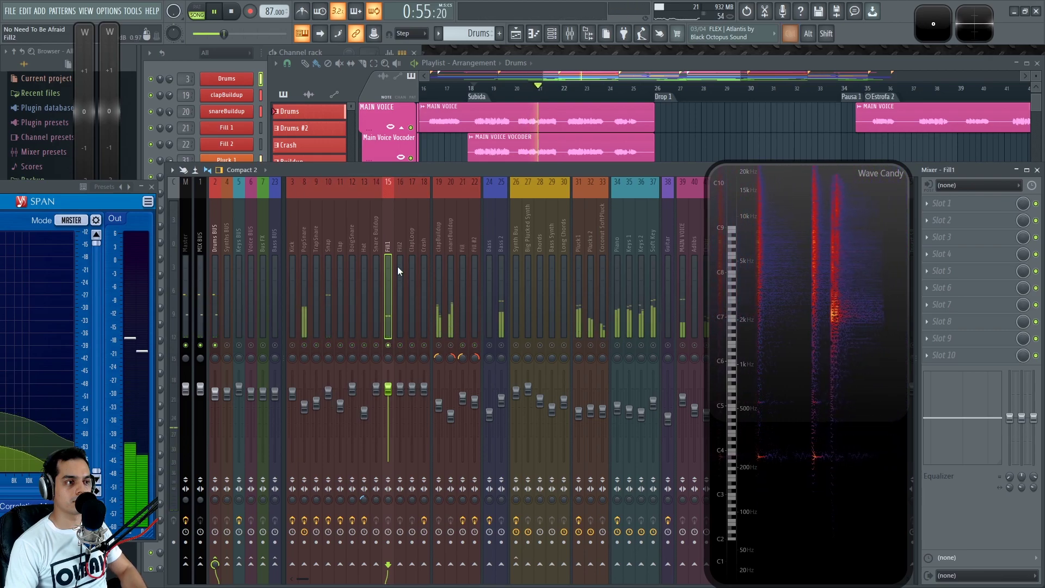
# Step: Copy the Snap track's Fruity Reeverb 2 onto the Fill1 track
pyautogui.click(328, 237)
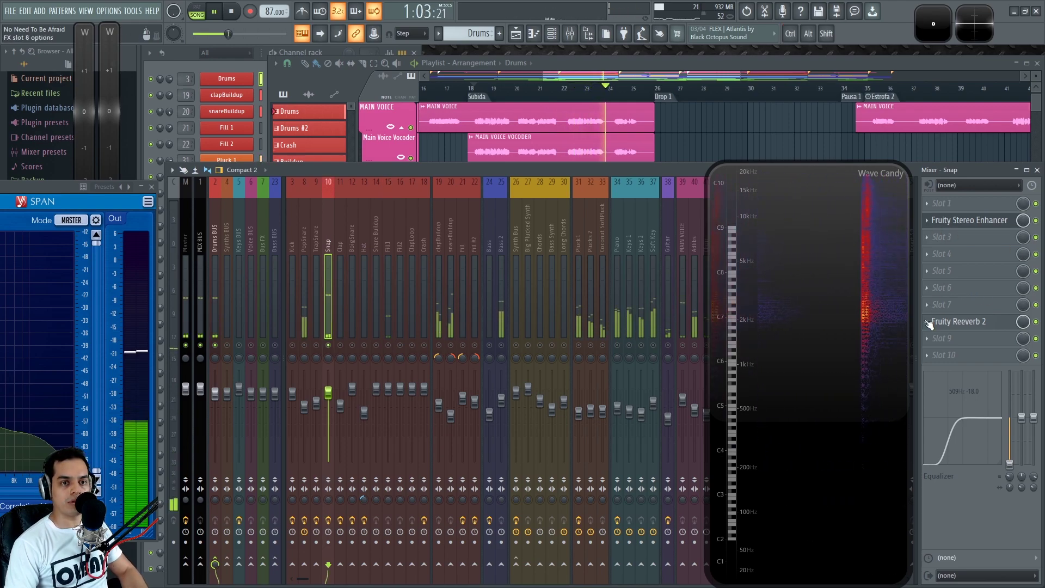
pyautogui.rightClick(947, 321)
pyautogui.moveTo(942, 377); pyautogui.dragTo(386, 237)
pyautogui.click(390, 265)
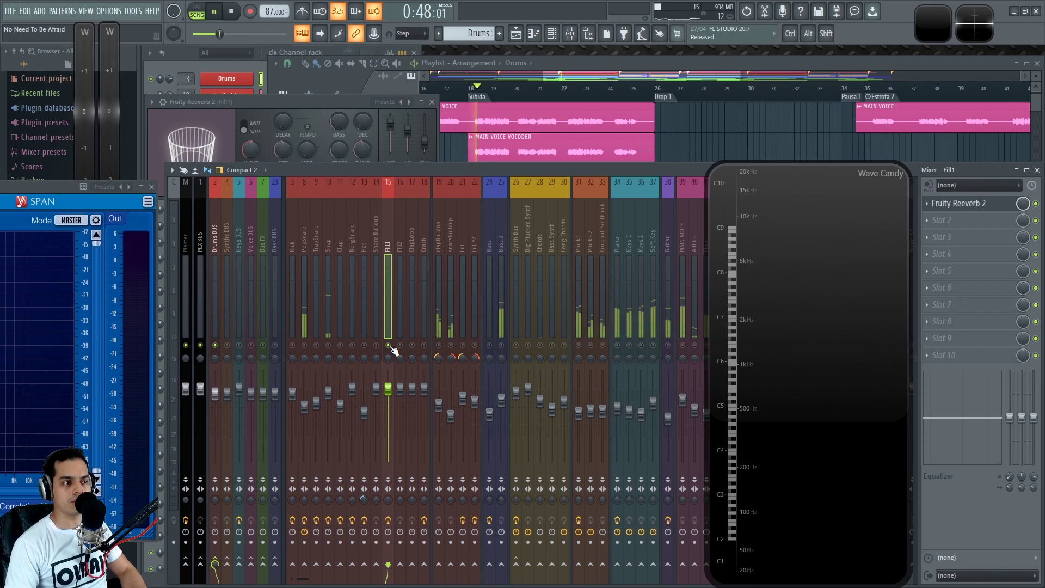
# Step: Play from the Subida and Drop 1 sections with Fill1 soloed to find where it sounds
pyautogui.rightClick(701, 131)
pyautogui.scroll(1, 506, 230)
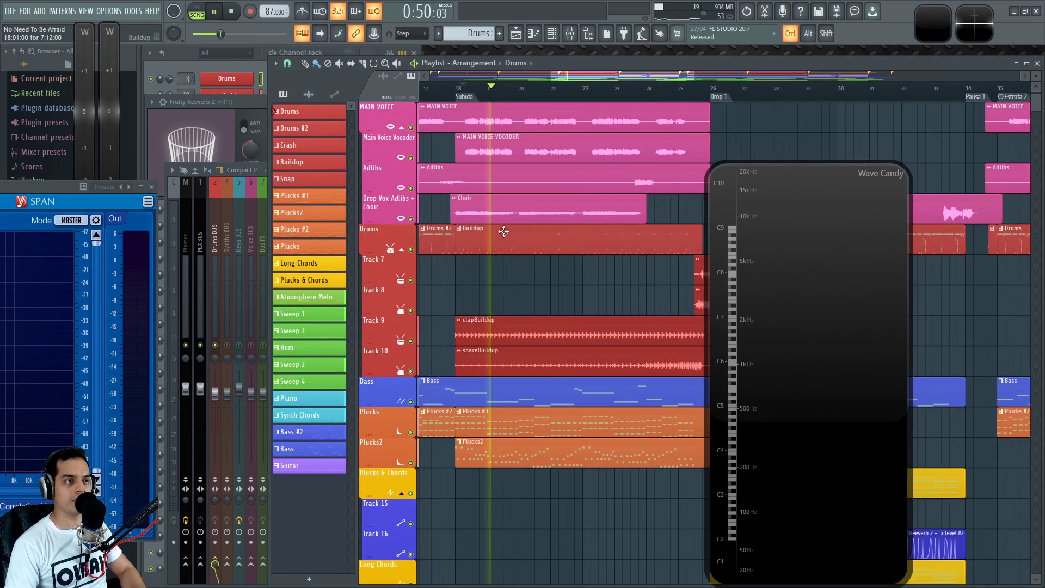
pyautogui.click(456, 91)
pyautogui.scroll(-2, 559, 319)
pyautogui.moveTo(576, 300); pyautogui.dragTo(554, 304)
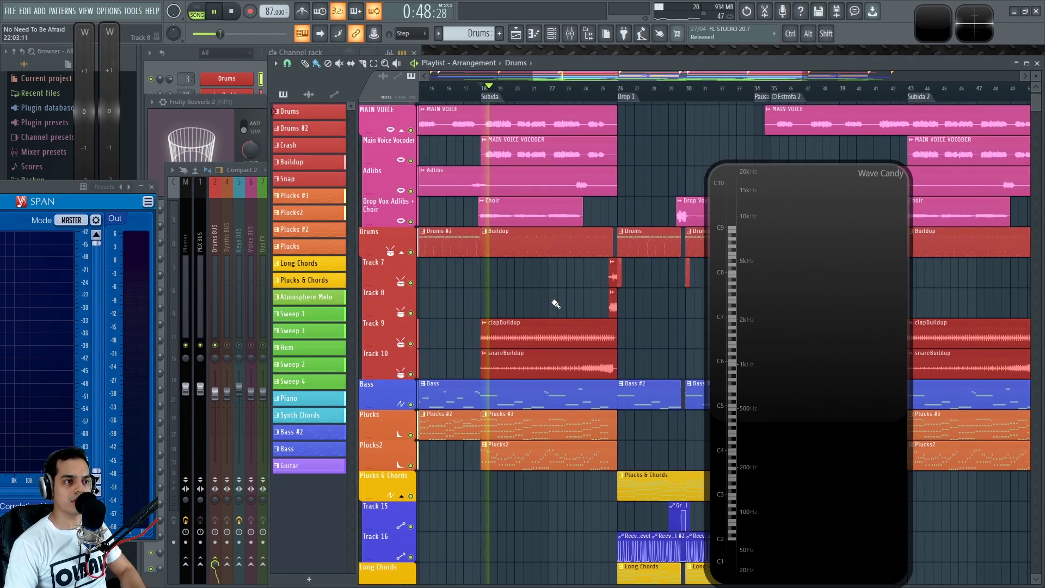
pyautogui.click(452, 89)
pyautogui.moveTo(498, 284); pyautogui.dragTo(568, 299)
pyautogui.scroll(1, 576, 295)
pyautogui.click(655, 91)
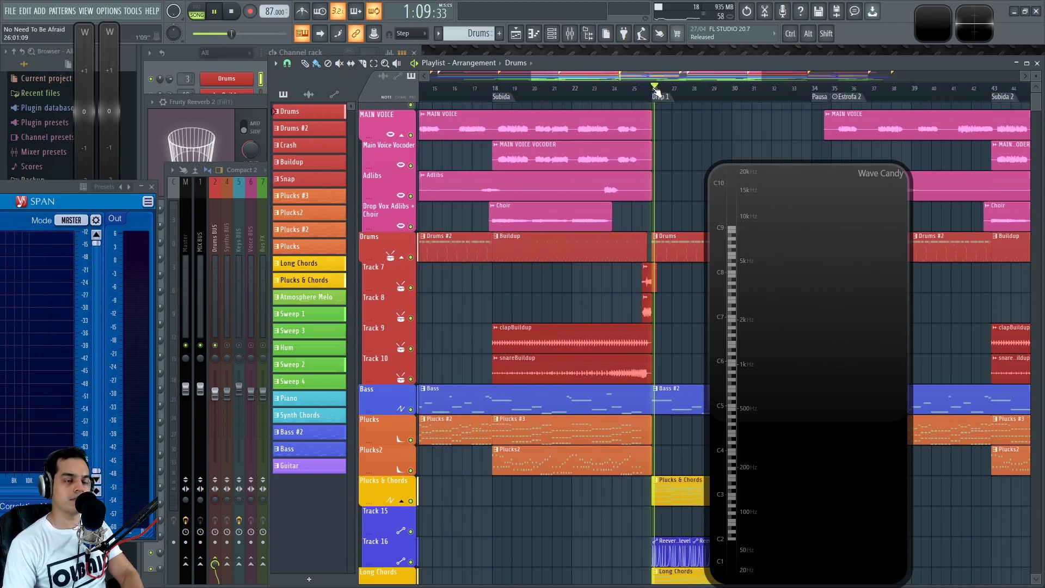
# Step: Restore all mixer tracks and replay the full mix from the Subida marker
pyautogui.press('F9')
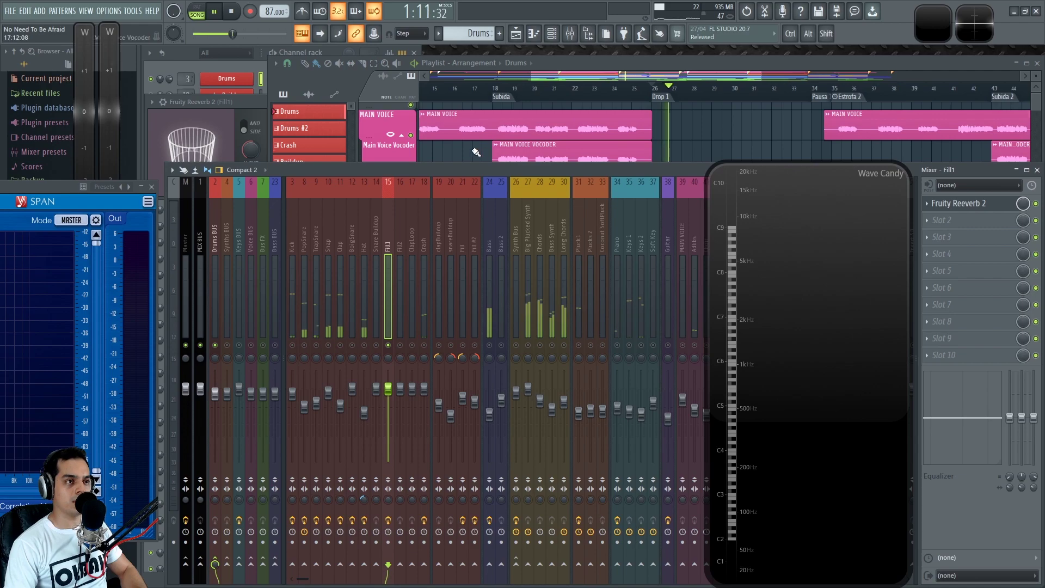
pyautogui.press('F9')
pyautogui.click(495, 90)
pyautogui.press('F9')
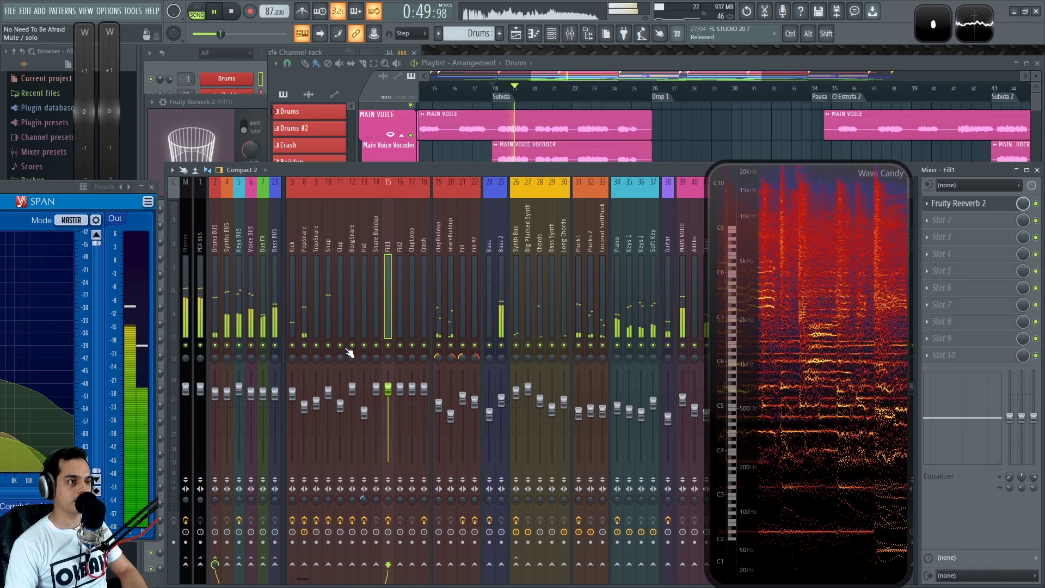
# Step: Solo the clapBuildup and snareBuildup playlist tracks from Subida and set the clapBuildup panning to 18% left
pyautogui.rightClick(684, 146)
pyautogui.scroll(3, 509, 324)
pyautogui.press('space')
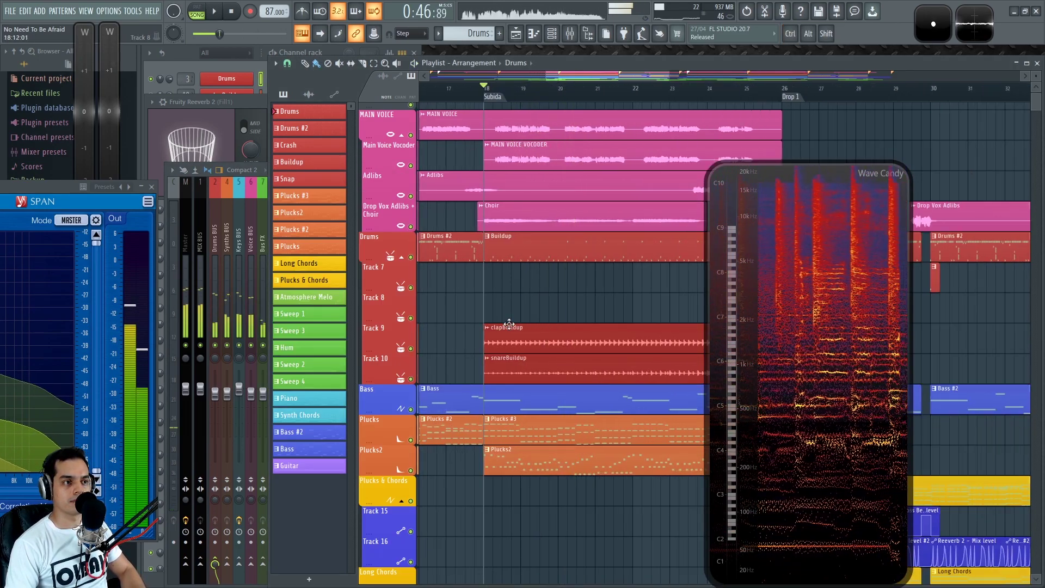
pyautogui.rightClick(411, 349)
pyautogui.click(411, 379)
pyautogui.press('space')
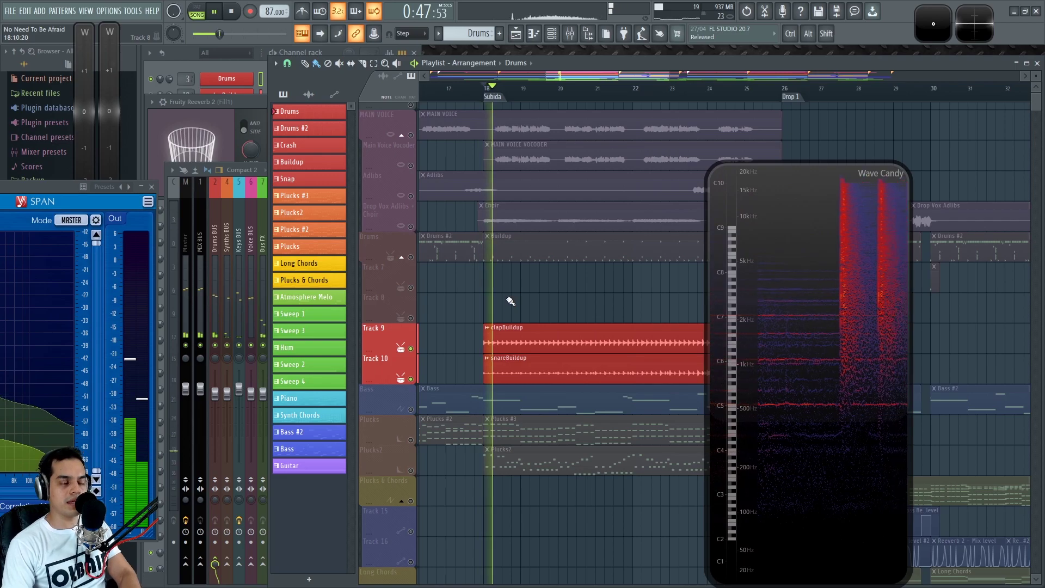
pyautogui.press('F9')
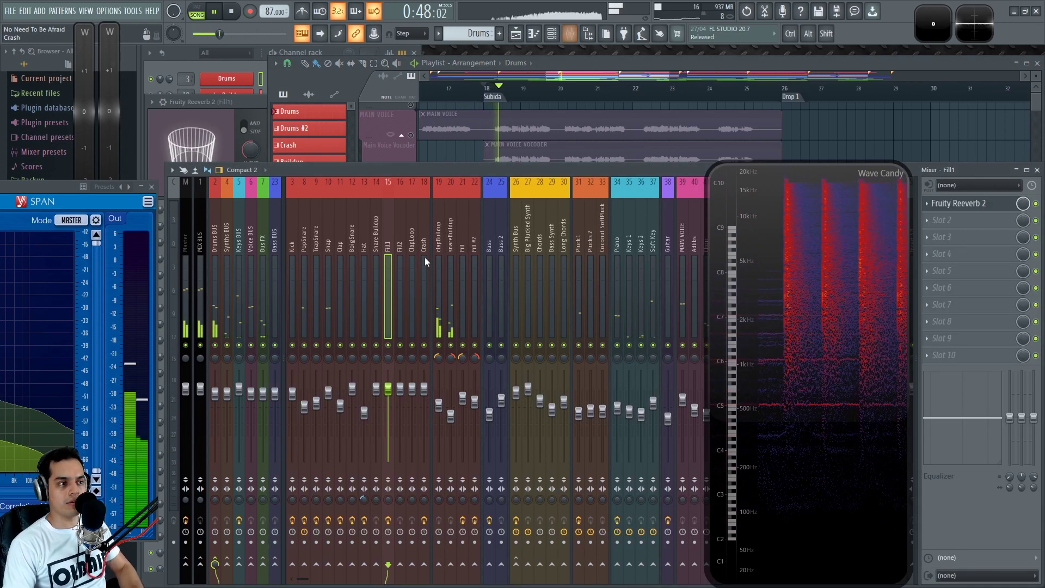
pyautogui.click(438, 362)
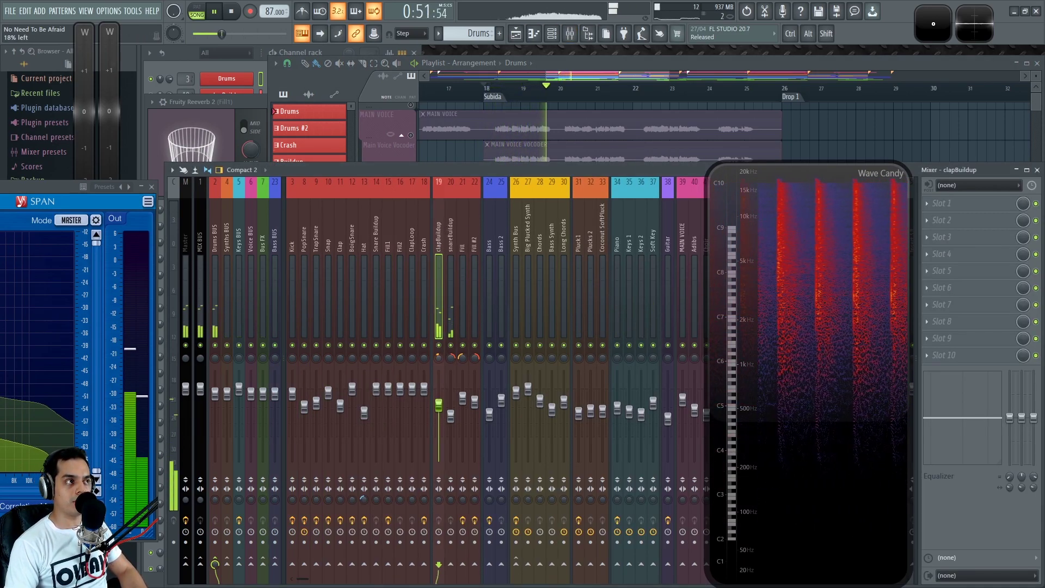
# Step: Adjust the snareBuildup mixer track's panning, re-enable all playlist tracks and play the full mix from the Subida marker
pyautogui.click(449, 363)
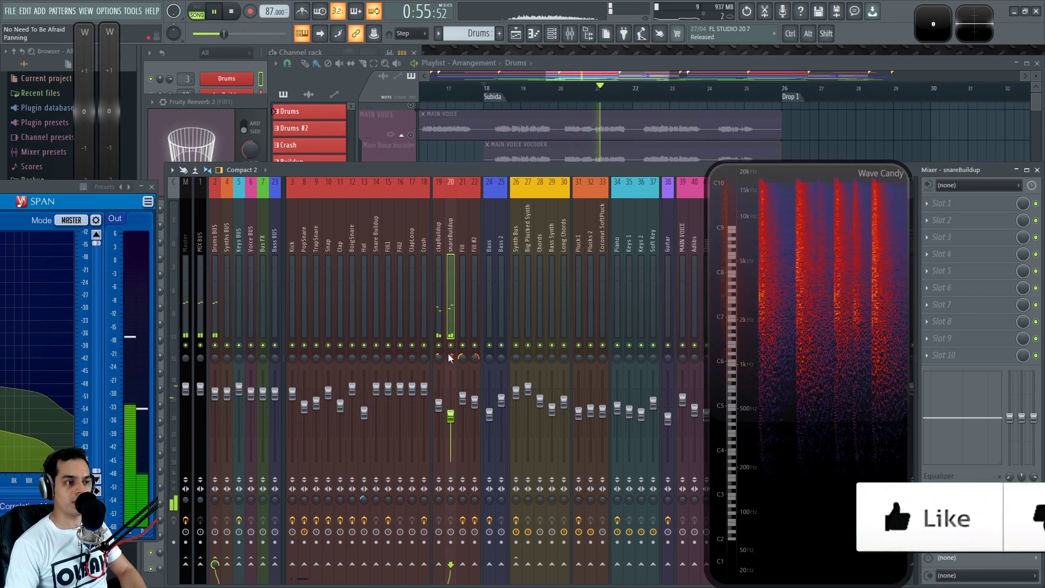
pyautogui.press('F5')
pyautogui.press('space')
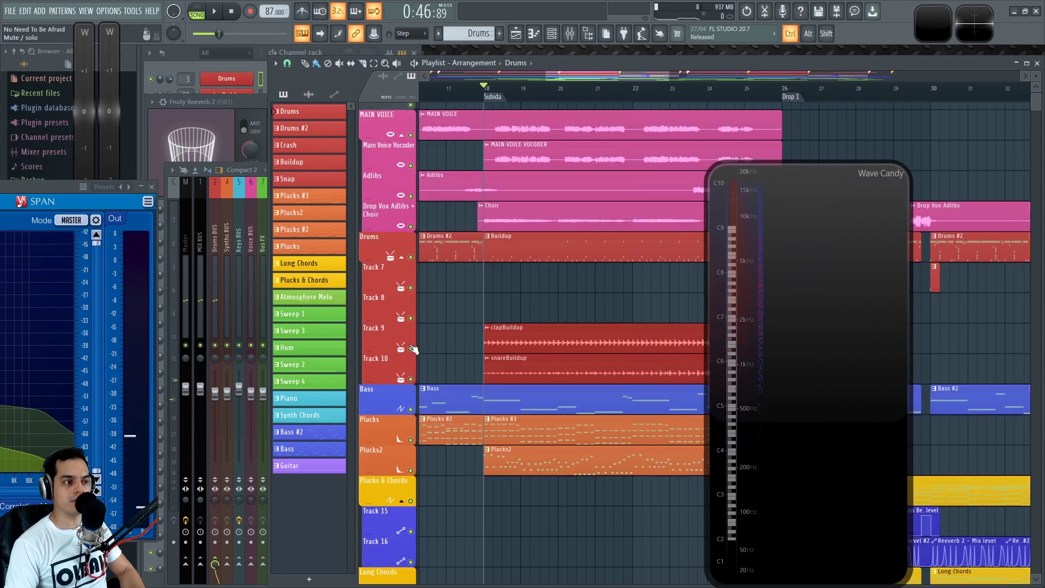
pyautogui.press('space')
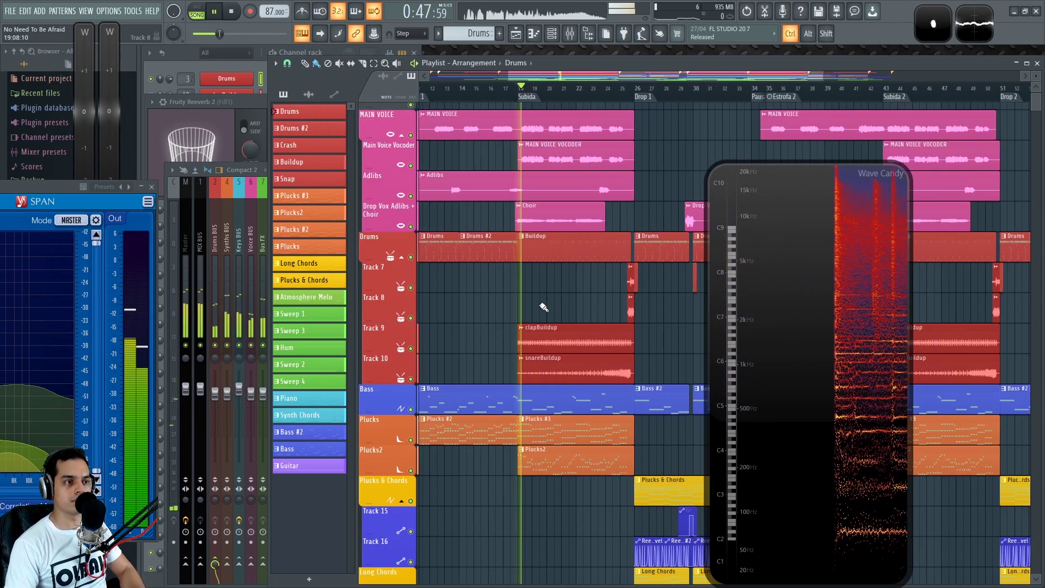
pyautogui.scroll(-3, 540, 308)
pyautogui.press('F9')
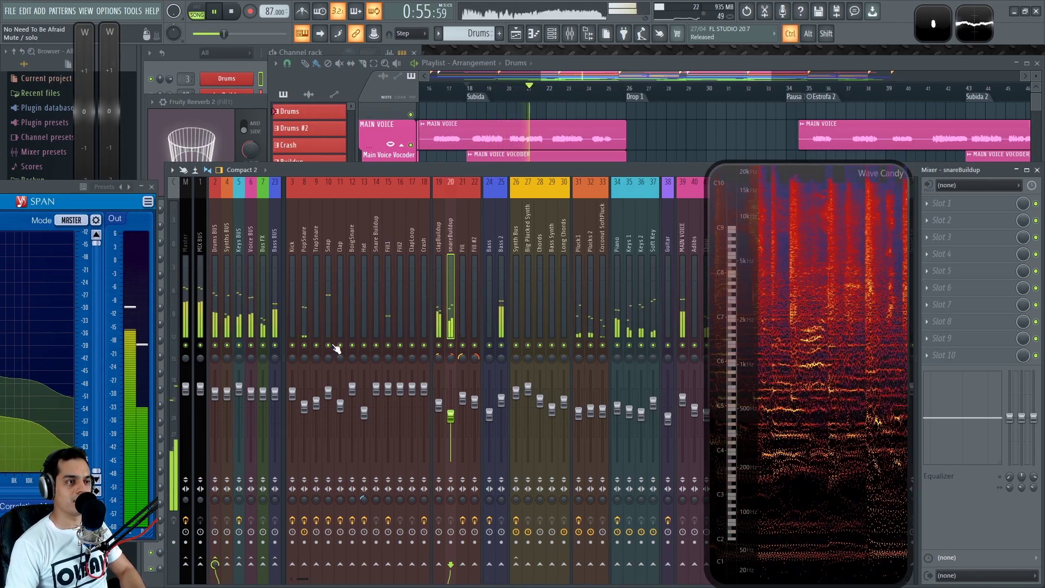
# Step: Audition Fill1 alone and with Snap from around bar 21, check Fill1's Fruity Reeverb 2, and restore all mixer tracks
pyautogui.rightClick(389, 346)
pyautogui.click(661, 64)
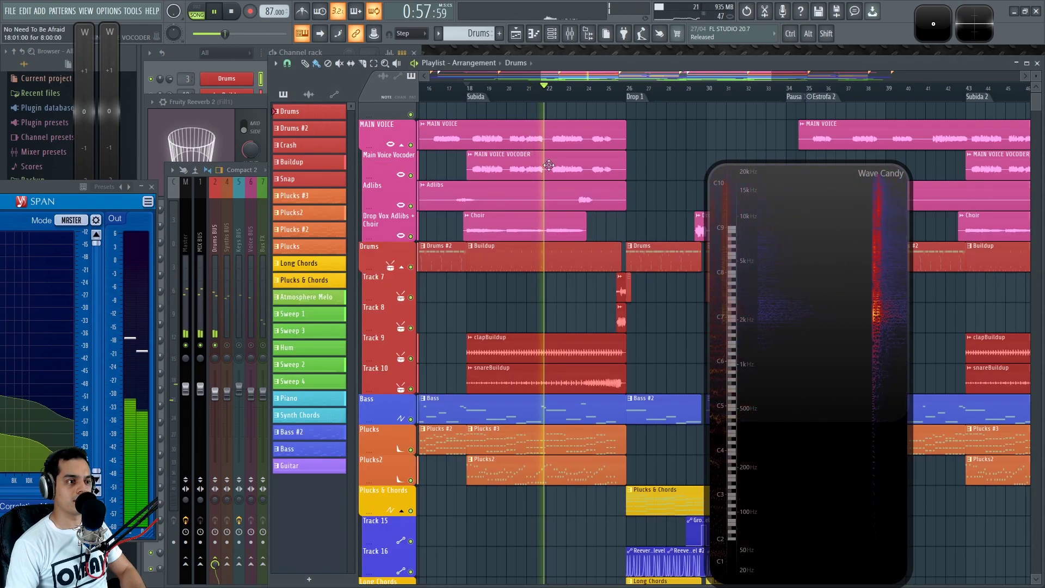
pyautogui.scroll(2, 536, 92)
pyautogui.click(533, 88)
pyautogui.press('F9')
pyautogui.press('space')
pyautogui.click(390, 240)
pyautogui.press('space')
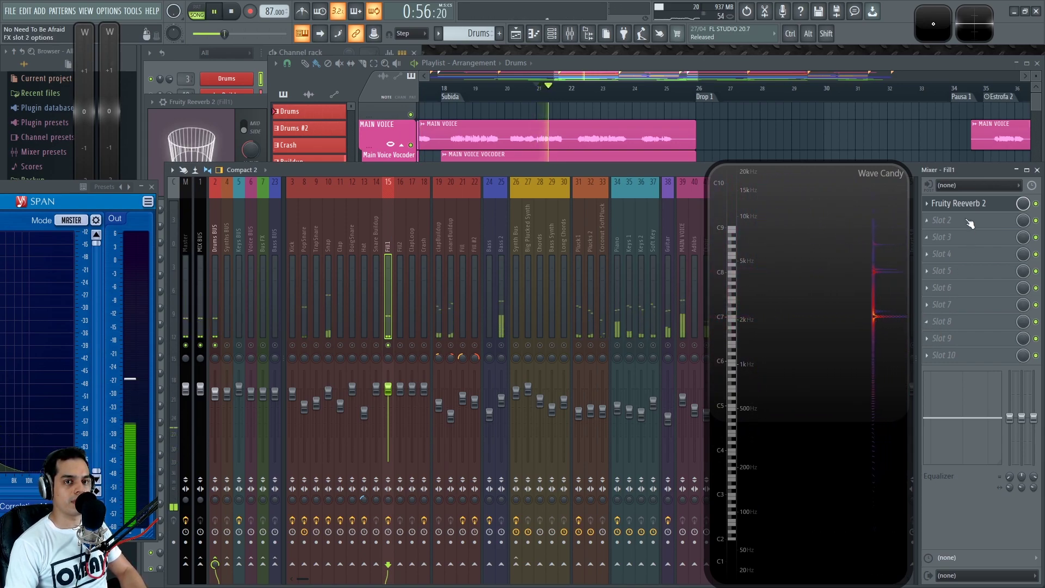
pyautogui.click(977, 204)
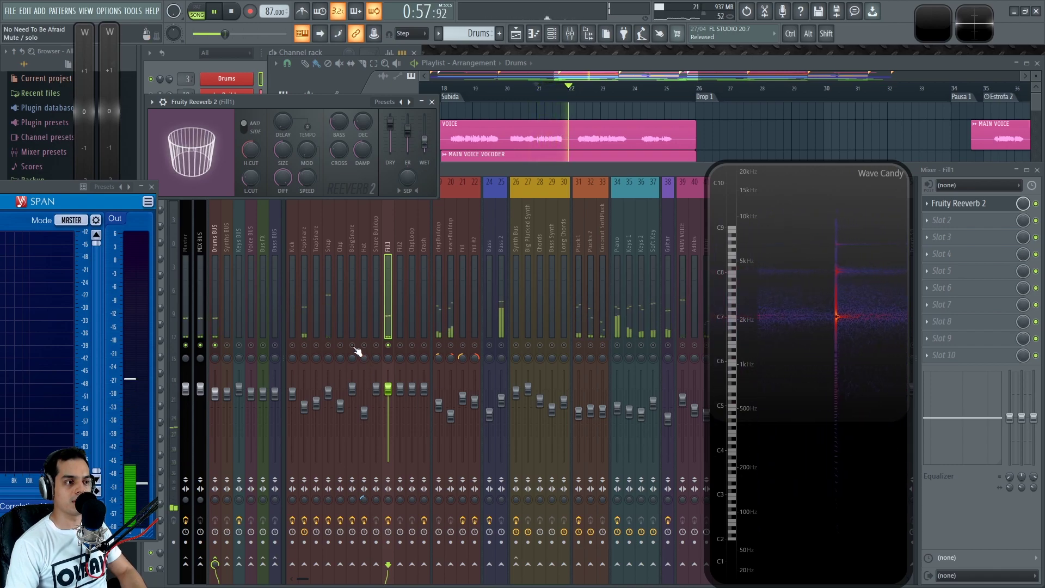
pyautogui.click(323, 350)
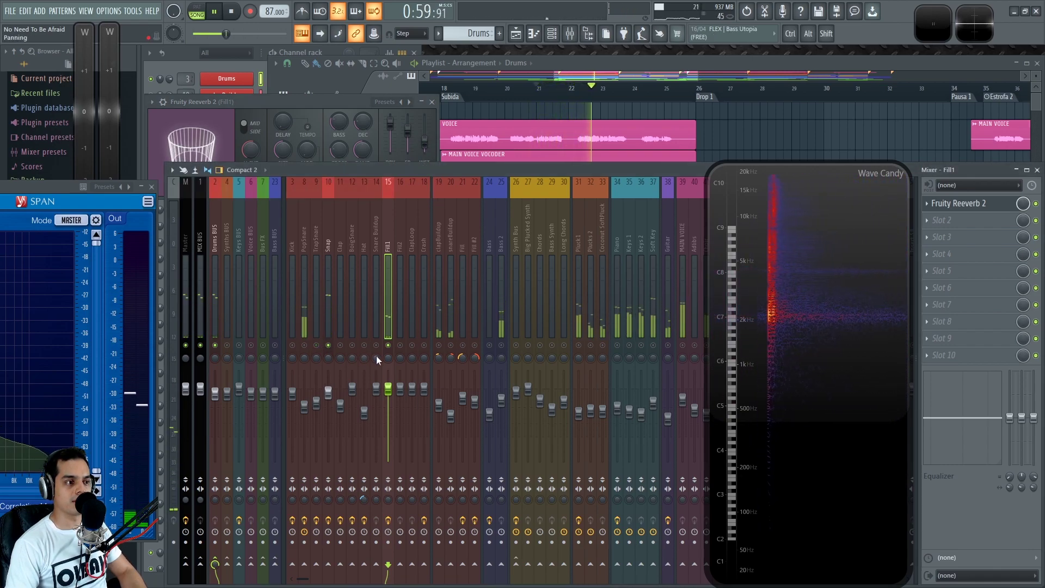
pyautogui.rightClick(390, 346)
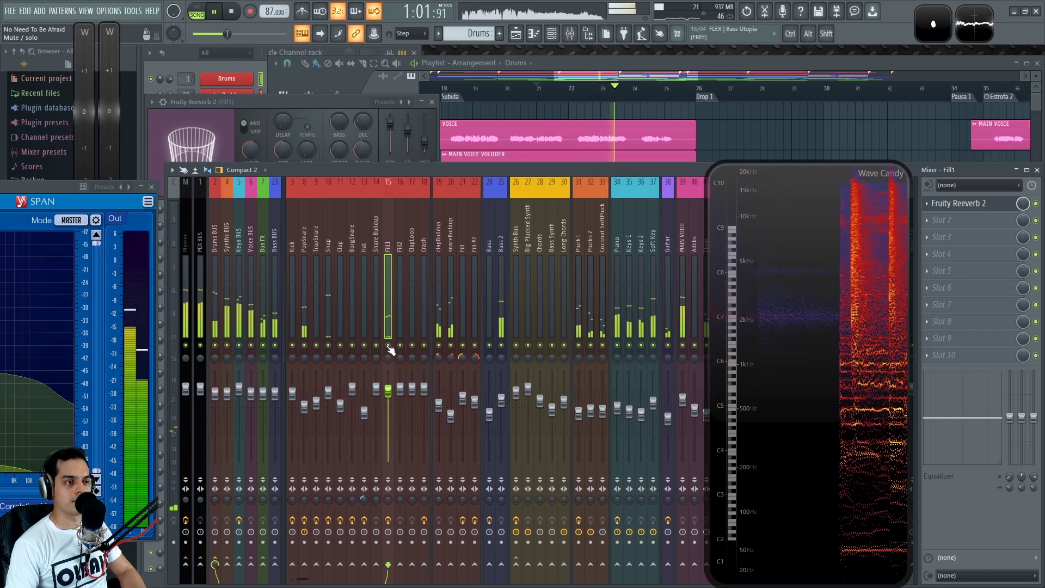
# Step: Listen to the full mix through Drop 1 while surveying the playlist arrangement, and return to the mixer
pyautogui.middleClick(762, 133)
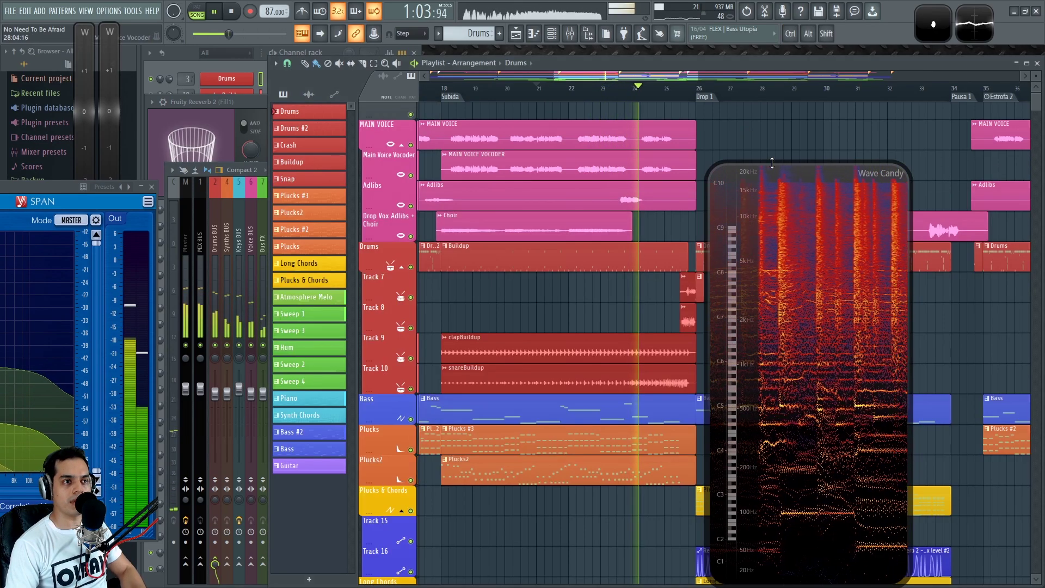
pyautogui.scroll(-3, 763, 132)
pyautogui.moveTo(772, 130); pyautogui.dragTo(584, 84)
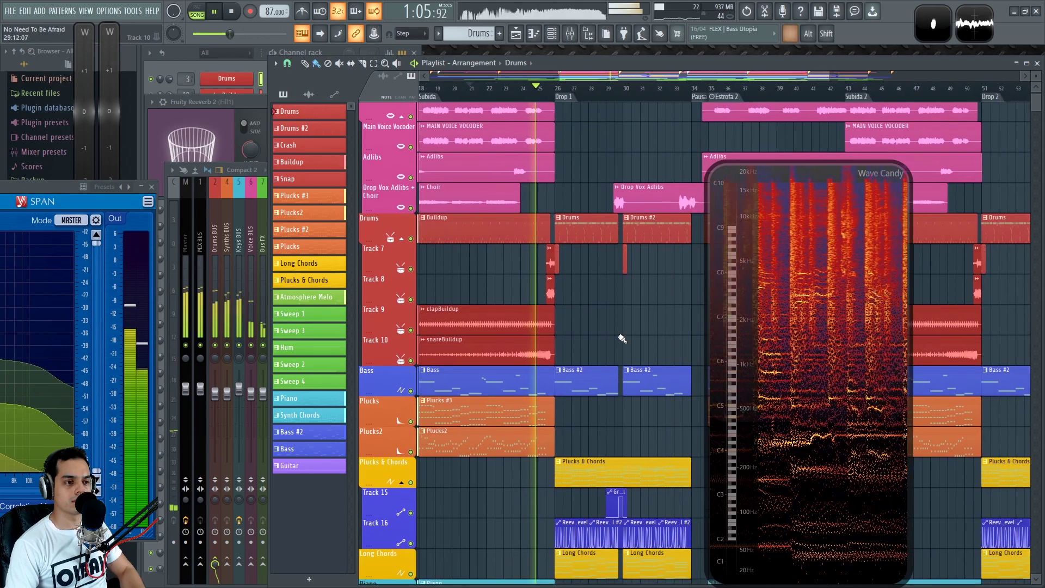
pyautogui.scroll(-7, 622, 339)
pyautogui.scroll(-3, 598, 315)
pyautogui.scroll(3, 630, 283)
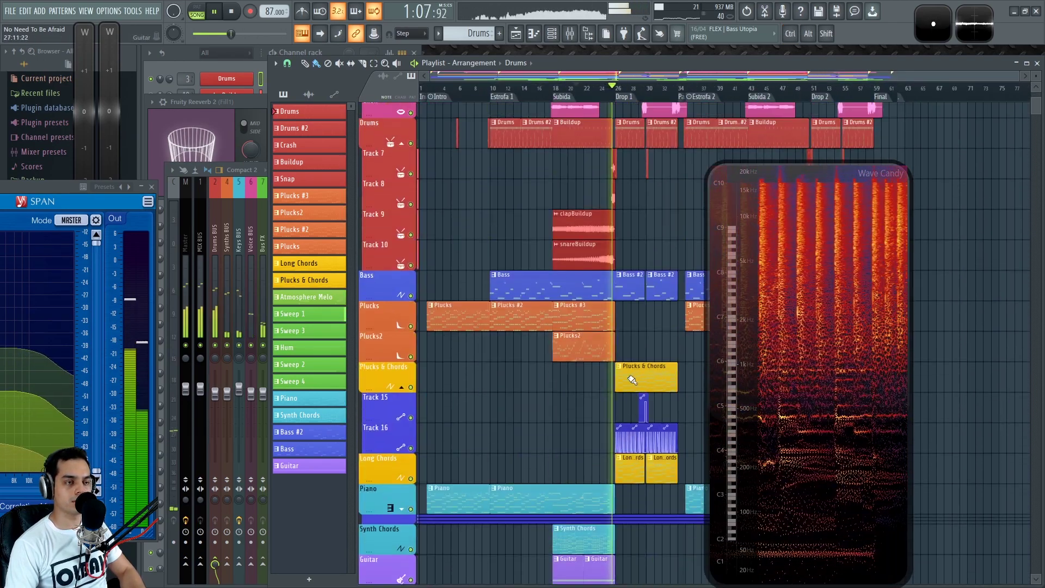
pyautogui.scroll(5, 632, 233)
pyautogui.moveTo(624, 199); pyautogui.dragTo(530, 261)
pyautogui.scroll(2, 523, 201)
pyautogui.moveTo(549, 195); pyautogui.dragTo(568, 193)
pyautogui.press('F9')
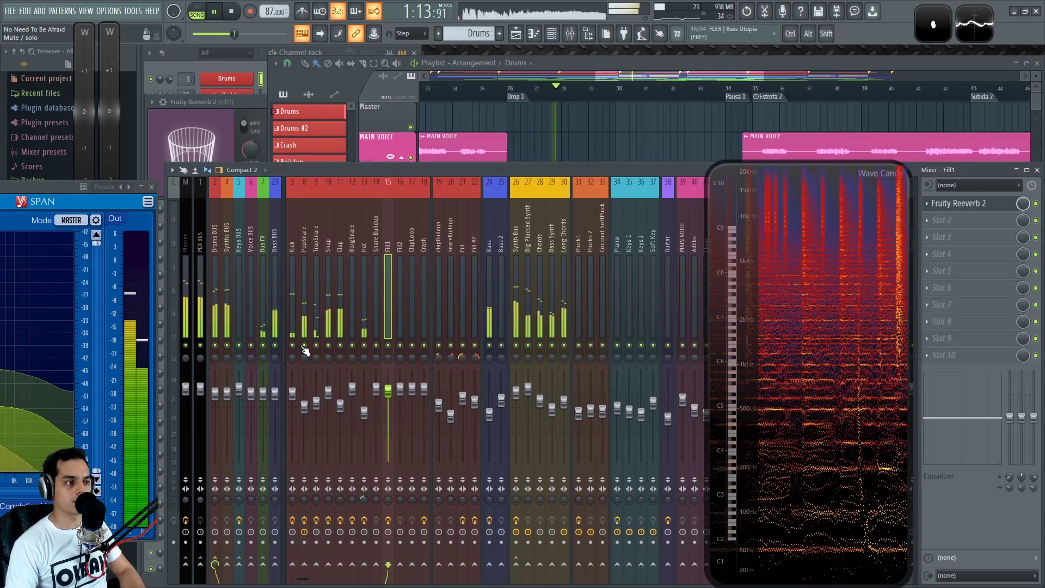
# Step: Solo the Drums BUS together with the drum tracks routed to it, select the bus and play the drums alone
pyautogui.rightClick(216, 345)
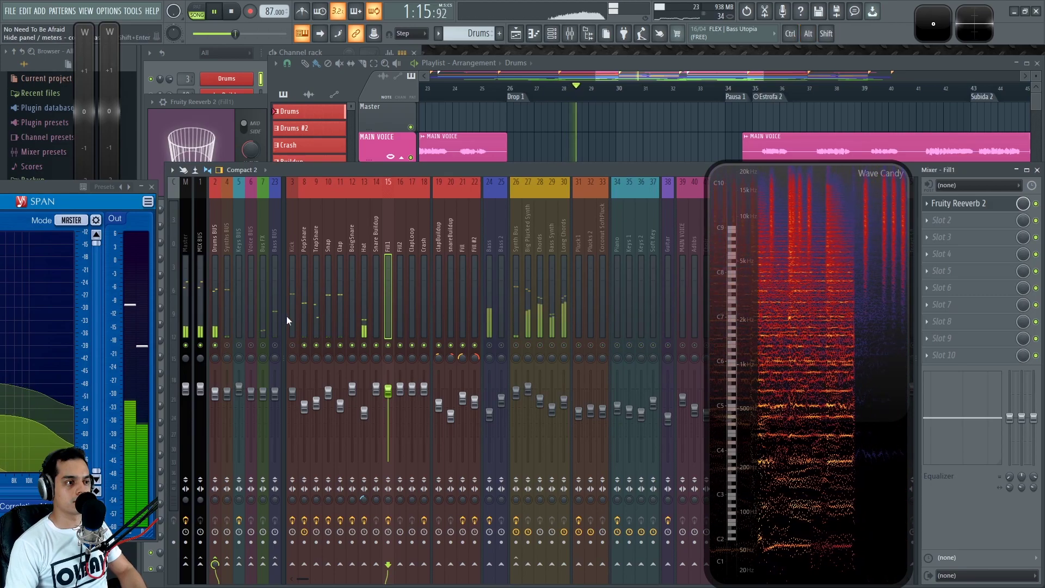
pyautogui.press('space')
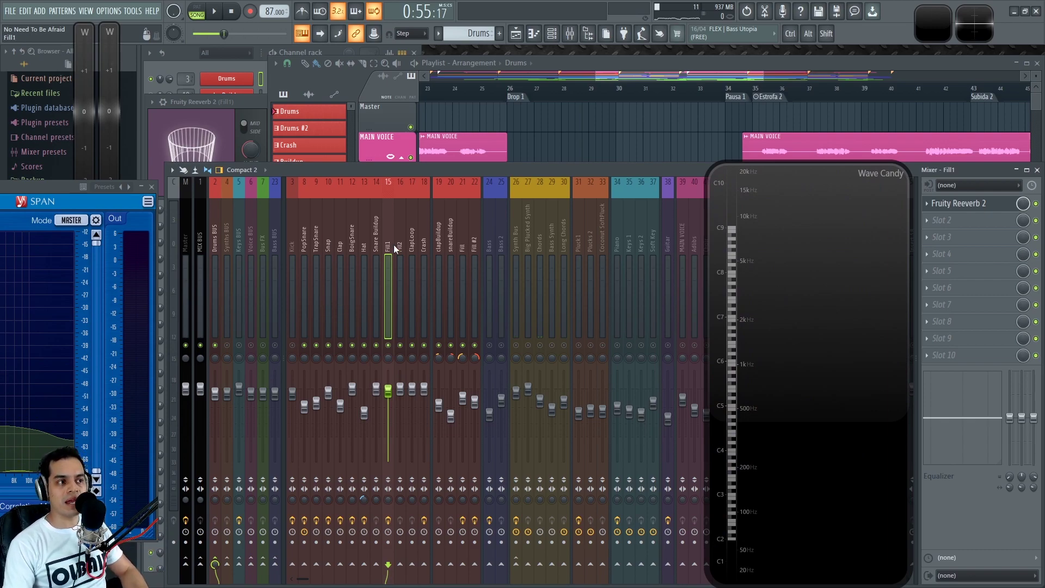
pyautogui.click(414, 245)
pyautogui.click(451, 242)
pyautogui.click(462, 241)
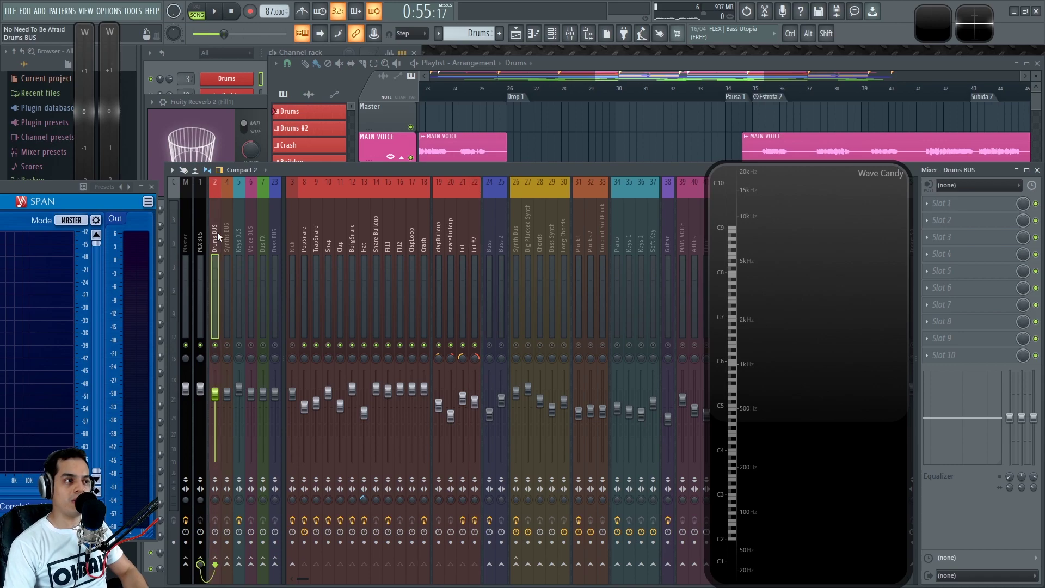
pyautogui.press('space')
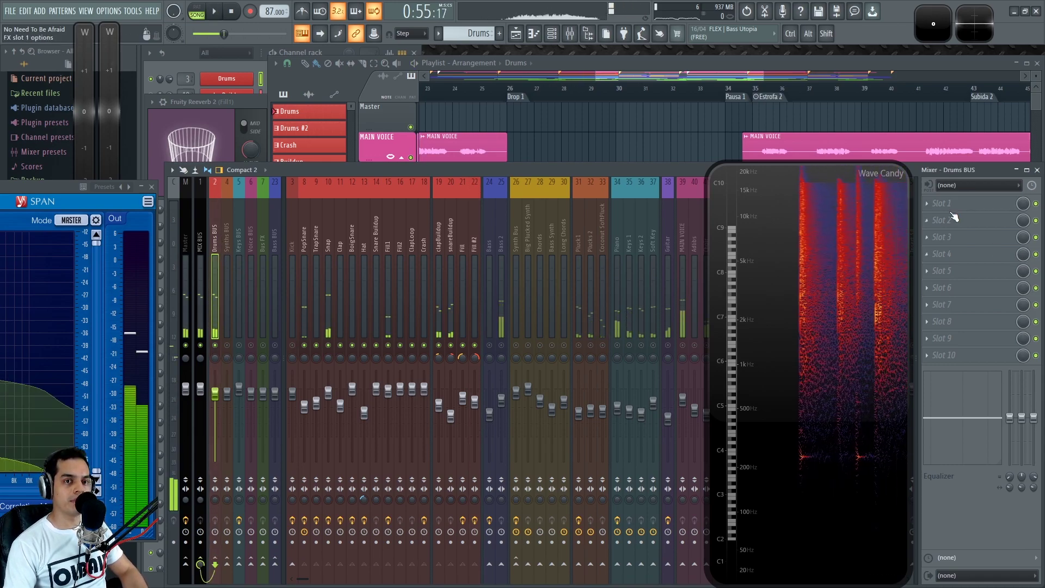
# Step: Load Fruity Blood Overdrive into the first effect slot of the Drums BUS and place its window over the mixer
pyautogui.click(933, 207)
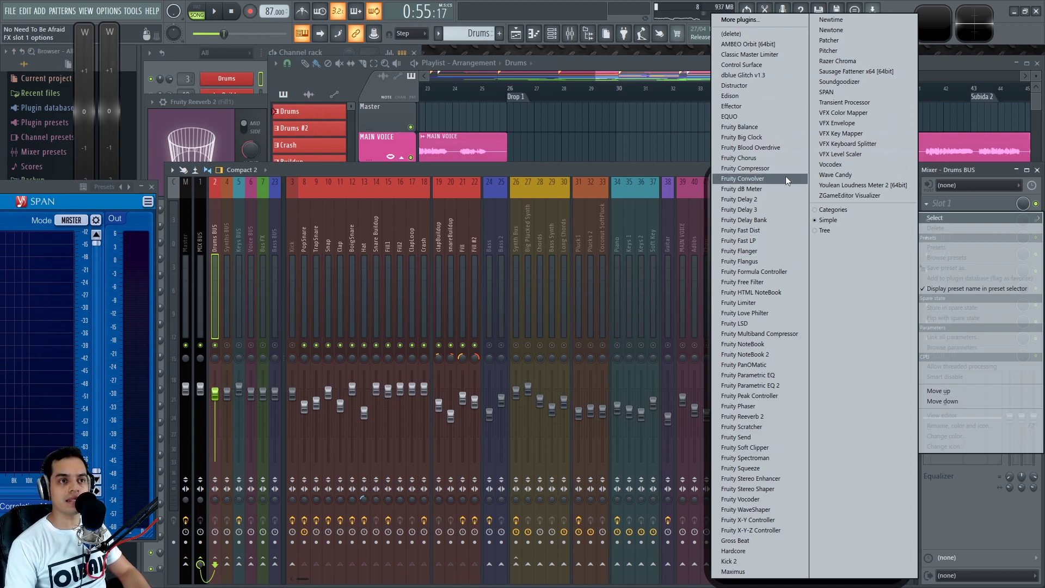
pyautogui.click(773, 147)
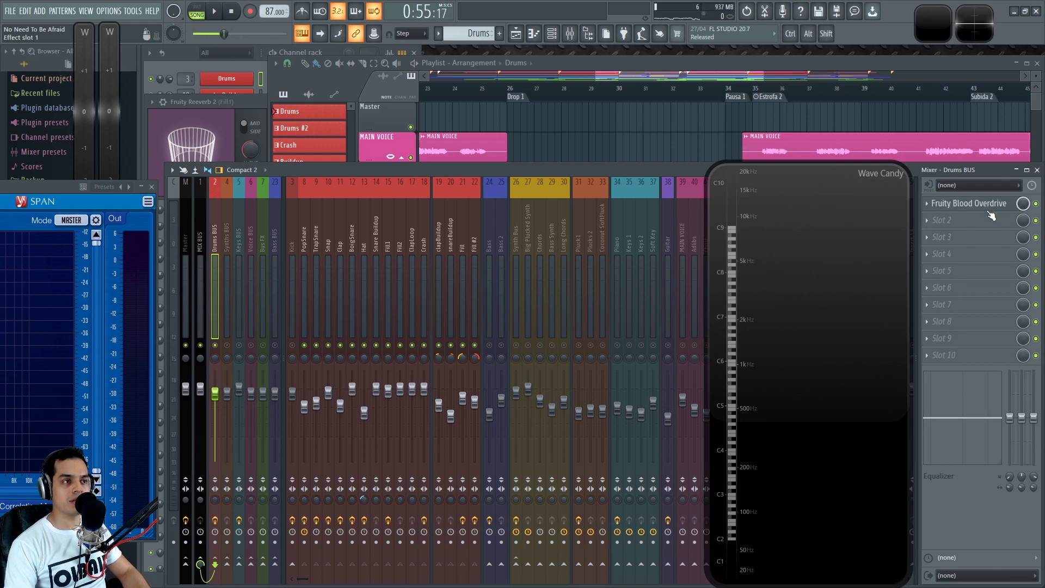
pyautogui.moveTo(362, 185); pyautogui.dragTo(556, 295)
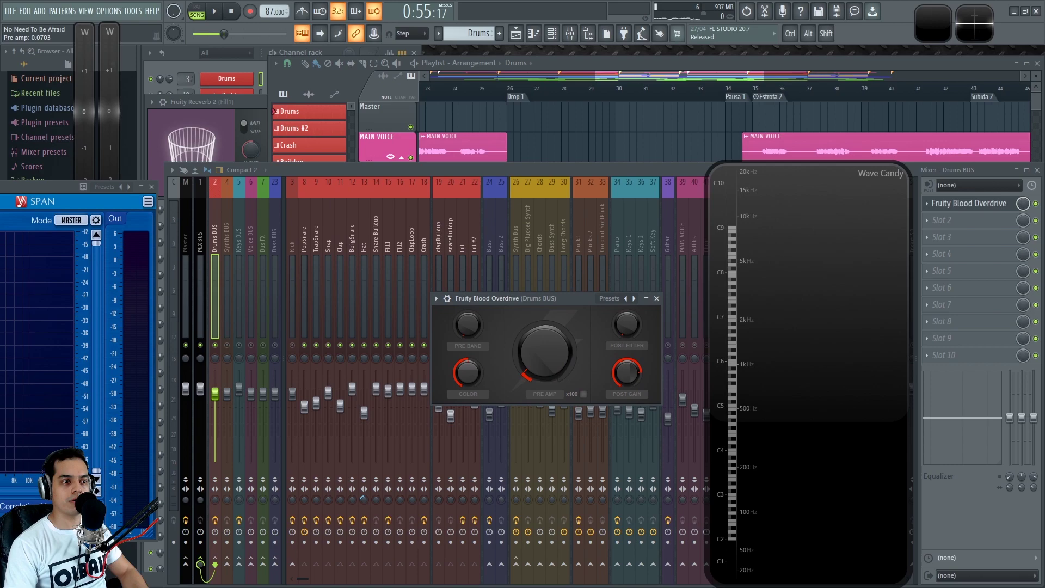
# Step: Set the Drums BUS overdrive's pre amp to 0.3469 and post gain to about -0.367 while playing and checking SPAN
pyautogui.press('space')
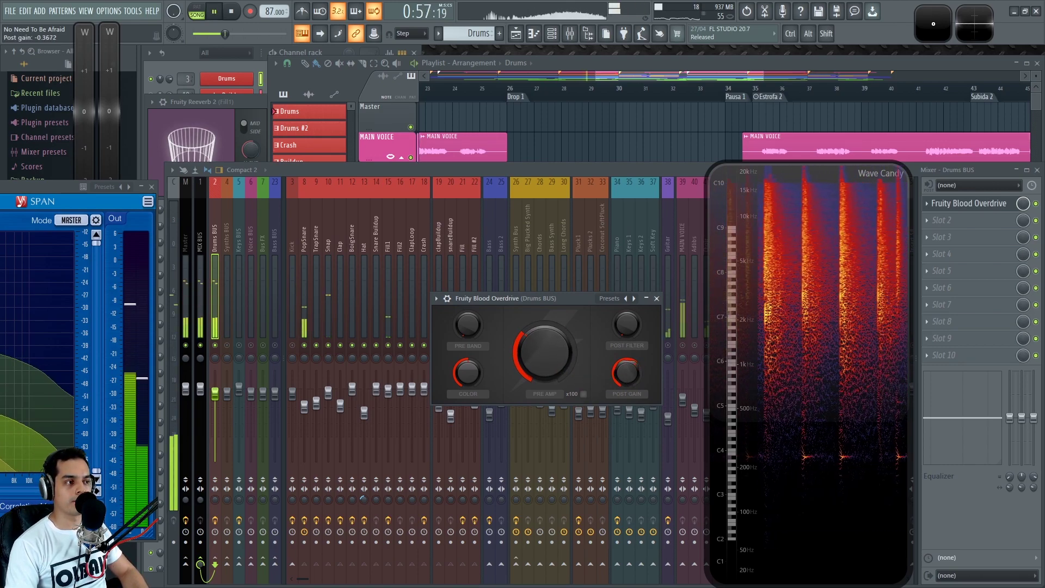
pyautogui.moveTo(53, 192); pyautogui.dragTo(2, 215)
pyautogui.press('space')
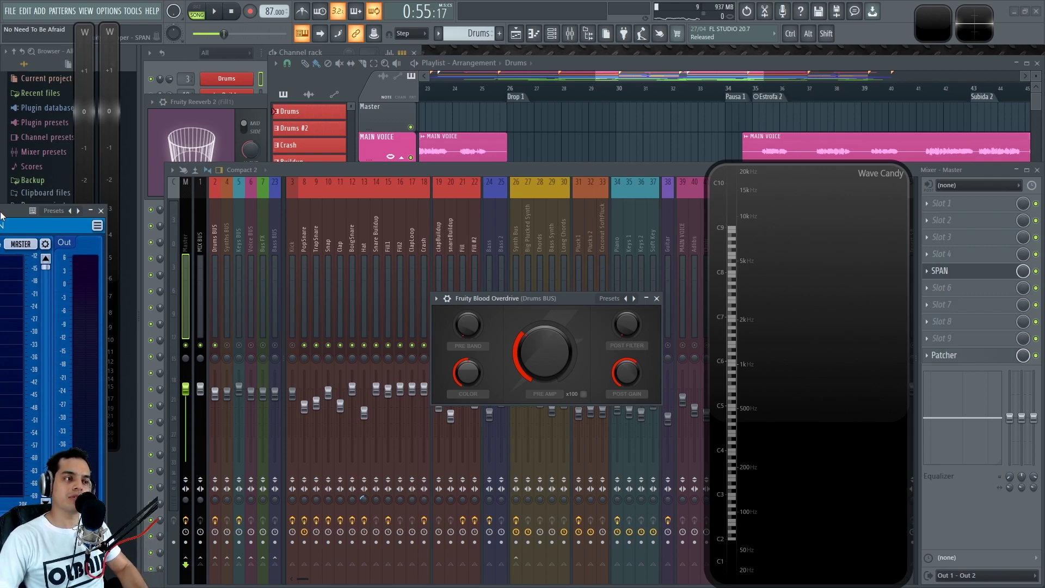
pyautogui.press('space')
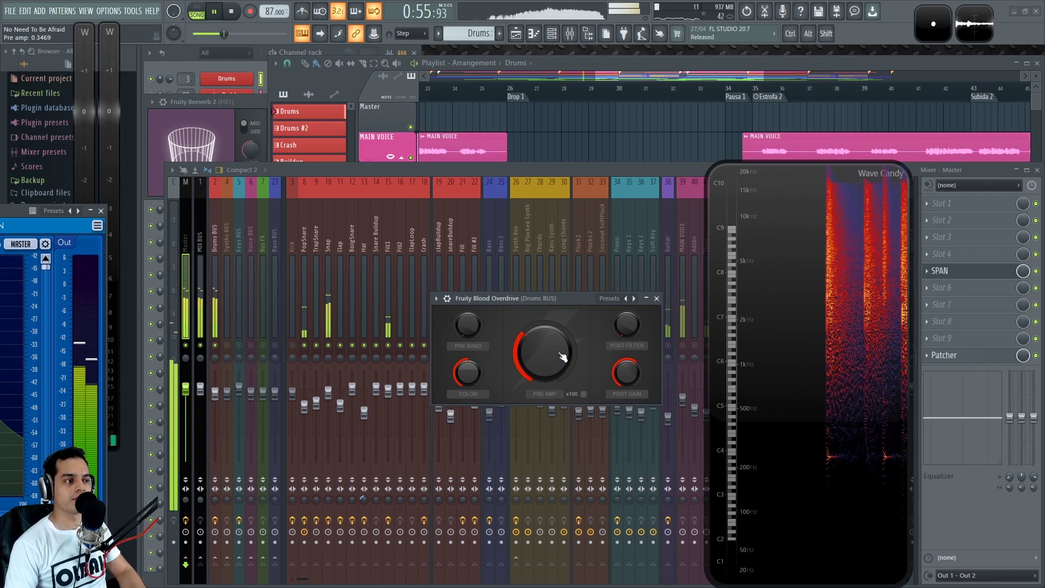
# Step: Close SPAN and the overdrive window, and compare the Drums BUS level with Fruity Blood Overdrive bypassed and enabled
pyautogui.click(102, 212)
pyautogui.press('Escape')
pyautogui.press('space')
pyautogui.click(1036, 203)
pyautogui.press('space')
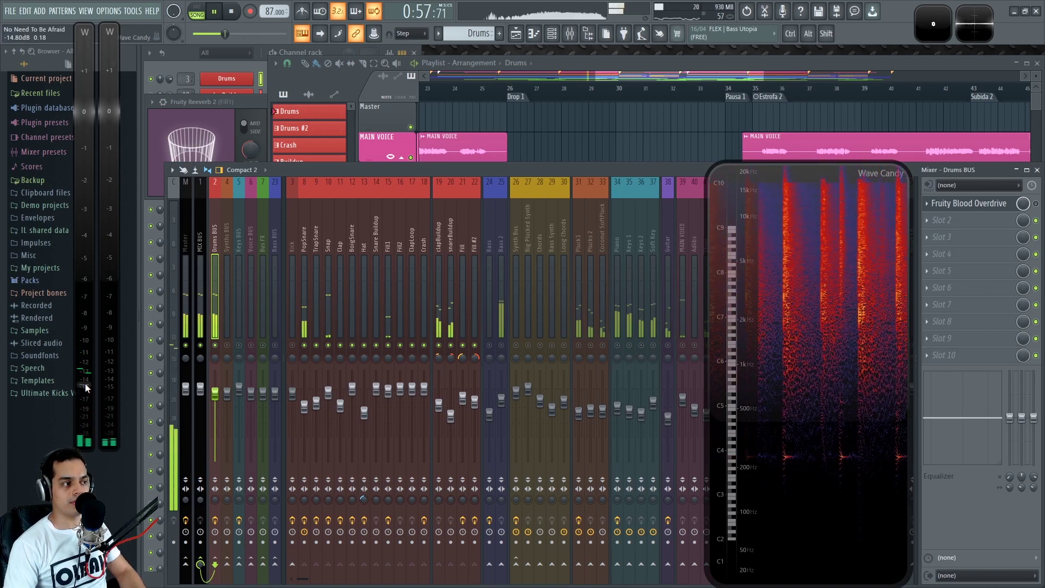
pyautogui.press('space')
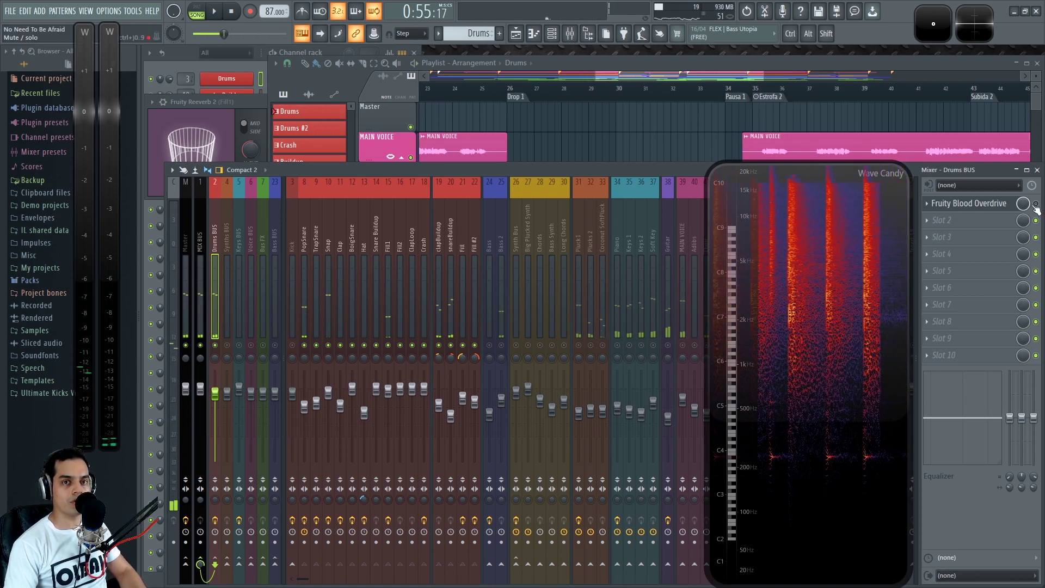
# Step: Lower the Drums BUS overdrive's post gain, and compare the drums with the effect on and off
pyautogui.click(987, 206)
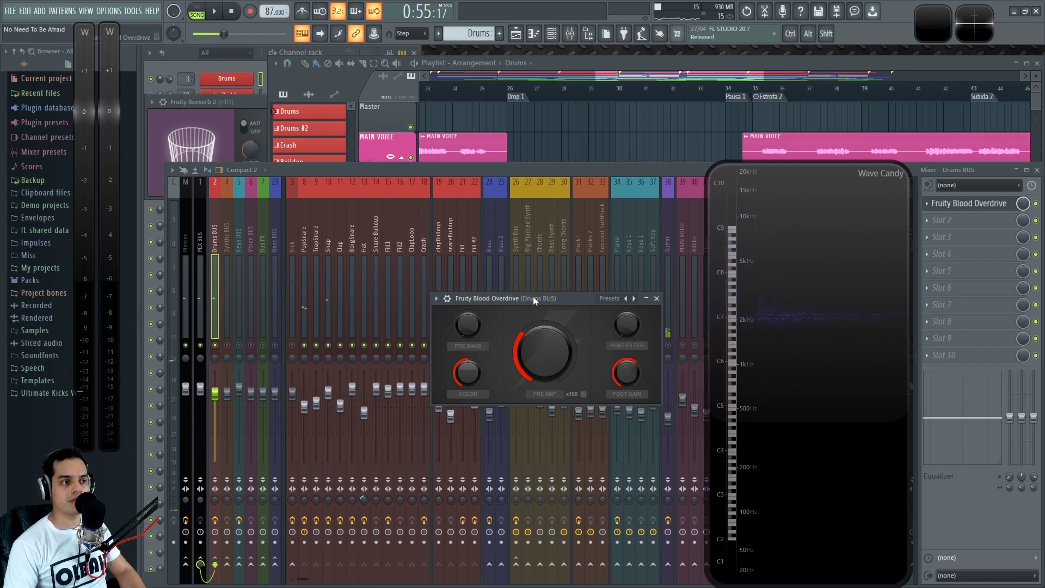
pyautogui.moveTo(533, 296); pyautogui.dragTo(525, 291)
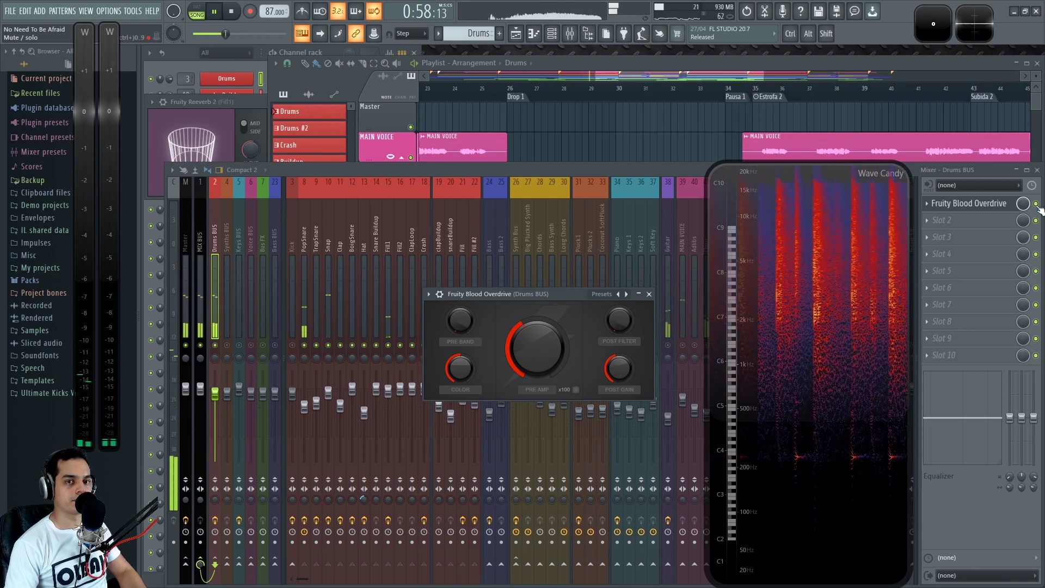
pyautogui.click(968, 203)
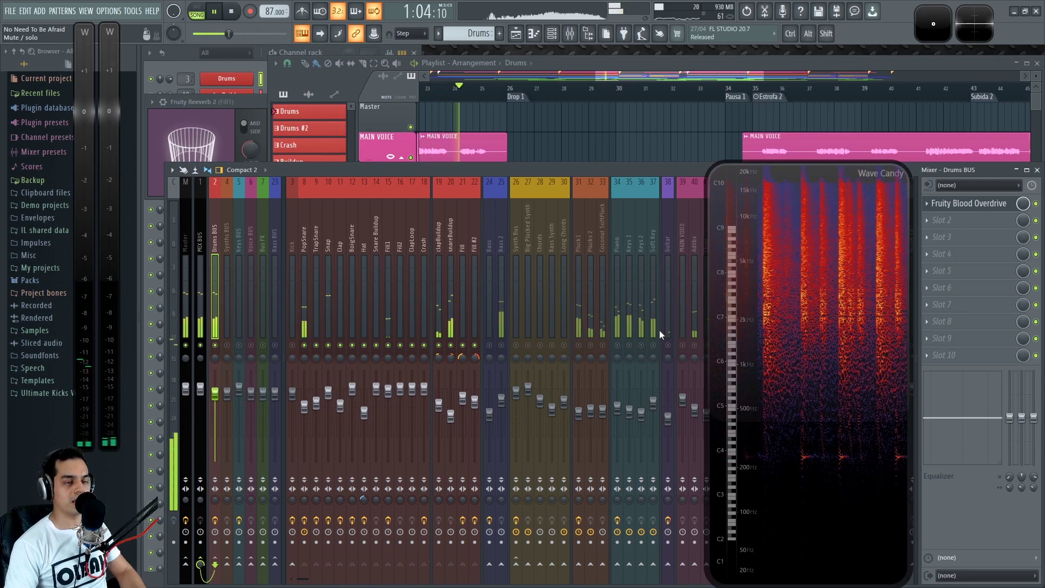
pyautogui.press('space')
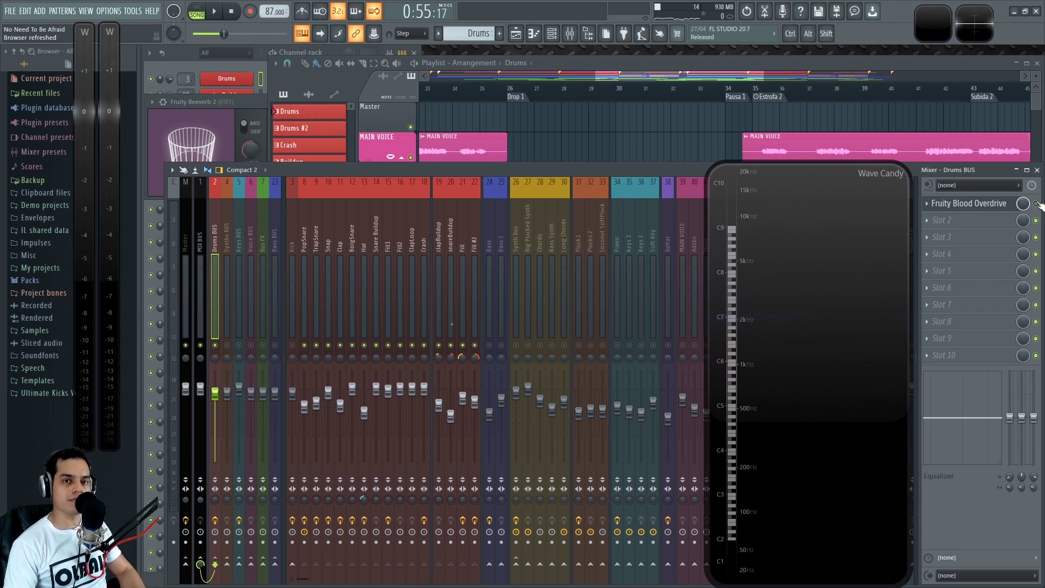
pyautogui.press('space')
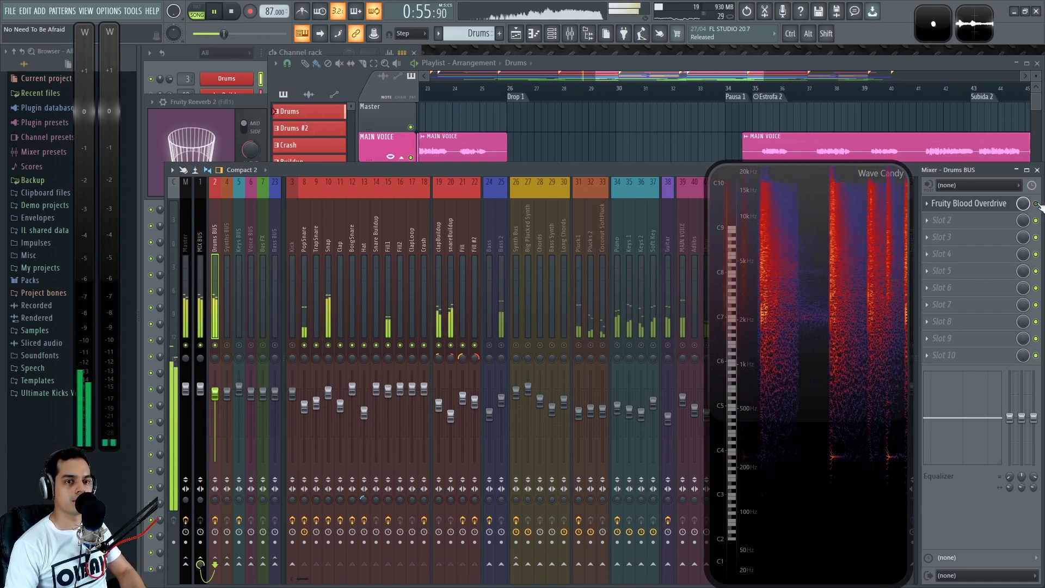
pyautogui.press('space')
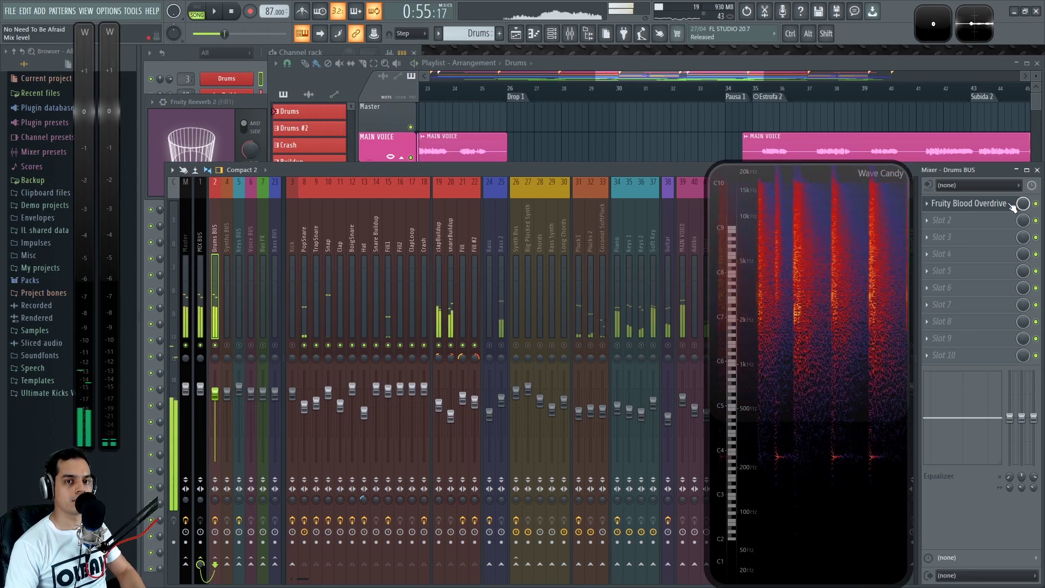
# Step: Fine-tune the Drums BUS overdrive's pre amp during playback, close the plugin and replay the drums
pyautogui.click(1010, 204)
pyautogui.press('space')
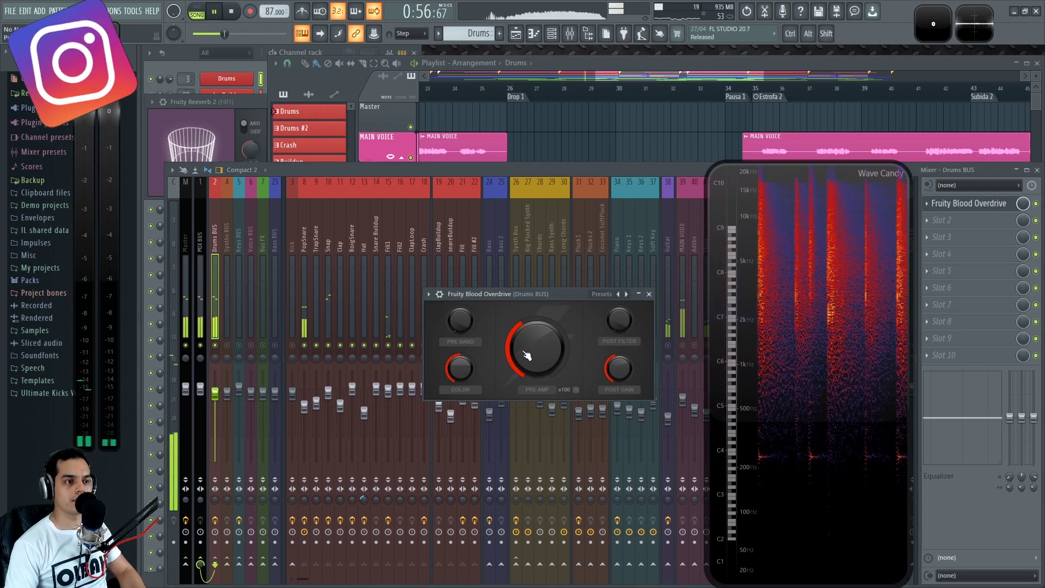
pyautogui.moveTo(527, 356)
pyautogui.mouseDown()
pyautogui.moveTo(527, 381)
pyautogui.moveTo(527, 327)
pyautogui.moveTo(527, 336)
pyautogui.mouseUp()
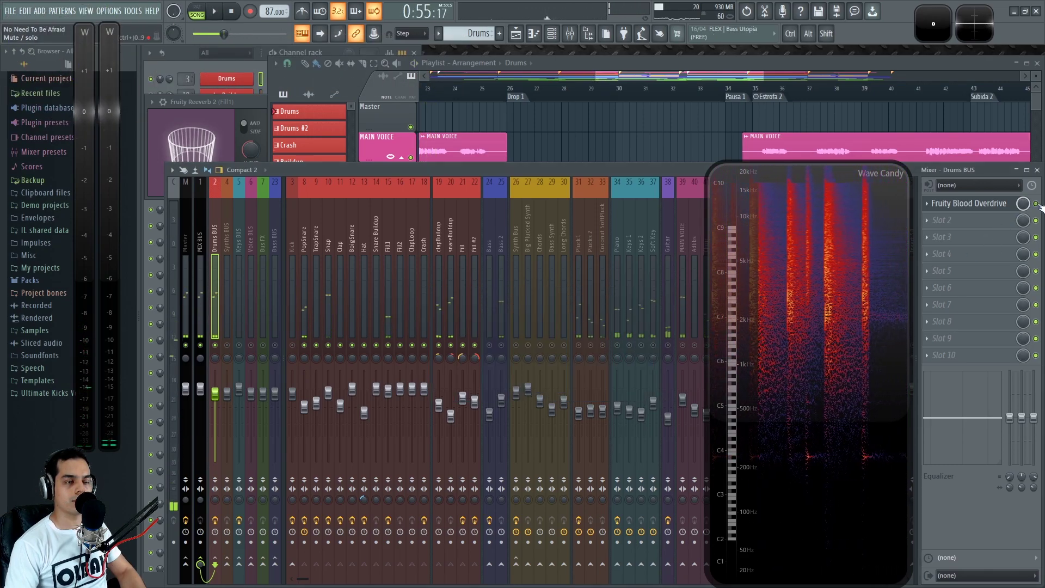
pyautogui.press('space')
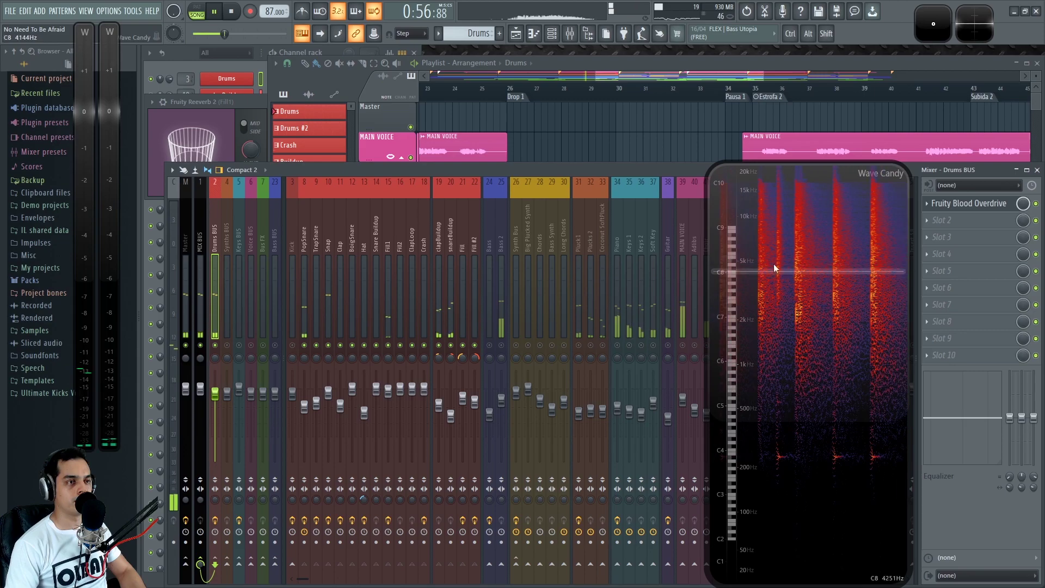
# Step: Stop playback and move the playback position to the Drop 1 marker in the playlist
pyautogui.press('space')
pyautogui.rightClick(624, 129)
pyautogui.scroll(-2, 623, 126)
pyautogui.click(532, 93)
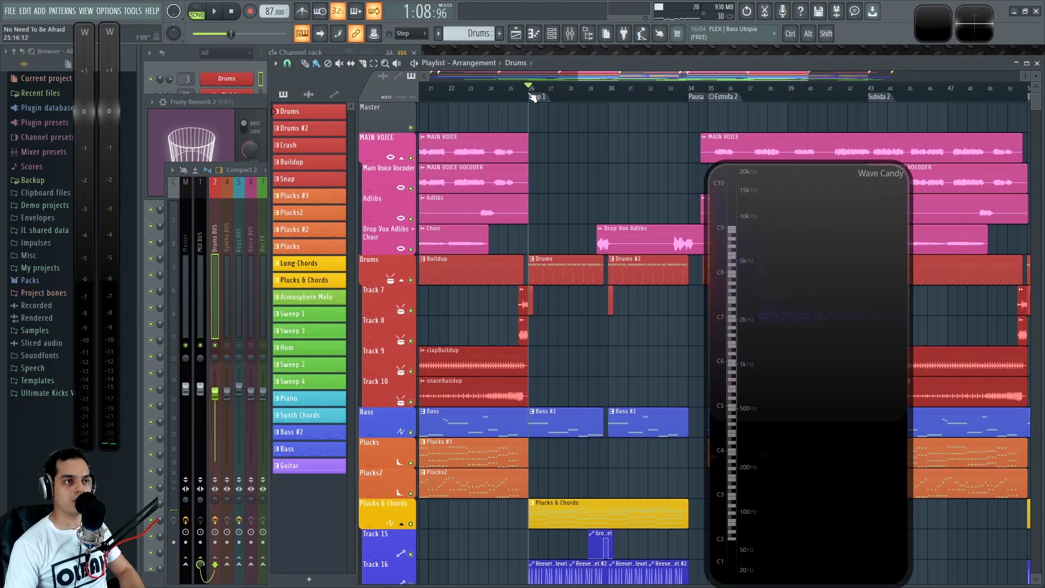
# Step: Replay the drums from Drop 1 to compare the Drums BUS with Fruity Blood Overdrive enabled and bypassed
pyautogui.press('space')
pyautogui.press('F9')
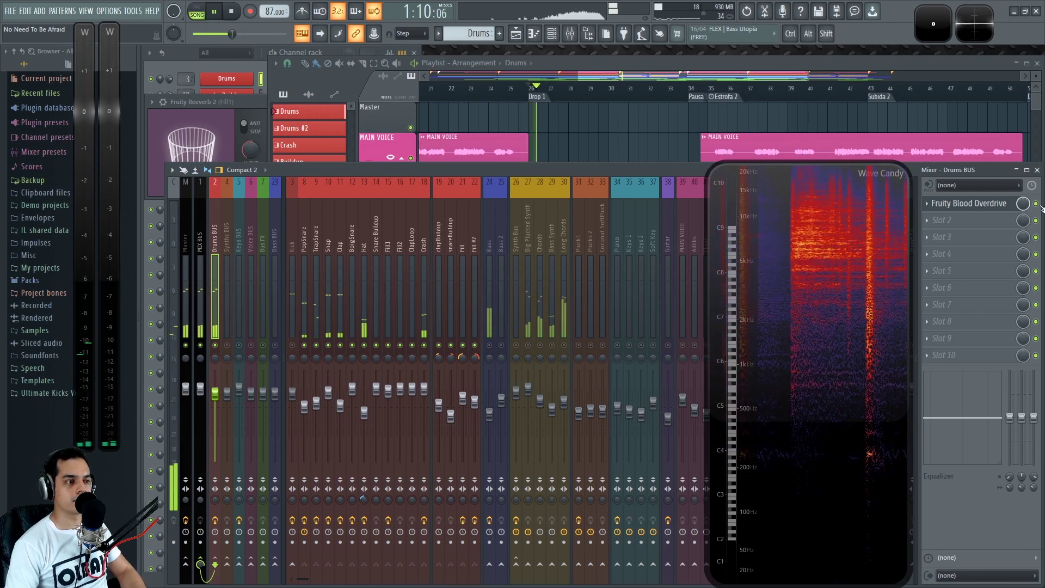
pyautogui.press('space')
pyautogui.click(1036, 203)
pyautogui.press('space')
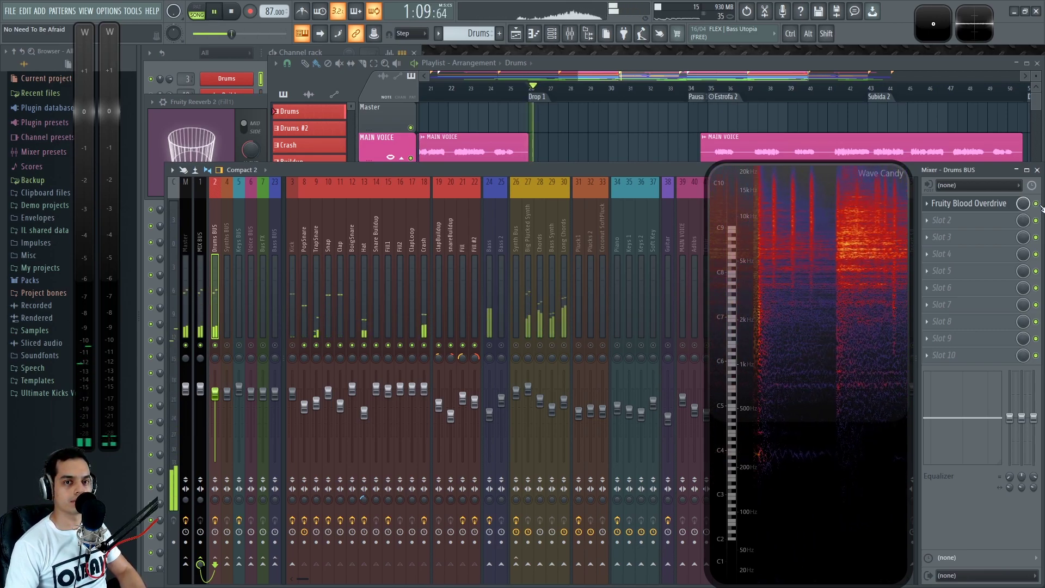
pyautogui.press('space')
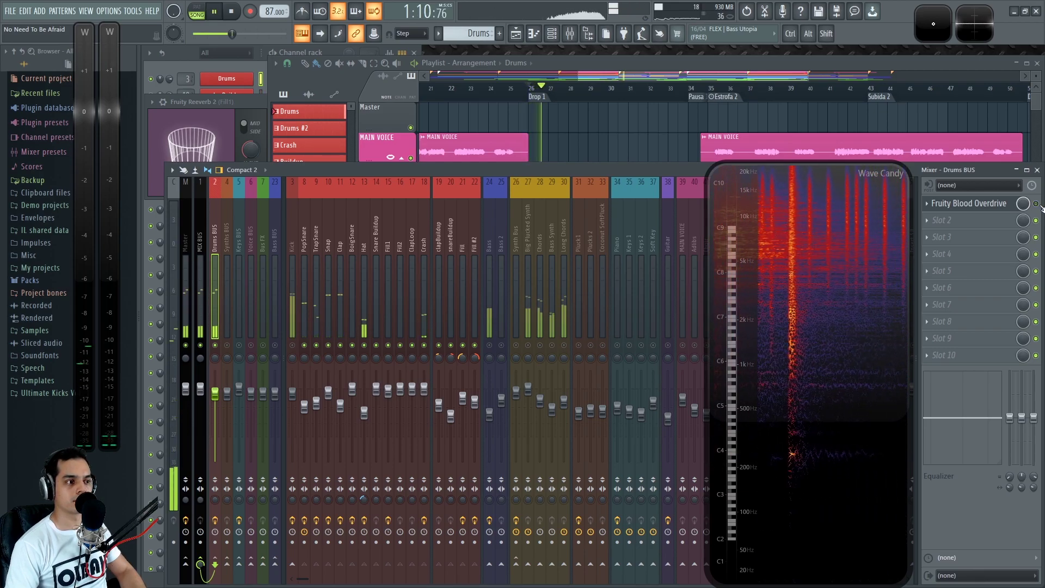
pyautogui.press('space')
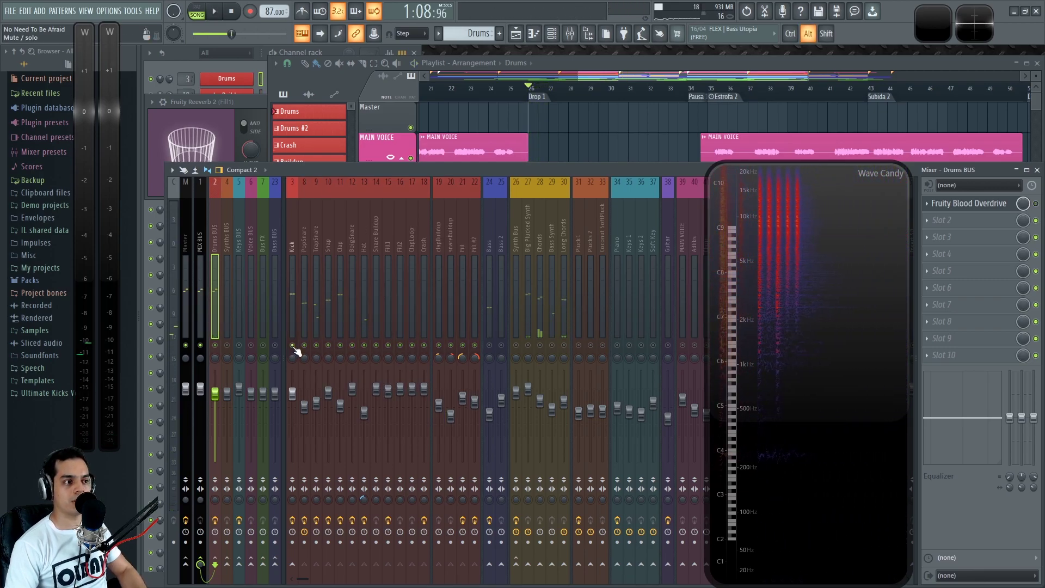
# Step: Play Drop 1 with the full mix and compare the overdrive's effect by toggling it during playback
pyautogui.press('space')
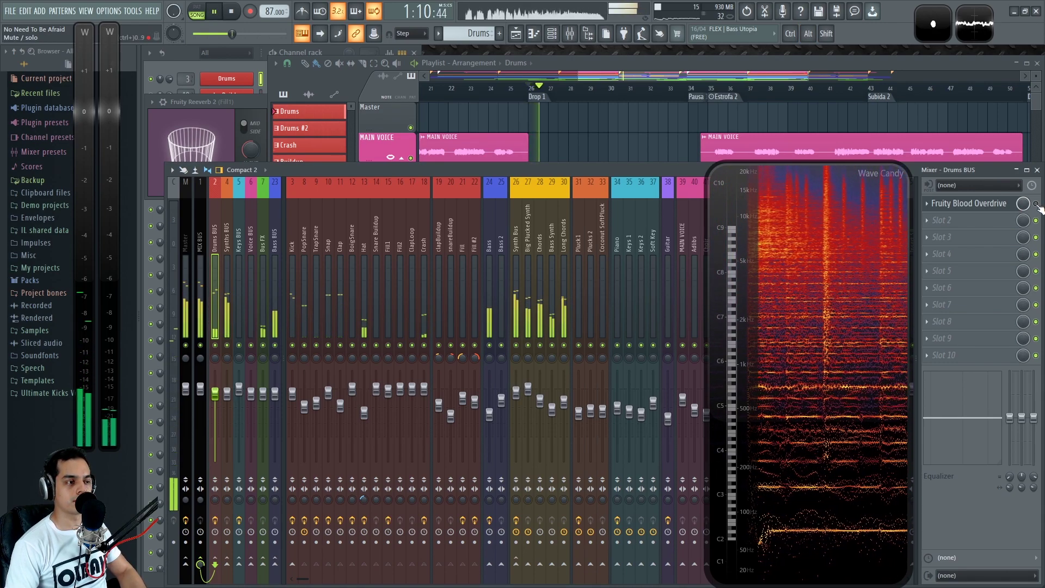
pyautogui.click(1037, 204)
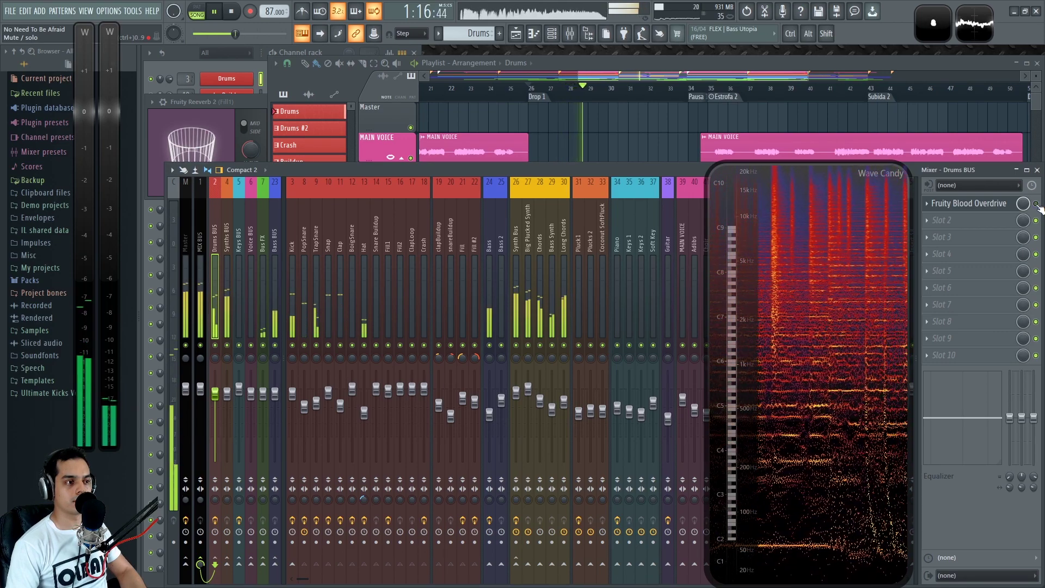
pyautogui.press('space')
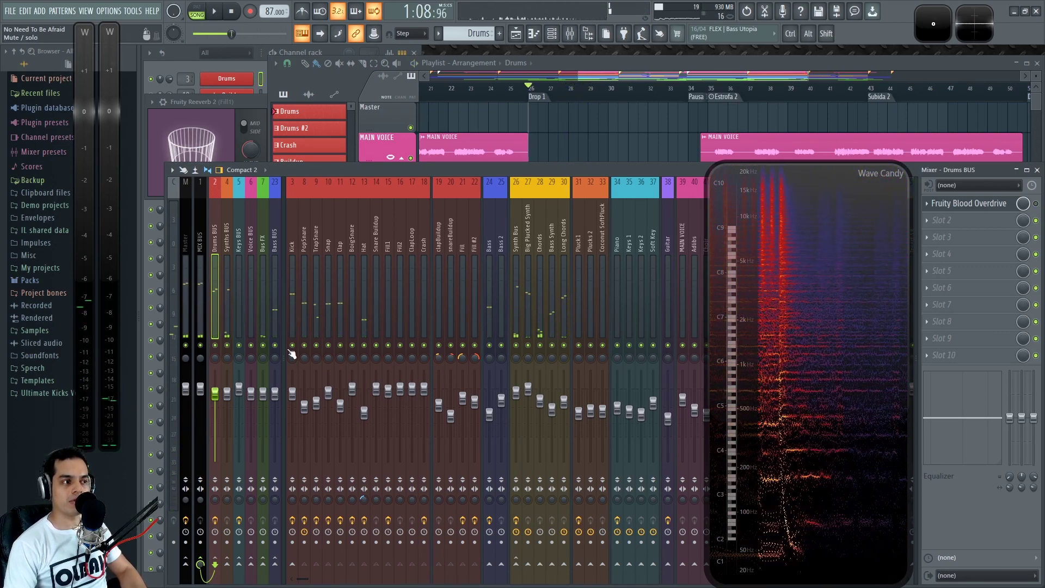
# Step: Replace Fruity Blood Overdrive with Patcher in the first effect slot of the Drums BUS
pyautogui.click(930, 208)
pyautogui.click(947, 229)
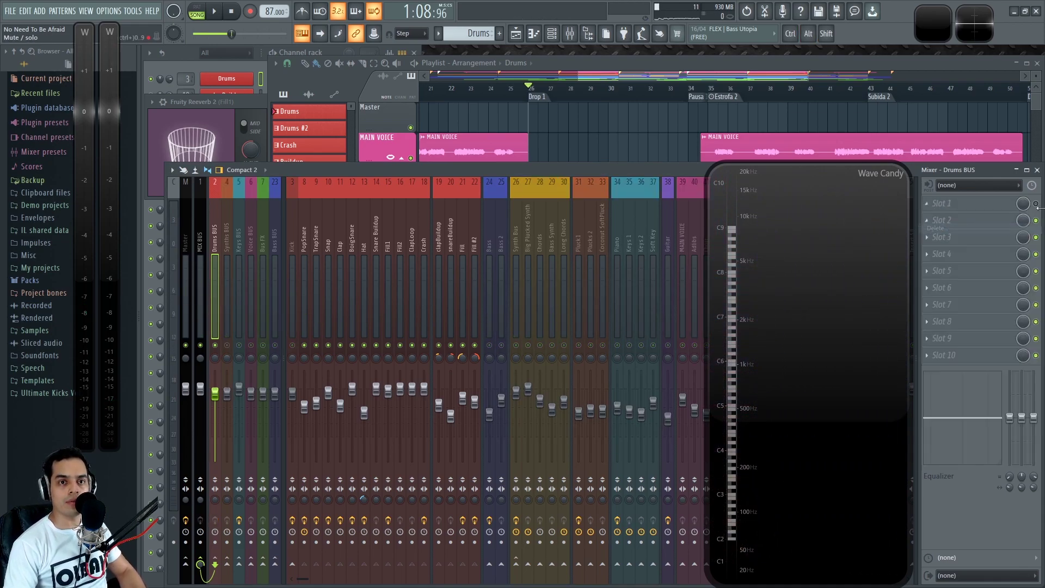
pyautogui.click(935, 212)
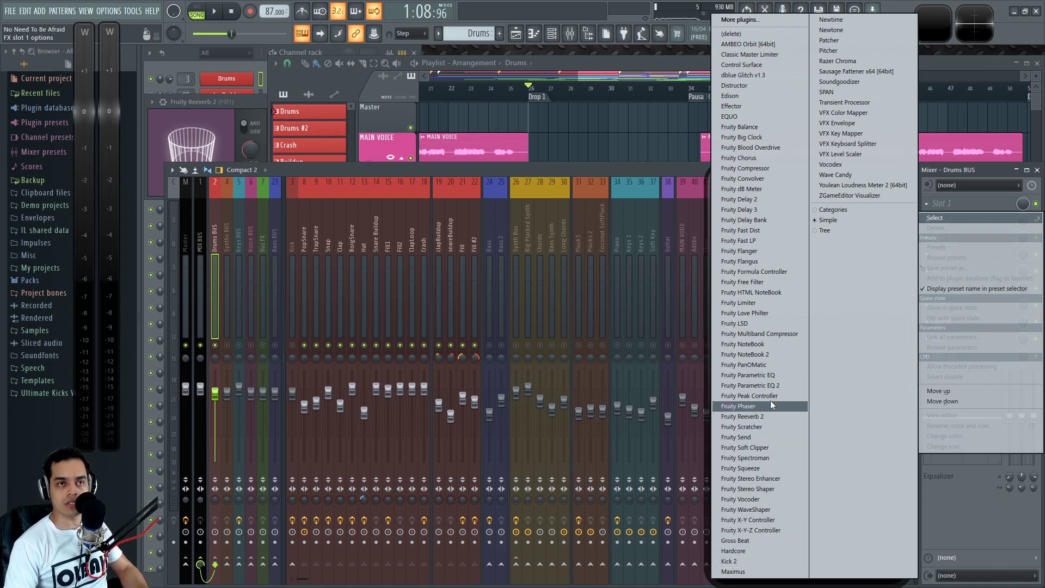
pyautogui.click(829, 41)
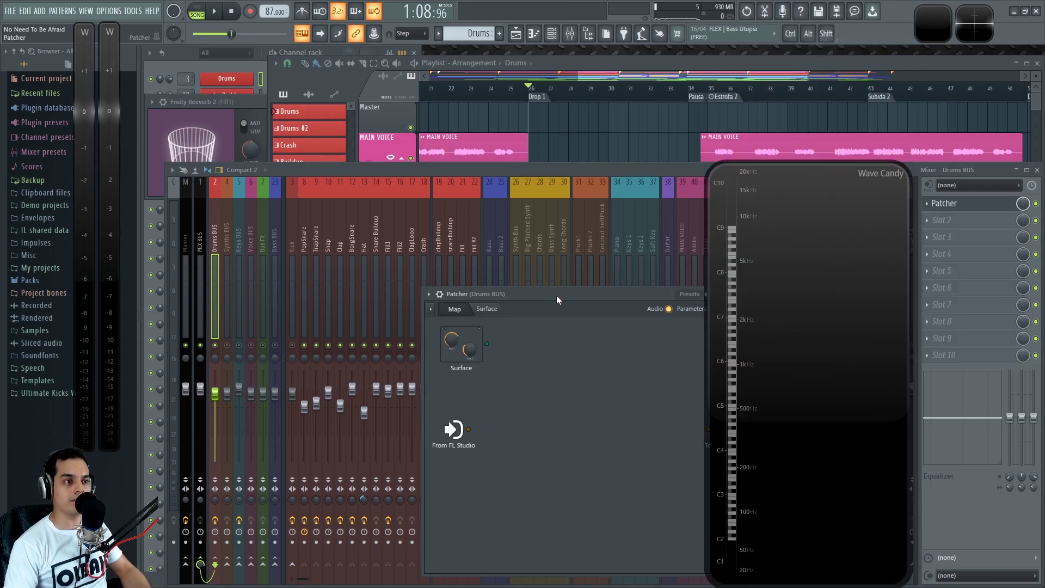
# Step: Load the "Compresion Paralela" preset in the Drums BUS Patcher
pyautogui.moveTo(557, 295); pyautogui.dragTo(413, 155)
pyautogui.click(563, 159)
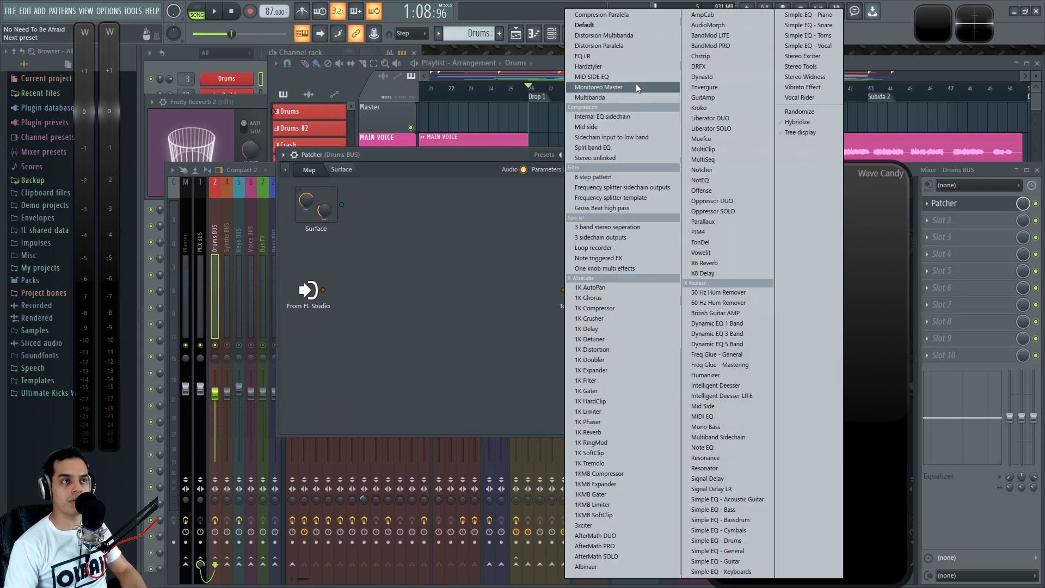
pyautogui.click(604, 16)
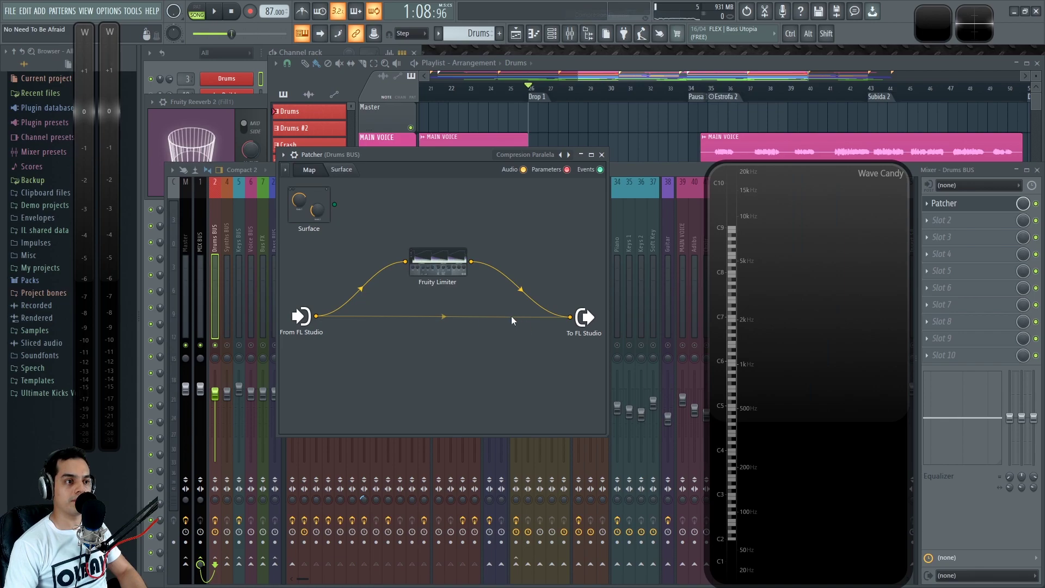
# Step: Lower the compression threshold of the Fruity Limiter inside Patcher during drum playback, and close the limiter
pyautogui.press('space')
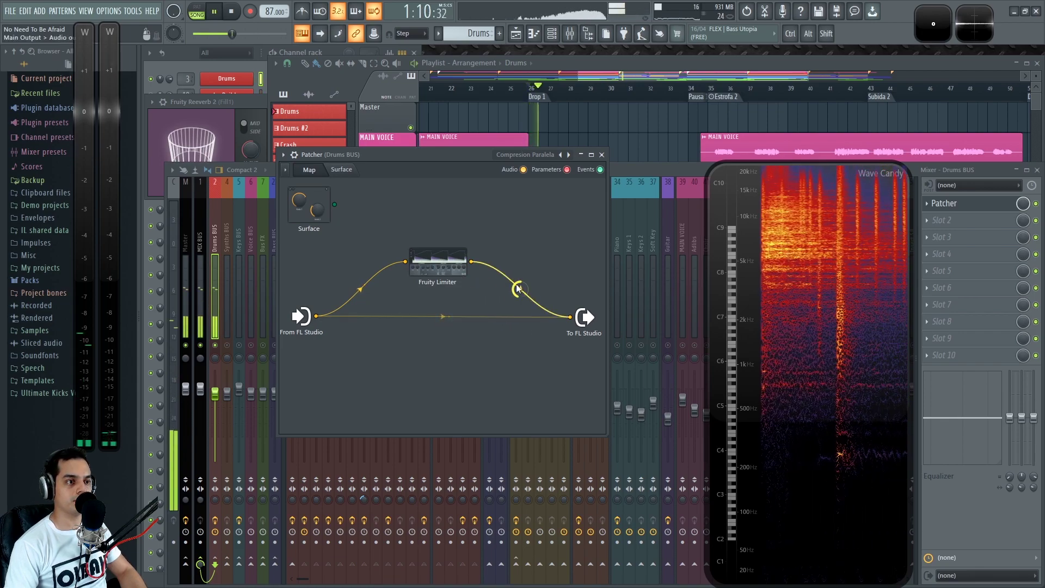
pyautogui.click(452, 278)
pyautogui.moveTo(576, 209); pyautogui.dragTo(532, 196)
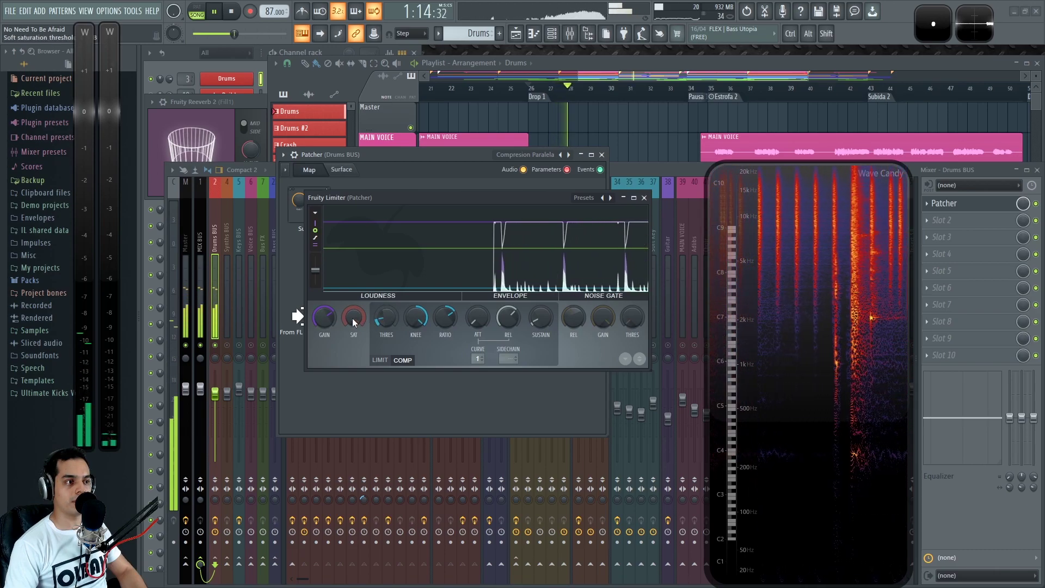
pyautogui.moveTo(386, 318); pyautogui.dragTo(386, 325)
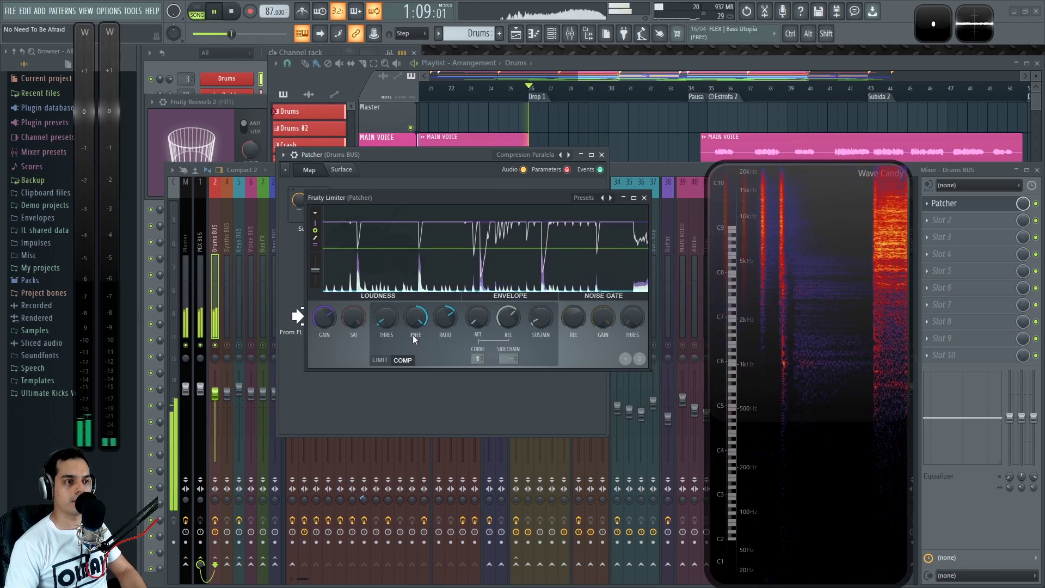
pyautogui.click(644, 197)
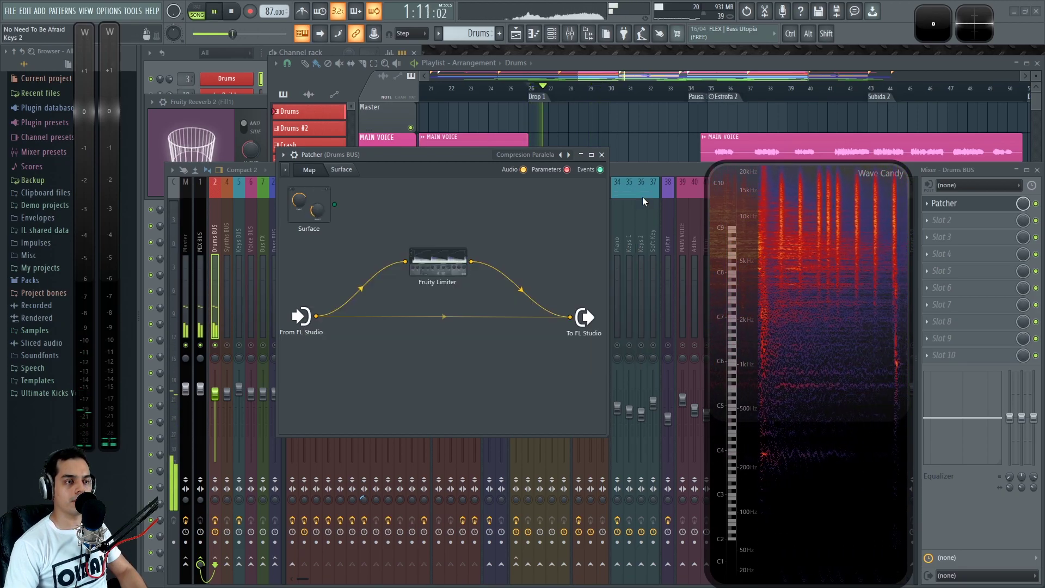
# Step: Set the limiter's parallel output in Patcher to about 35% while comparing it muted and unmuted, and close Patcher
pyautogui.click(520, 290)
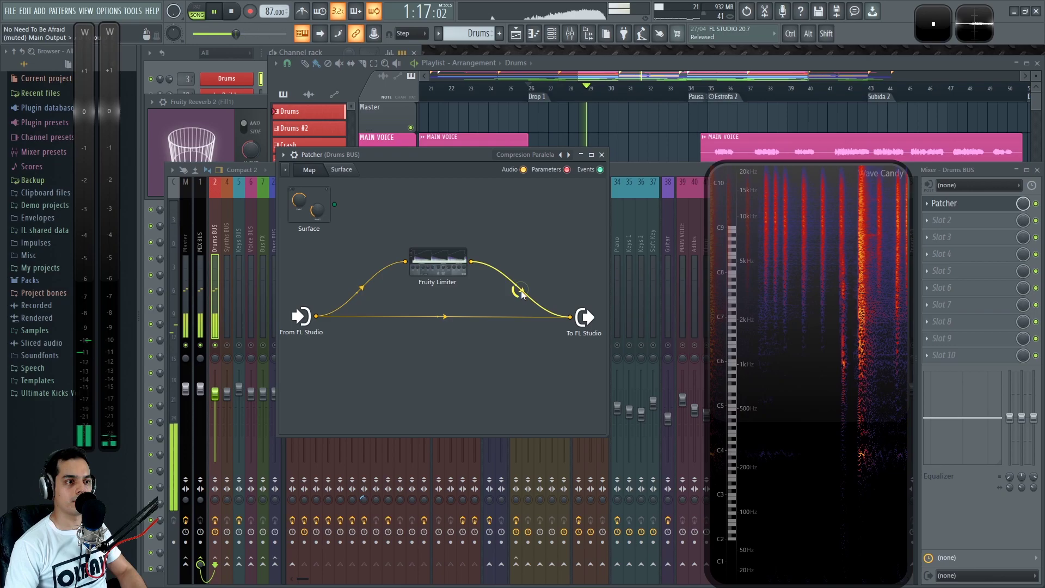
pyautogui.click(521, 289)
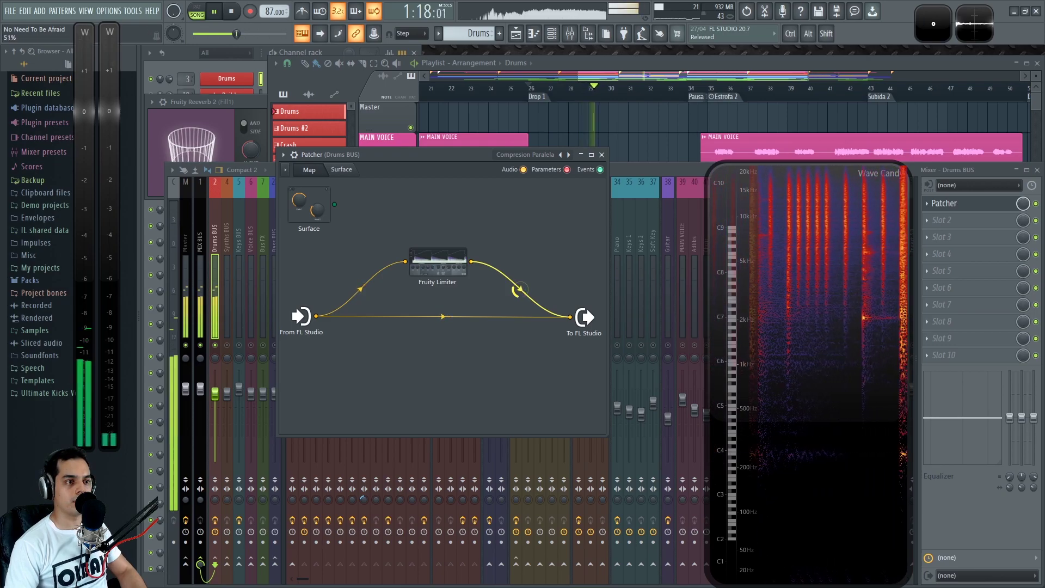
pyautogui.click(521, 291)
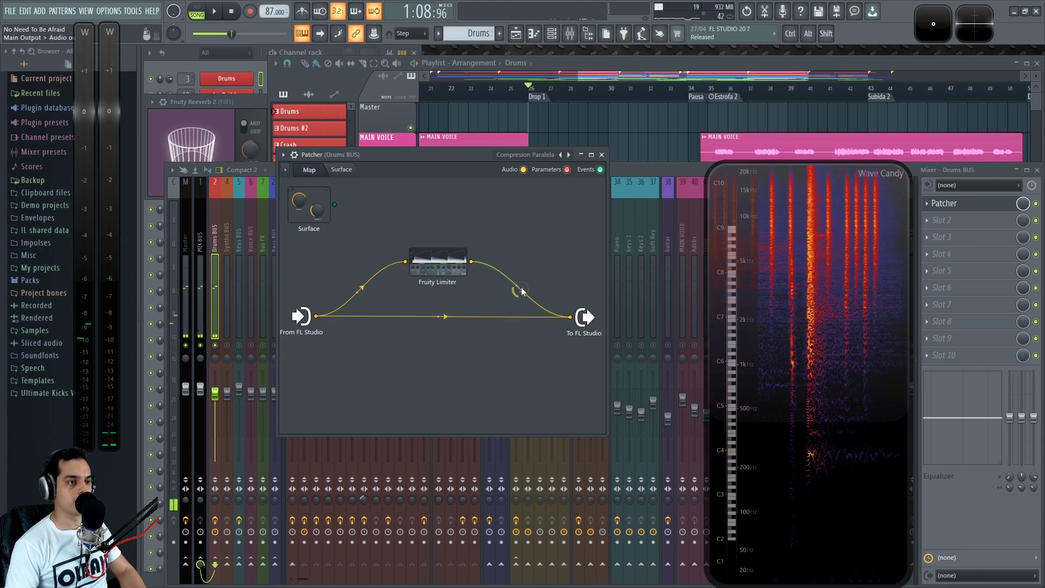
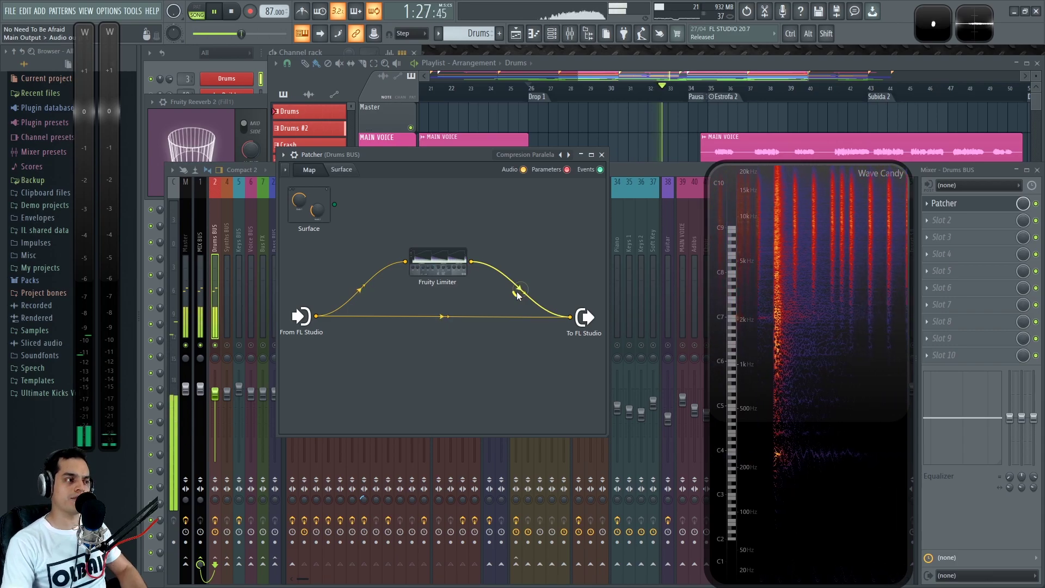
pyautogui.press('space')
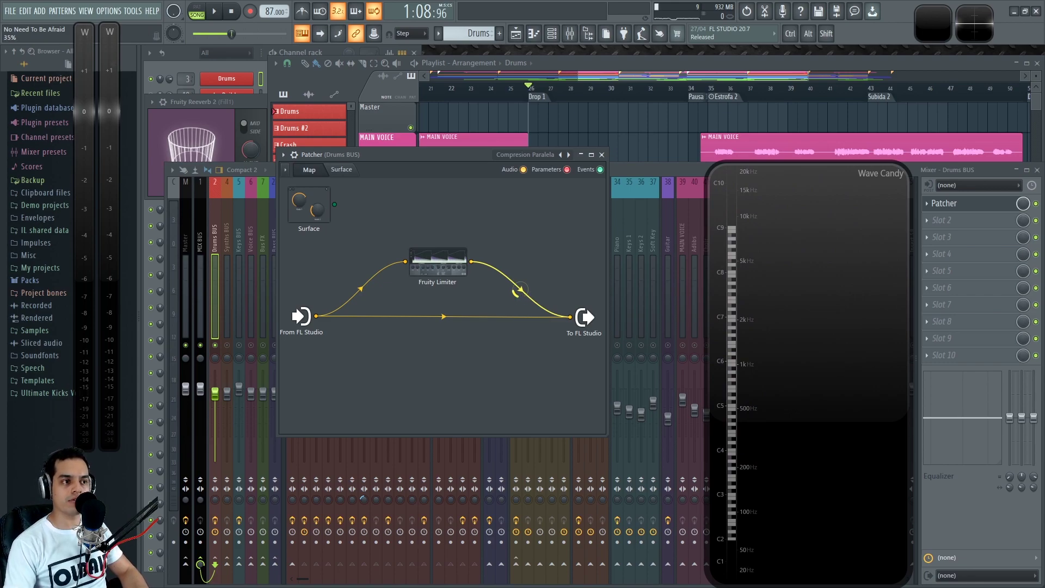
pyautogui.press('space')
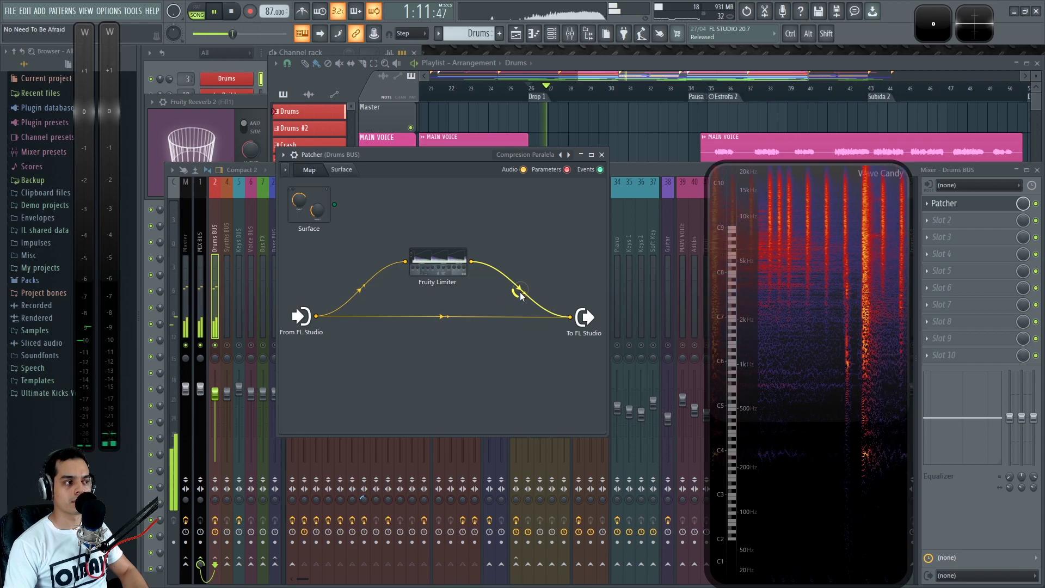
pyautogui.press('space')
pyautogui.click(601, 155)
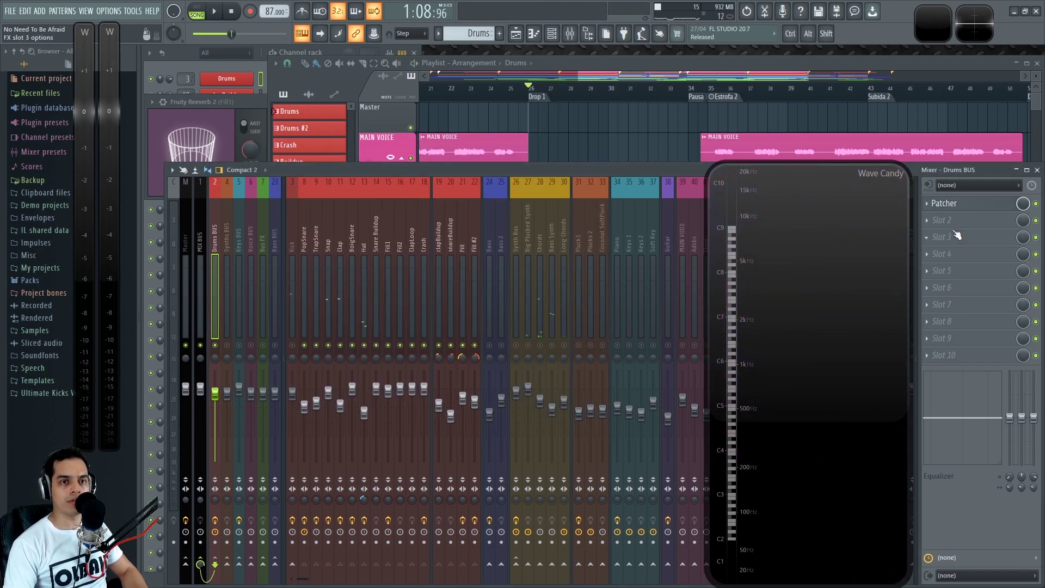
# Step: Add Fruity Limiter to the second Drums BUS effect slot and switch it to compressor mode during playback
pyautogui.click(935, 226)
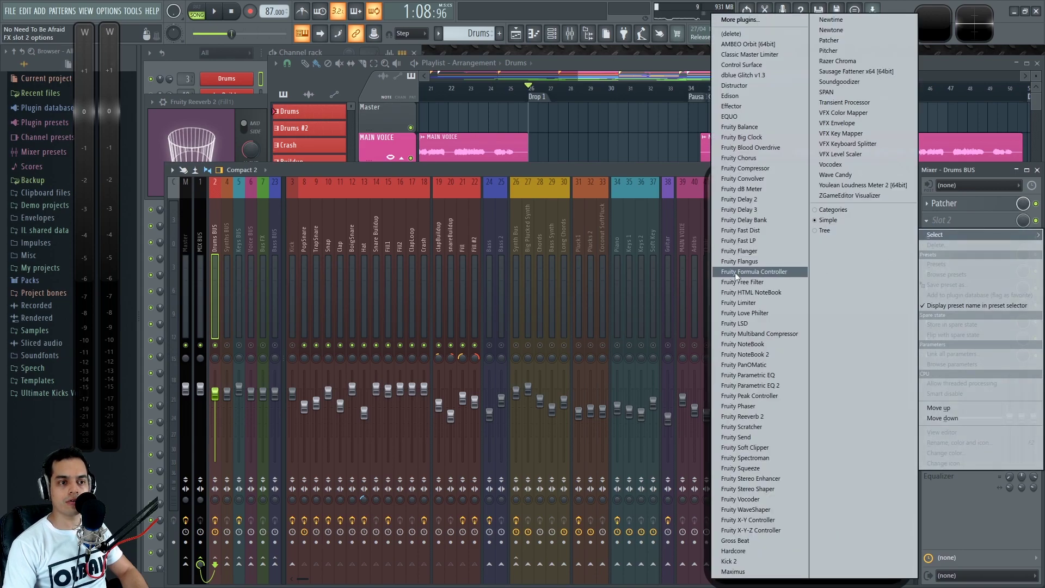
pyautogui.click(763, 302)
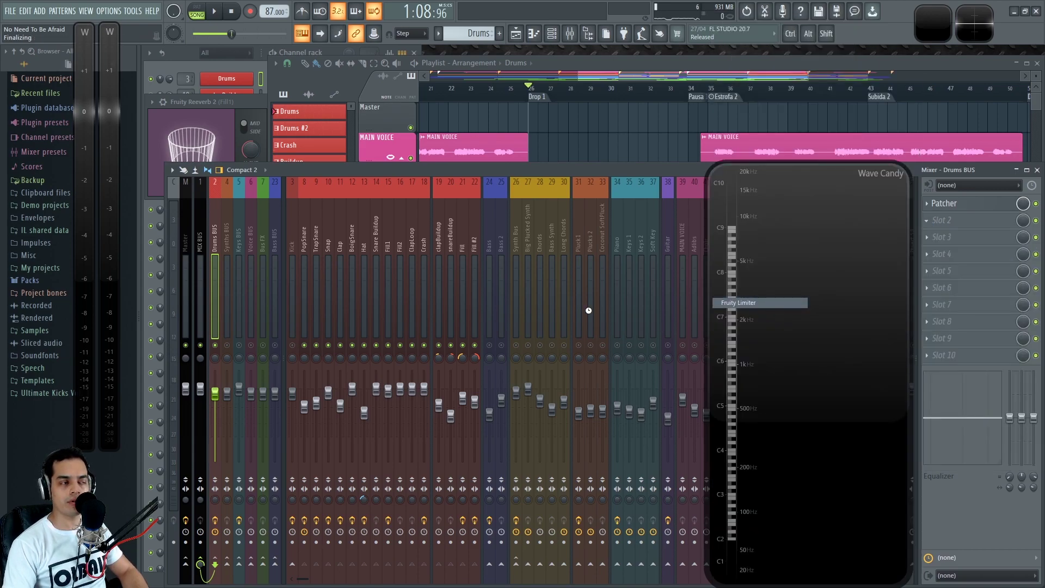
pyautogui.moveTo(594, 369); pyautogui.dragTo(673, 430)
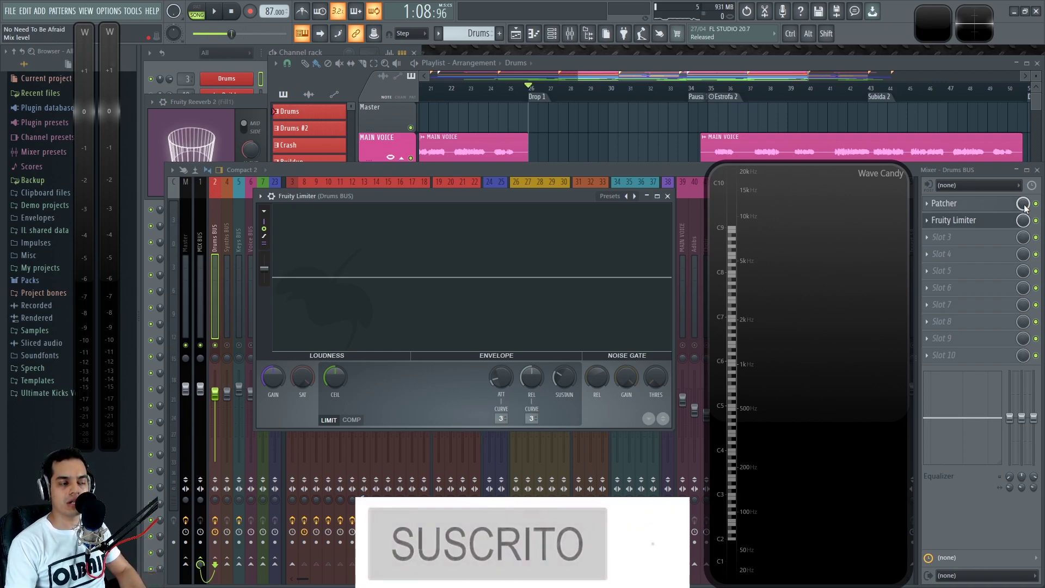
pyautogui.press('space')
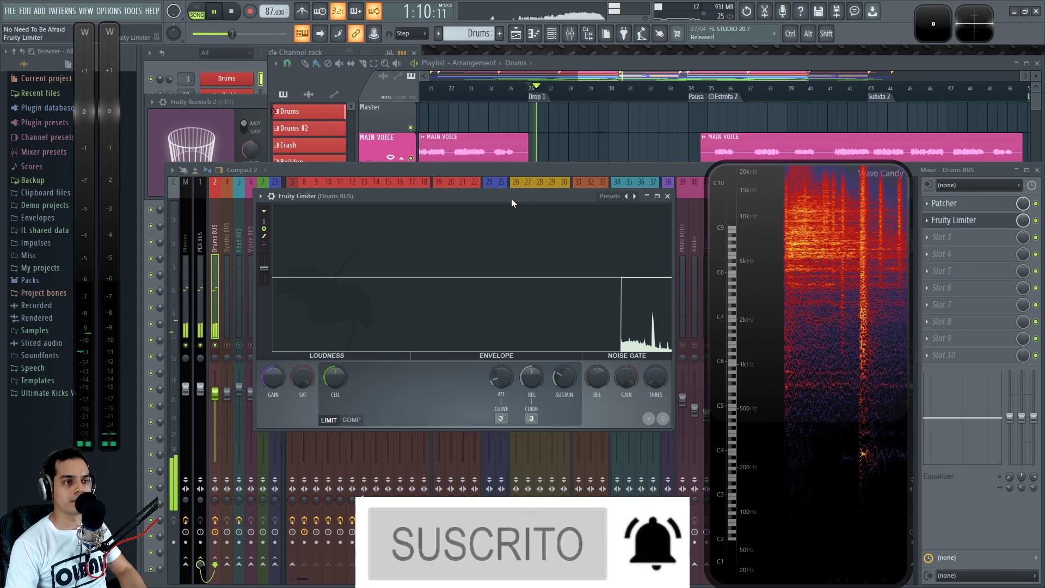
pyautogui.moveTo(514, 197); pyautogui.dragTo(505, 193)
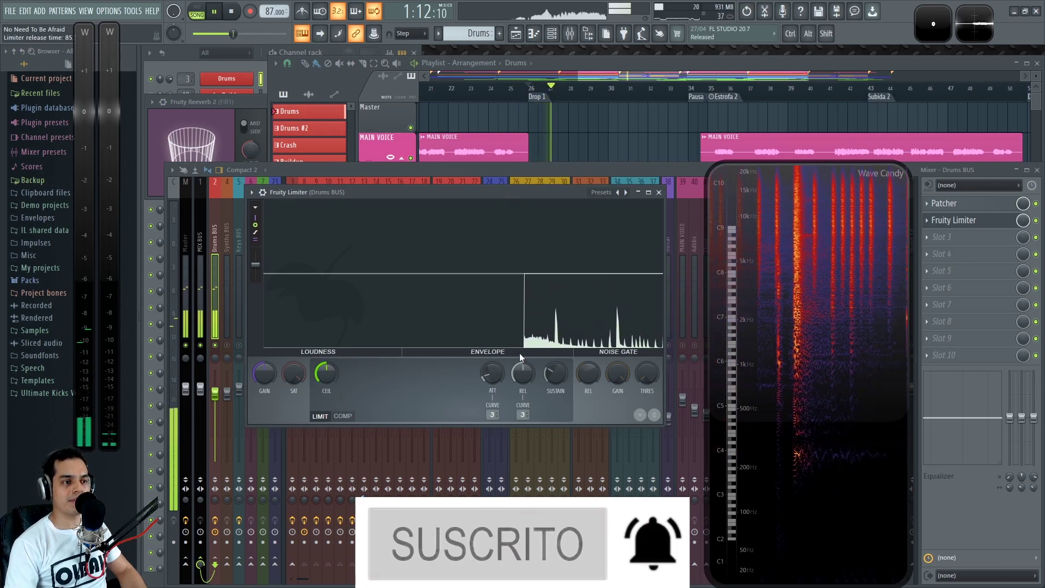
pyautogui.click(343, 416)
# Step: Shape the Drums BUS compression by lowering the threshold, raising the knee and ratio, and adjusting the attack
pyautogui.moveTo(333, 379); pyautogui.dragTo(332, 405)
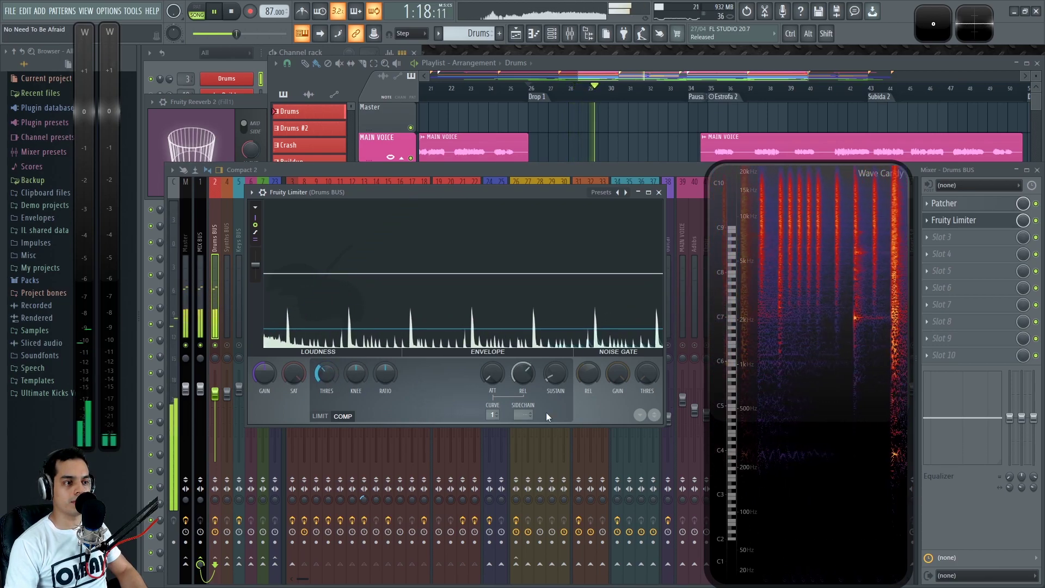
pyautogui.moveTo(493, 376); pyautogui.dragTo(493, 368)
pyautogui.moveTo(387, 378); pyautogui.dragTo(368, 356)
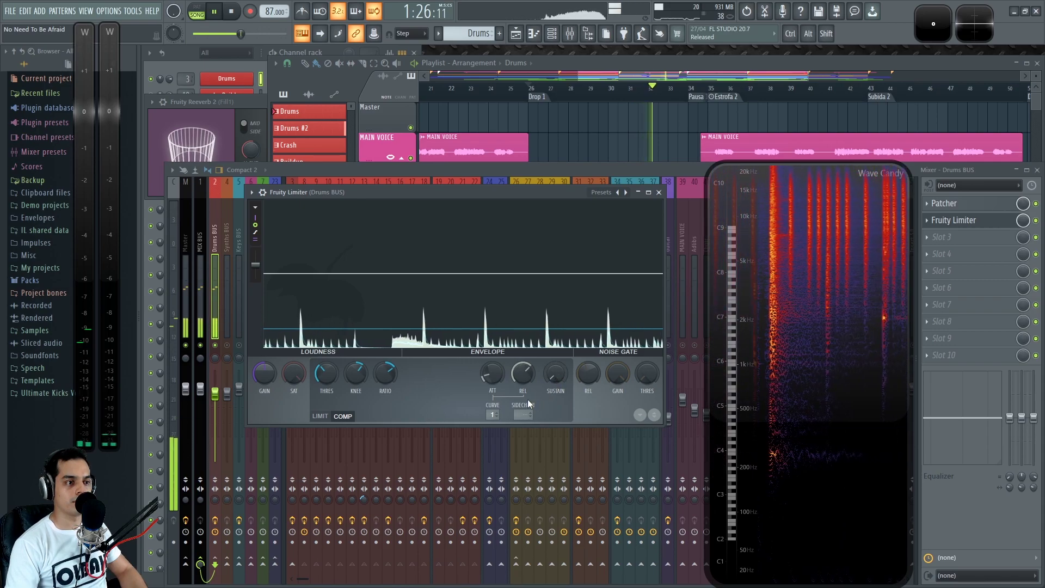
pyautogui.moveTo(493, 374); pyautogui.dragTo(492, 378)
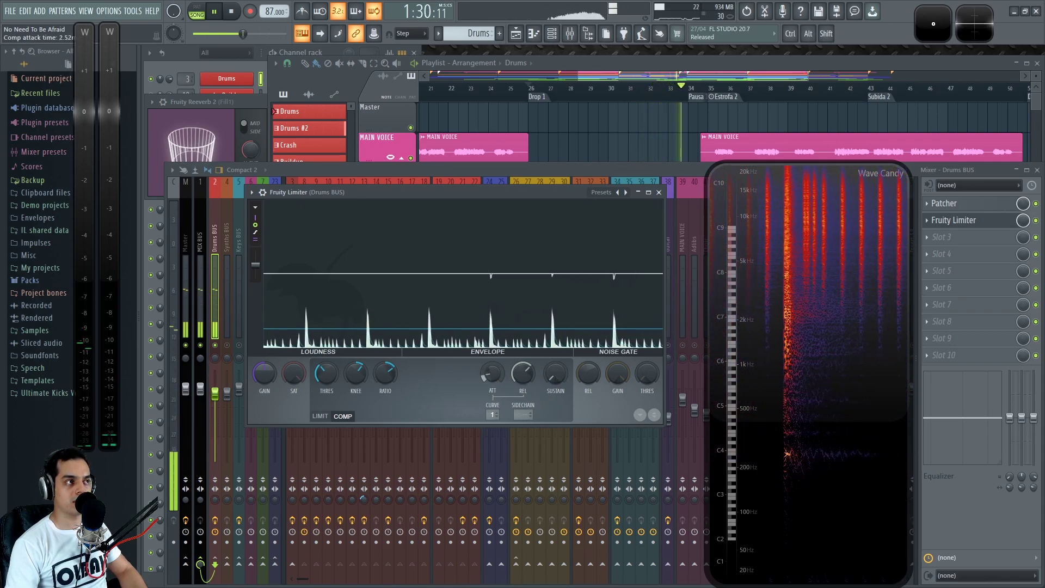
# Step: Fine-tune the Drums BUS compressor's threshold while replaying the drums from Drop 1, and close Fruity Limiter
pyautogui.press('space')
pyautogui.moveTo(331, 376); pyautogui.dragTo(330, 376)
pyautogui.press('space')
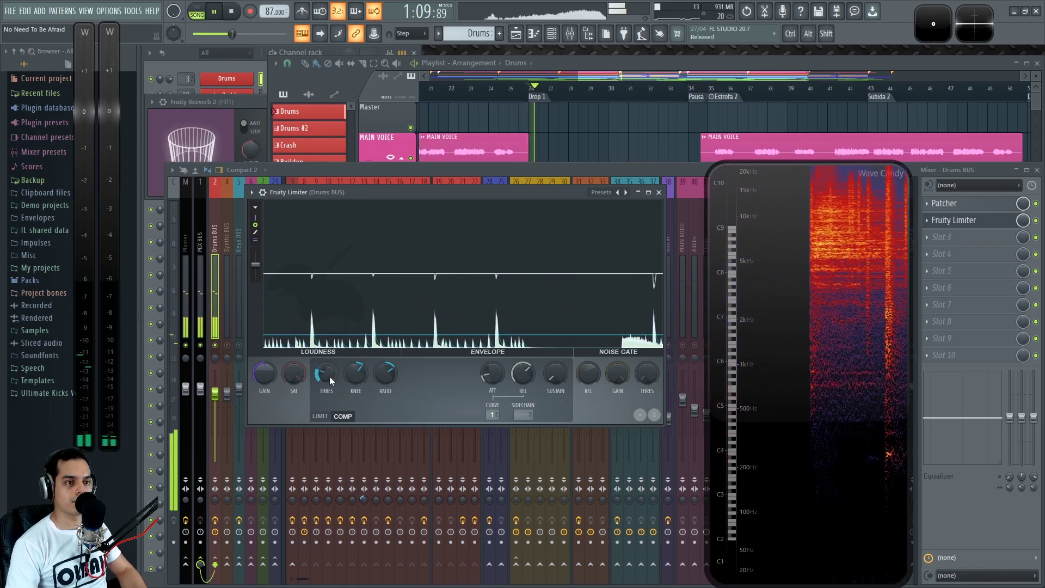
pyautogui.moveTo(330, 376); pyautogui.dragTo(330, 375)
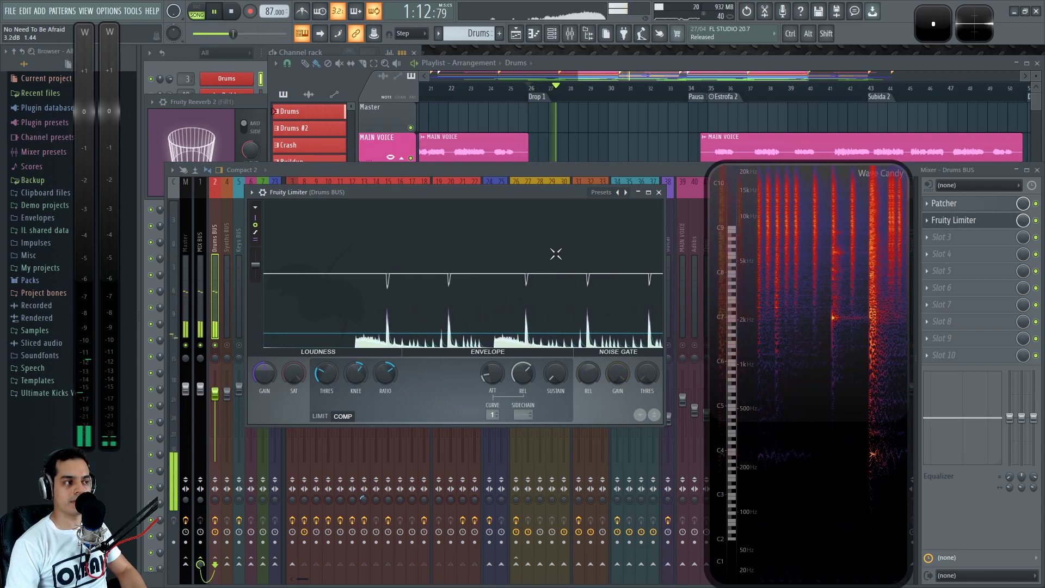
pyautogui.press('space')
pyautogui.click(659, 192)
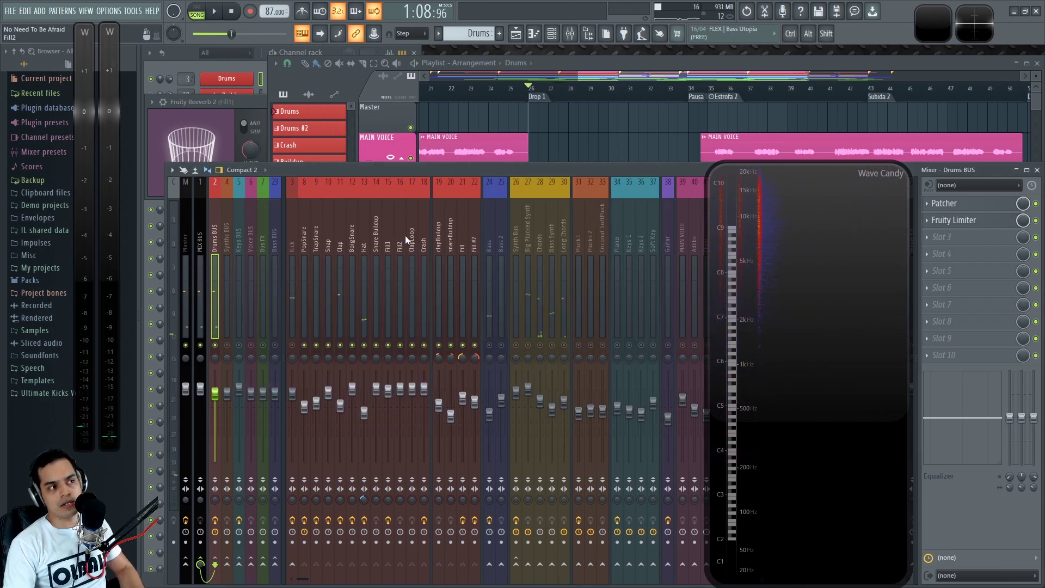
# Step: Play from Drop 1 and solo the Hat track to audition it
pyautogui.press('space')
pyautogui.click(367, 349)
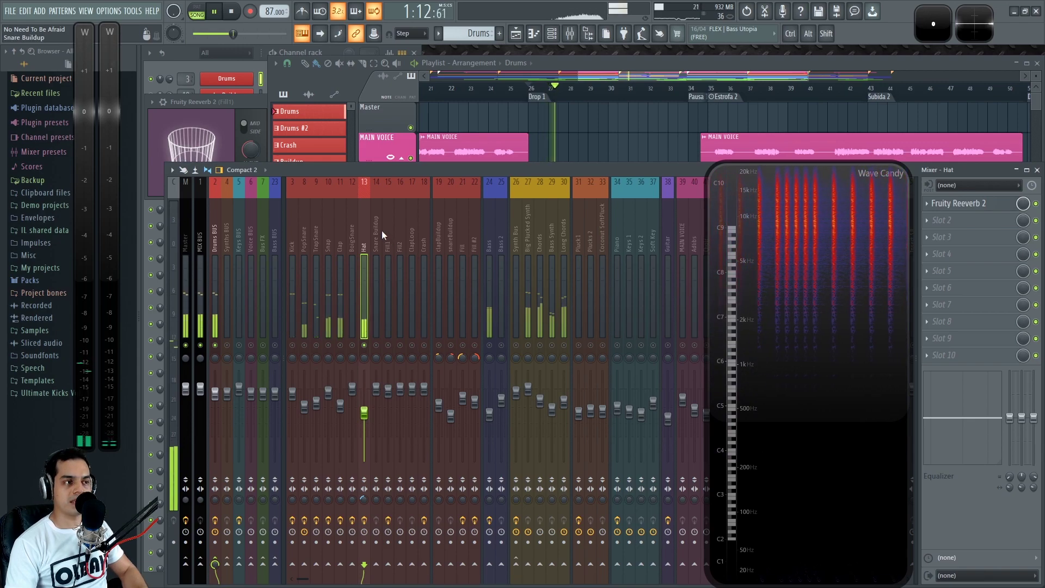
# Step: Save the project, stop playback and return the enlarged Wave Candy spectrum to its small size
pyautogui.hotkey('ctrl', 's')
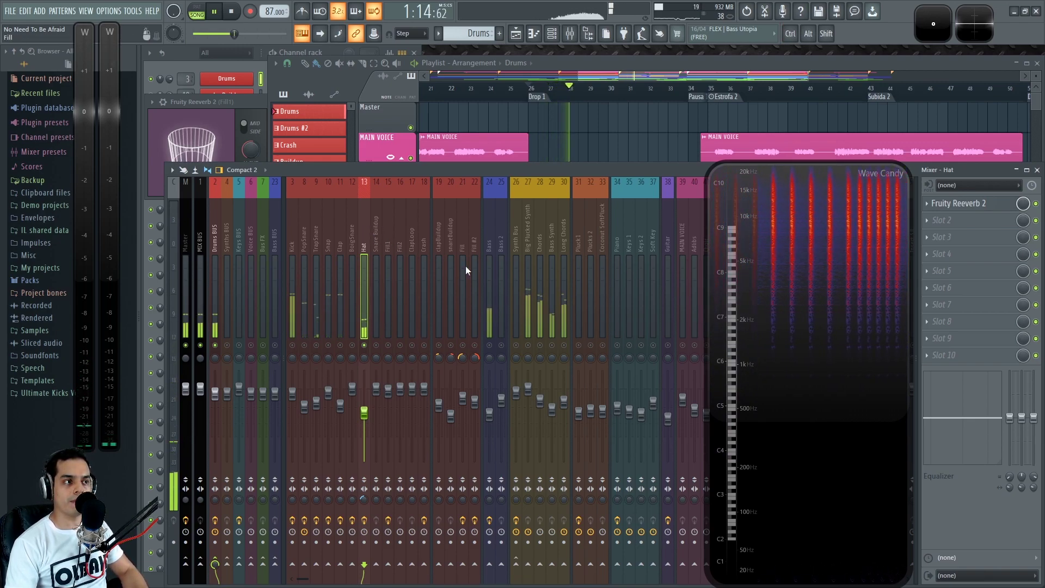
pyautogui.press('space')
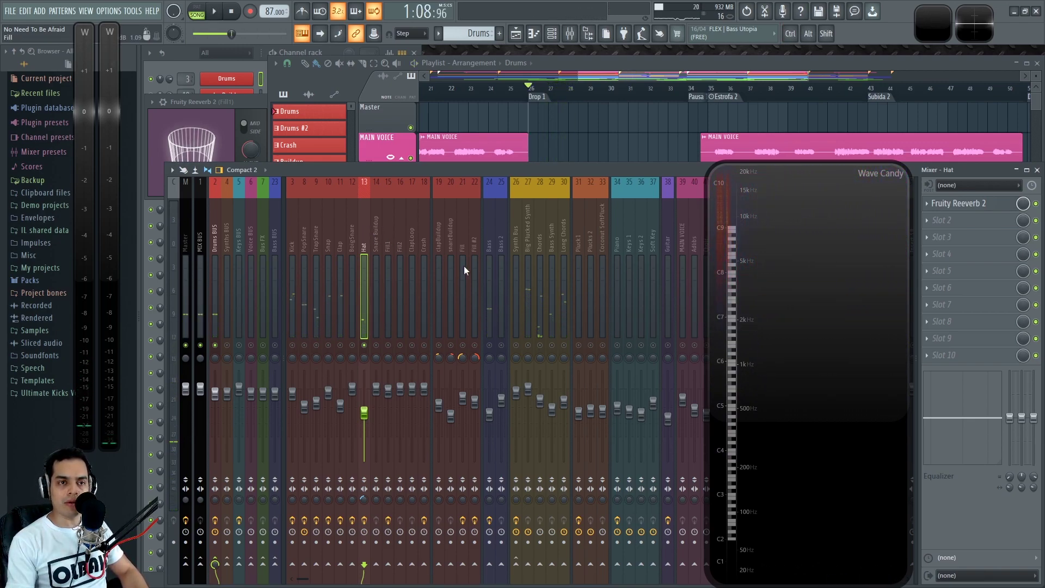
pyautogui.doubleClick(791, 302)
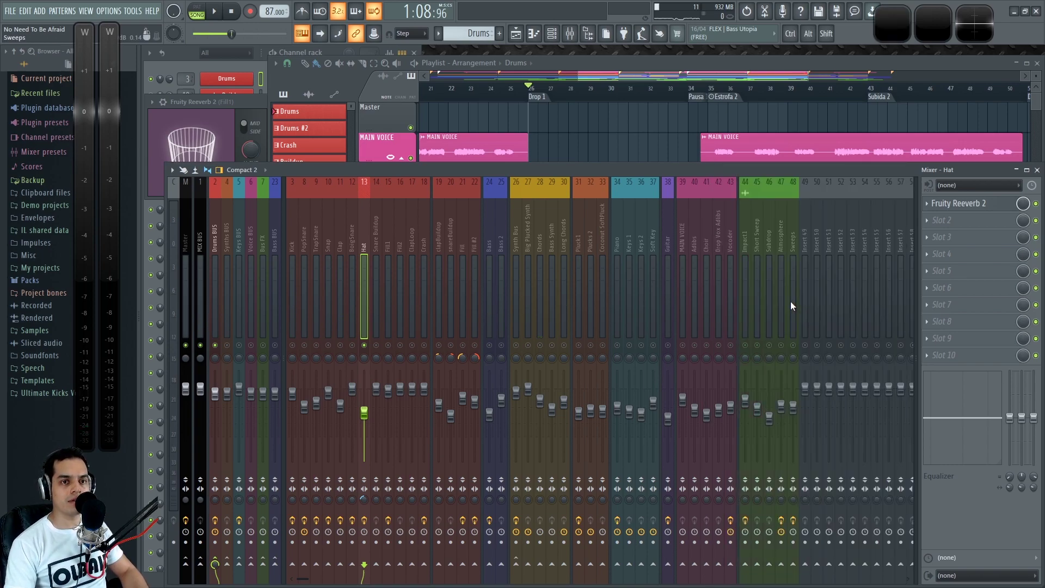
# Step: Move the Hat track's Fruity Reeverb 2 down to slot 3 and load Fruity PanOMatic in slot 1
pyautogui.scroll(-2, 974, 204)
pyautogui.click(928, 204)
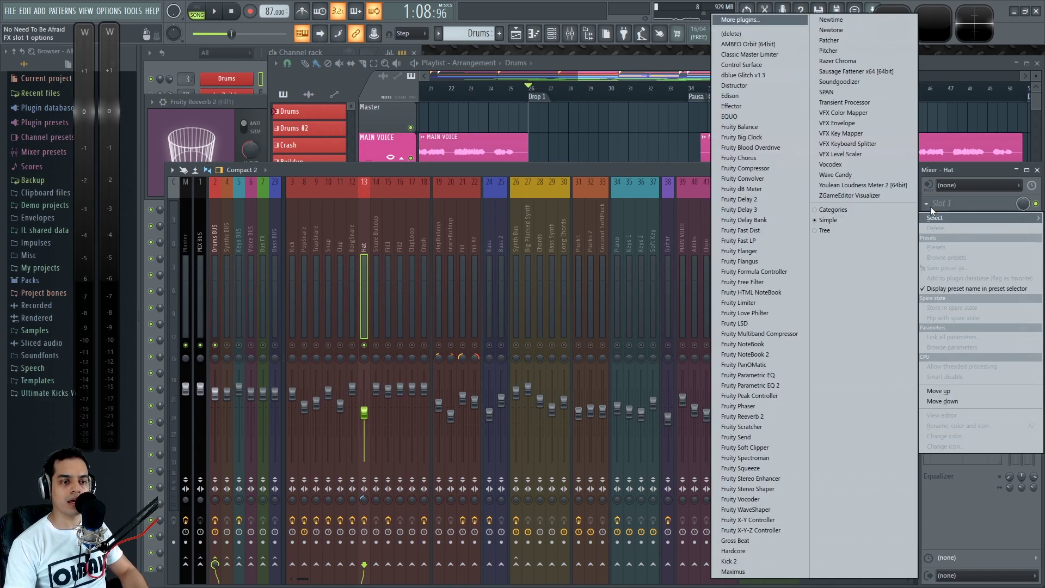
pyautogui.click(766, 365)
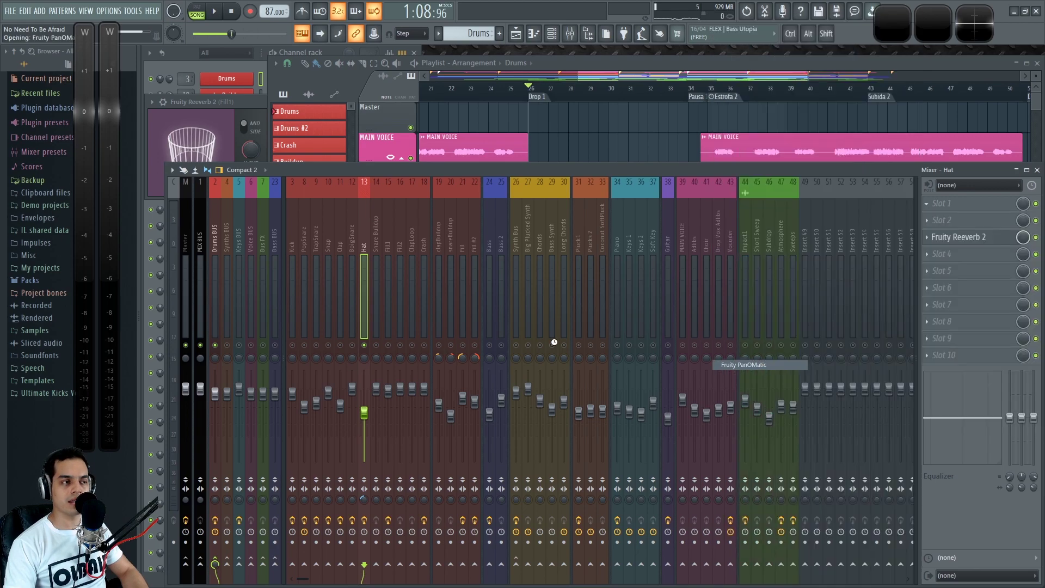
# Step: Set PanOMatic's LFO on the Hat's panning to about 81% amount and 77% speed during playback, and close the plugin
pyautogui.moveTo(295, 175); pyautogui.dragTo(400, 194)
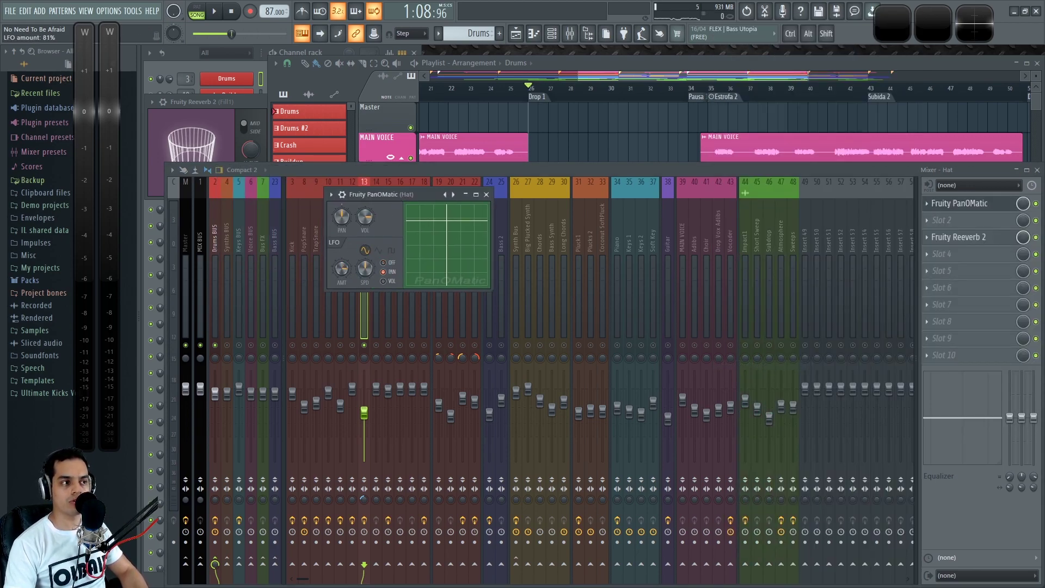
pyautogui.press('space')
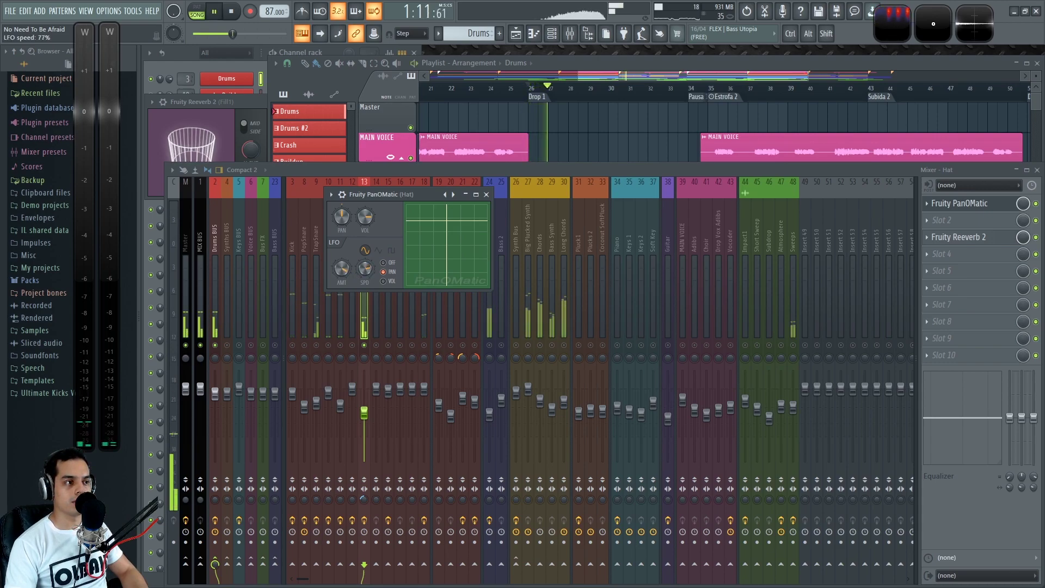
pyautogui.moveTo(373, 269); pyautogui.dragTo(375, 270)
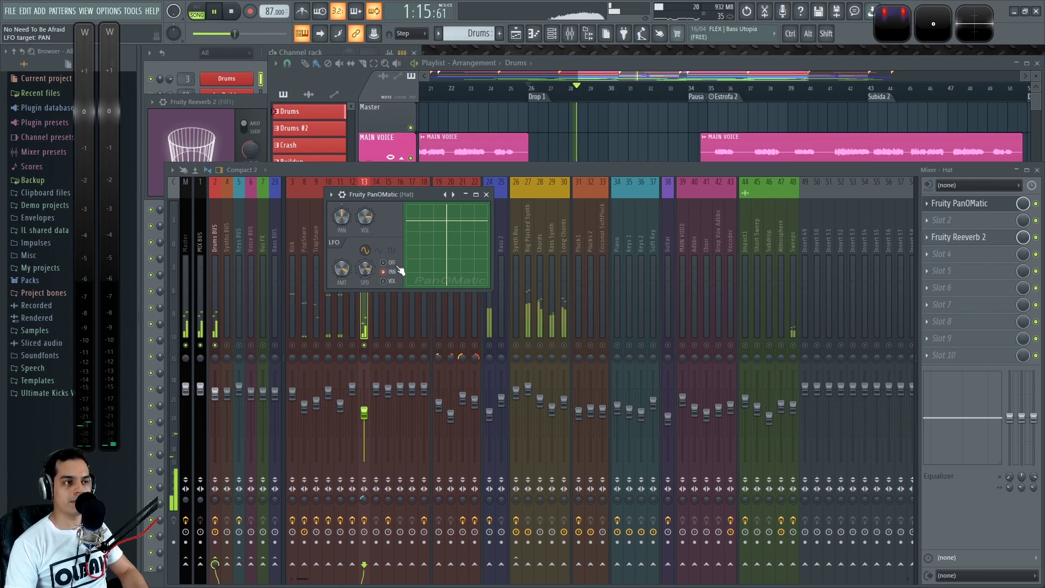
pyautogui.click(486, 194)
# Step: Audition the Drums BUS group with the Hat panning, and unsolo it to hear the full mix
pyautogui.rightClick(216, 345)
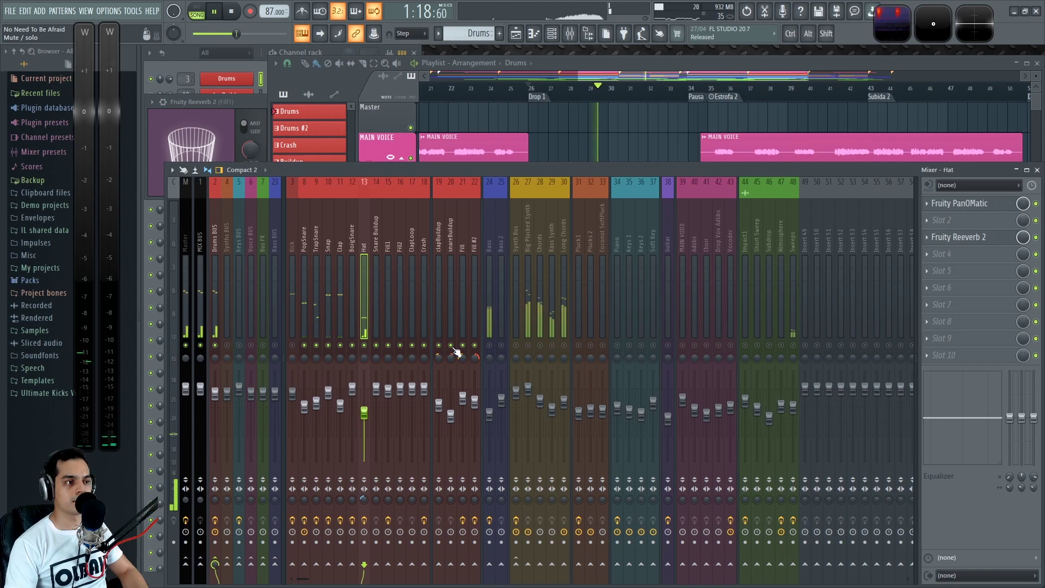
pyautogui.keyDown('alt'); pyautogui.click(216, 346); pyautogui.keyUp('alt')
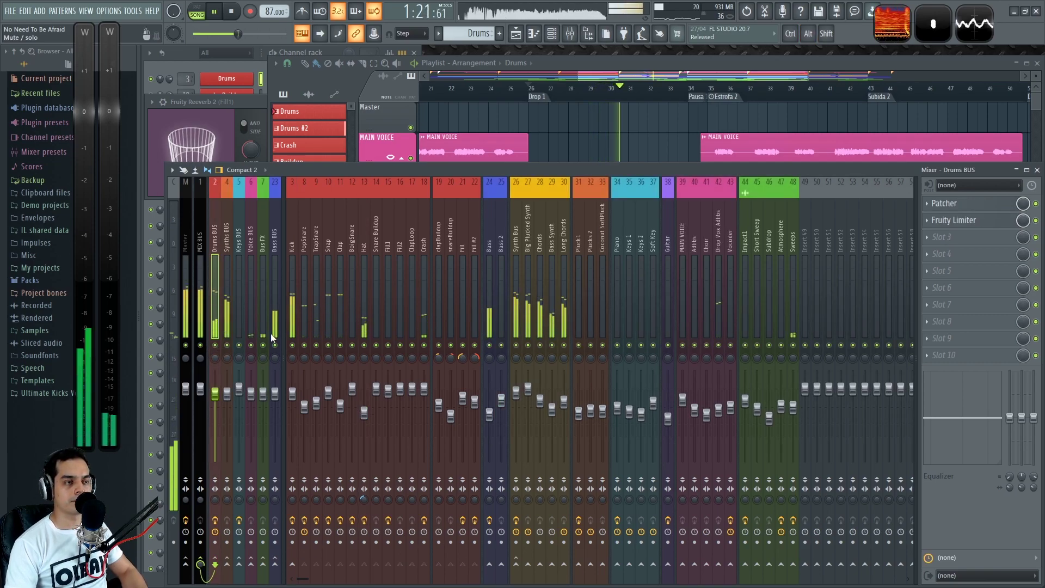
pyautogui.press('space')
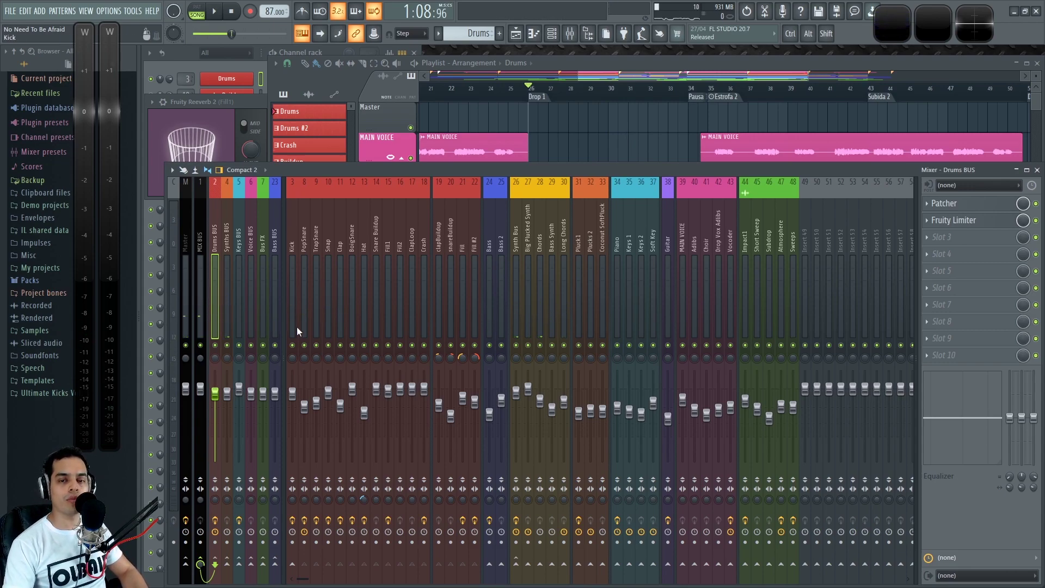
# Step: Replay the full mix from Drop 1 while checking it with the Master's stereo separation merged to mono
pyautogui.press('space')
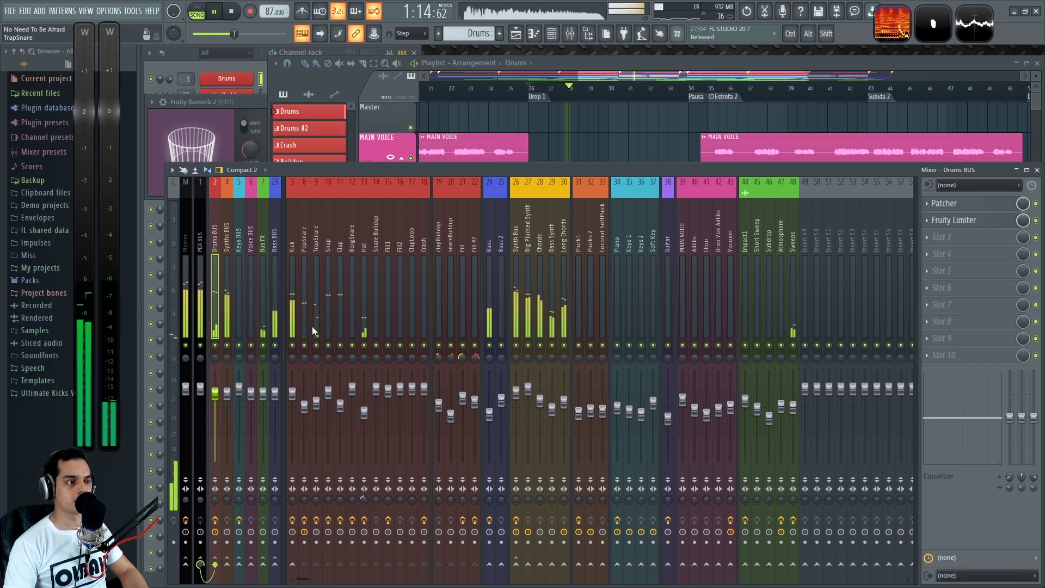
pyautogui.click(185, 505)
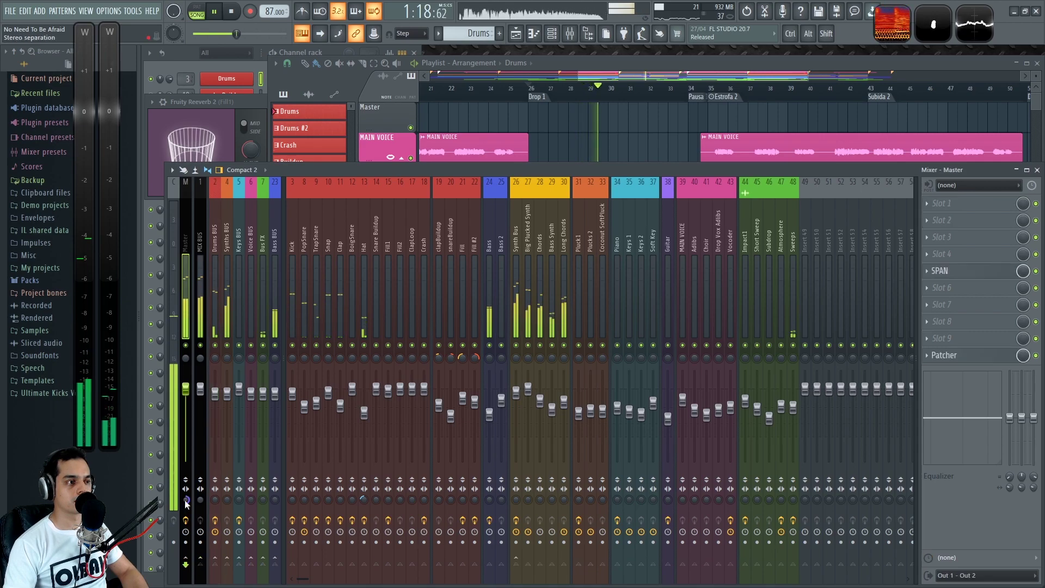
pyautogui.press('space')
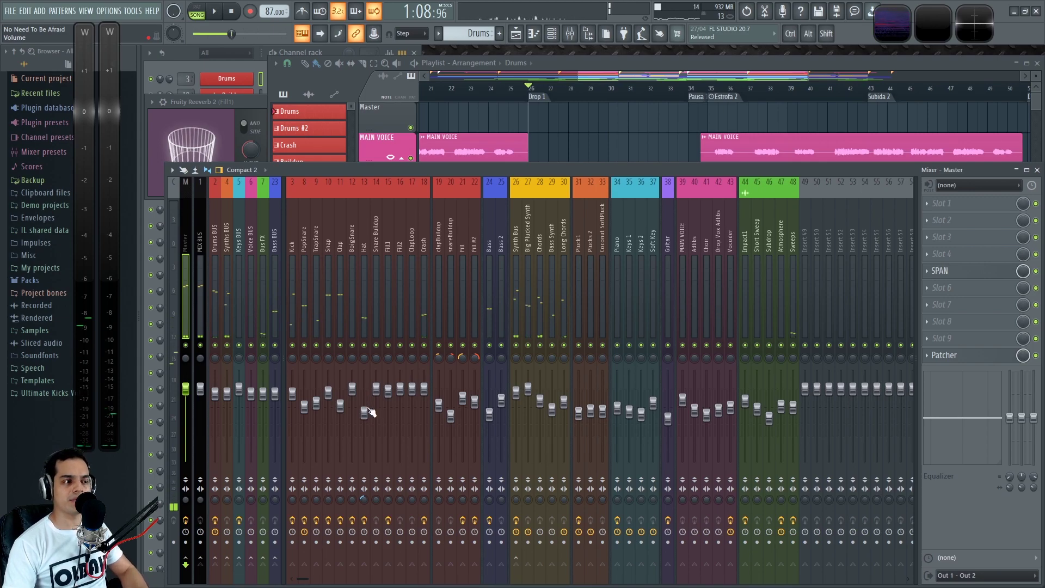
# Step: Lower the Hat's volume to about -8.7 dB, and play Drop 1 with the Master merged to mono at low volume
pyautogui.click(365, 414)
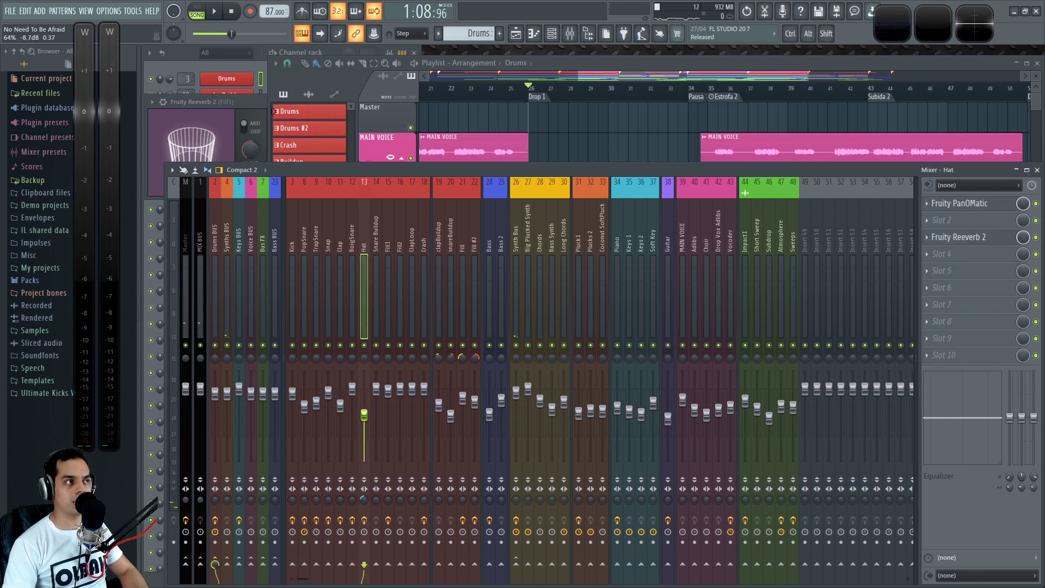
pyautogui.press('space')
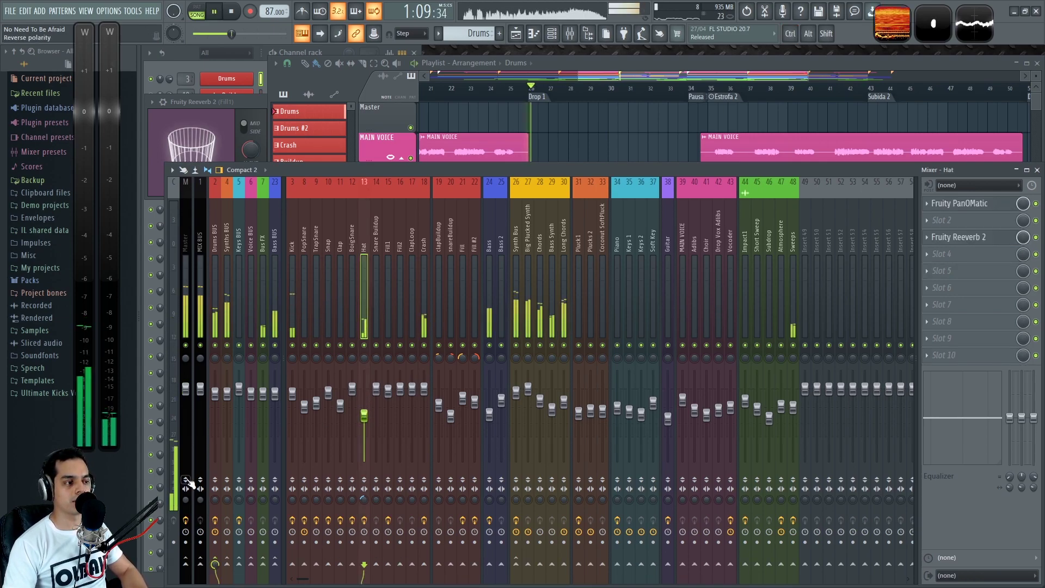
pyautogui.moveTo(186, 499); pyautogui.dragTo(186, 456)
pyautogui.moveTo(185, 388); pyautogui.dragTo(185, 446)
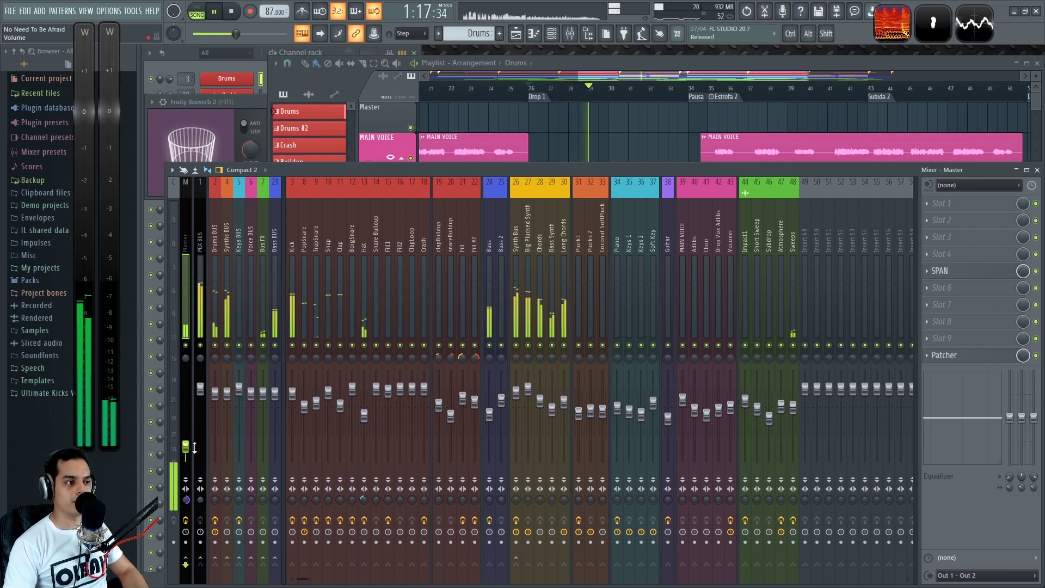
# Step: Lower the Hat's volume slightly further while playing Drop 1, and reset the Master to 0.0 dB and its original stereo separation
pyautogui.click(364, 416)
pyautogui.moveTo(365, 416); pyautogui.dragTo(364, 421)
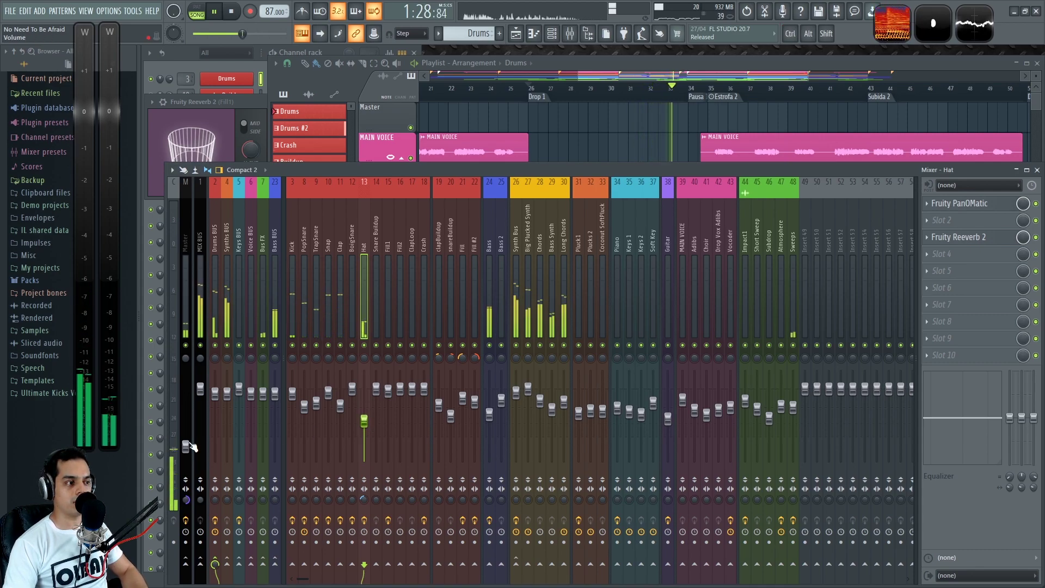
pyautogui.press('space')
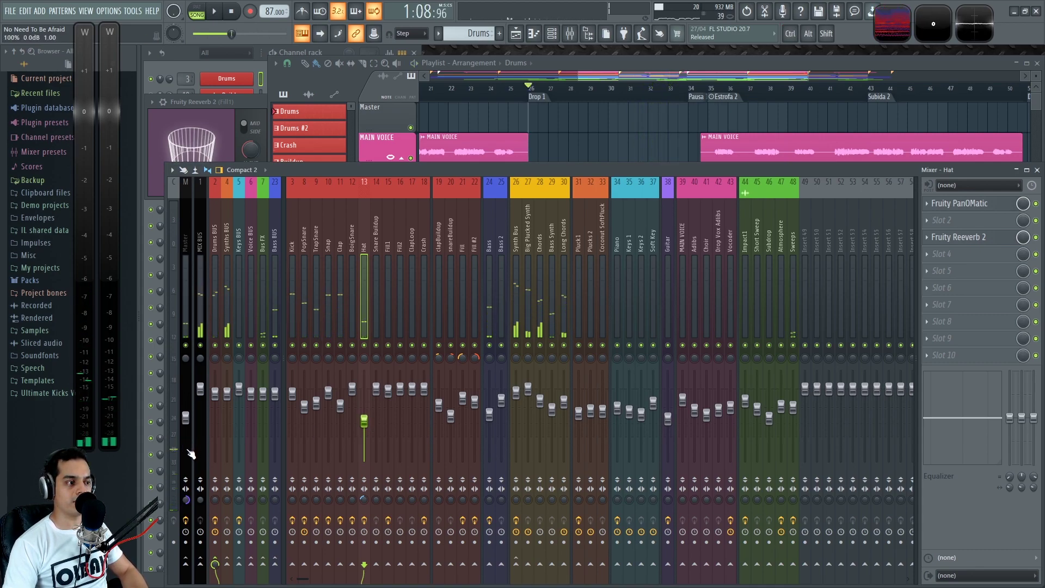
pyautogui.press('space')
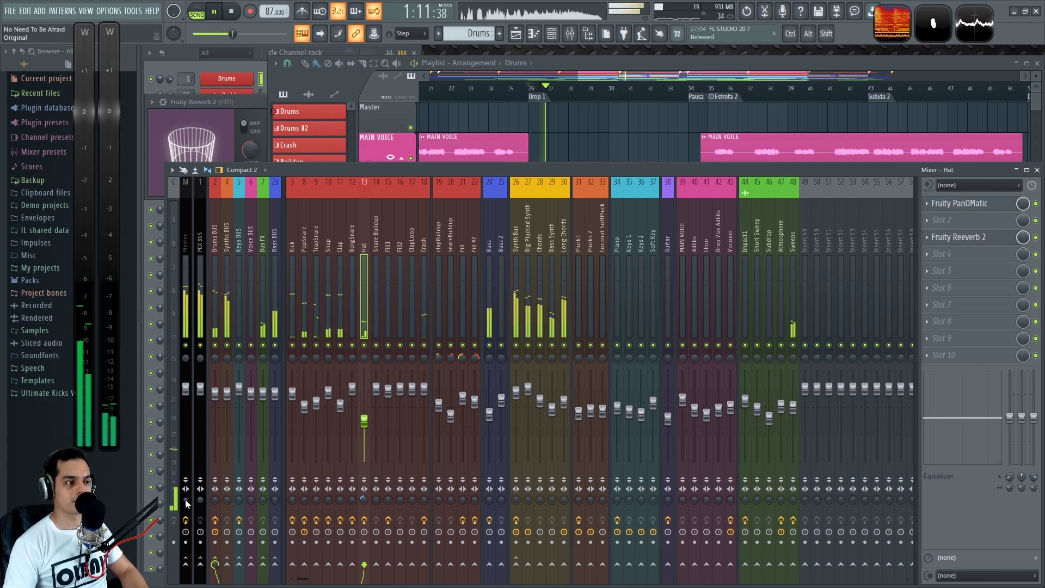
pyautogui.moveTo(365, 420); pyautogui.dragTo(366, 423)
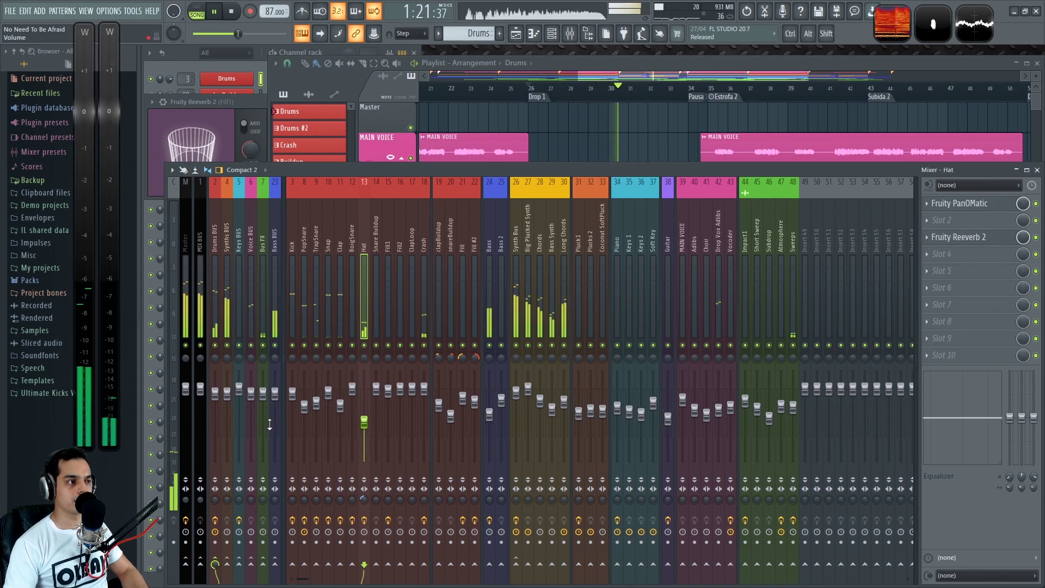
pyautogui.press('space')
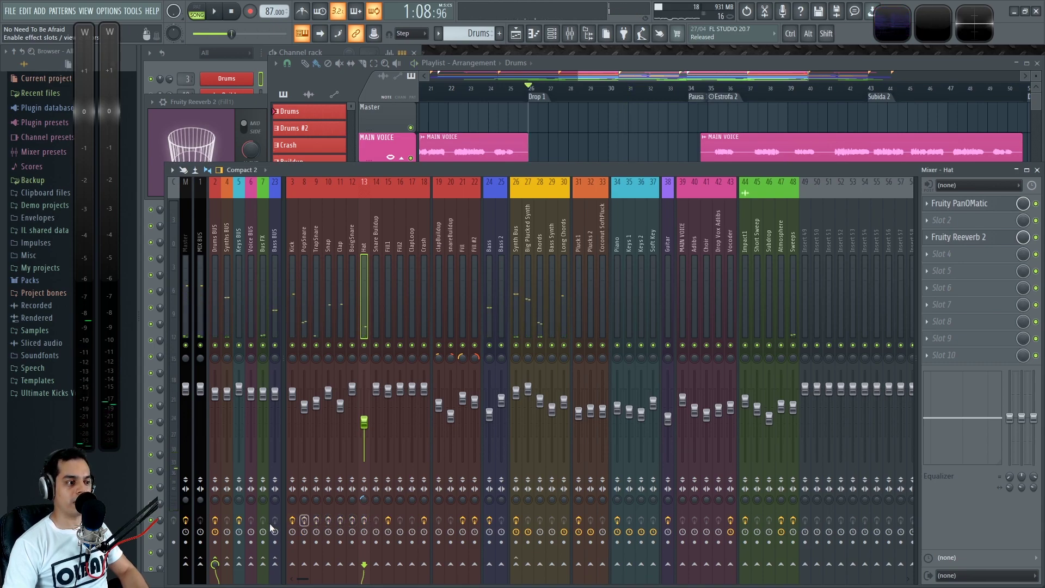
# Step: Compare the full mix from Drop 1 with the effects on the Drums BUS and individual drum tracks bypassed and enabled
pyautogui.click(216, 521)
pyautogui.press('space')
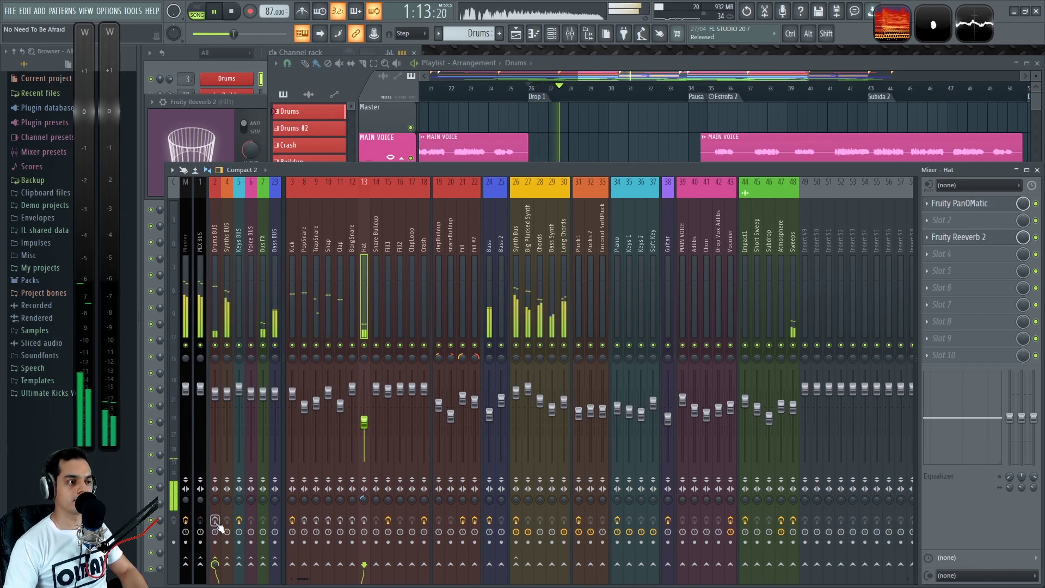
pyautogui.click(216, 521)
pyautogui.click(304, 521)
pyautogui.click(316, 521)
pyautogui.click(329, 521)
pyautogui.click(340, 521)
pyautogui.click(352, 521)
pyautogui.click(364, 521)
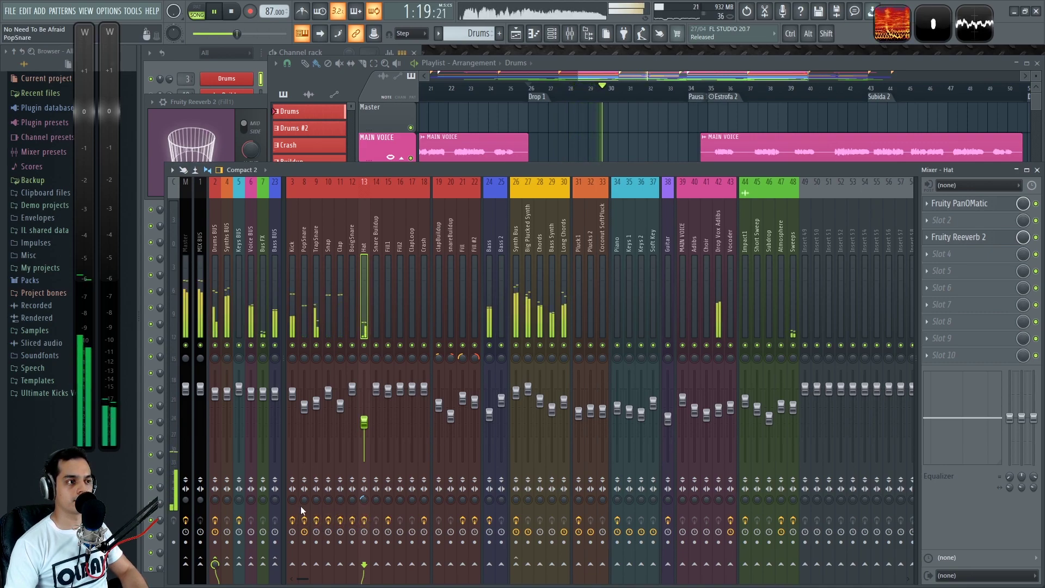
pyautogui.press('space')
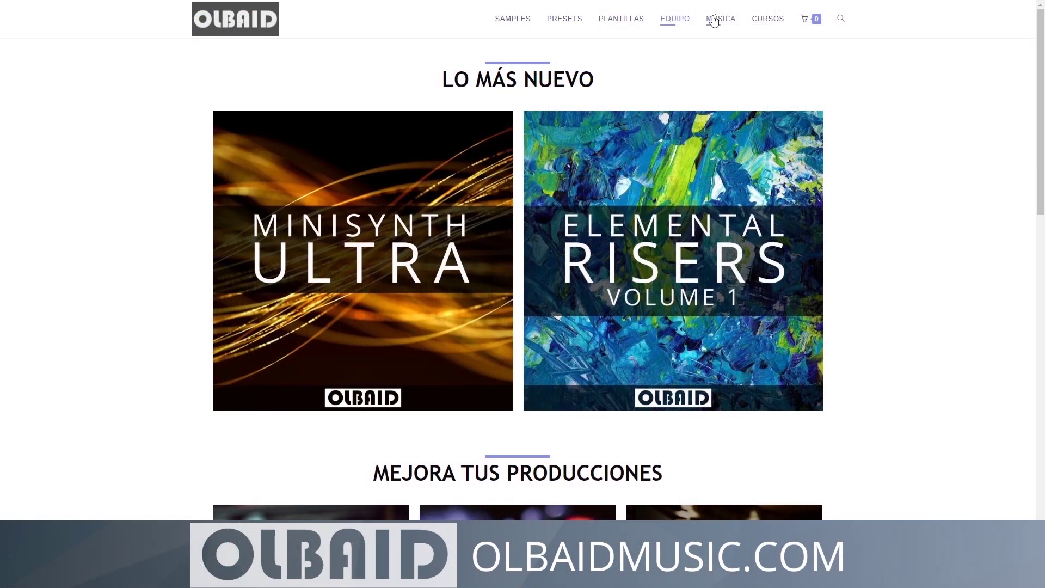
pyautogui.scroll(-6, 891, 149)
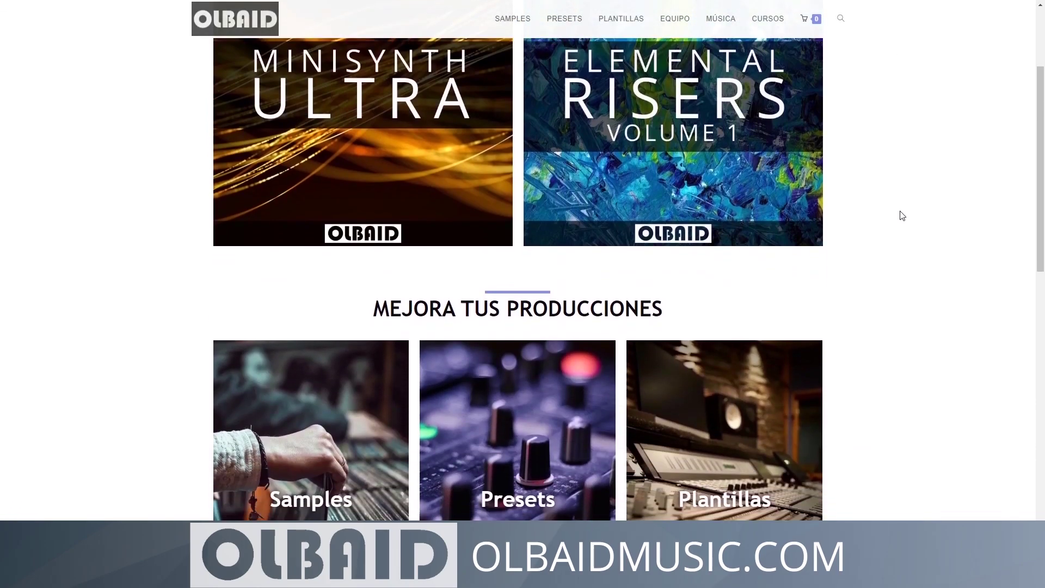
pyautogui.scroll(-6, 886, 299)
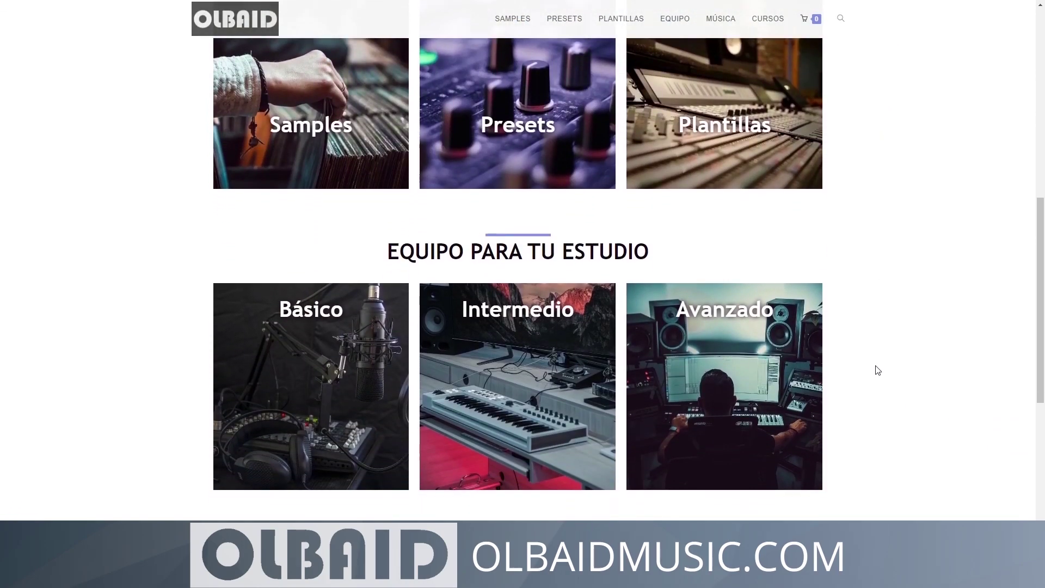
pyautogui.scroll(-1, 878, 379)
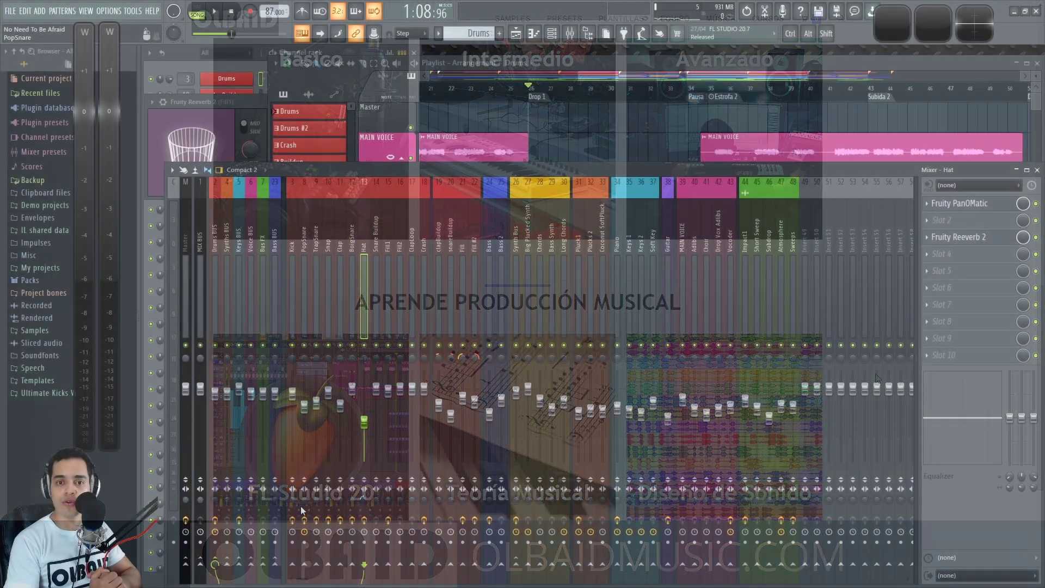